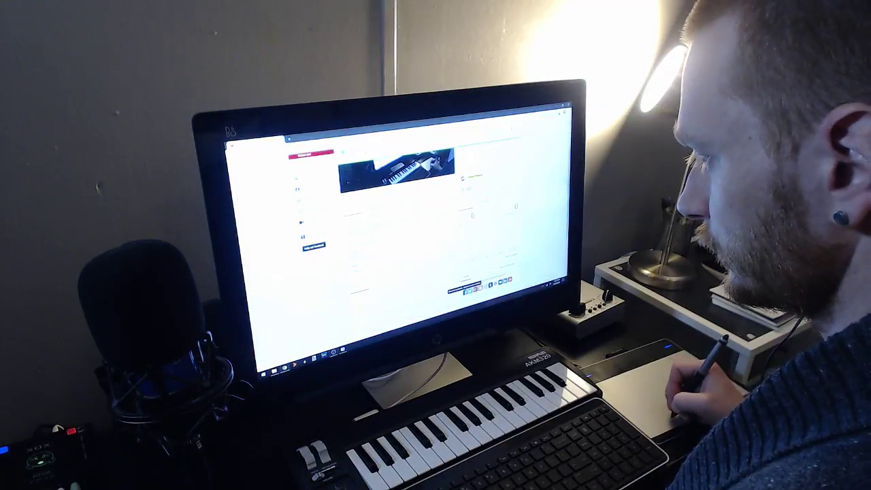
{"action": "left_click", "coordinate": [333, 352]}
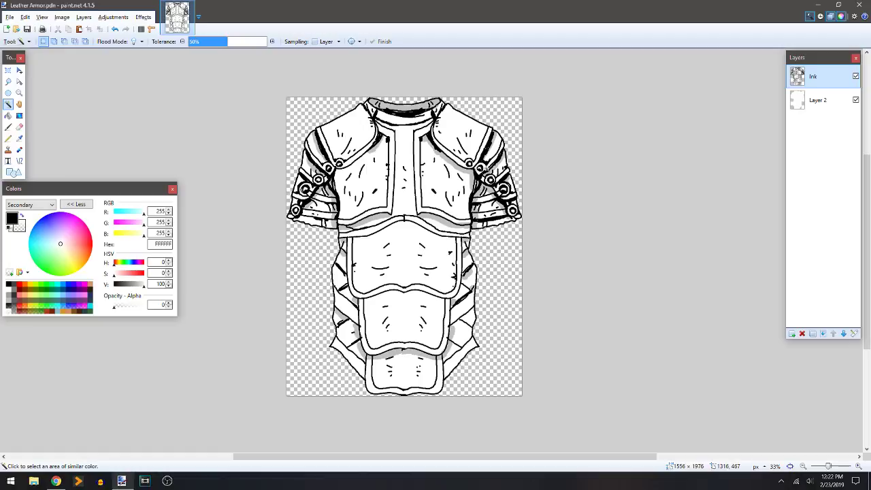
- Examine the leather armor line art and shading up close, from the collar and sleeves down to the waist plates, with Layer 2 active
{"action": "scroll", "coordinate": [485, 168], "scroll_direction": "up", "scroll_amount": 3}
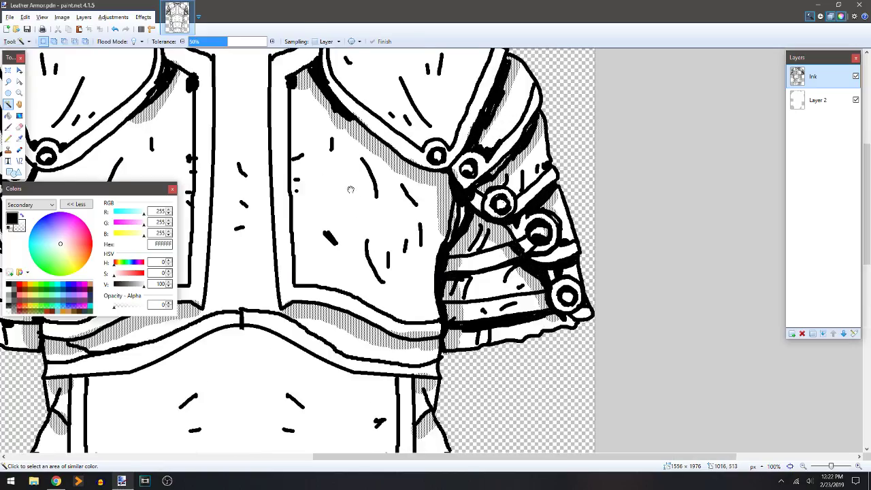
{"action": "left_click_drag", "start_coordinate": [352, 189], "coordinate": [541, 290]}
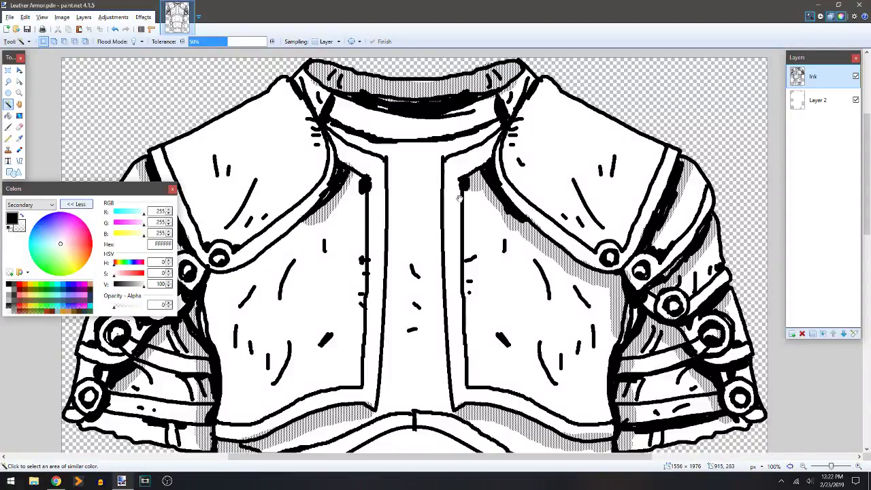
{"action": "left_click_drag", "start_coordinate": [401, 308], "coordinate": [453, 223]}
{"action": "scroll", "coordinate": [397, 237], "scroll_direction": "down", "scroll_amount": 2}
{"action": "left_click_drag", "start_coordinate": [431, 310], "coordinate": [418, 143]}
{"action": "left_click_drag", "start_coordinate": [439, 189], "coordinate": [428, 310]}
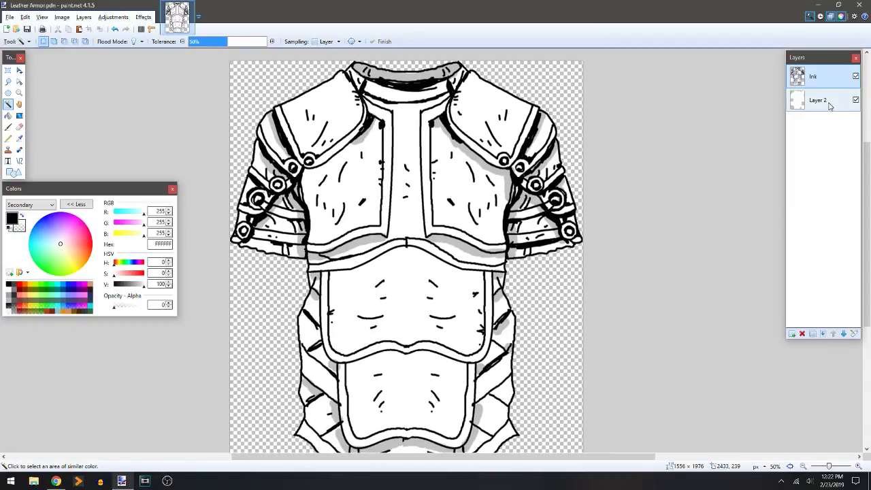
{"action": "left_click", "coordinate": [818, 103]}
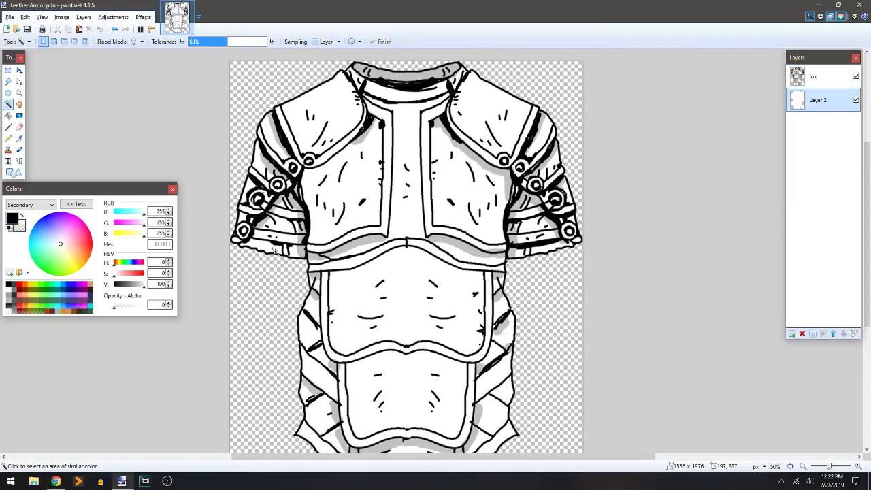
{"action": "scroll", "coordinate": [276, 251], "scroll_direction": "up", "scroll_amount": 2}
{"action": "scroll", "coordinate": [416, 360], "scroll_direction": "up", "scroll_amount": 5}
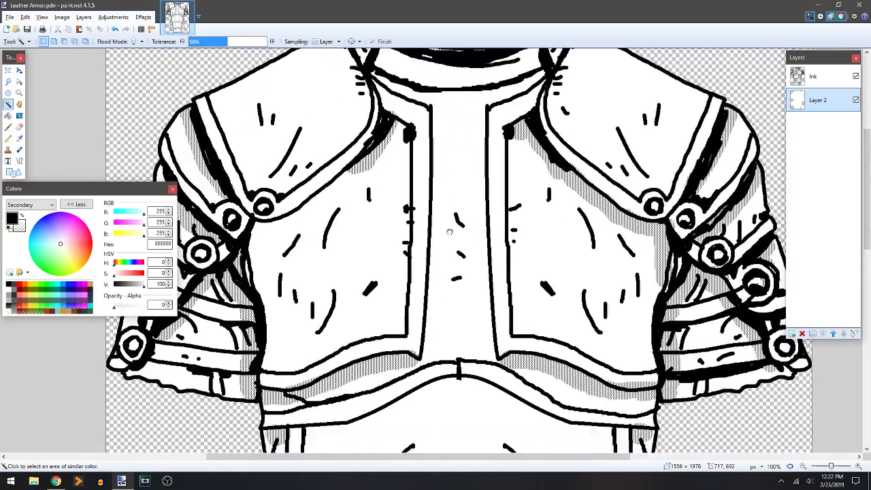
{"action": "left_click_drag", "start_coordinate": [450, 232], "coordinate": [447, 102]}
{"action": "key", "text": "ctrl+minus"}
{"action": "key", "text": "ctrl+minus"}
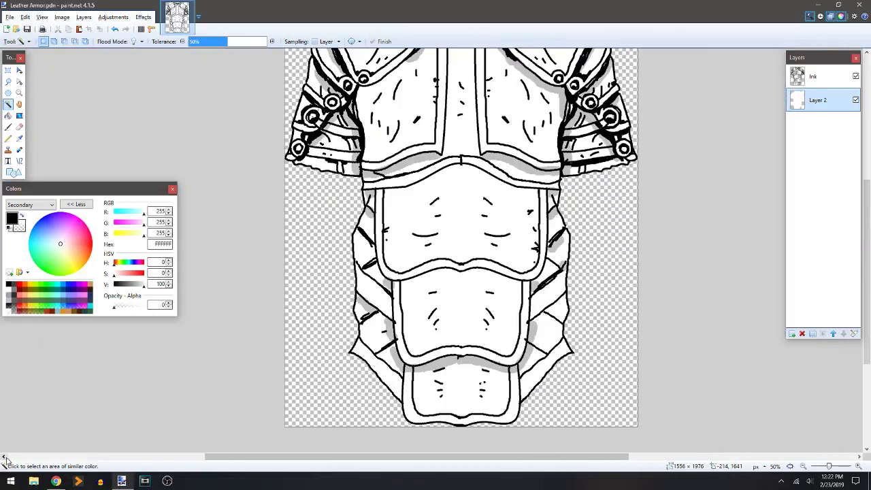
{"action": "scroll", "coordinate": [423, 372], "scroll_direction": "up", "scroll_amount": 2}
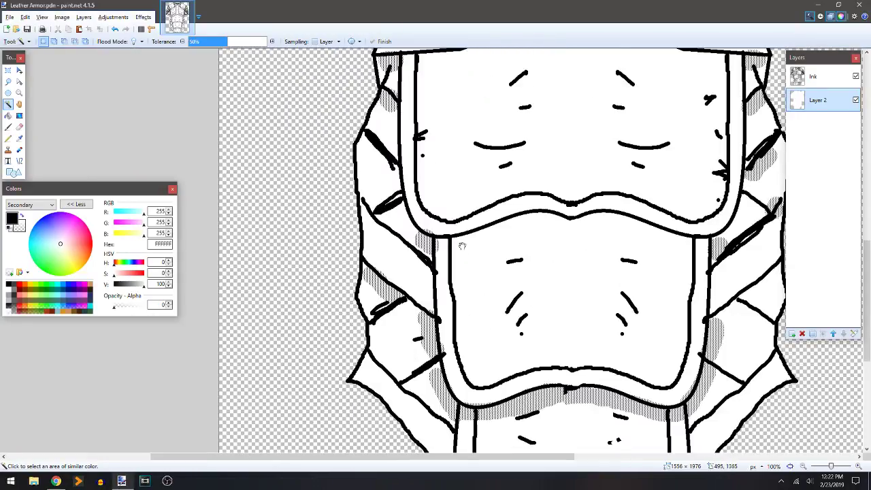
{"action": "scroll", "coordinate": [423, 372], "scroll_direction": "down", "scroll_amount": 1}
{"action": "scroll", "coordinate": [236, 446], "scroll_direction": "down", "scroll_amount": 1}
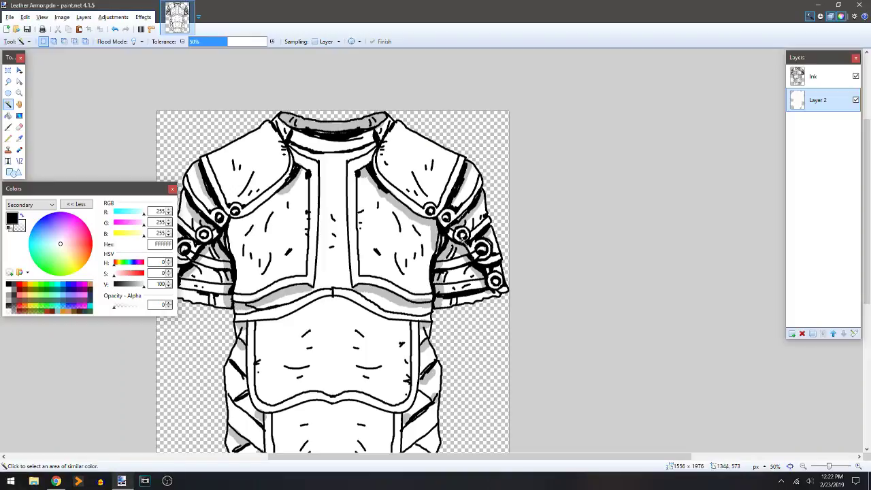
- Lower the system volume to 10 and bring up the music player window
{"action": "key", "text": "XF86AudioLowerVolume"}
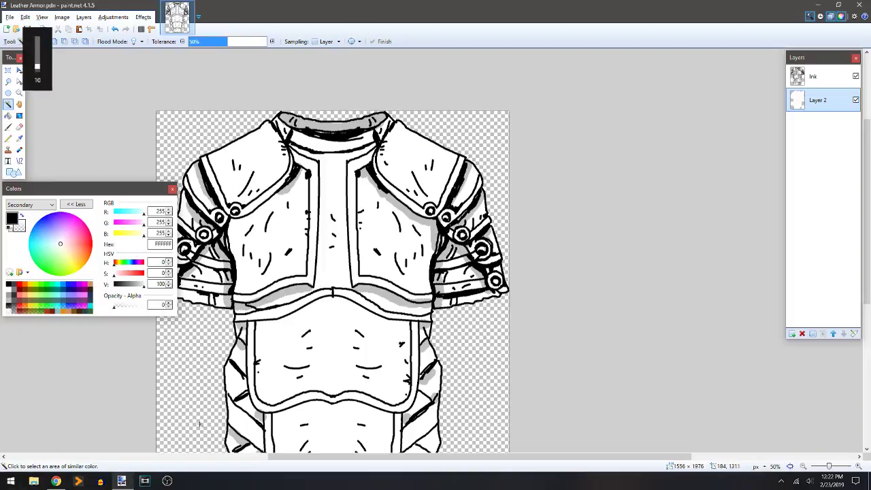
{"action": "left_click", "coordinate": [129, 480]}
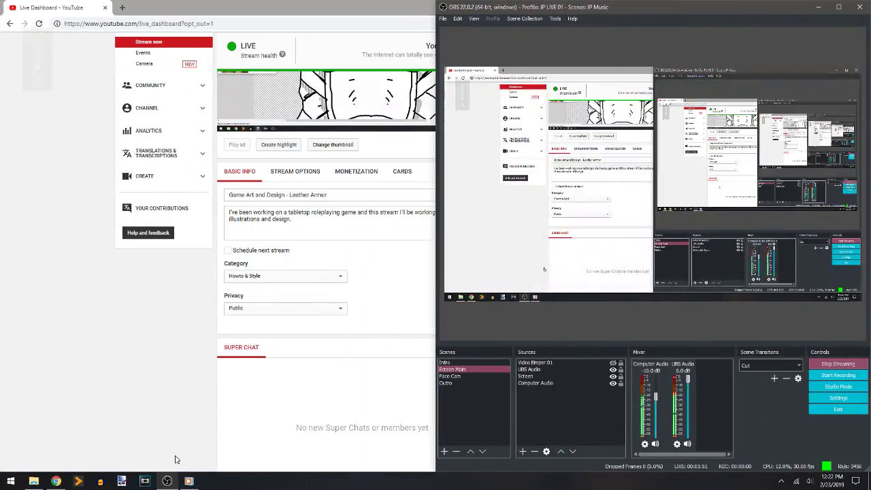
{"action": "mouse_move", "coordinate": [224, 248]}
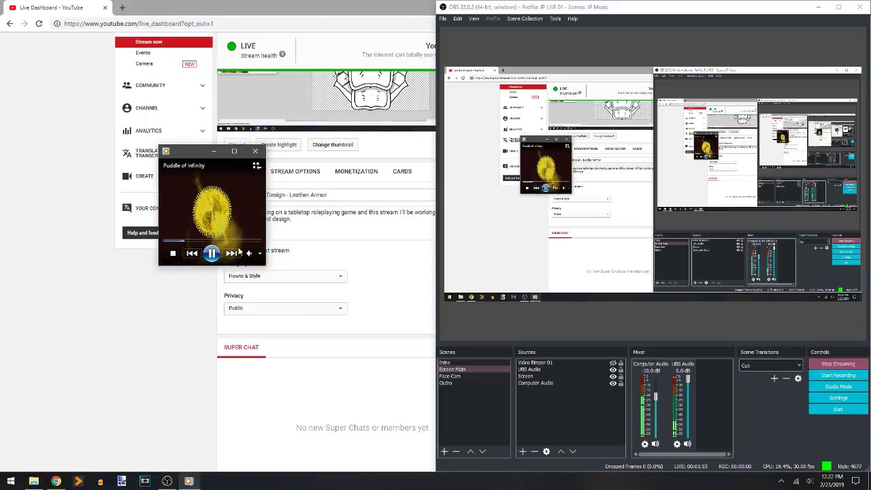
{"action": "left_click_drag", "start_coordinate": [238, 255], "coordinate": [236, 257]}
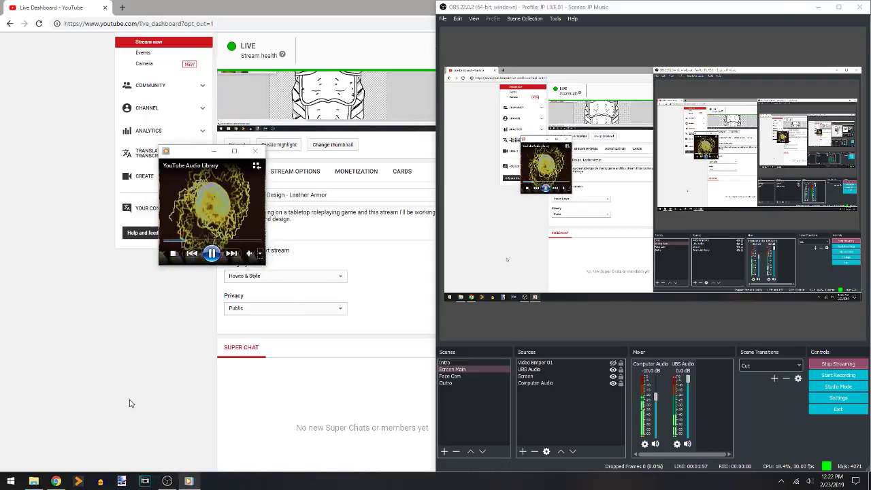
- Switch back to paint.net and, with the Ink layer active, compare the line art with Layer 2 hidden and shown
{"action": "left_click", "coordinate": [123, 481]}
{"action": "mouse_move", "coordinate": [378, 262]}
{"action": "left_mouse_down"}
{"action": "mouse_move", "coordinate": [508, 220]}
{"action": "mouse_move", "coordinate": [495, 193]}
{"action": "left_mouse_up"}
{"action": "scroll", "coordinate": [386, 267], "scroll_direction": "down", "scroll_amount": 1}
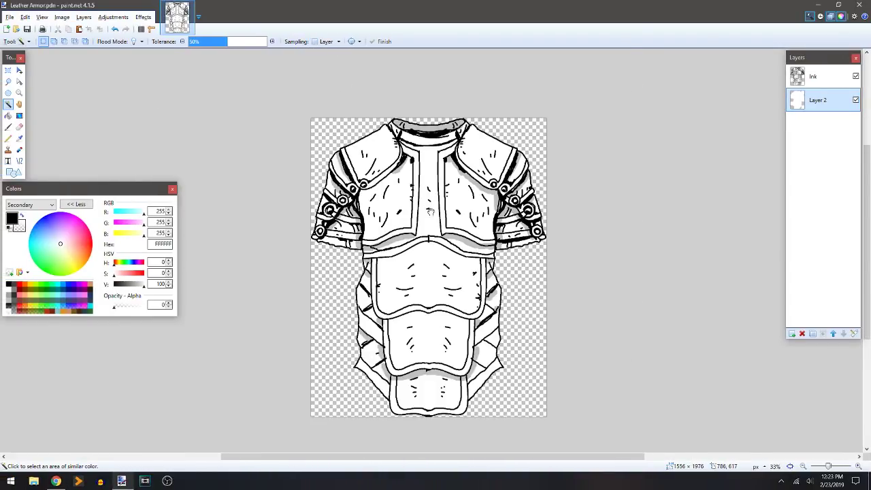
{"action": "left_click_drag", "start_coordinate": [429, 210], "coordinate": [420, 203]}
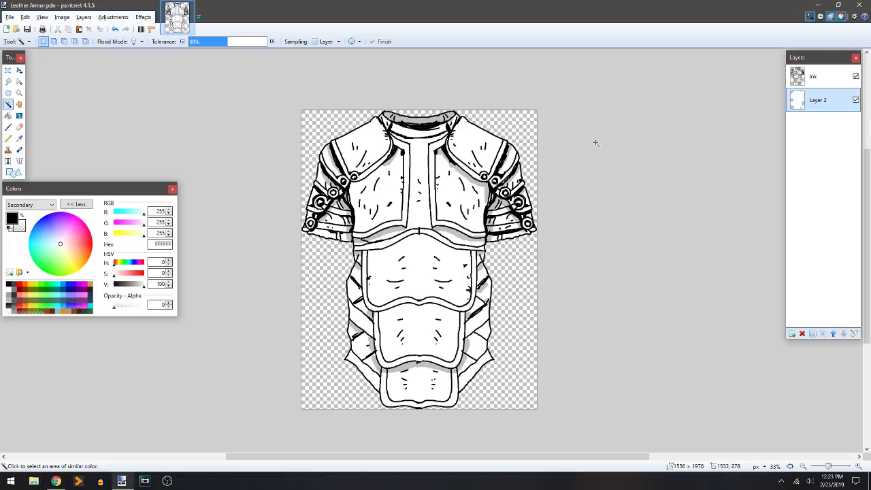
{"action": "left_click", "coordinate": [830, 73]}
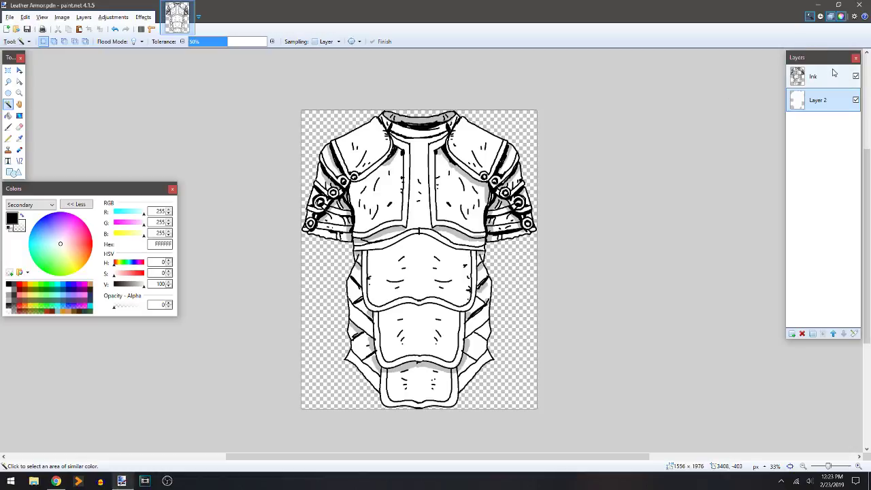
{"action": "left_click", "coordinate": [855, 100]}
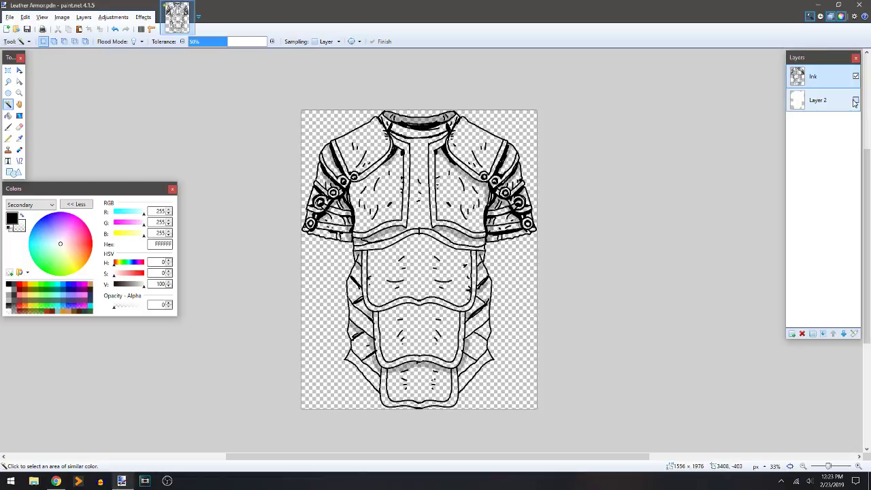
{"action": "left_click", "coordinate": [854, 101]}
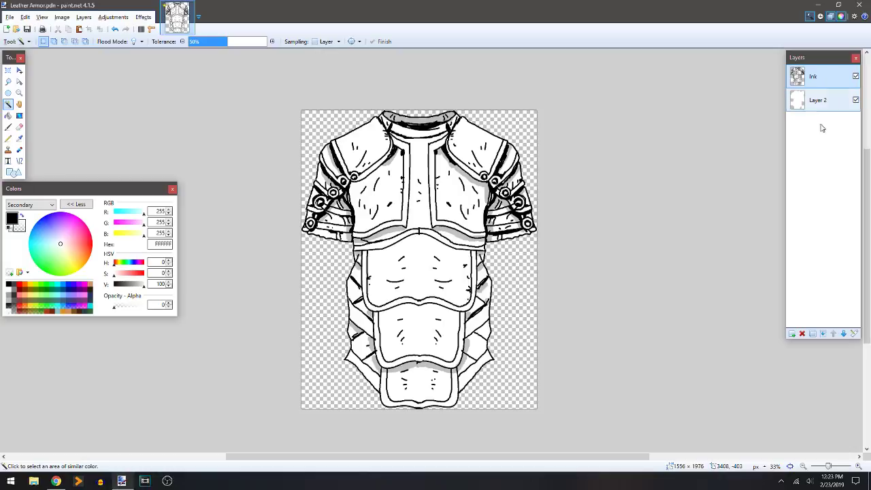
- Rename Layer 2 as Color and select its white armor area with the Magic Wand
{"action": "left_click", "coordinate": [829, 105]}
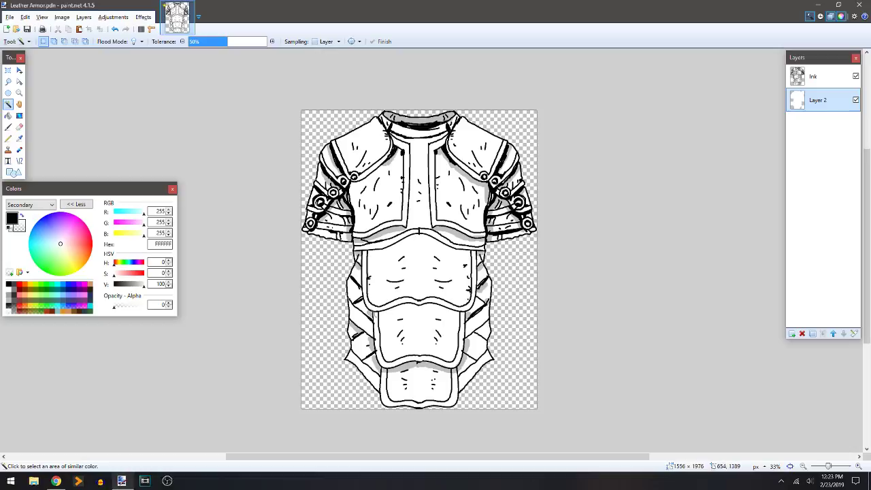
{"action": "double_click", "coordinate": [821, 103]}
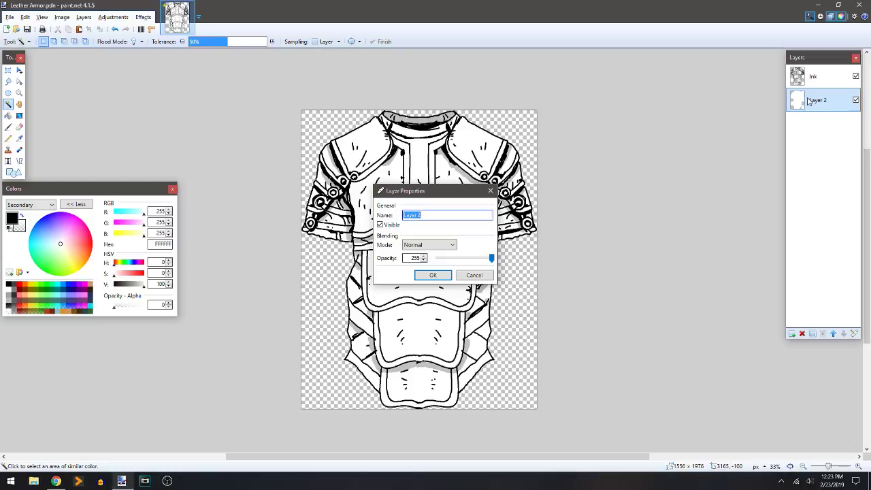
{"action": "type", "text": "Color"}
{"action": "key", "text": "Return"}
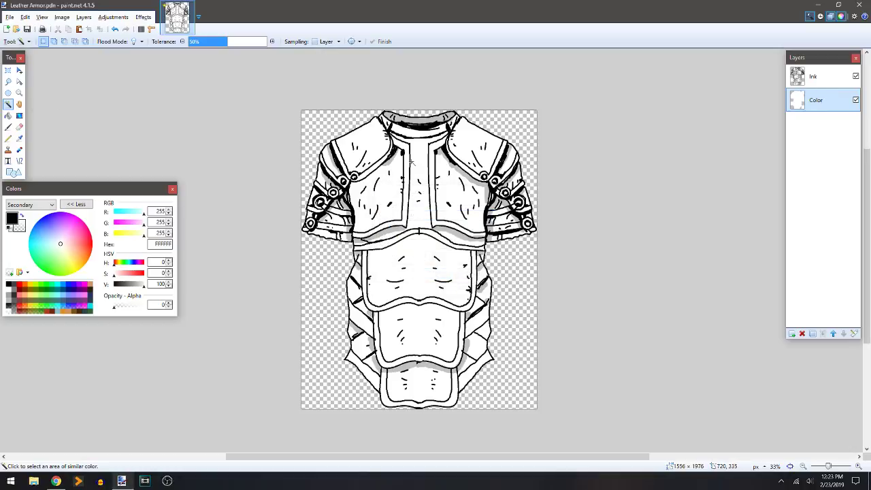
{"action": "left_click", "coordinate": [417, 163]}
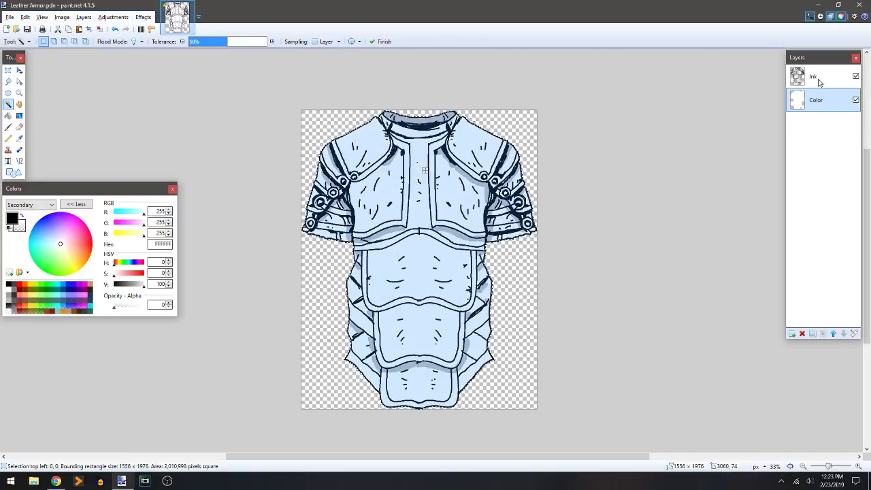
- Add a layer above Color named Shading, with Multiply blending and an opacity of 120
{"action": "left_click", "coordinate": [791, 333]}
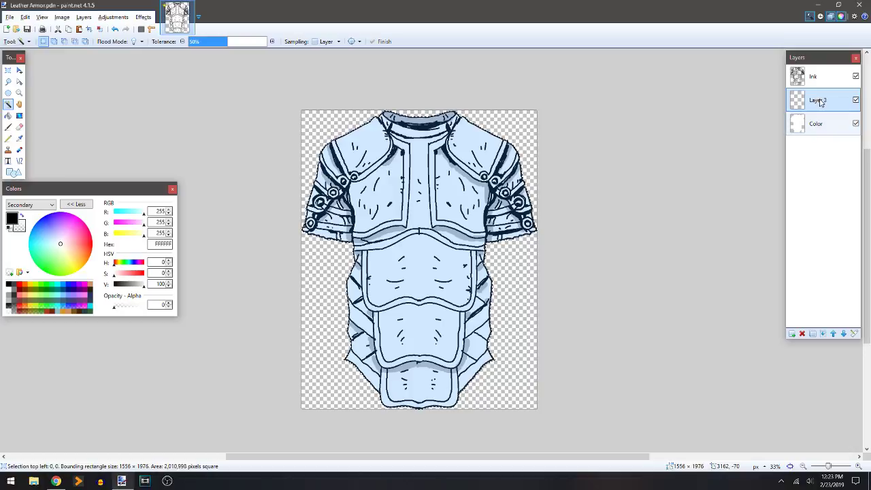
{"action": "double_click", "coordinate": [819, 100]}
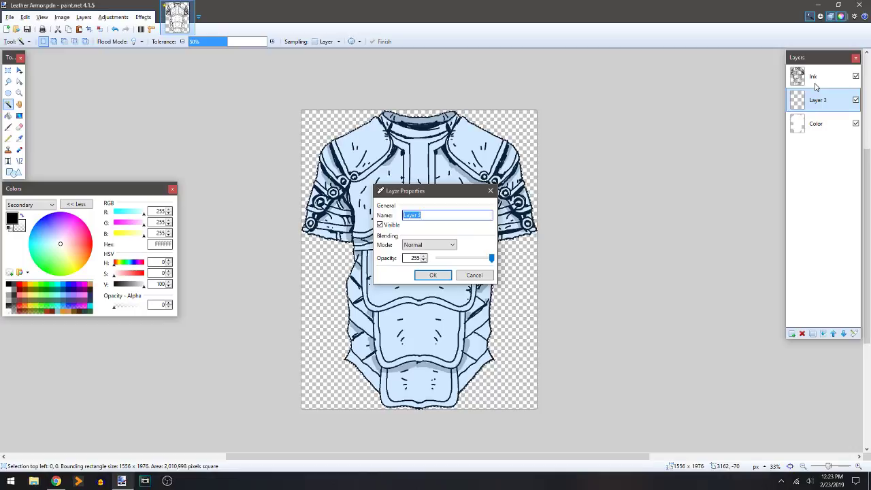
{"action": "type", "text": "Shading"}
{"action": "left_click", "coordinate": [427, 245]}
{"action": "left_click", "coordinate": [427, 265]}
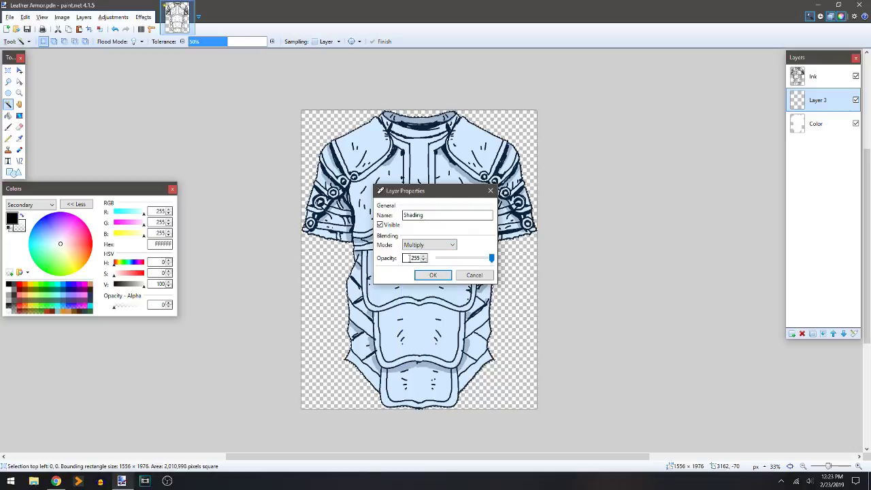
{"action": "left_click_drag", "start_coordinate": [407, 259], "coordinate": [435, 259]}
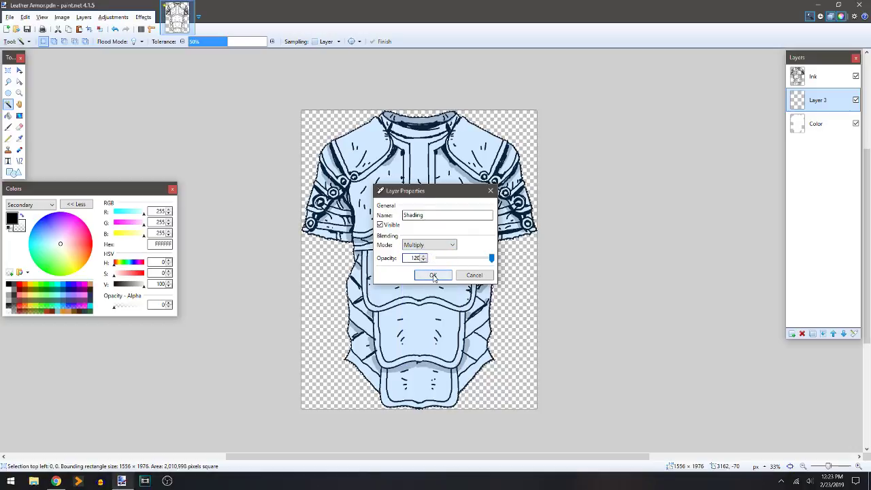
{"action": "left_click", "coordinate": [434, 275]}
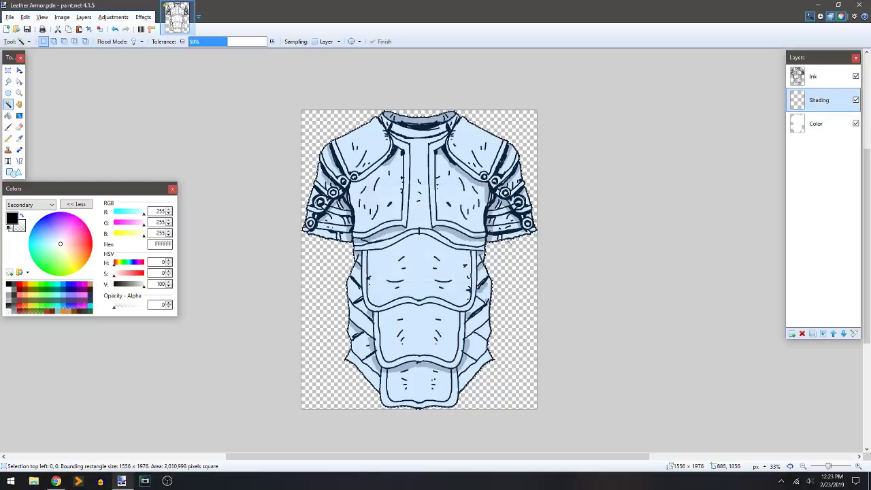
- Add a layer above Shading named Highlights, with Screen blending and an opacity of 120
{"action": "left_click", "coordinate": [791, 333]}
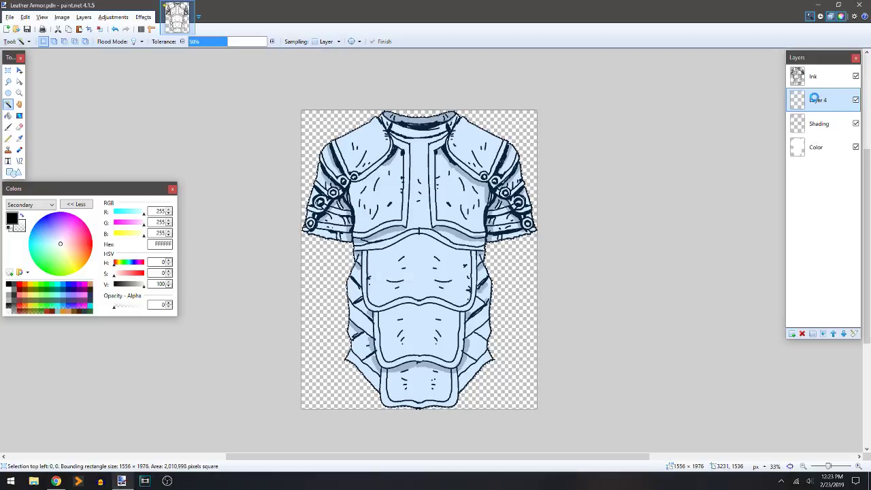
{"action": "double_click", "coordinate": [817, 102]}
{"action": "type", "text": "H"}
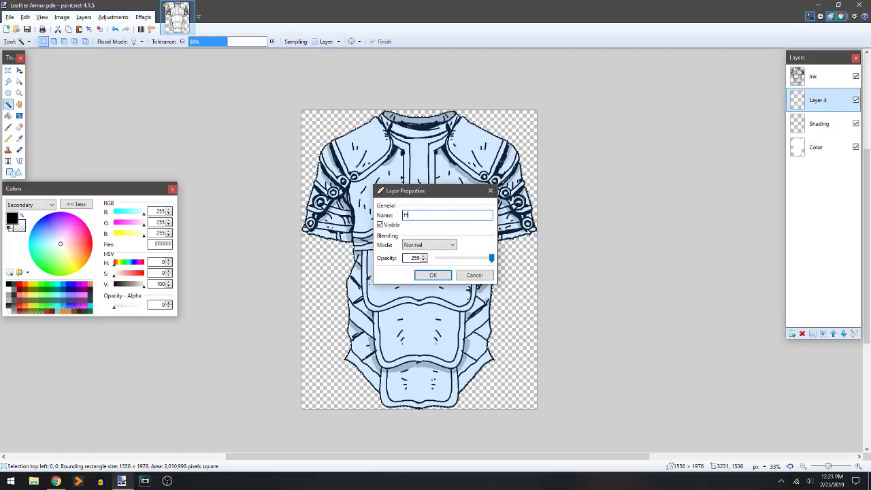
{"action": "type", "text": "ighlights"}
{"action": "double_click", "coordinate": [417, 258]}
{"action": "type", "text": "120"}
{"action": "left_click", "coordinate": [429, 246]}
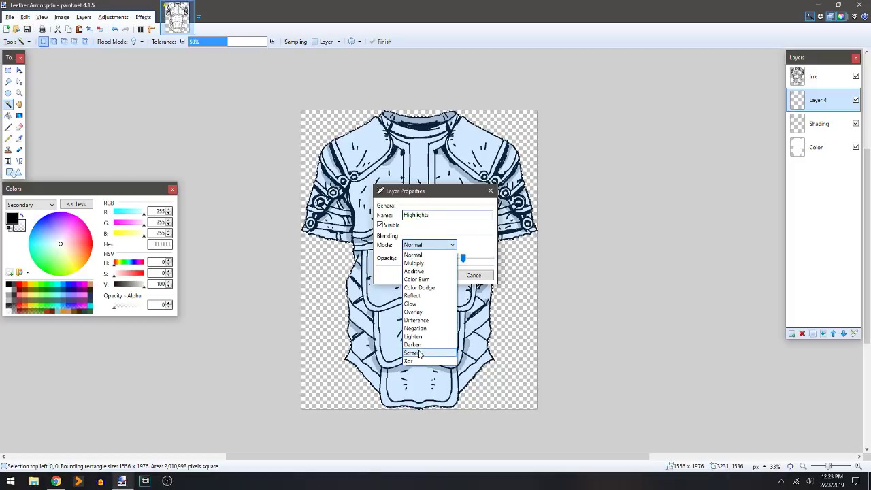
{"action": "left_click", "coordinate": [421, 353]}
{"action": "left_click", "coordinate": [445, 274]}
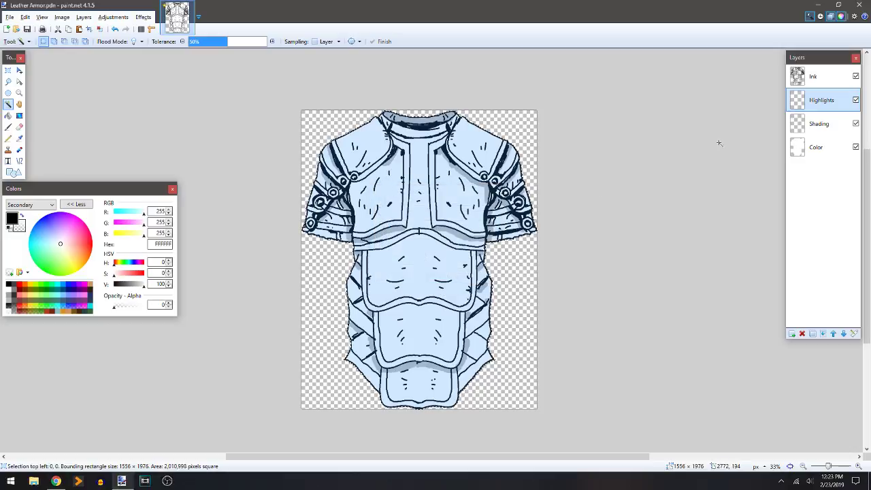
- On the Color layer, fill the selected armor area with brown 7F3300 using the Paint Bucket
{"action": "left_click", "coordinate": [819, 147]}
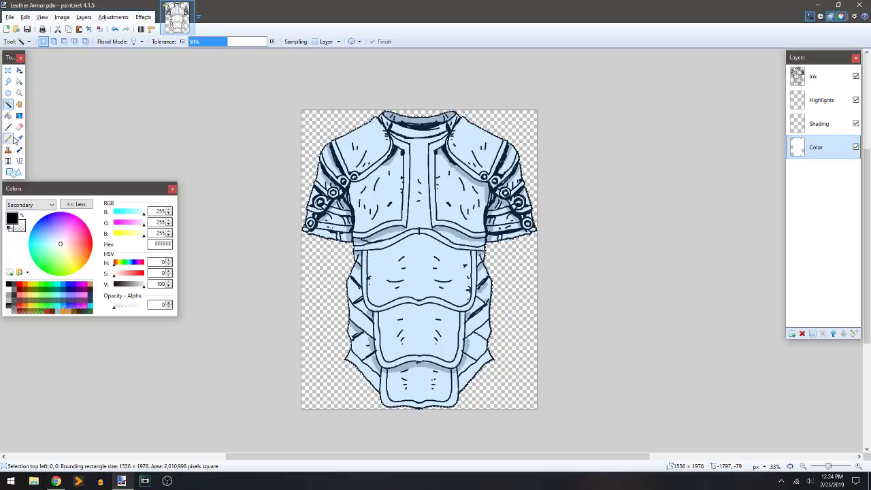
{"action": "left_click", "coordinate": [8, 127]}
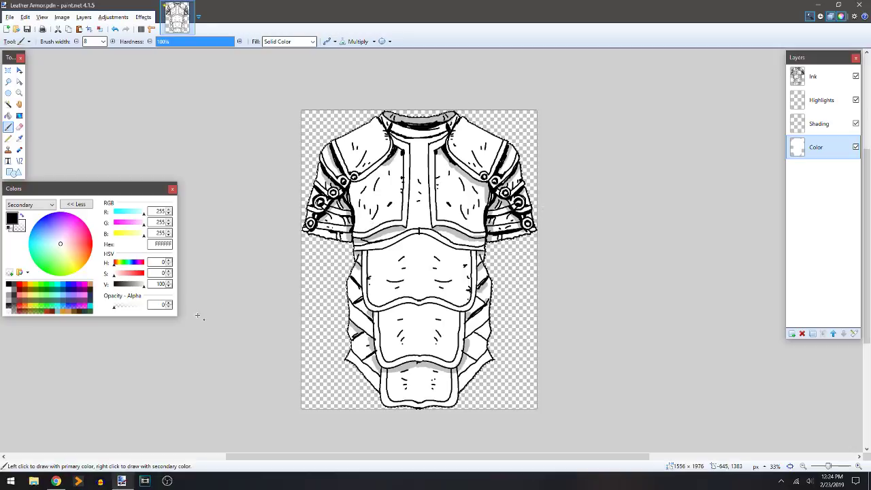
{"action": "right_click", "coordinate": [25, 291]}
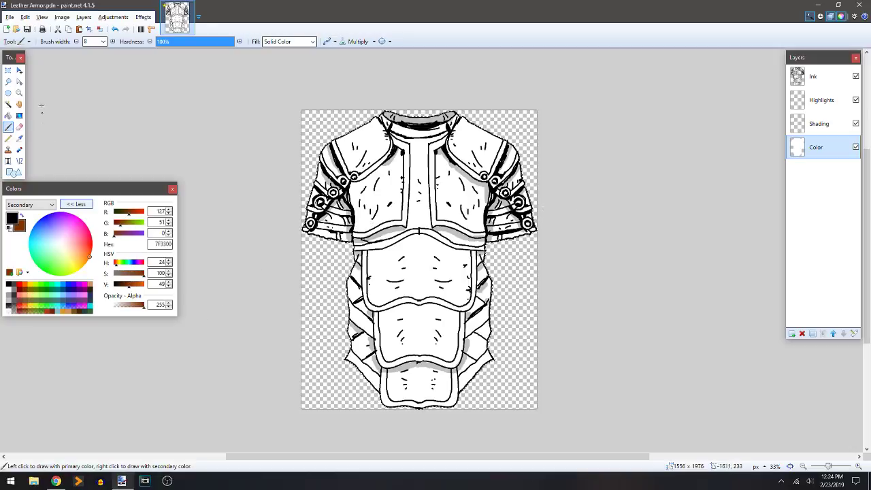
{"action": "left_click", "coordinate": [8, 116]}
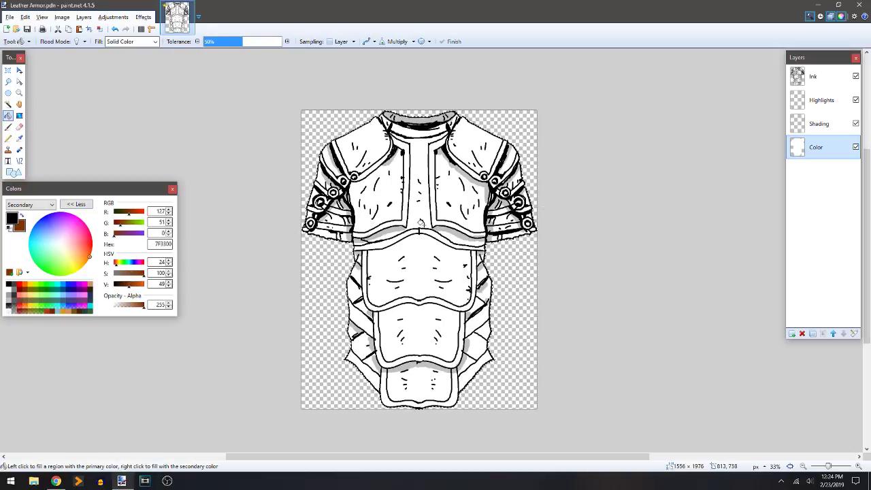
{"action": "left_click", "coordinate": [410, 249]}
{"action": "key", "text": "ctrl+z"}
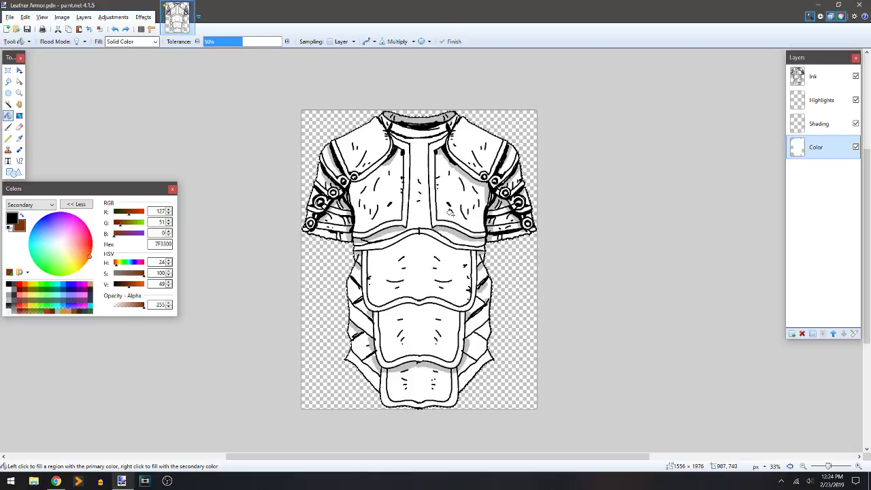
{"action": "left_click", "coordinate": [21, 215]}
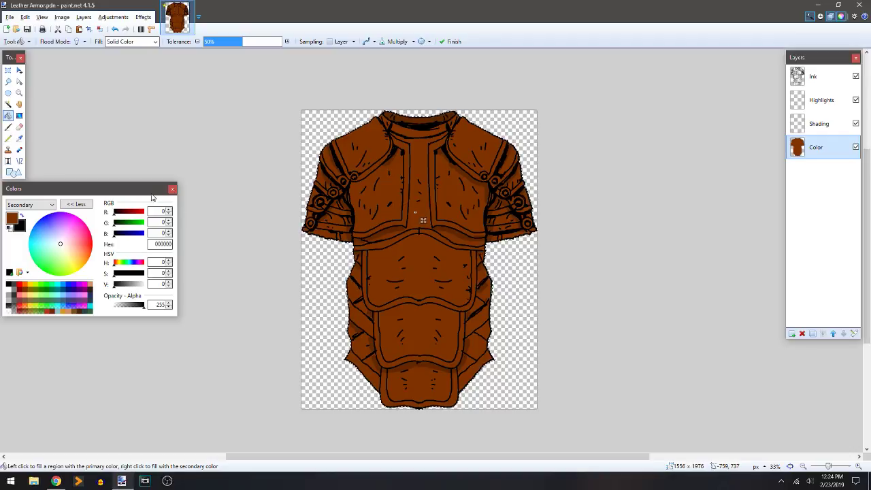
- Try black and dark red 7F0000 as the armor's fill color, ending on brown 7F3300
{"action": "left_click", "coordinate": [11, 233]}
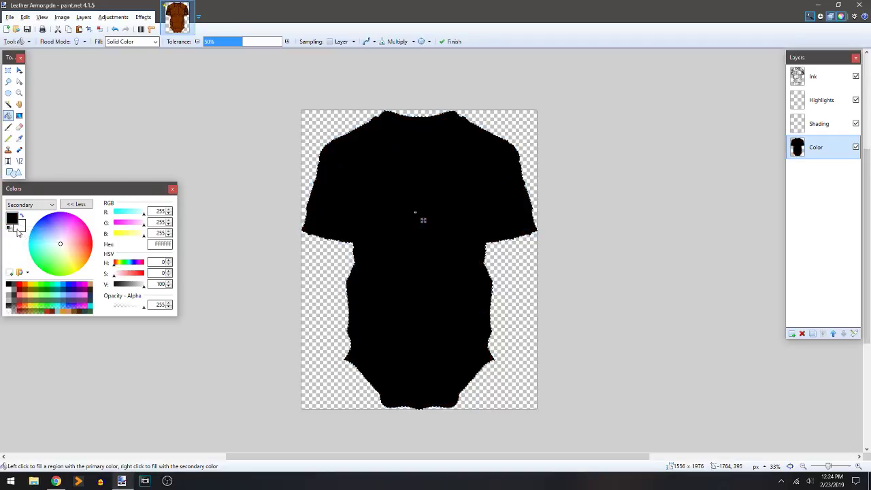
{"action": "right_click", "coordinate": [27, 289]}
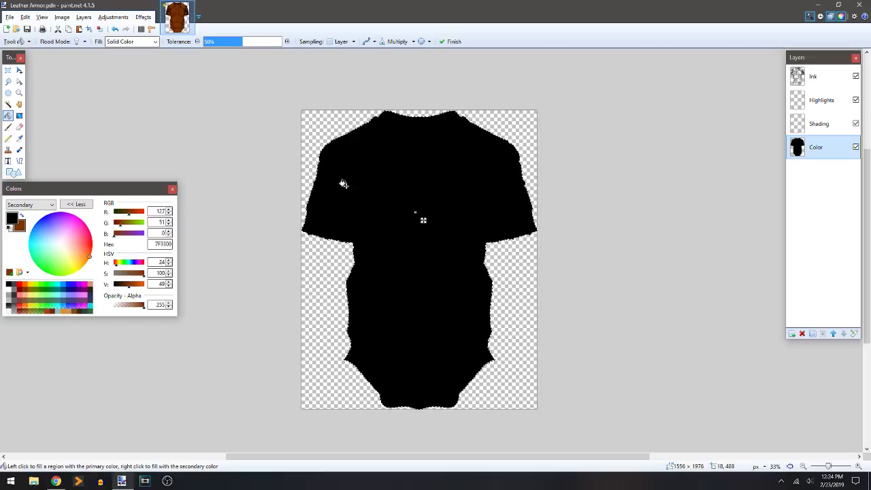
{"action": "left_click", "coordinate": [11, 219]}
{"action": "left_click", "coordinate": [23, 294]}
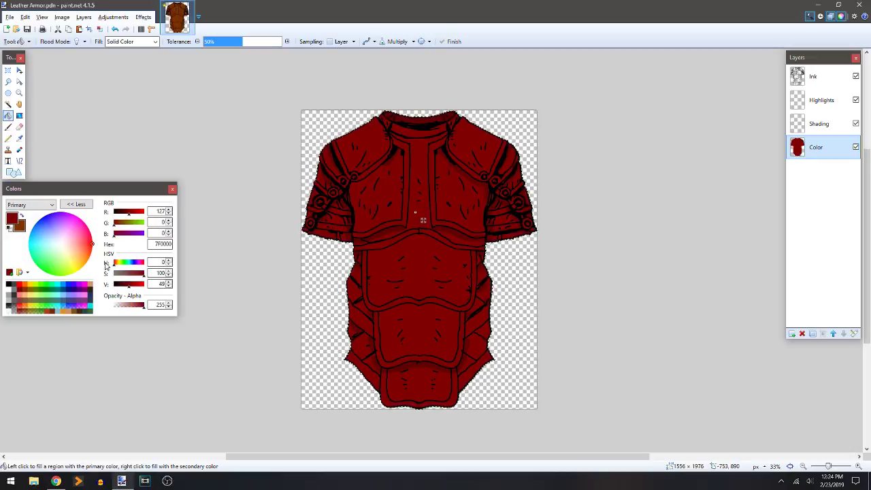
{"action": "left_click", "coordinate": [27, 289]}
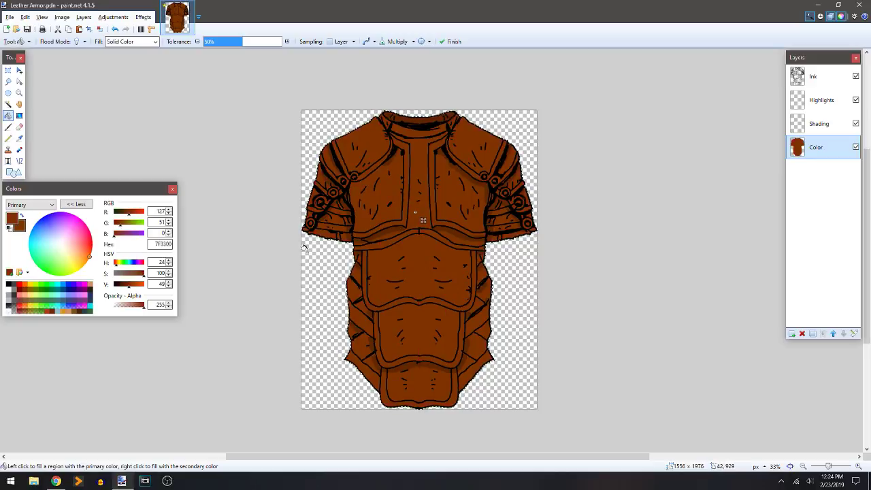
- Paint the edges of the left shoulder plate's trim and rivet ring with a width-8 Paintbrush in 72551B, using Normal blending
{"action": "key", "text": "b"}
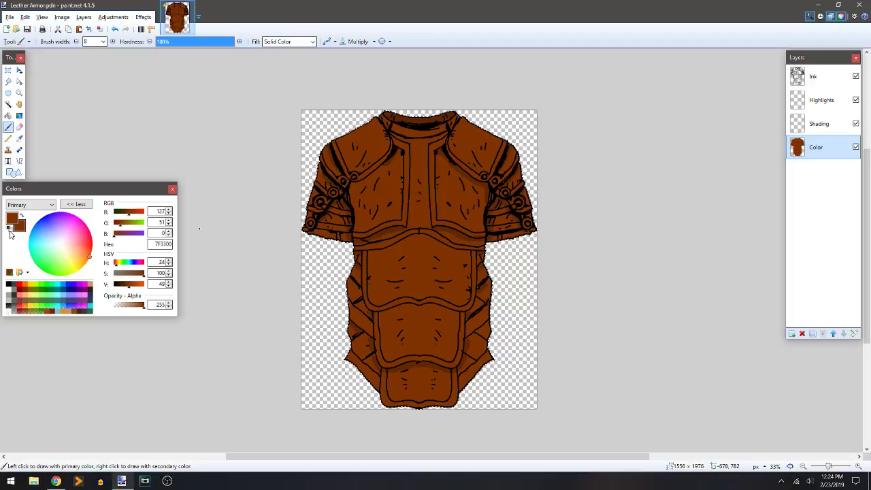
{"action": "left_click", "coordinate": [9, 229]}
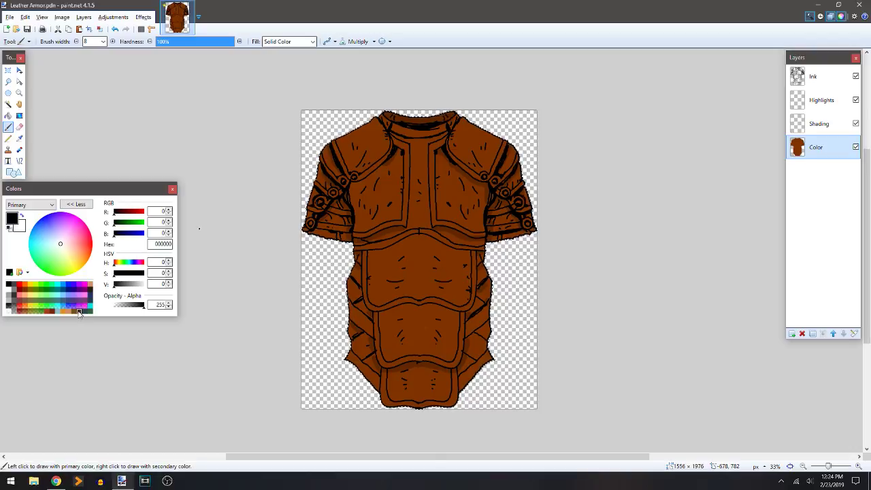
{"action": "left_click", "coordinate": [73, 312]}
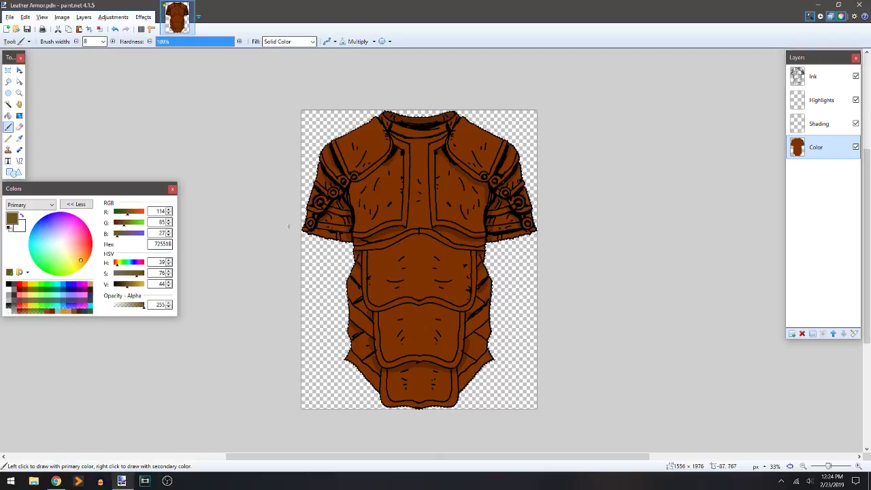
{"action": "scroll", "coordinate": [288, 226], "scroll_direction": "up", "scroll_amount": 4}
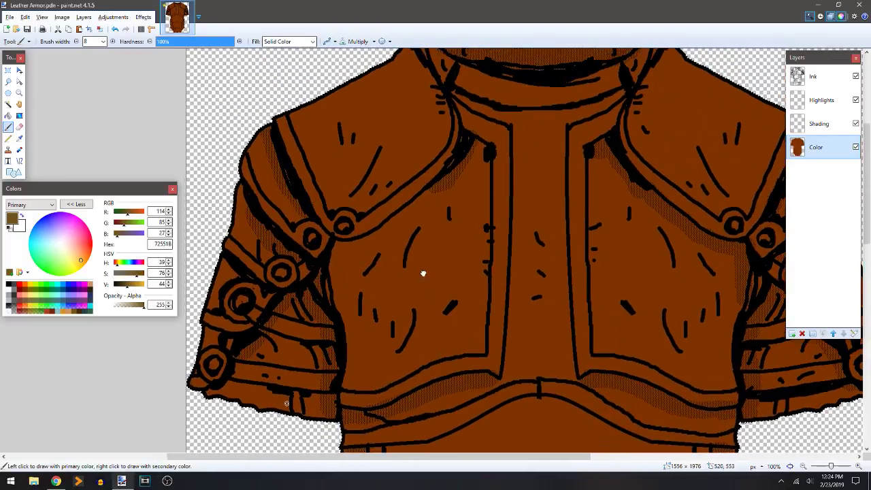
{"action": "mouse_move", "coordinate": [423, 273]}
{"action": "left_mouse_down"}
{"action": "mouse_move", "coordinate": [427, 227]}
{"action": "mouse_move", "coordinate": [392, 260]}
{"action": "left_mouse_up"}
{"action": "left_click_drag", "start_coordinate": [326, 204], "coordinate": [361, 197]}
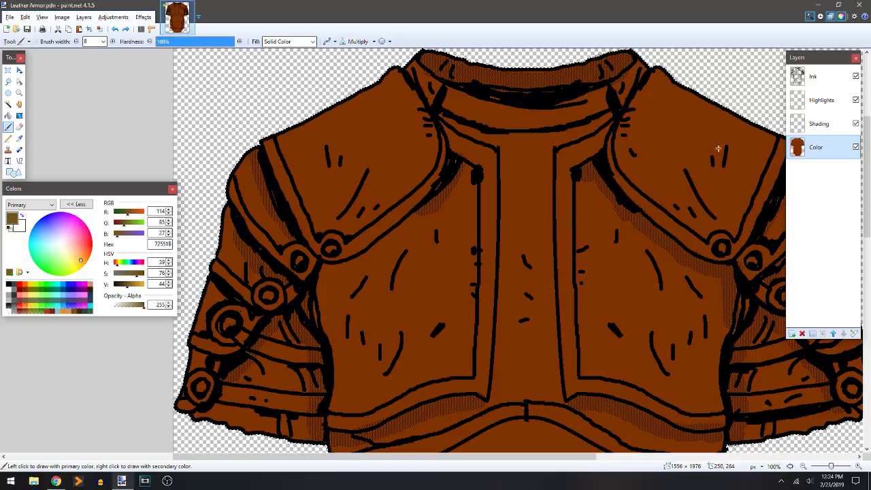
{"action": "left_click", "coordinate": [358, 41]}
{"action": "left_click", "coordinate": [359, 49]}
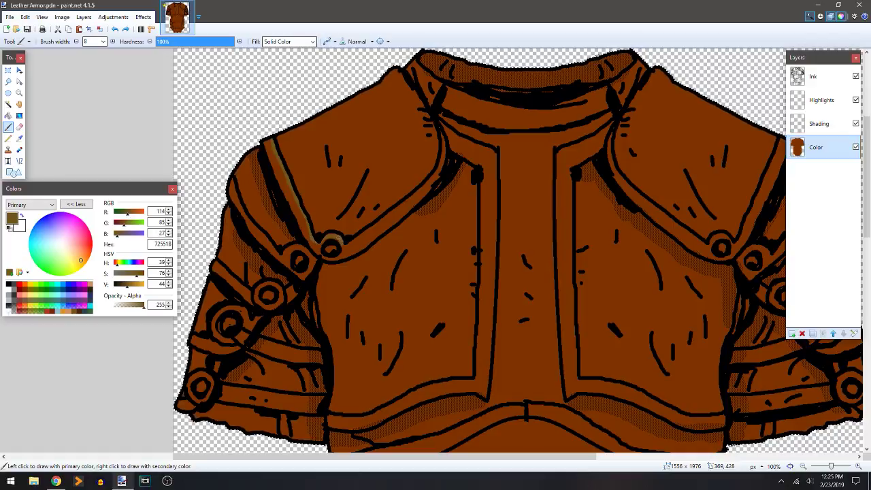
{"action": "left_click_drag", "start_coordinate": [330, 235], "coordinate": [355, 238]}
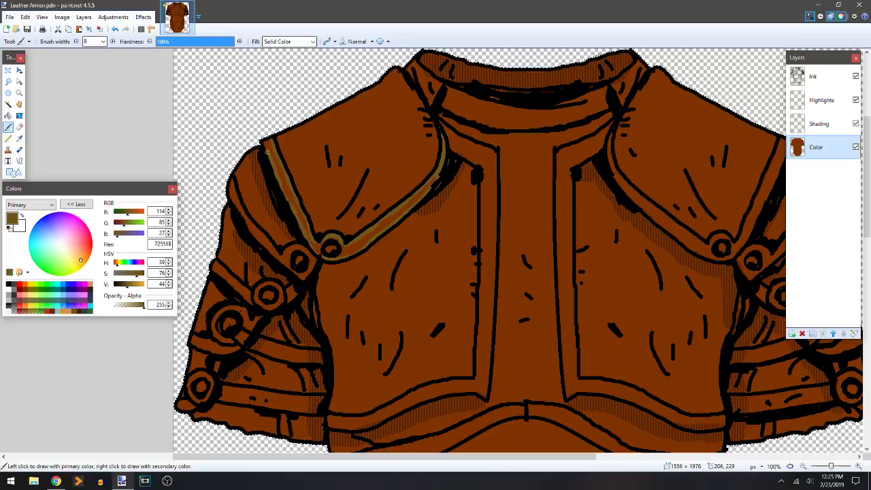
- Fill the outlined left shoulder trim with 72551B using the Paint Bucket at 10% tolerance
{"action": "key", "text": "f"}
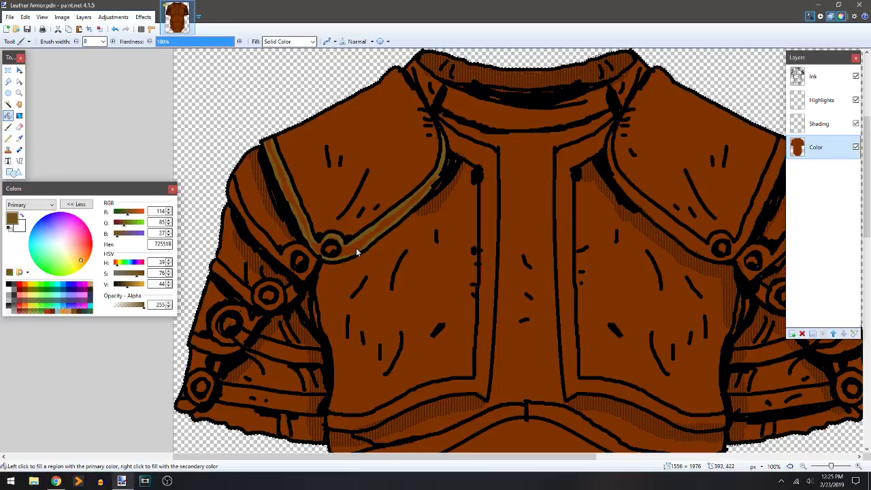
{"action": "left_click", "coordinate": [364, 258]}
{"action": "key", "text": "ctrl+z"}
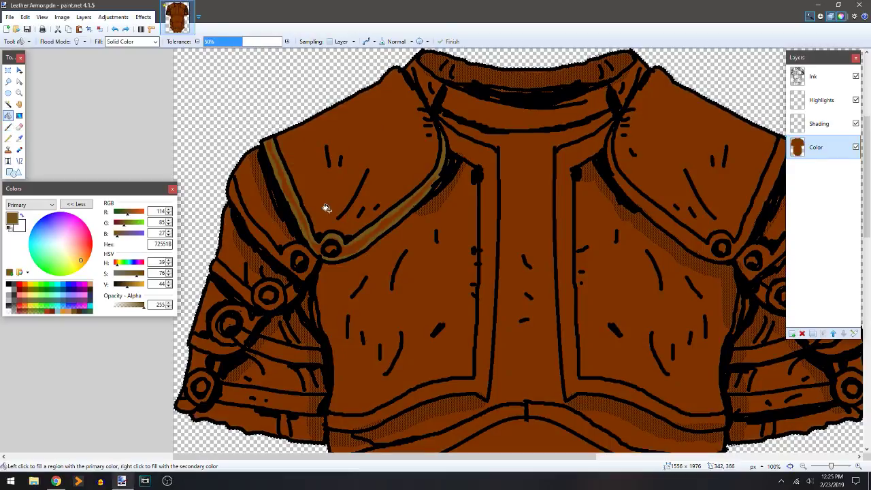
{"action": "key", "text": "b"}
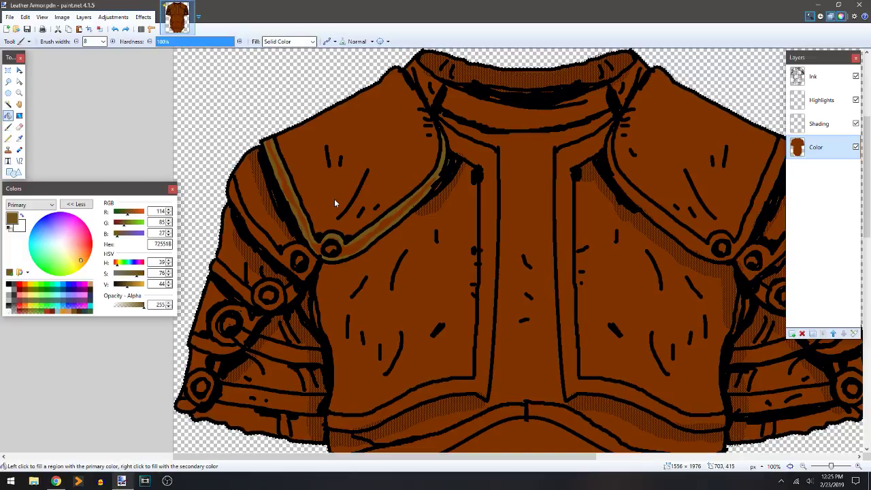
{"action": "key", "text": "f"}
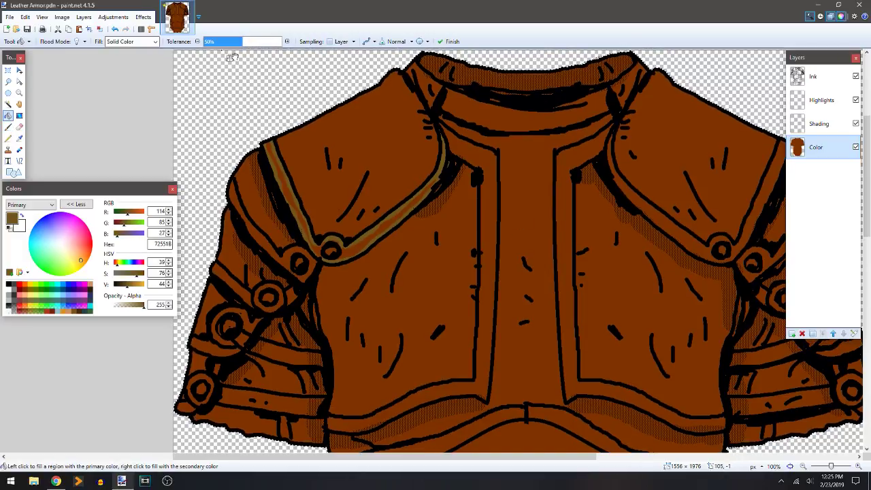
{"action": "left_click_drag", "start_coordinate": [233, 48], "coordinate": [213, 46]}
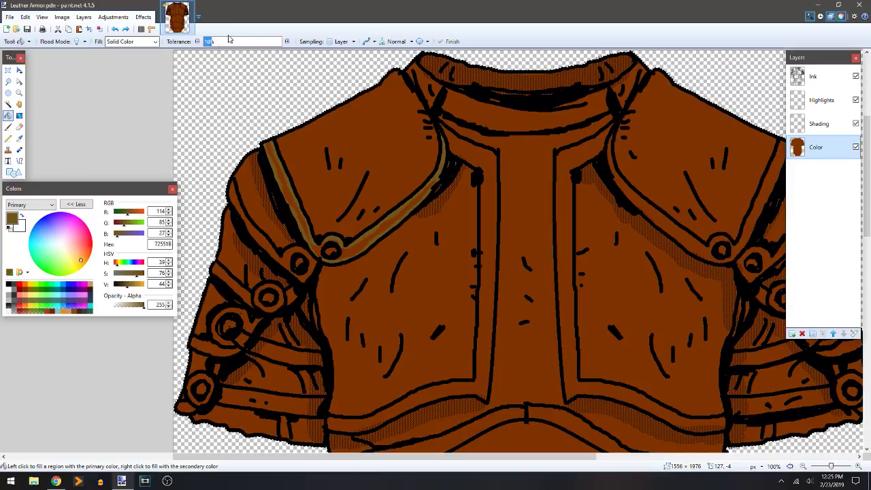
{"action": "left_click", "coordinate": [346, 251]}
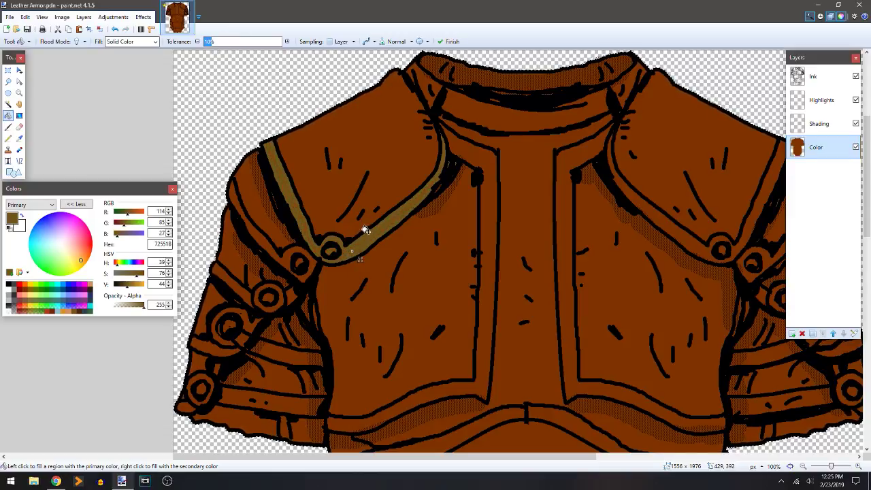
- Color the second trim band on the left shoulder and its rivet with 72551B, outlining with the Paintbrush and filling the gaps
{"action": "key", "text": "b"}
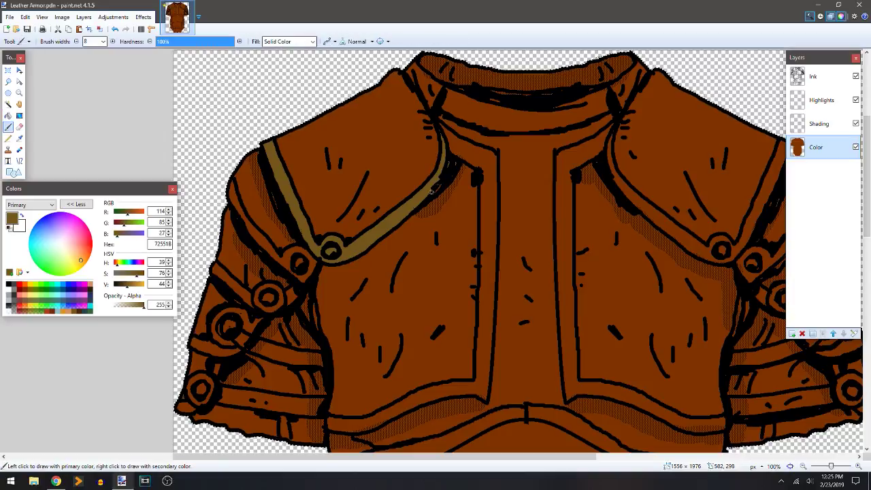
{"action": "key", "text": "space"}
{"action": "left_click_drag", "start_coordinate": [428, 249], "coordinate": [502, 204]}
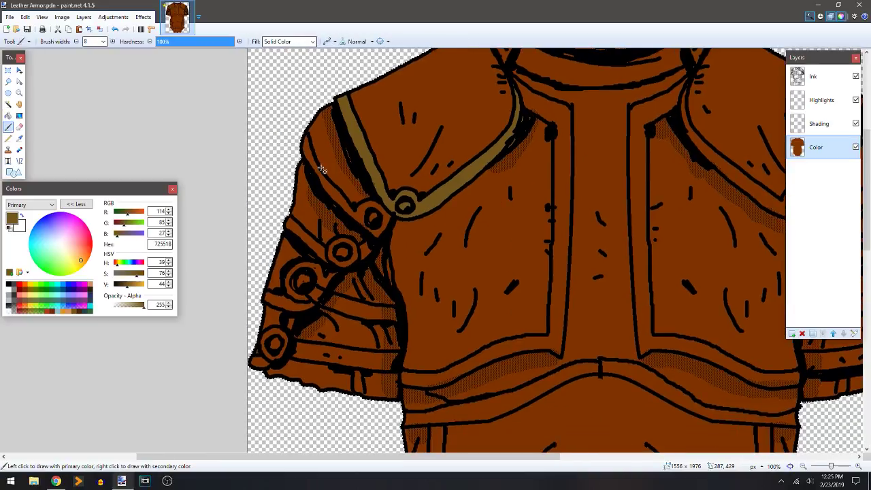
{"action": "left_click_drag", "start_coordinate": [308, 139], "coordinate": [309, 153]}
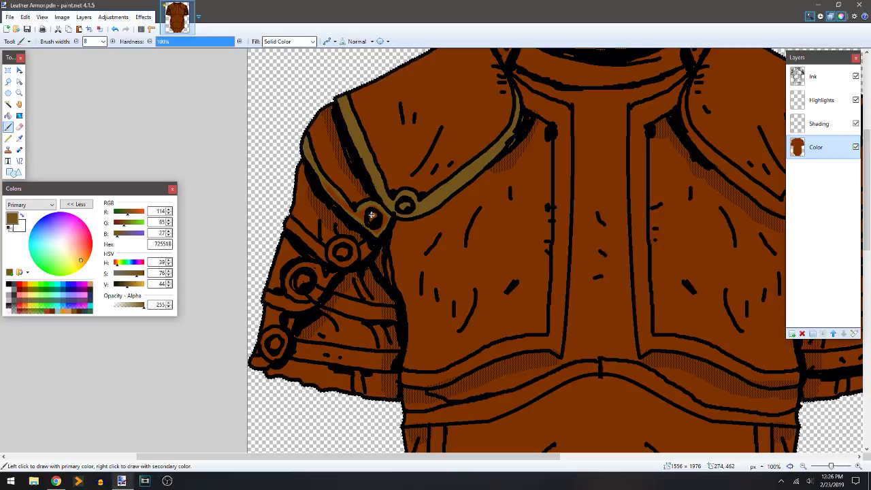
{"action": "key", "text": "f"}
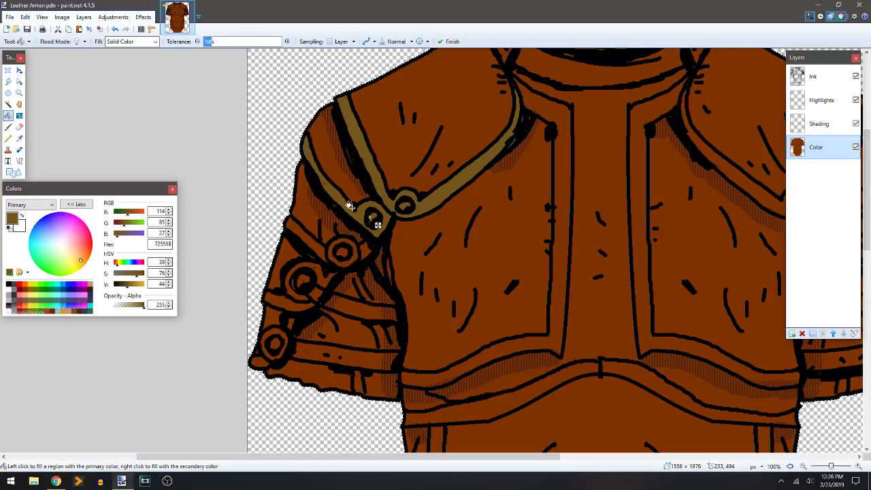
- Color the third trim band and its rivet ring on the left sleeve with 72551B
{"action": "key", "text": "b"}
{"action": "left_click_drag", "start_coordinate": [426, 211], "coordinate": [451, 173]}
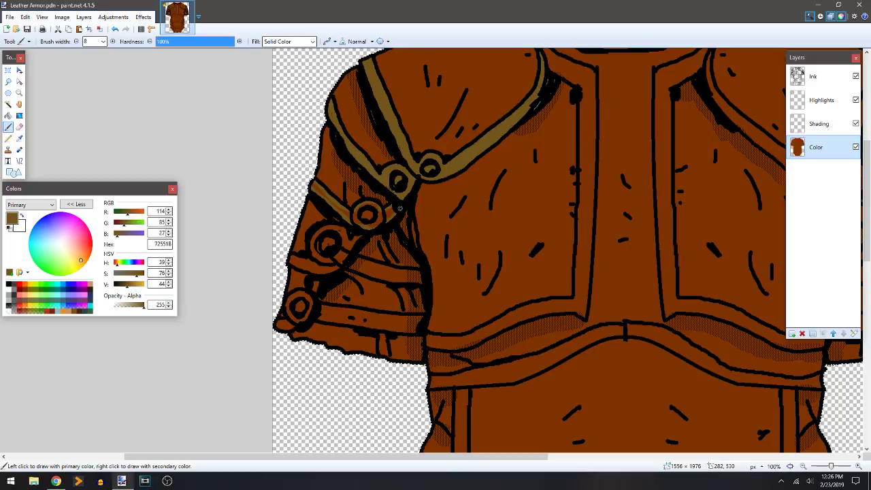
{"action": "key", "text": "f"}
- Color the large fourth rivet ring on the left sleeve and the short strap beneath it with 72551B
{"action": "key", "text": "b"}
{"action": "scroll", "coordinate": [330, 248], "scroll_direction": "down", "scroll_amount": 3}
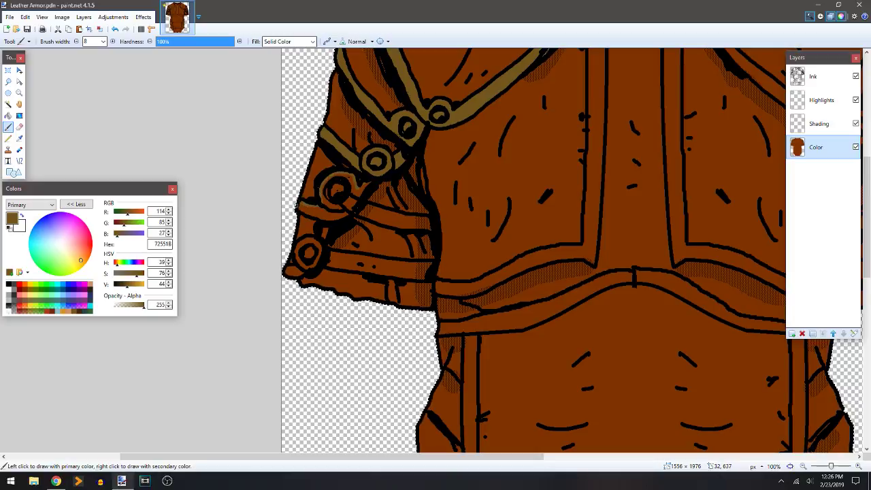
{"action": "left_click_drag", "start_coordinate": [310, 214], "coordinate": [325, 218]}
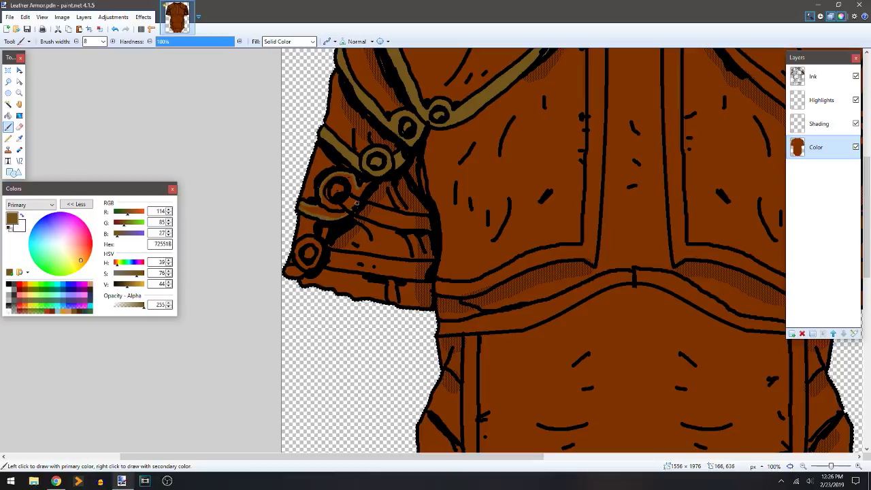
{"action": "key", "text": "f"}
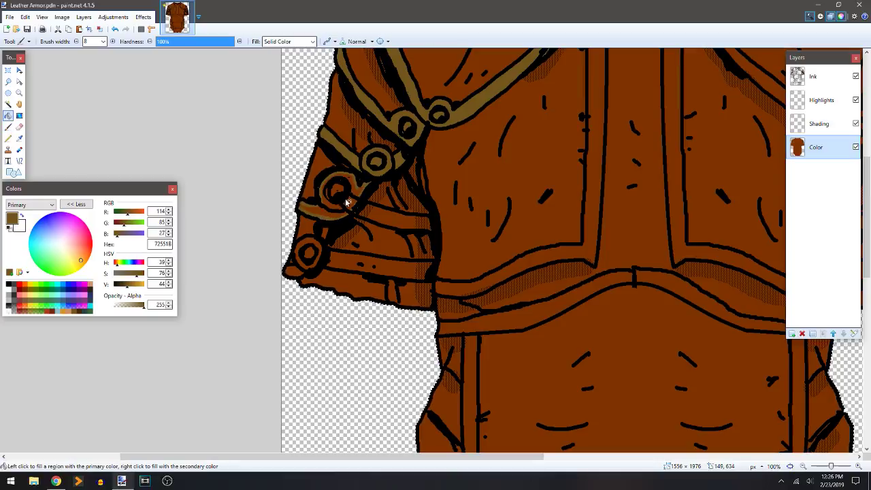
{"action": "left_click", "coordinate": [344, 199]}
- Color the band running across the left sleeve from the fourth rivet, and the lowest rivet with its strap end, in 72551B
{"action": "key", "text": "b"}
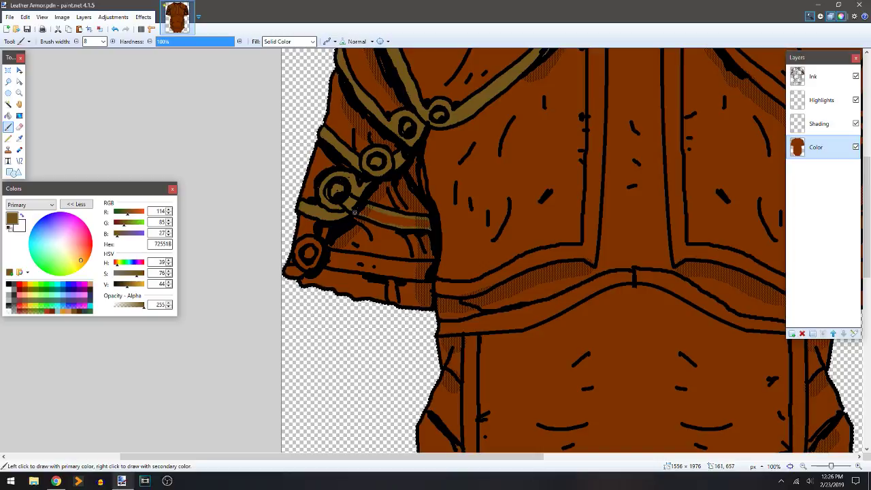
{"action": "key", "text": "f"}
{"action": "left_click", "coordinate": [382, 220]}
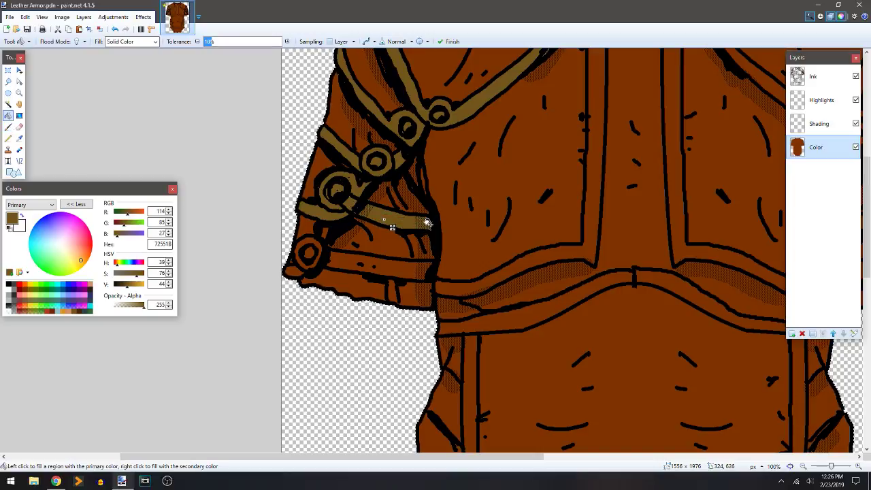
{"action": "key", "text": "b"}
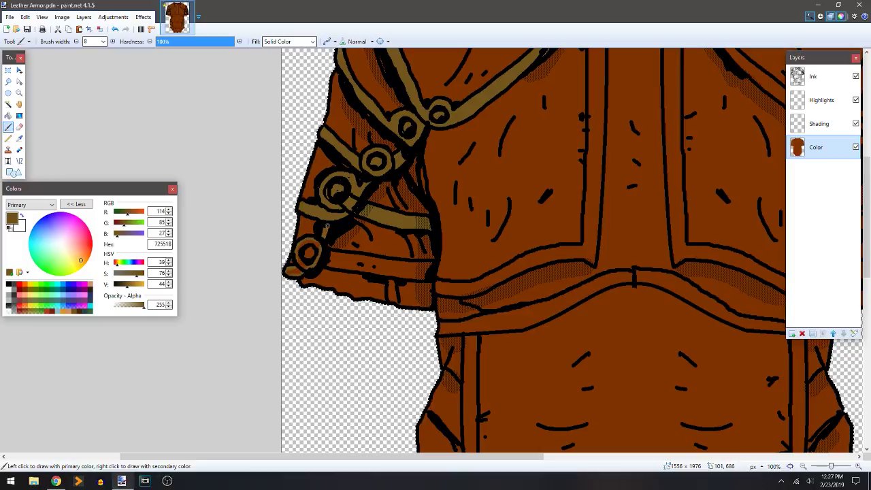
{"action": "key", "text": "f"}
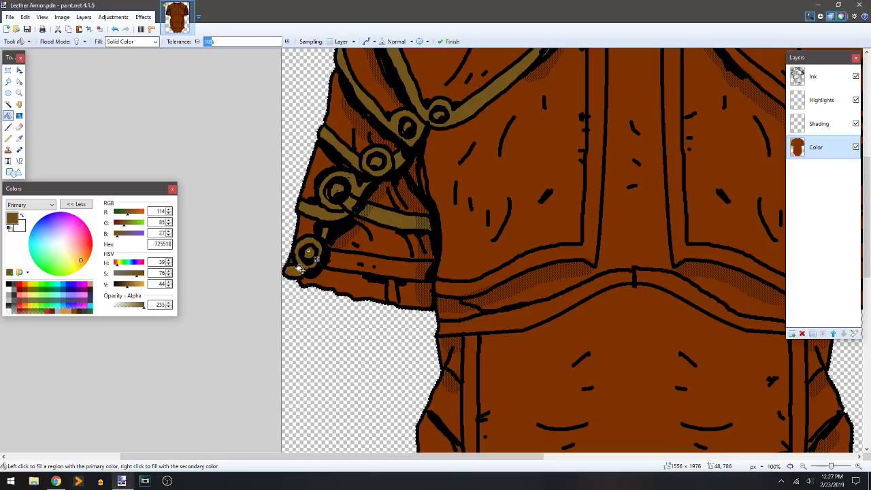
- Outline the lower band running across the left sleeve in 72551B, close the gaps in the outline, and fill its interior
{"action": "key", "text": "b"}
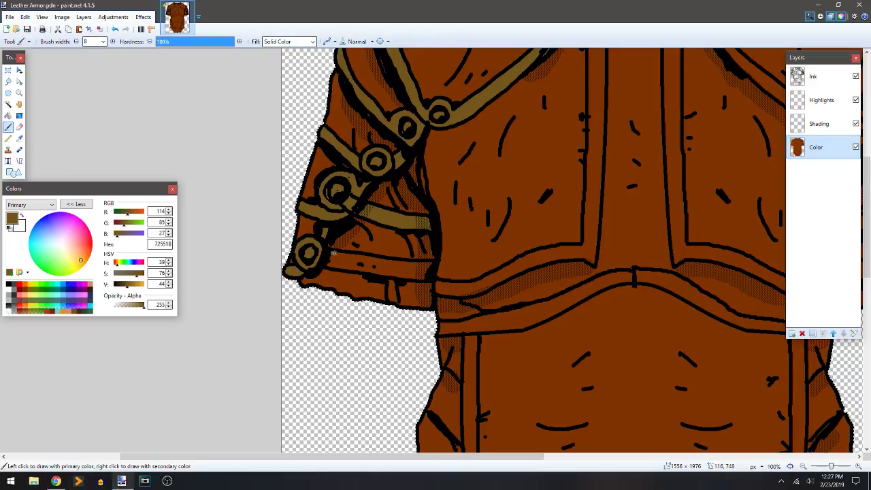
{"action": "left_click_drag", "start_coordinate": [334, 252], "coordinate": [350, 254]}
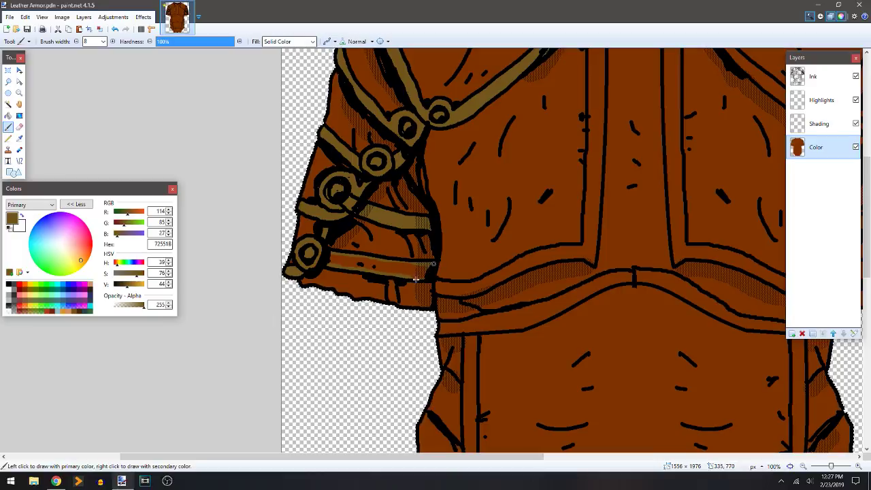
{"action": "key", "text": "f"}
{"action": "left_click", "coordinate": [373, 267]}
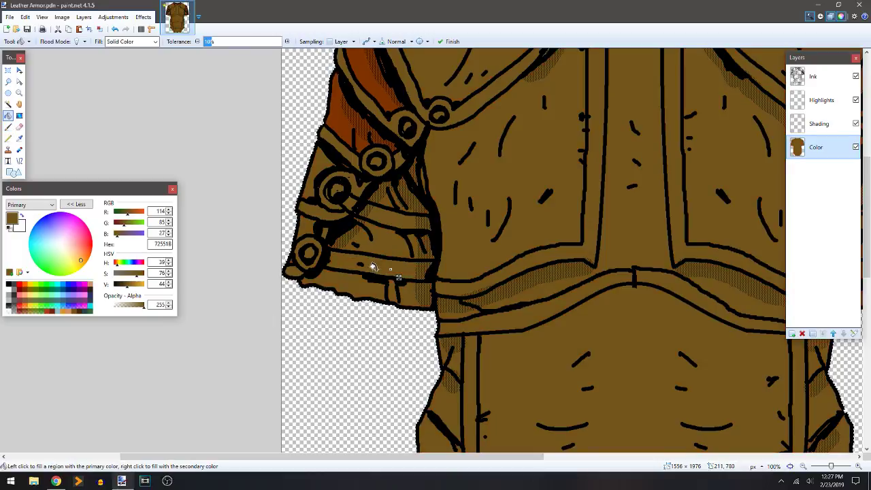
{"action": "key", "text": "ctrl+z"}
{"action": "key", "text": "b"}
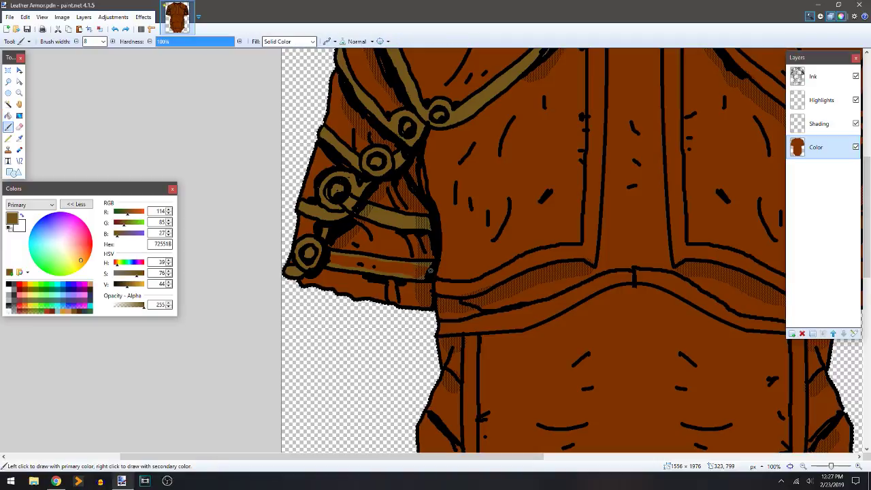
{"action": "key", "text": "f"}
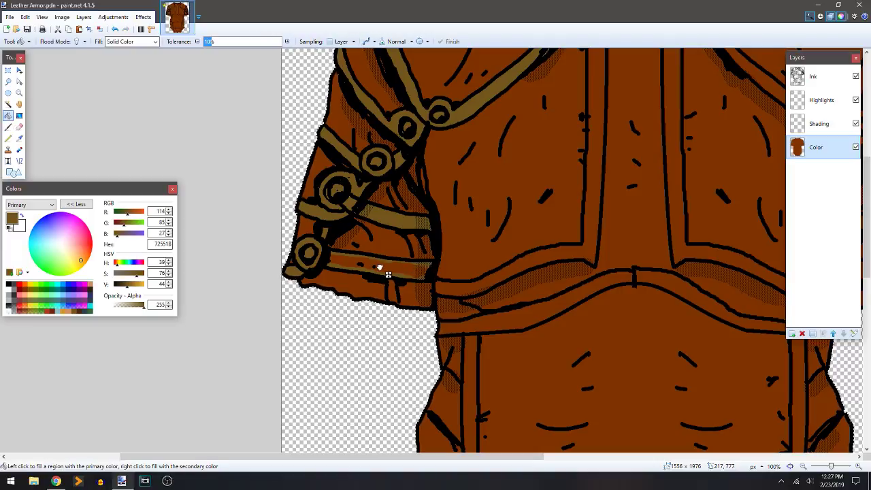
{"action": "left_click", "coordinate": [382, 267]}
{"action": "key", "text": "ctrl+z"}
{"action": "key", "text": "b"}
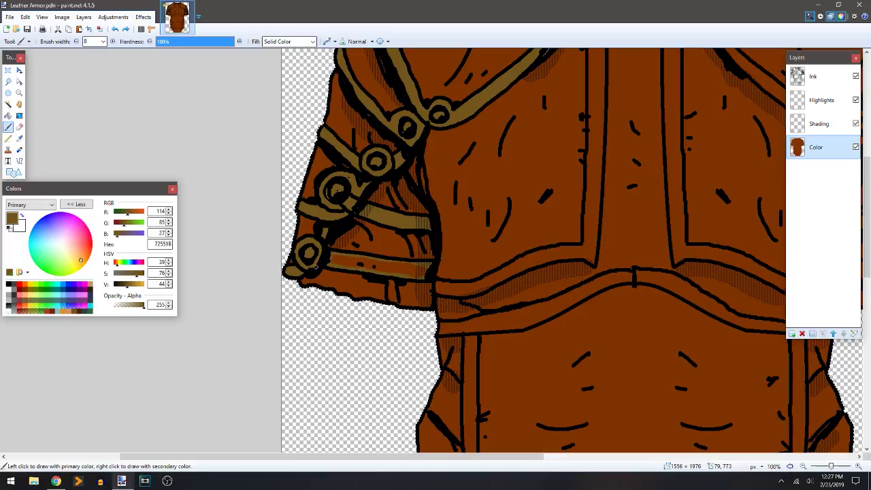
{"action": "key", "text": "f"}
{"action": "left_click", "coordinate": [375, 267]}
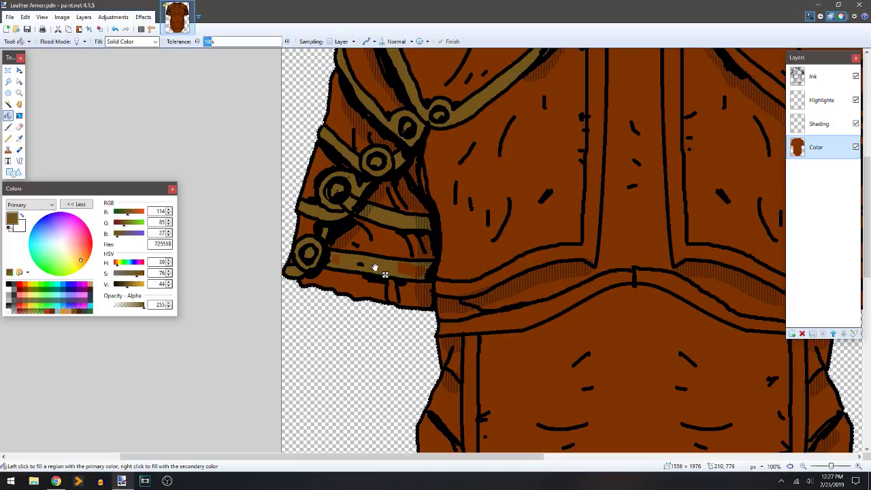
- Outline the trim along the collar, center and lower edges of the left chest panel with 72551B and fill it
{"action": "key", "text": "b"}
{"action": "mouse_move", "coordinate": [476, 140]}
{"action": "left_mouse_down"}
{"action": "mouse_move", "coordinate": [404, 236]}
{"action": "mouse_move", "coordinate": [346, 278]}
{"action": "mouse_move", "coordinate": [334, 232]}
{"action": "left_mouse_up"}
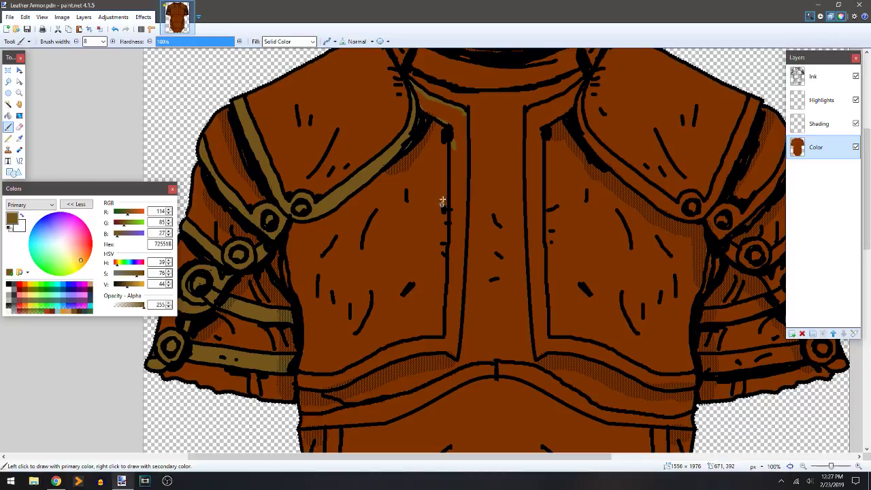
{"action": "left_click_drag", "start_coordinate": [451, 169], "coordinate": [445, 333]}
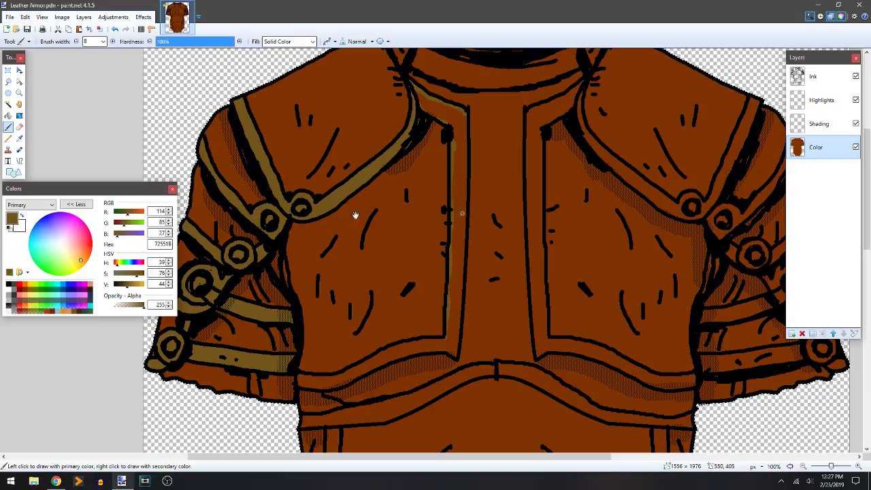
{"action": "left_click_drag", "start_coordinate": [354, 215], "coordinate": [420, 152]}
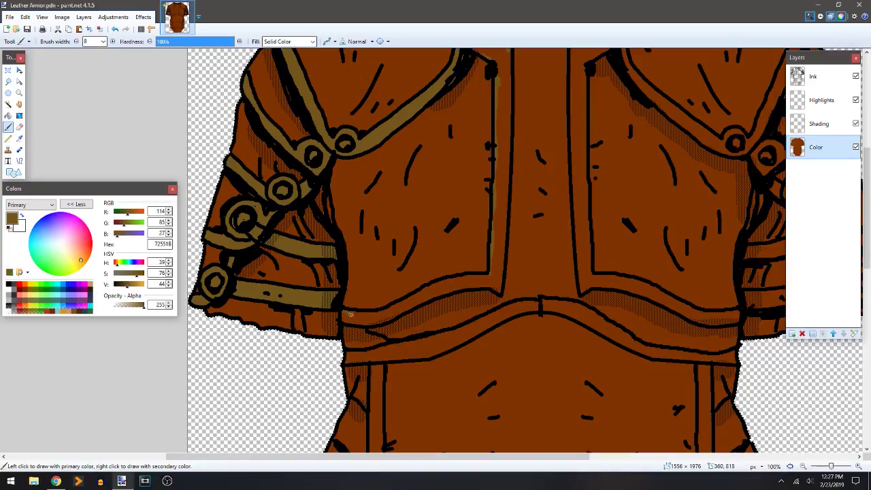
{"action": "left_click_drag", "start_coordinate": [354, 312], "coordinate": [487, 274]}
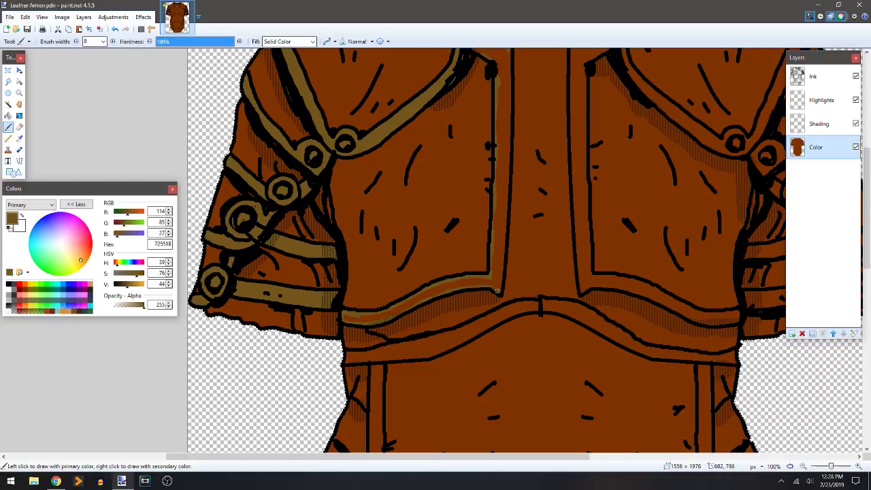
{"action": "scroll", "coordinate": [517, 136], "scroll_direction": "up", "scroll_amount": 3}
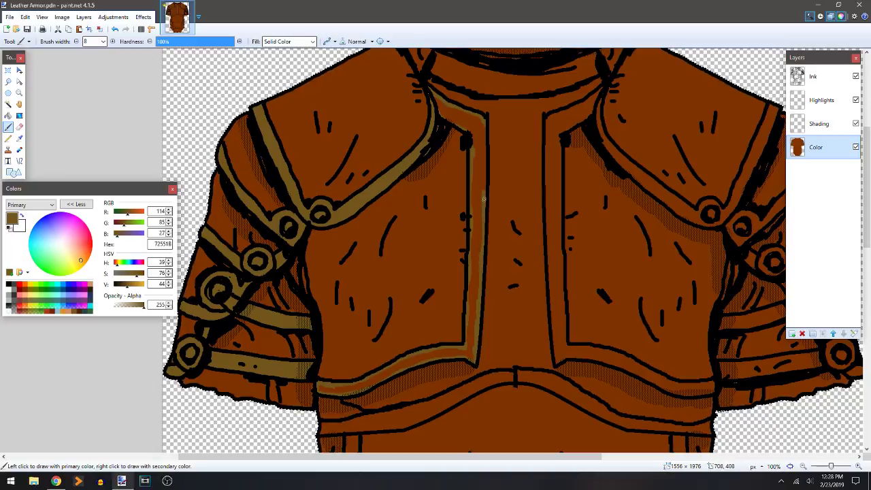
{"action": "left_click_drag", "start_coordinate": [485, 123], "coordinate": [485, 162]}
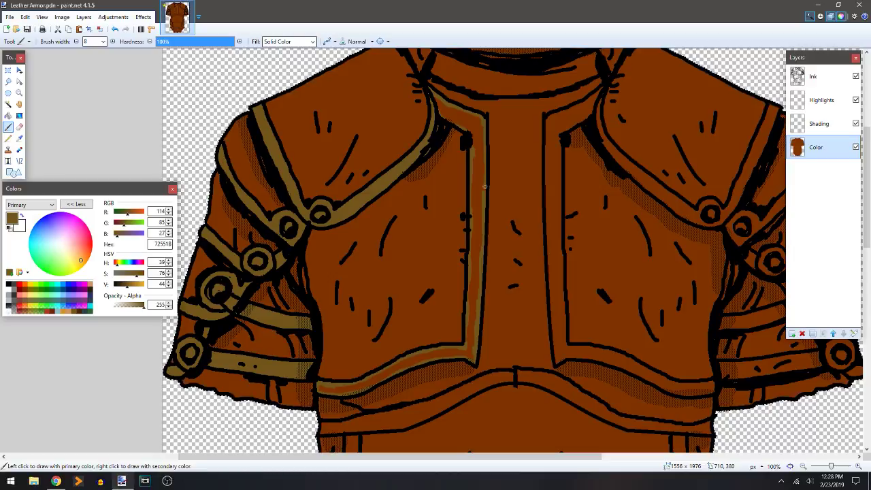
{"action": "key", "text": "f"}
{"action": "left_click", "coordinate": [474, 141]}
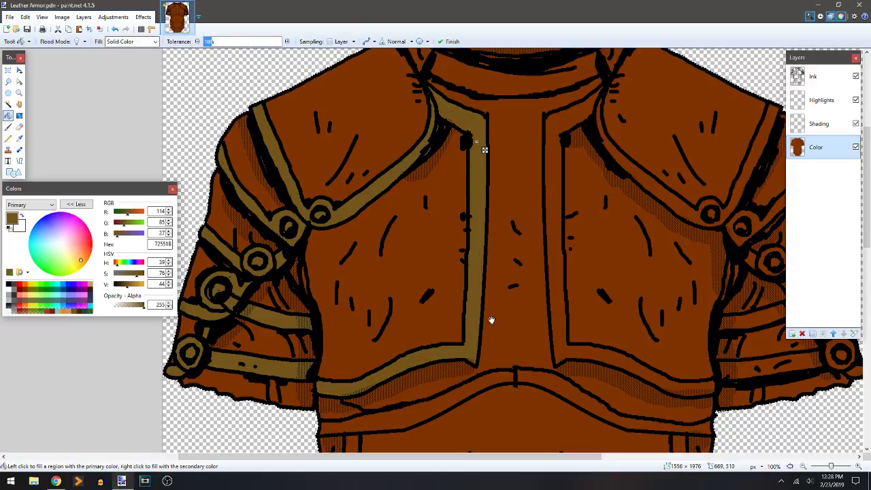
- Outline the left half of the curved waist band below the chest in 72551B, ending at the center line, and fill it
{"action": "scroll", "coordinate": [484, 147], "scroll_direction": "down", "scroll_amount": 5}
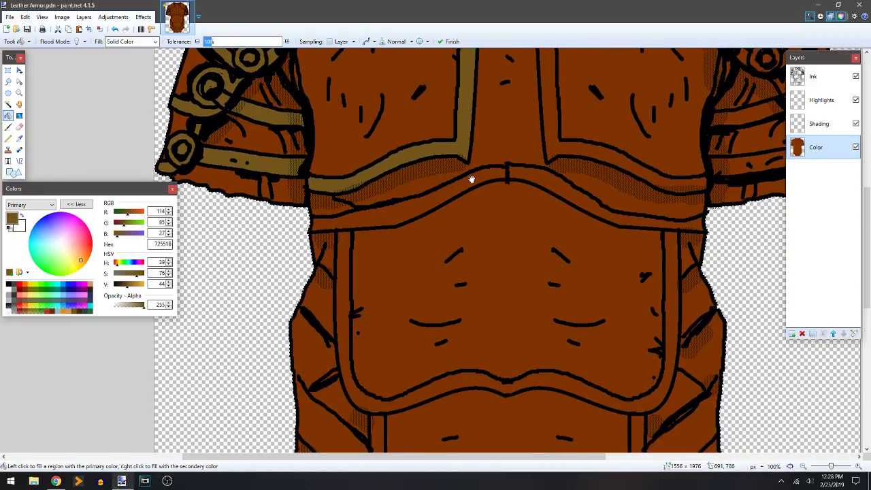
{"action": "left_click_drag", "start_coordinate": [464, 195], "coordinate": [467, 203]}
{"action": "key", "text": "b"}
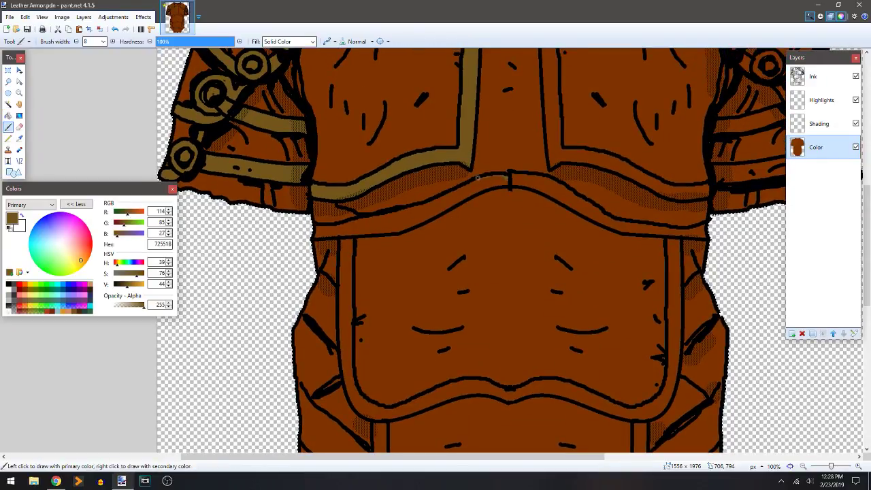
{"action": "mouse_move", "coordinate": [477, 178]}
{"action": "left_mouse_down"}
{"action": "mouse_move", "coordinate": [317, 225]}
{"action": "mouse_move", "coordinate": [320, 236]}
{"action": "mouse_move", "coordinate": [342, 236]}
{"action": "mouse_move", "coordinate": [429, 217]}
{"action": "left_mouse_up"}
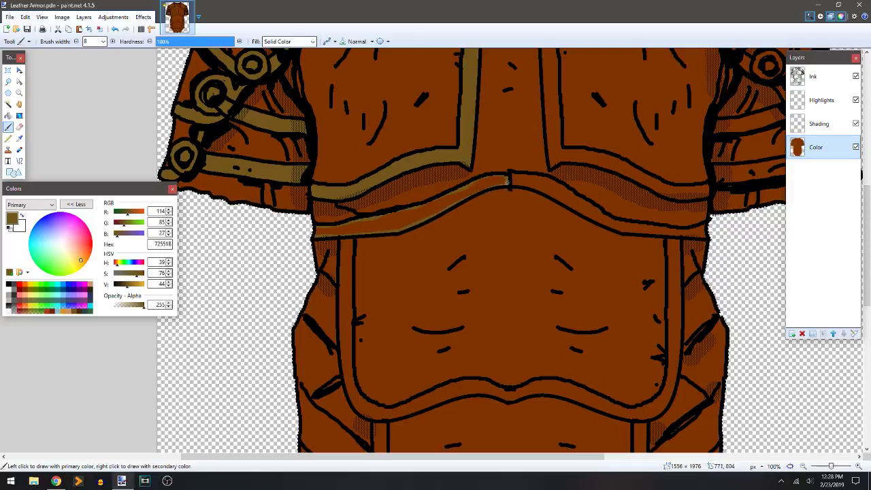
{"action": "key", "text": "f"}
{"action": "left_click", "coordinate": [419, 218]}
- Color the left half of the border around the upper belly plate with 72551B, outlining its edges and filling the gaps
{"action": "scroll", "coordinate": [442, 198], "scroll_direction": "down", "scroll_amount": 4}
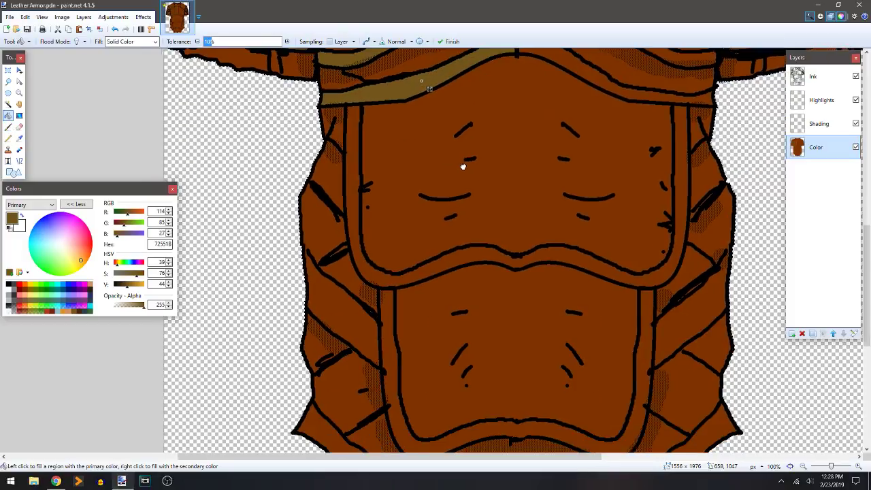
{"action": "key", "text": "b"}
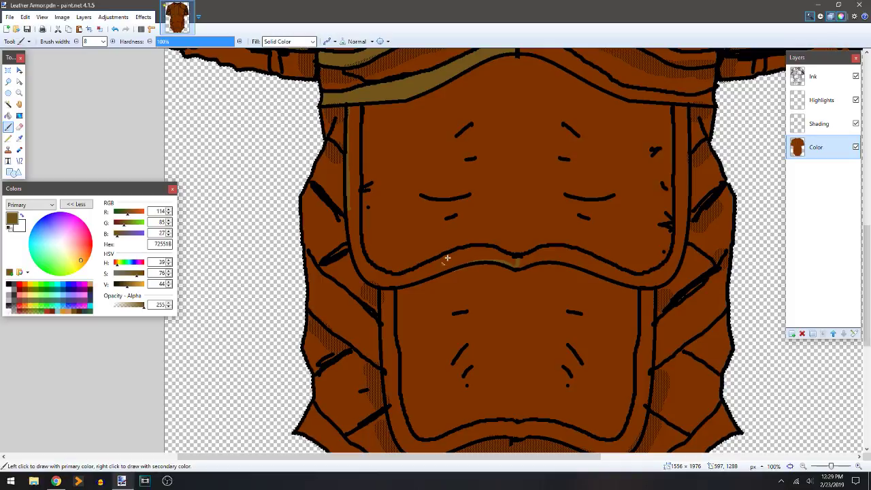
{"action": "key", "text": "ctrl+z"}
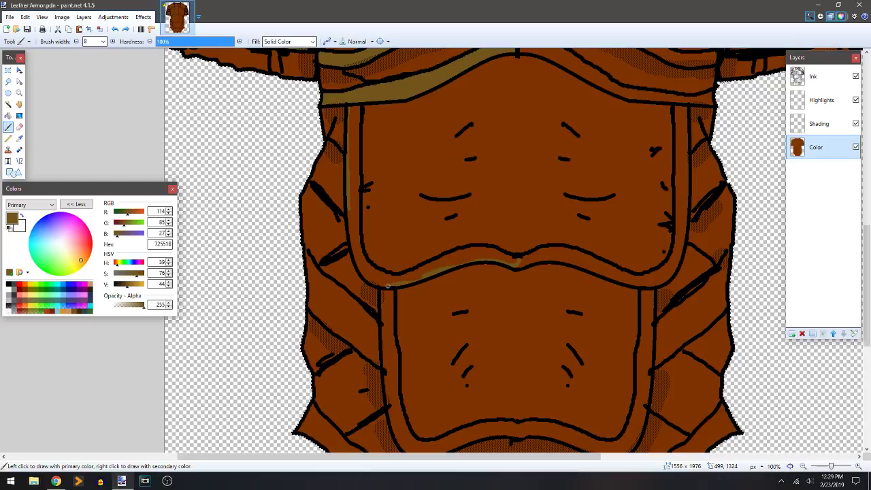
{"action": "mouse_move", "coordinate": [393, 282]}
{"action": "left_mouse_down"}
{"action": "mouse_move", "coordinate": [390, 234]}
{"action": "mouse_move", "coordinate": [356, 239]}
{"action": "mouse_move", "coordinate": [348, 218]}
{"action": "left_mouse_up"}
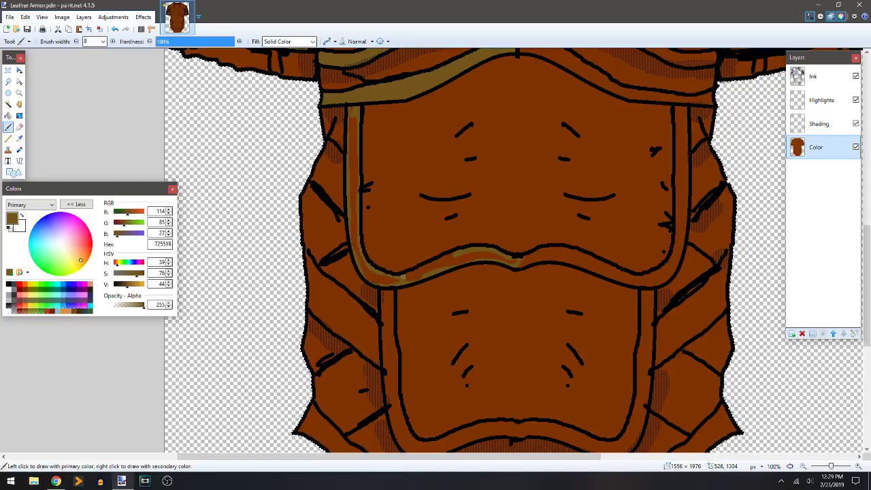
{"action": "left_click_drag", "start_coordinate": [410, 273], "coordinate": [438, 259]}
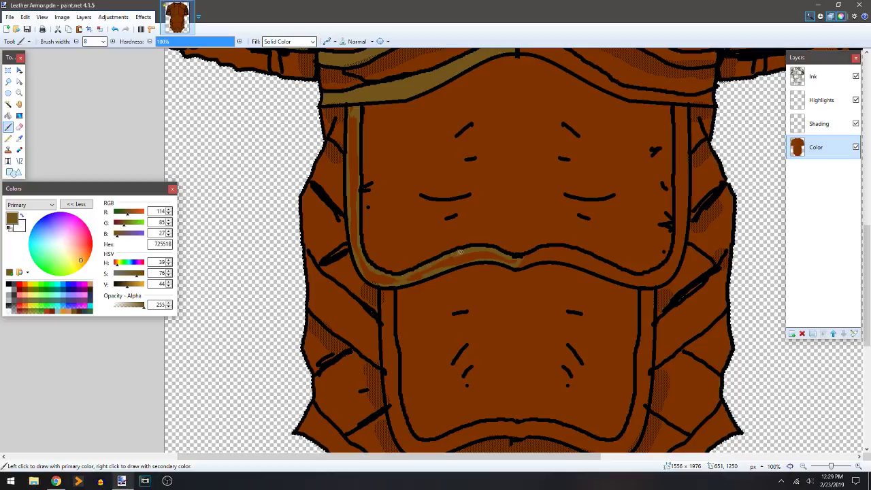
{"action": "key", "text": "f"}
{"action": "left_click", "coordinate": [475, 264]}
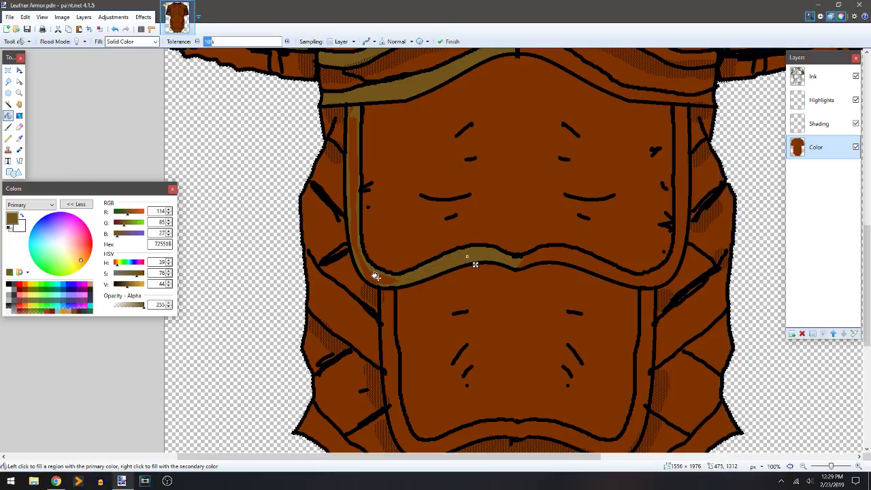
{"action": "left_click", "coordinate": [379, 281]}
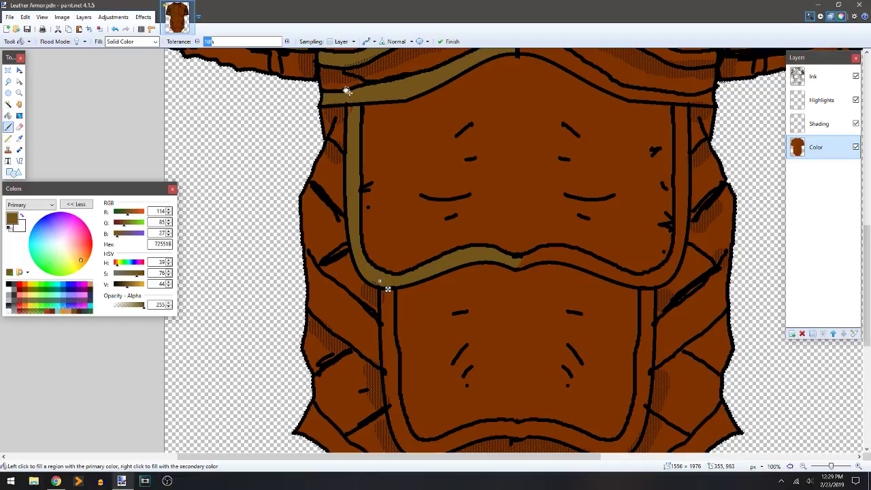
- Color the left half of the border around the second belly plate with 72551B, outlining both edges before filling it
{"action": "key", "text": "b"}
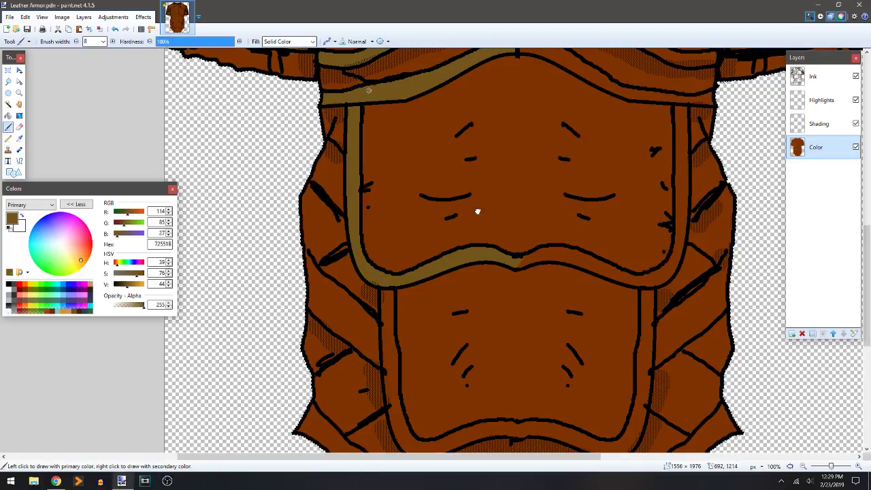
{"action": "scroll", "coordinate": [476, 208], "scroll_direction": "down", "scroll_amount": 3}
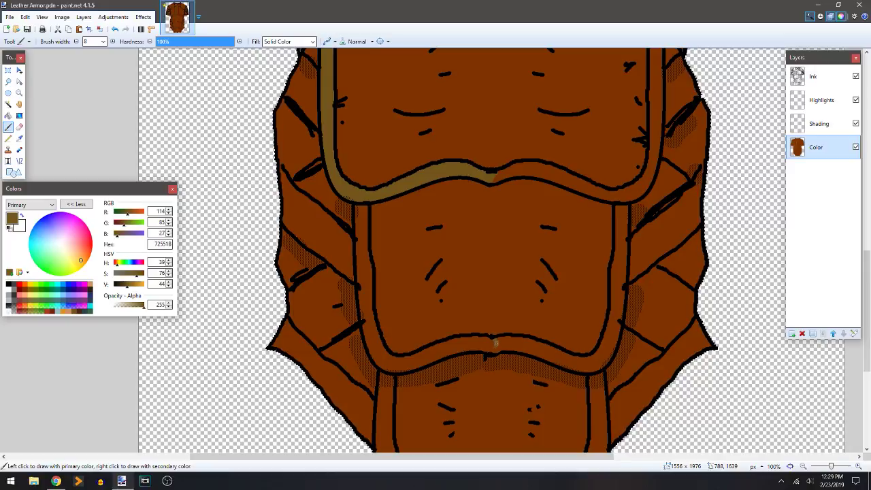
{"action": "mouse_move", "coordinate": [495, 340]}
{"action": "left_mouse_down"}
{"action": "mouse_move", "coordinate": [493, 350]}
{"action": "mouse_move", "coordinate": [420, 367]}
{"action": "left_mouse_up"}
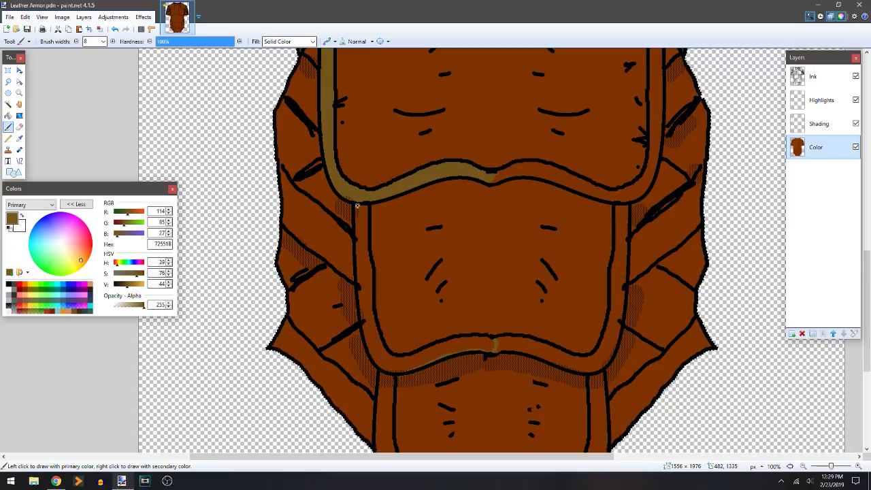
{"action": "left_click_drag", "start_coordinate": [354, 203], "coordinate": [355, 238]}
{"action": "left_click_drag", "start_coordinate": [357, 279], "coordinate": [375, 363]}
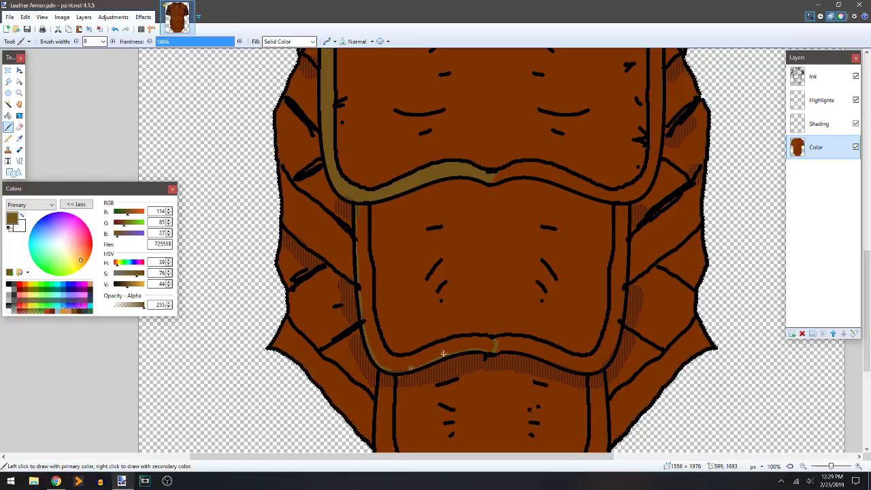
{"action": "left_click_drag", "start_coordinate": [443, 353], "coordinate": [493, 344]}
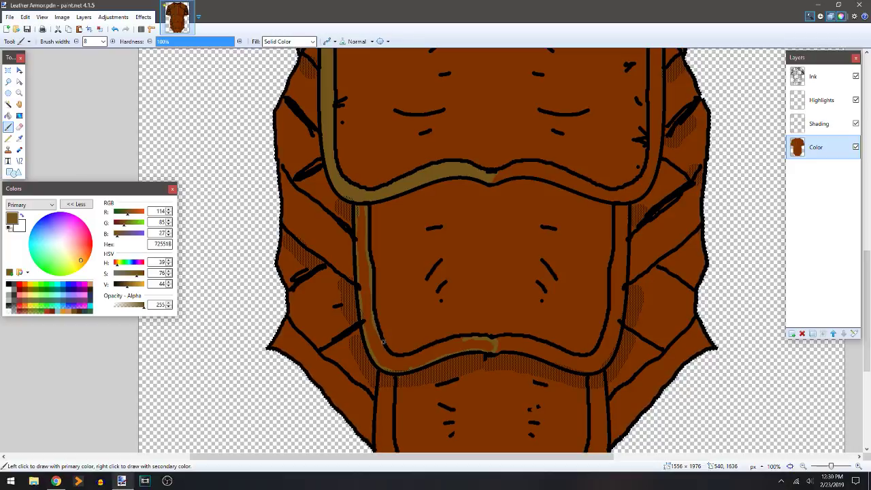
{"action": "mouse_move", "coordinate": [387, 351]}
{"action": "left_mouse_down"}
{"action": "mouse_move", "coordinate": [416, 355]}
{"action": "mouse_move", "coordinate": [462, 337]}
{"action": "left_mouse_up"}
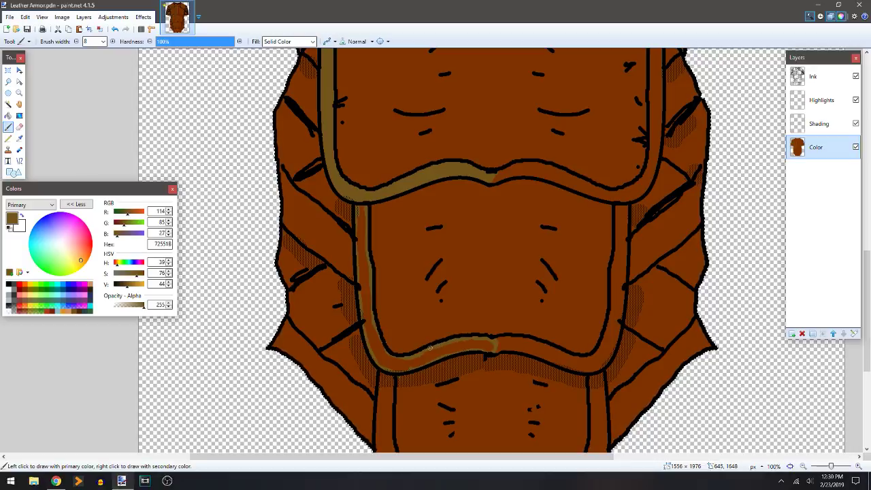
{"action": "key", "text": "f"}
{"action": "left_click", "coordinate": [381, 352]}
- Color the left half of the border around the lowest belly plate with 72551B, outlining its edges before filling it
{"action": "left_click_drag", "start_coordinate": [473, 330], "coordinate": [443, 145]}
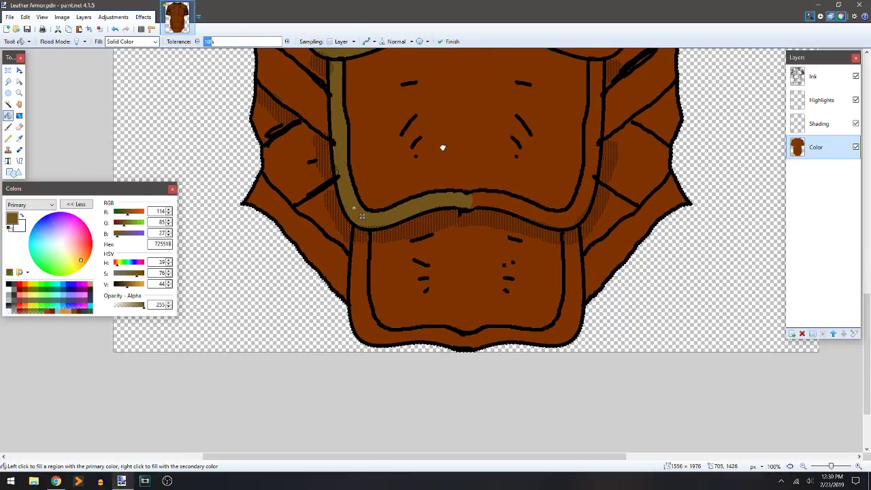
{"action": "key", "text": "b"}
{"action": "mouse_move", "coordinate": [476, 338]}
{"action": "left_mouse_down"}
{"action": "mouse_move", "coordinate": [457, 323]}
{"action": "mouse_move", "coordinate": [385, 317]}
{"action": "left_mouse_up"}
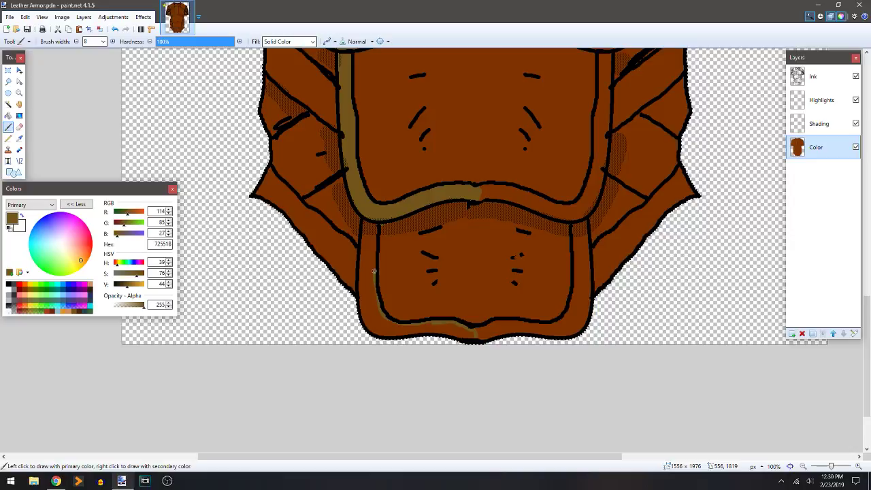
{"action": "mouse_move", "coordinate": [377, 294]}
{"action": "left_mouse_down"}
{"action": "mouse_move", "coordinate": [374, 226]}
{"action": "mouse_move", "coordinate": [363, 212]}
{"action": "mouse_move", "coordinate": [360, 299]}
{"action": "left_mouse_up"}
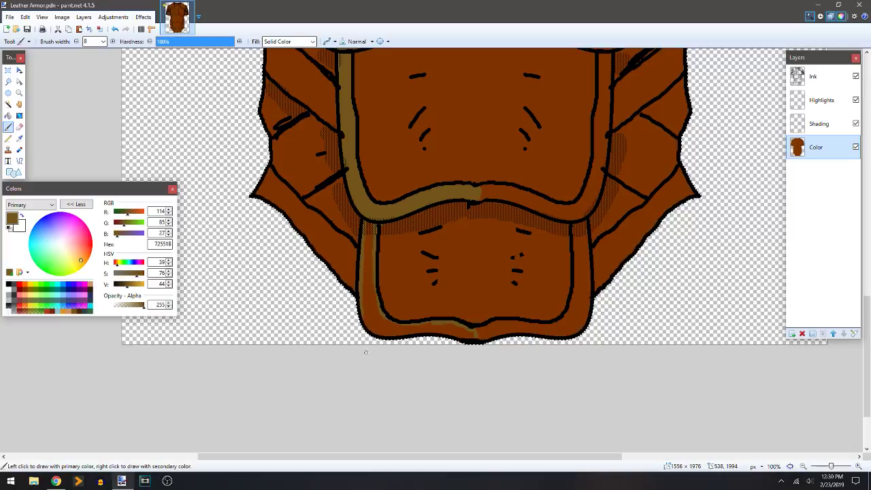
{"action": "key", "text": "f"}
{"action": "left_click", "coordinate": [370, 313]}
{"action": "key", "text": "ctrl+z"}
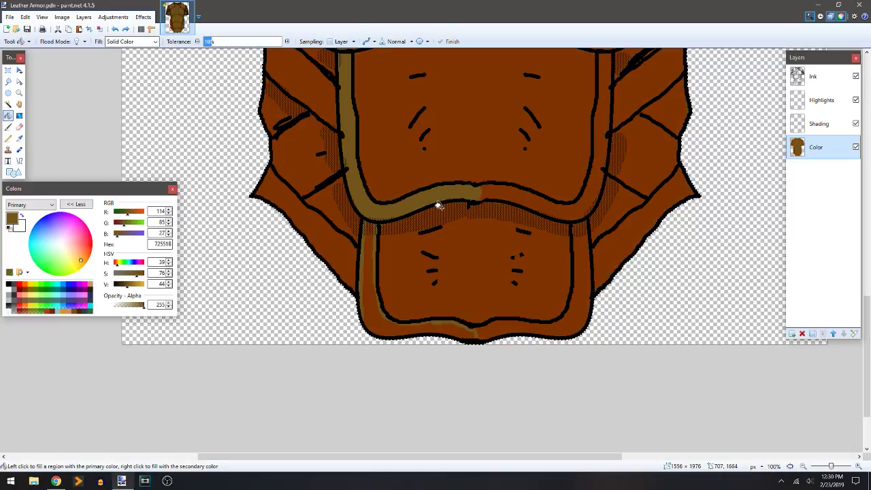
{"action": "key", "text": "b"}
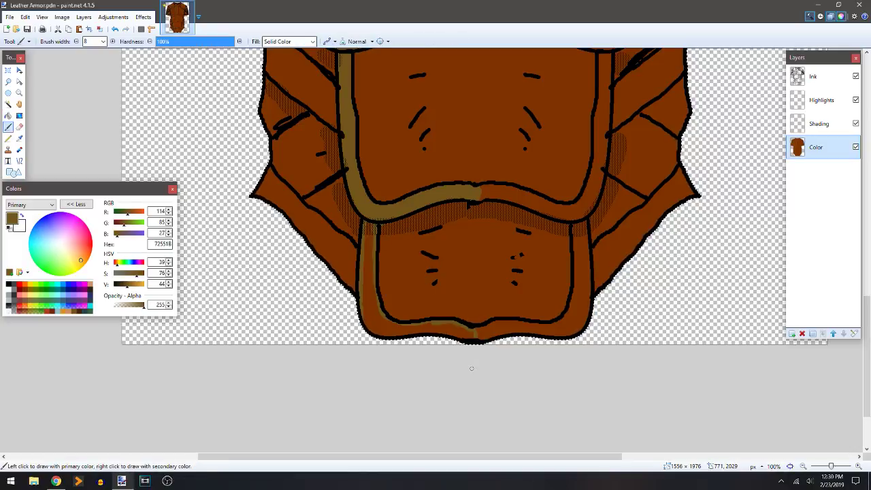
{"action": "key", "text": "f"}
{"action": "left_click", "coordinate": [379, 326]}
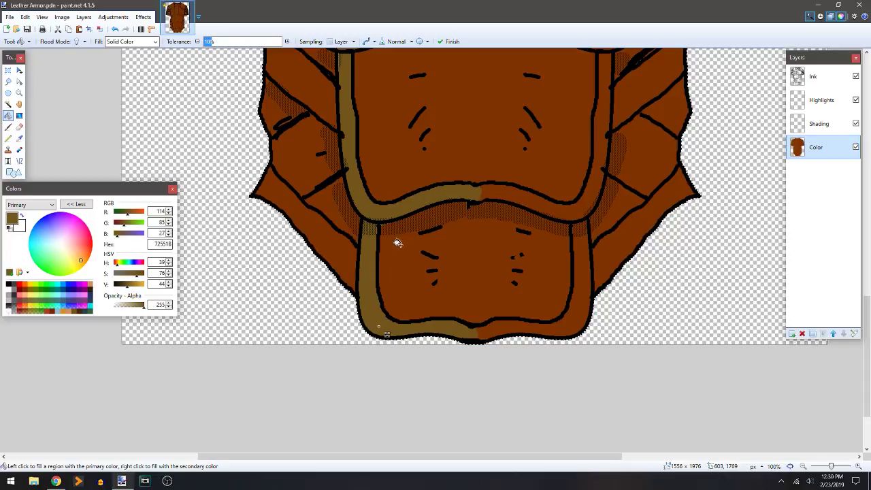
- Sample the base brown 7F3300 and paint over the stray trim-colored mark inside the lowest belly plate
{"action": "key", "text": "b"}
{"action": "mouse_move", "coordinate": [425, 129]}
{"action": "left_mouse_down"}
{"action": "mouse_move", "coordinate": [469, 190]}
{"action": "mouse_move", "coordinate": [484, 189]}
{"action": "left_mouse_up"}
{"action": "key", "text": "k"}
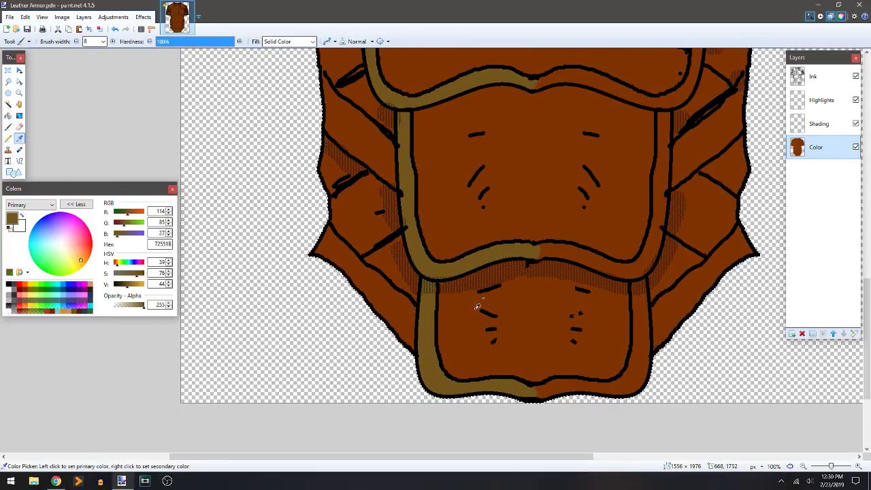
{"action": "left_click", "coordinate": [454, 337]}
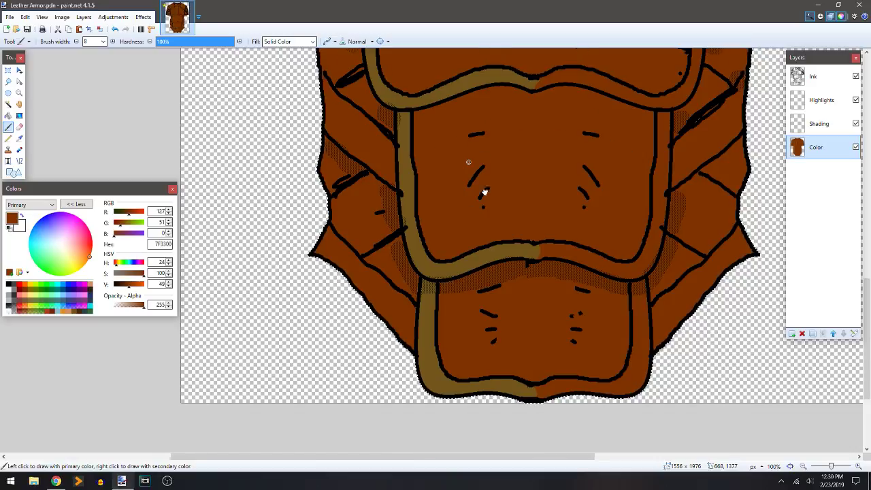
- Examine the trim on the left chest, shoulder and sleeve straps up close for coloring flaws, sampling 72551B for touch-ups
{"action": "left_click_drag", "start_coordinate": [482, 130], "coordinate": [483, 289]}
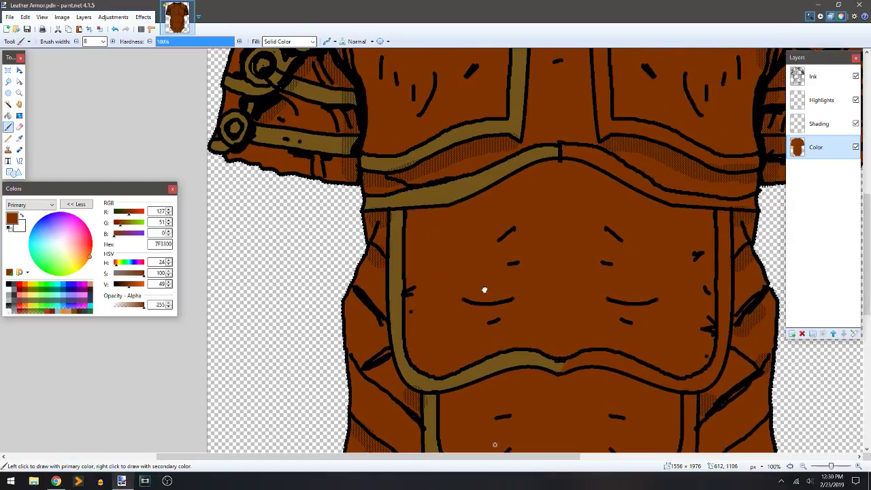
{"action": "left_click_drag", "start_coordinate": [470, 252], "coordinate": [459, 295]}
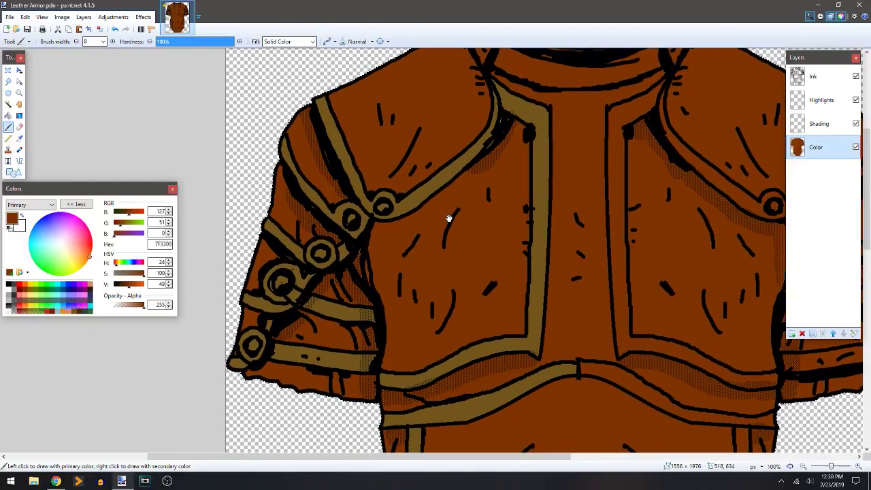
{"action": "scroll", "coordinate": [433, 210], "scroll_direction": "up", "scroll_amount": 3}
{"action": "left_click_drag", "start_coordinate": [432, 211], "coordinate": [394, 257]}
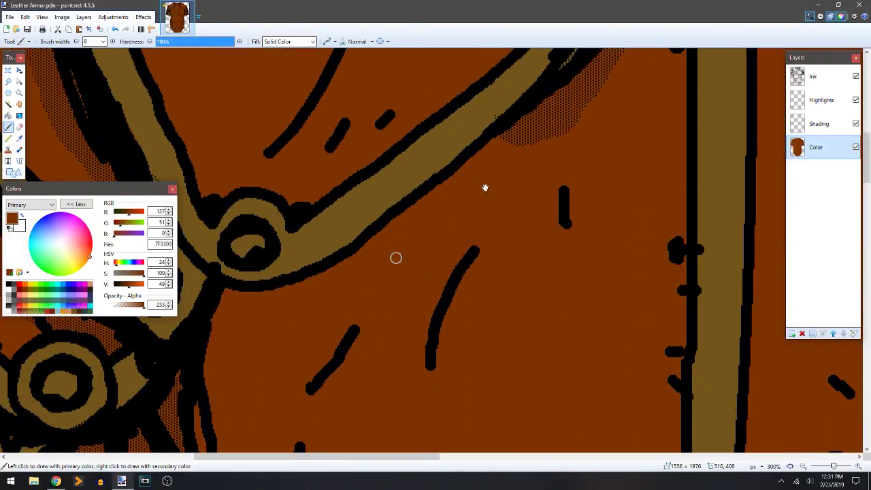
{"action": "key", "text": "k"}
{"action": "left_click", "coordinate": [413, 172]}
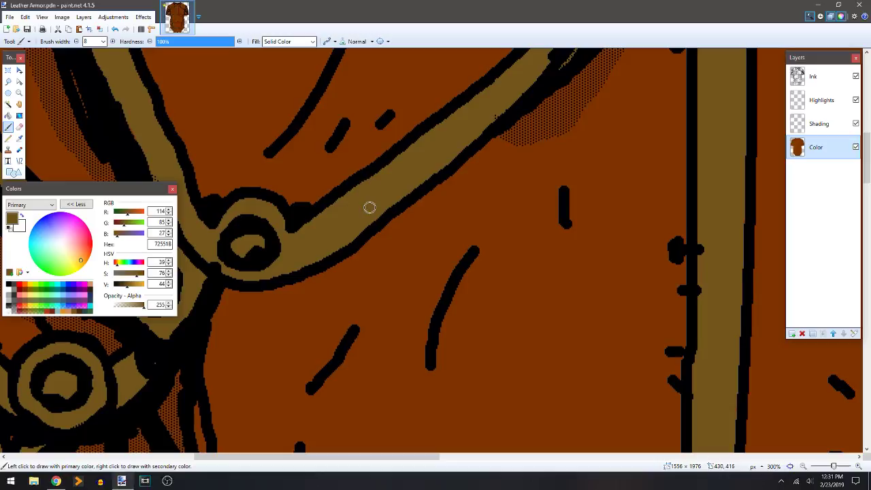
{"action": "left_click_drag", "start_coordinate": [373, 207], "coordinate": [169, 412]}
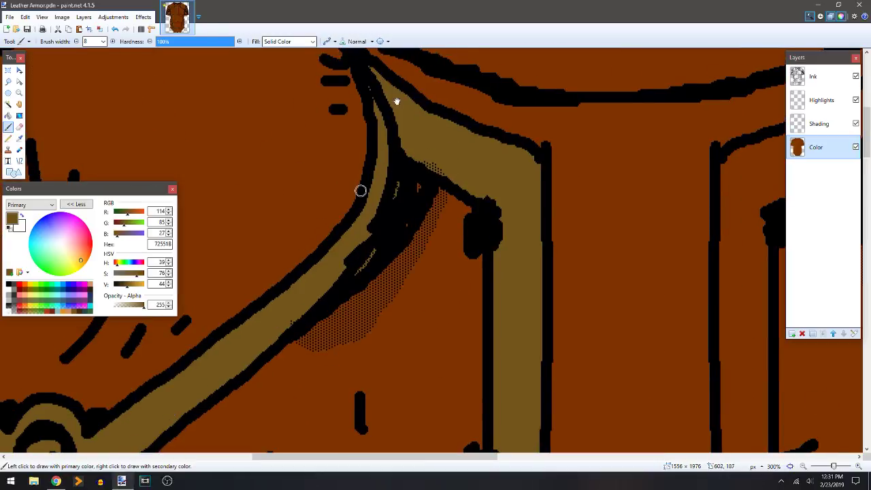
{"action": "left_click_drag", "start_coordinate": [376, 237], "coordinate": [602, 157]}
{"action": "left_click_drag", "start_coordinate": [340, 311], "coordinate": [533, 192]}
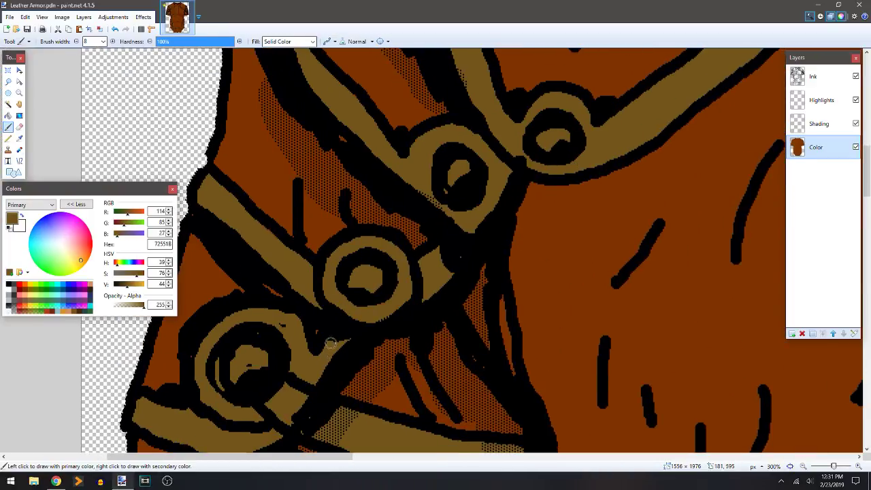
{"action": "left_click_drag", "start_coordinate": [559, 231], "coordinate": [545, 125]}
{"action": "left_click_drag", "start_coordinate": [470, 261], "coordinate": [495, 107]}
{"action": "left_click_drag", "start_coordinate": [413, 270], "coordinate": [333, 103]}
- Touch up the edges of the left lower chest trim, alternating between sampled base brown 7F3300 and trim color 72551B
{"action": "left_click_drag", "start_coordinate": [552, 270], "coordinate": [361, 168]}
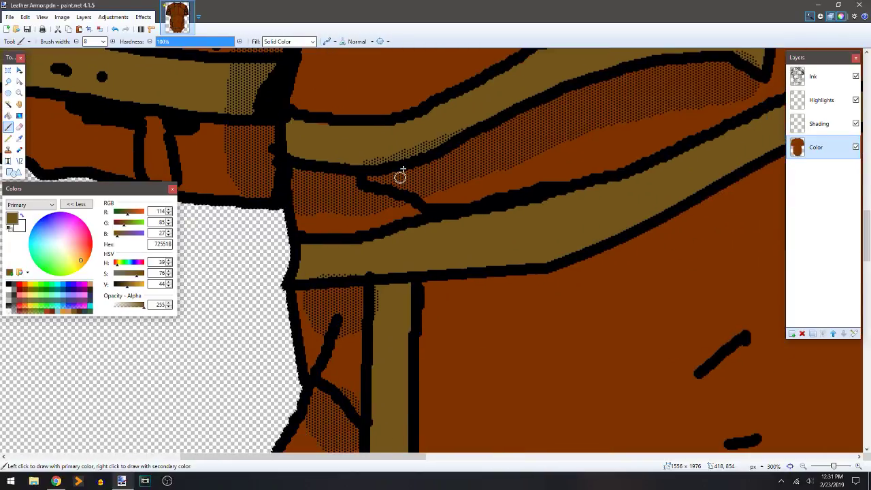
{"action": "key", "text": "k"}
{"action": "left_click", "coordinate": [392, 110]}
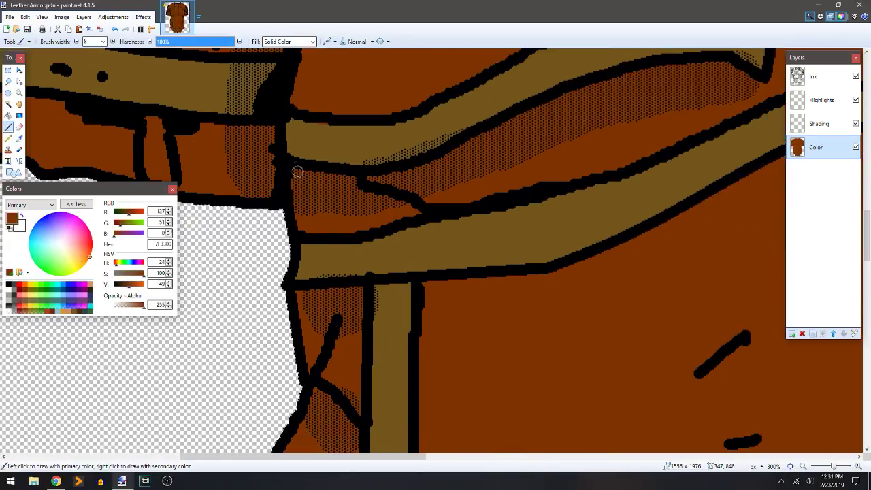
{"action": "key", "text": "k"}
{"action": "left_click", "coordinate": [336, 143]}
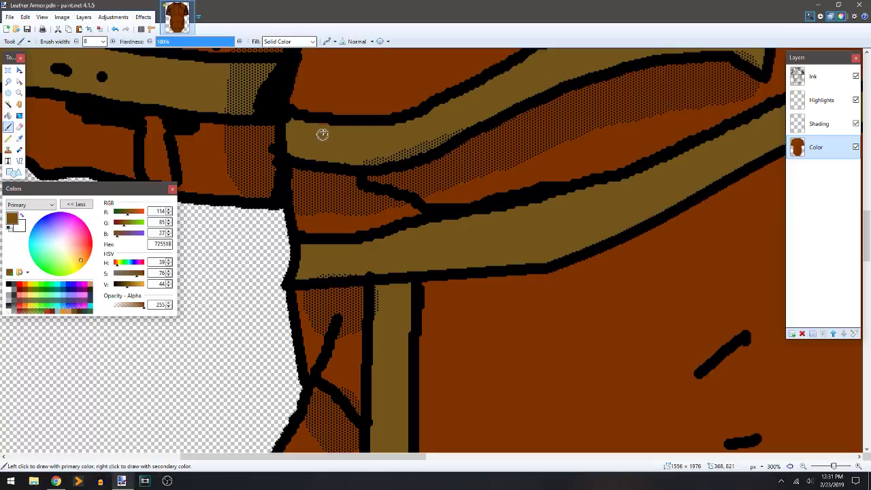
{"action": "scroll", "coordinate": [400, 215], "scroll_direction": "down", "scroll_amount": 5}
{"action": "left_click_drag", "start_coordinate": [443, 127], "coordinate": [466, 289]}
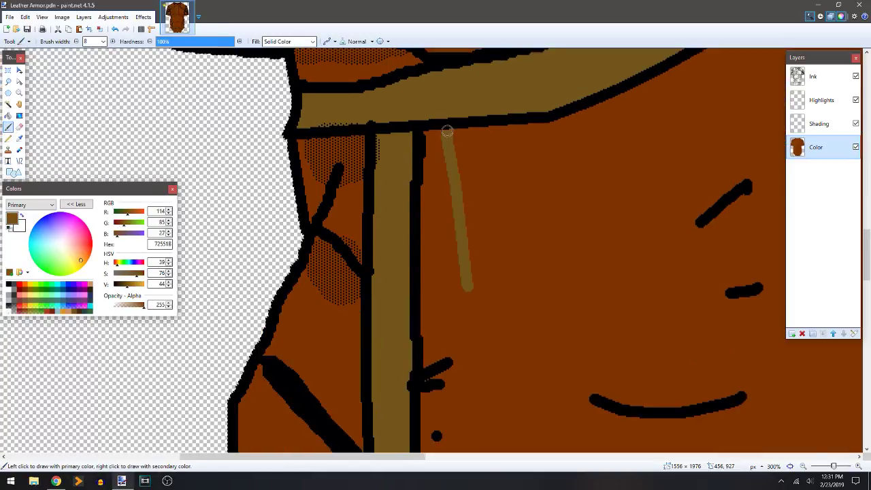
{"action": "key", "text": "ctrl+z"}
- Clean up the left border of the upper belly plate with sampled 7F3300 outside the trim and 72551B inside it
{"action": "key", "text": "k"}
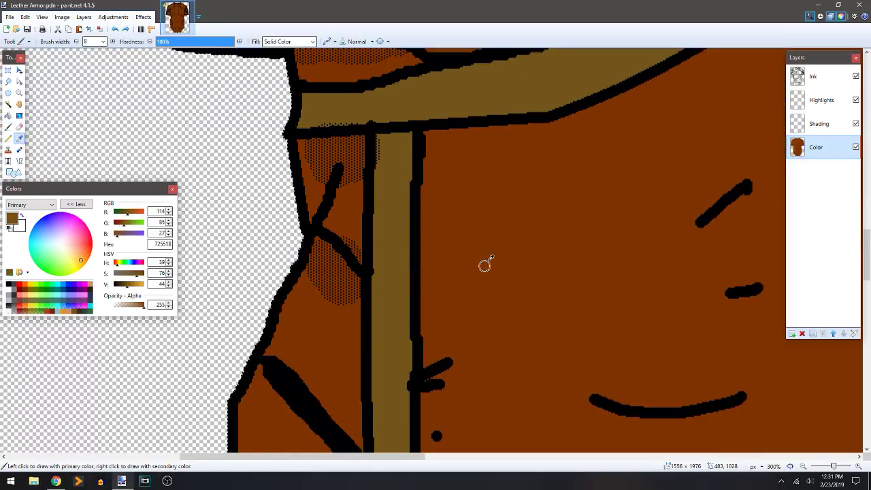
{"action": "left_click", "coordinate": [500, 300]}
{"action": "left_click_drag", "start_coordinate": [498, 317], "coordinate": [426, 129]}
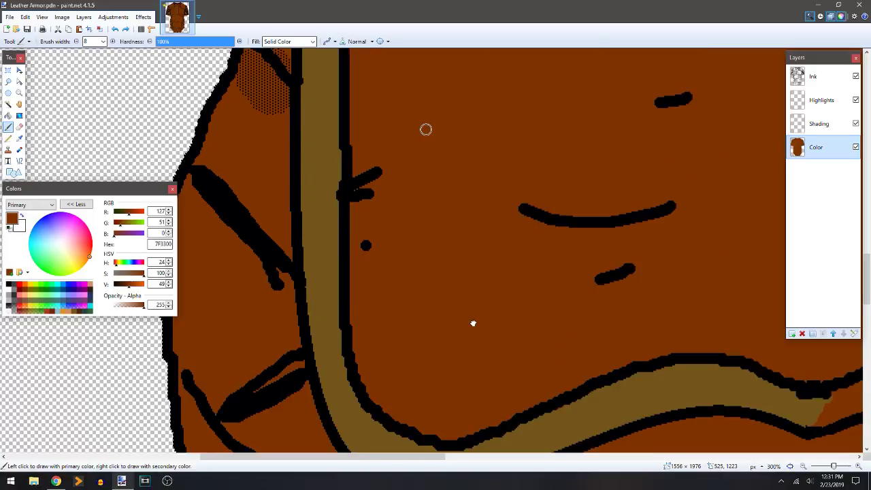
{"action": "left_click_drag", "start_coordinate": [490, 342], "coordinate": [396, 175]}
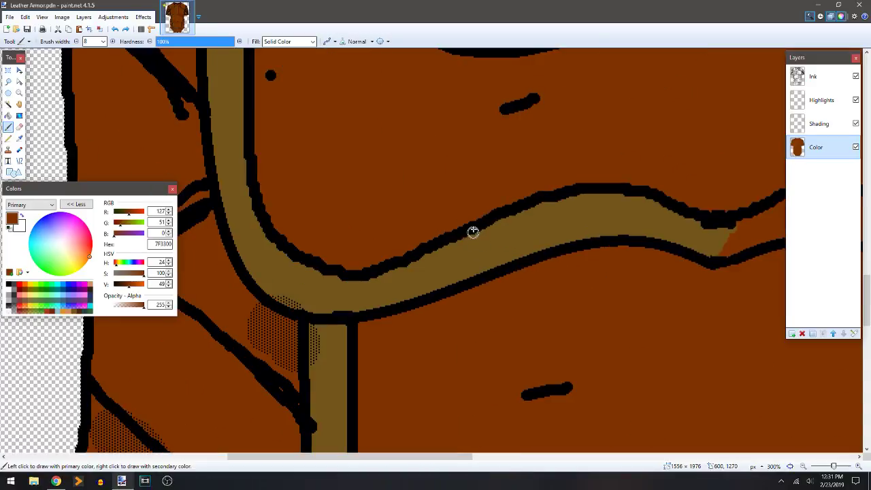
{"action": "key", "text": "k"}
{"action": "left_click", "coordinate": [491, 242]}
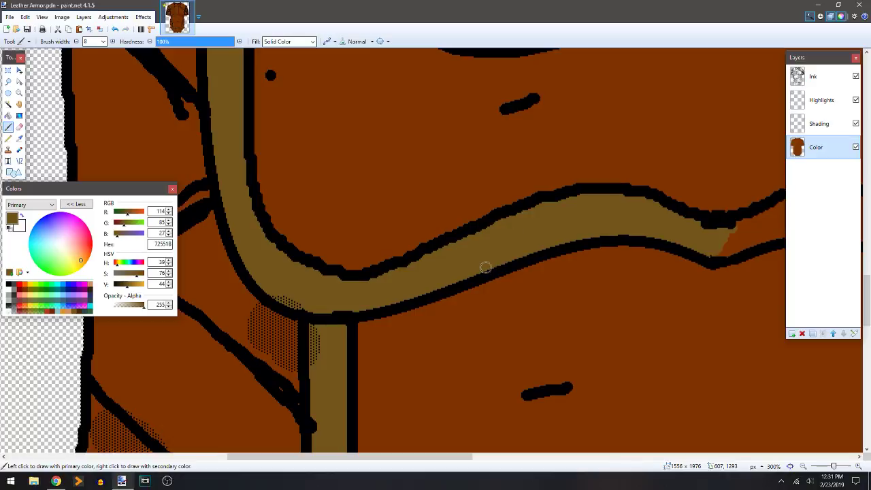
- Touch up the edges of the second belly plate's left border with 7F3300, then with sampled trim color 72551B
{"action": "mouse_move", "coordinate": [407, 229]}
{"action": "left_mouse_down"}
{"action": "mouse_move", "coordinate": [361, 123]}
{"action": "mouse_move", "coordinate": [374, 110]}
{"action": "mouse_move", "coordinate": [410, 107]}
{"action": "mouse_move", "coordinate": [425, 233]}
{"action": "mouse_move", "coordinate": [388, 134]}
{"action": "left_mouse_up"}
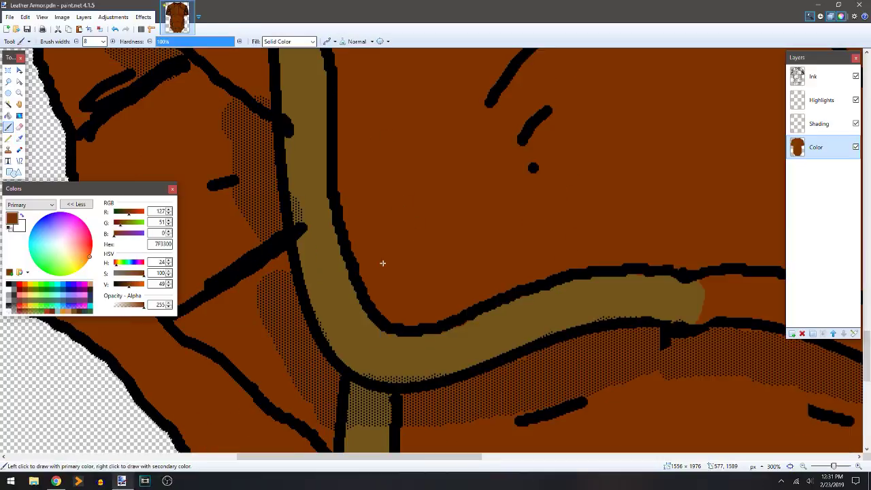
{"action": "left_click_drag", "start_coordinate": [451, 259], "coordinate": [380, 160]}
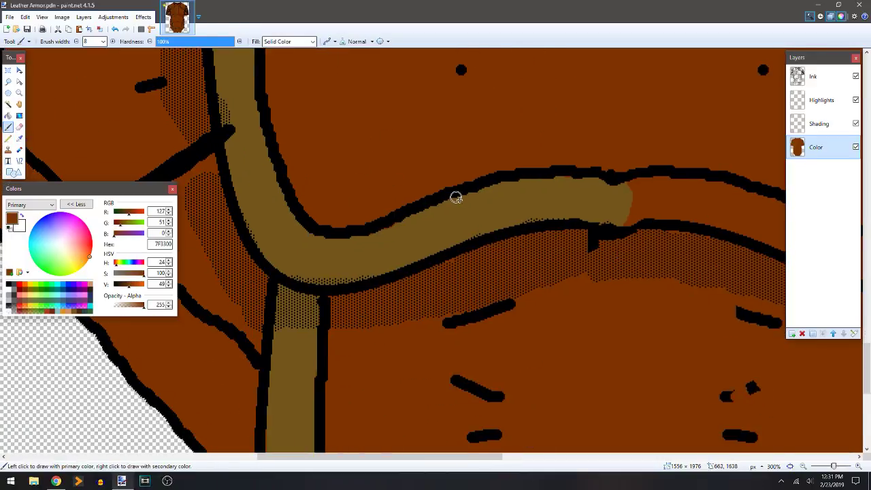
{"action": "key", "text": "k"}
{"action": "left_click", "coordinate": [488, 220]}
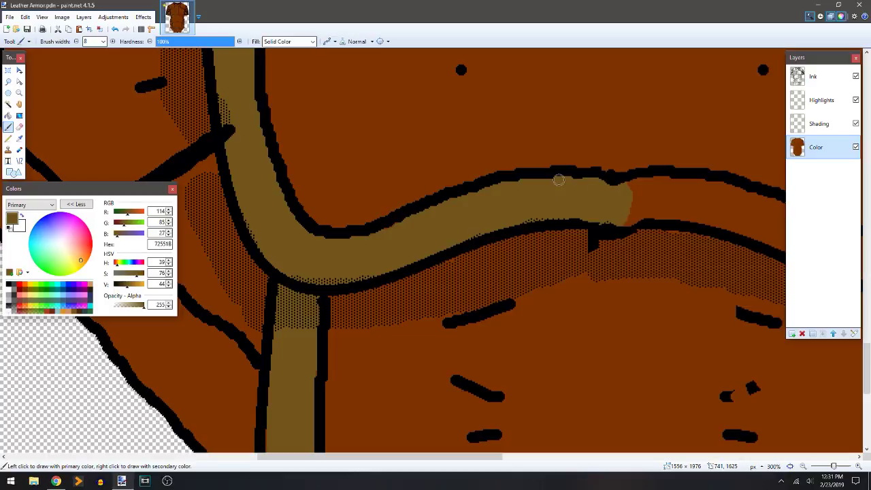
- Touch up the inner edge of the lowest belly plate's left border with sampled 72551B
{"action": "mouse_move", "coordinate": [415, 222]}
{"action": "left_mouse_down"}
{"action": "mouse_move", "coordinate": [372, 236]}
{"action": "mouse_move", "coordinate": [408, 217]}
{"action": "mouse_move", "coordinate": [381, 156]}
{"action": "mouse_move", "coordinate": [415, 114]}
{"action": "left_mouse_up"}
{"action": "key", "text": "k"}
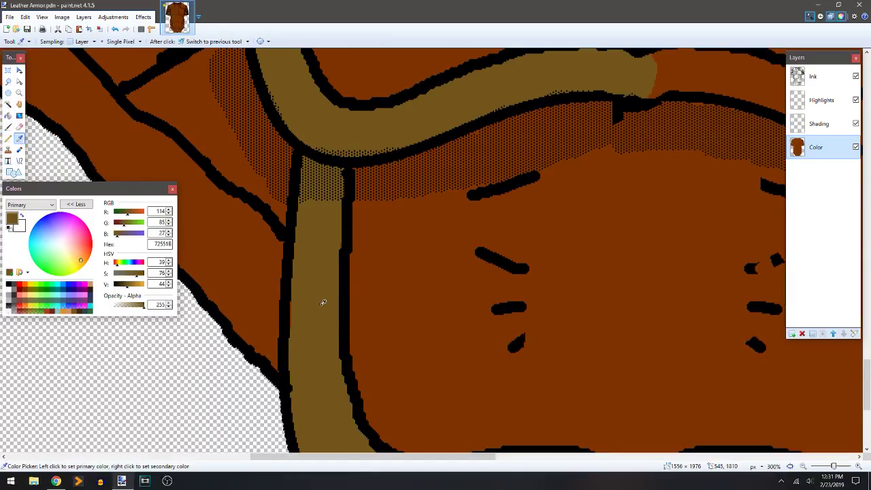
{"action": "left_click", "coordinate": [323, 302]}
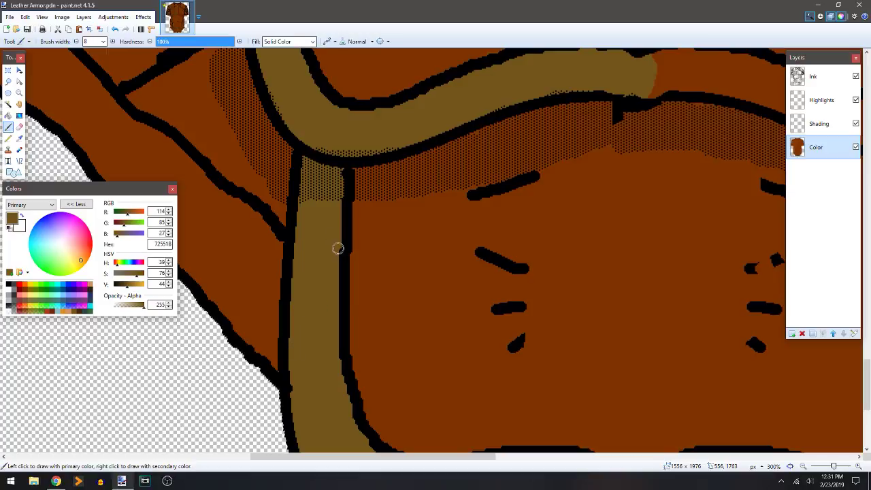
{"action": "left_click_drag", "start_coordinate": [463, 354], "coordinate": [441, 348]}
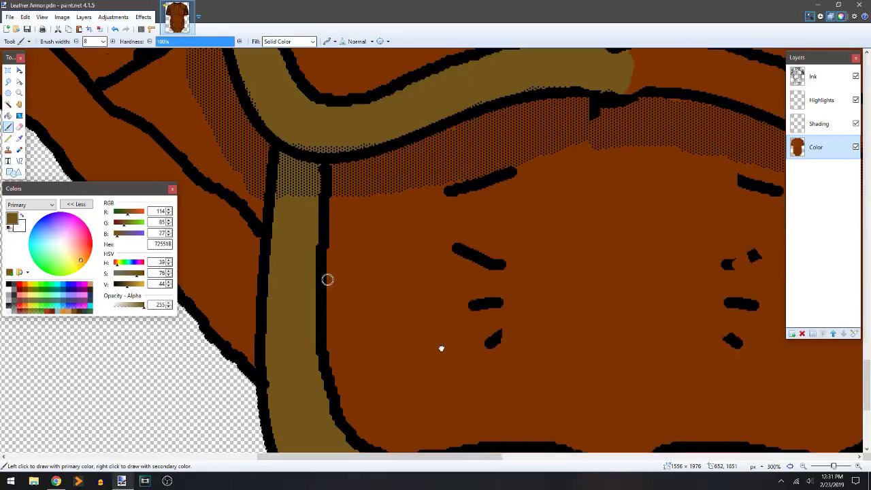
- Paint the centers of the five round studs on the left sleeve and shoulder straps in light blue-gray 8BBEC6
{"action": "scroll", "coordinate": [367, 255], "scroll_direction": "down", "scroll_amount": 6}
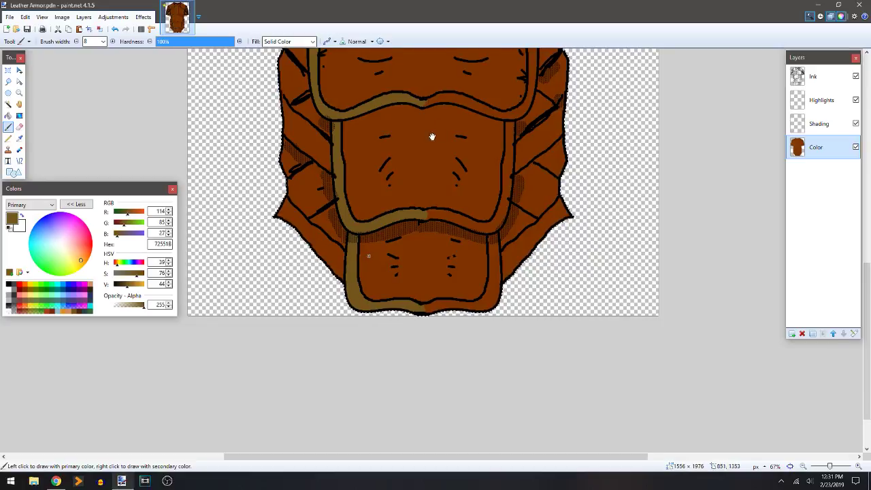
{"action": "left_click_drag", "start_coordinate": [432, 137], "coordinate": [447, 350]}
{"action": "left_click_drag", "start_coordinate": [437, 184], "coordinate": [453, 281]}
{"action": "scroll", "coordinate": [319, 170], "scroll_direction": "up", "scroll_amount": 2}
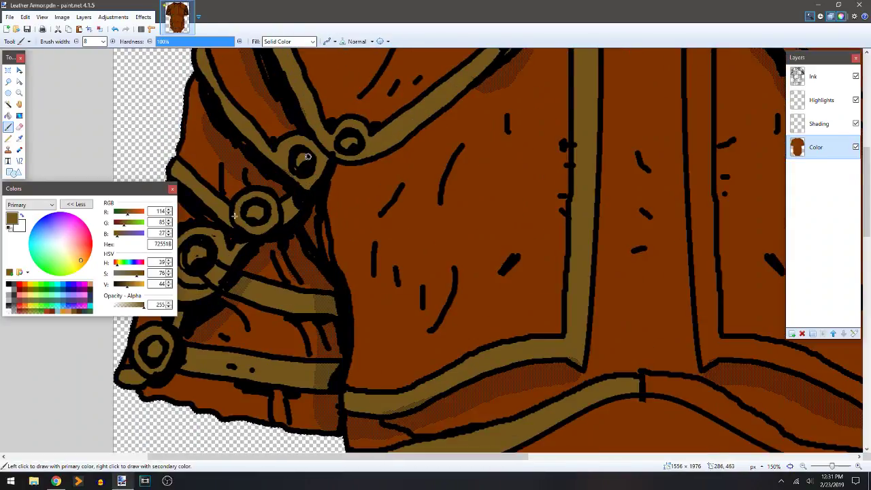
{"action": "left_click_drag", "start_coordinate": [357, 223], "coordinate": [420, 203]}
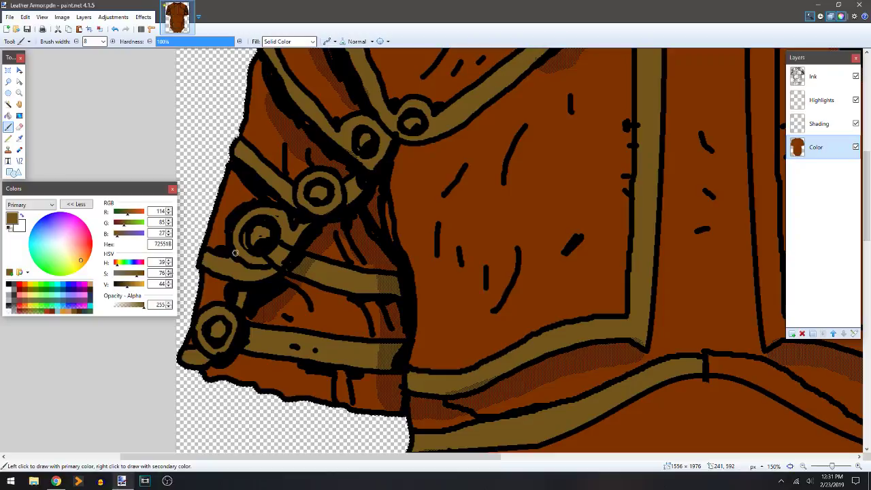
{"action": "left_click", "coordinate": [58, 314]}
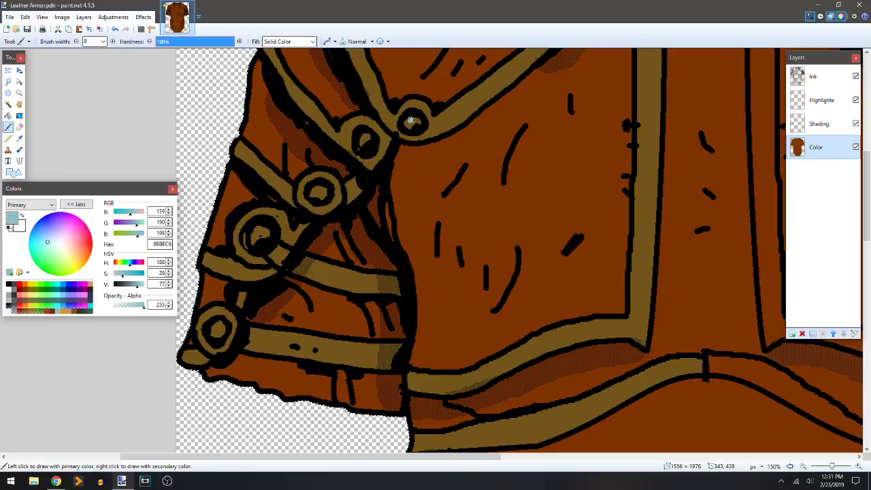
{"action": "mouse_move", "coordinate": [410, 120]}
{"action": "left_mouse_down"}
{"action": "mouse_move", "coordinate": [420, 120]}
{"action": "mouse_move", "coordinate": [361, 138]}
{"action": "mouse_move", "coordinate": [369, 139]}
{"action": "left_mouse_up"}
{"action": "mouse_move", "coordinate": [322, 197]}
{"action": "left_mouse_down"}
{"action": "mouse_move", "coordinate": [327, 190]}
{"action": "mouse_move", "coordinate": [314, 185]}
{"action": "mouse_move", "coordinate": [311, 197]}
{"action": "mouse_move", "coordinate": [323, 193]}
{"action": "mouse_move", "coordinate": [319, 186]}
{"action": "left_mouse_up"}
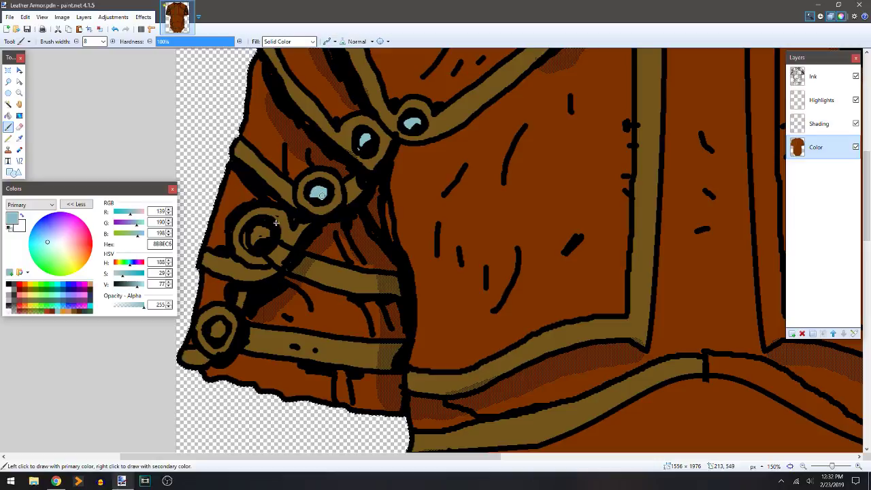
{"action": "mouse_move", "coordinate": [271, 233]}
{"action": "left_mouse_down"}
{"action": "mouse_move", "coordinate": [255, 227]}
{"action": "mouse_move", "coordinate": [244, 240]}
{"action": "mouse_move", "coordinate": [251, 246]}
{"action": "mouse_move", "coordinate": [254, 229]}
{"action": "mouse_move", "coordinate": [261, 238]}
{"action": "mouse_move", "coordinate": [266, 232]}
{"action": "left_mouse_up"}
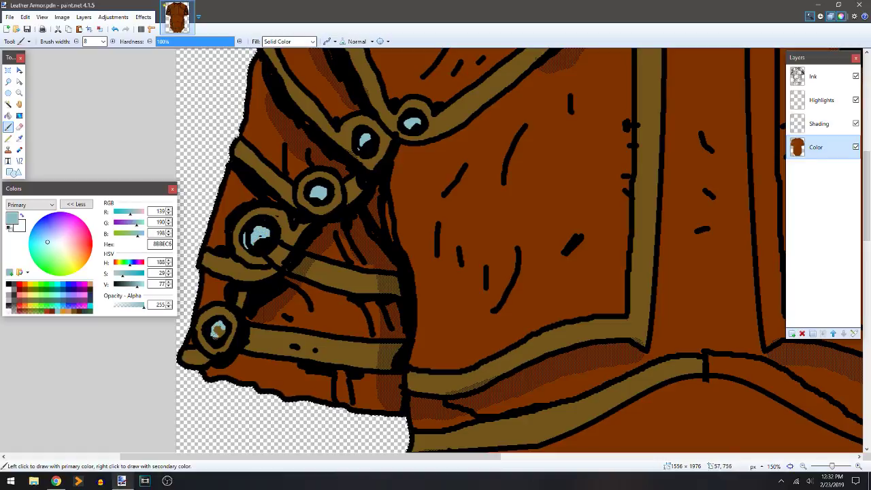
{"action": "left_click_drag", "start_coordinate": [215, 328], "coordinate": [220, 333]}
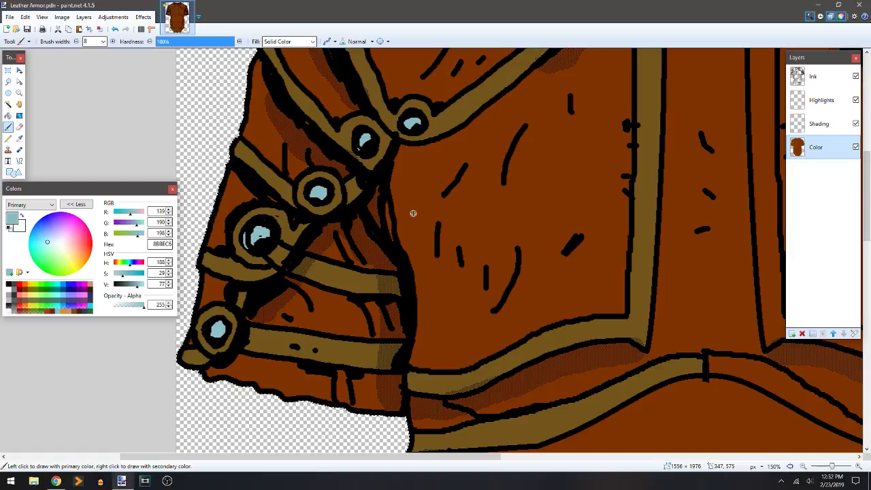
- Outline the left half of the collar with sampled 72551B and fill its front and inner areas with the same color
{"action": "scroll", "coordinate": [413, 213], "scroll_direction": "down", "scroll_amount": 3}
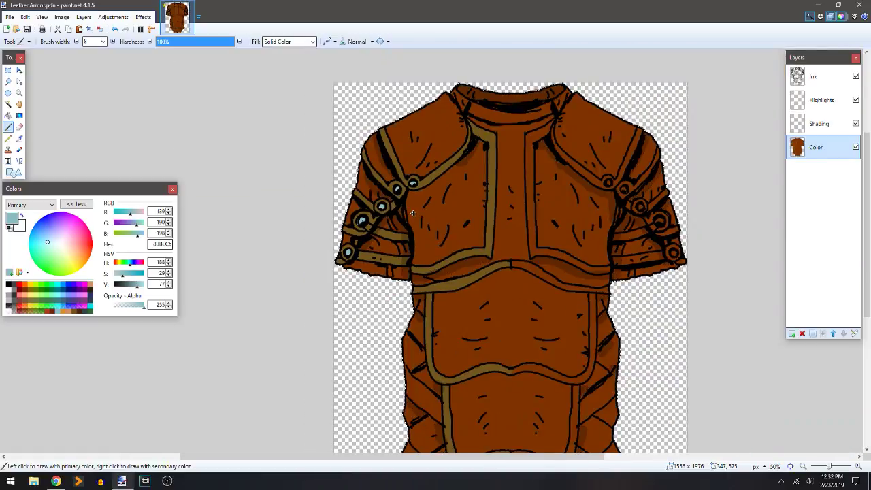
{"action": "left_click_drag", "start_coordinate": [483, 200], "coordinate": [435, 203]}
{"action": "scroll", "coordinate": [425, 199], "scroll_direction": "up", "scroll_amount": 3}
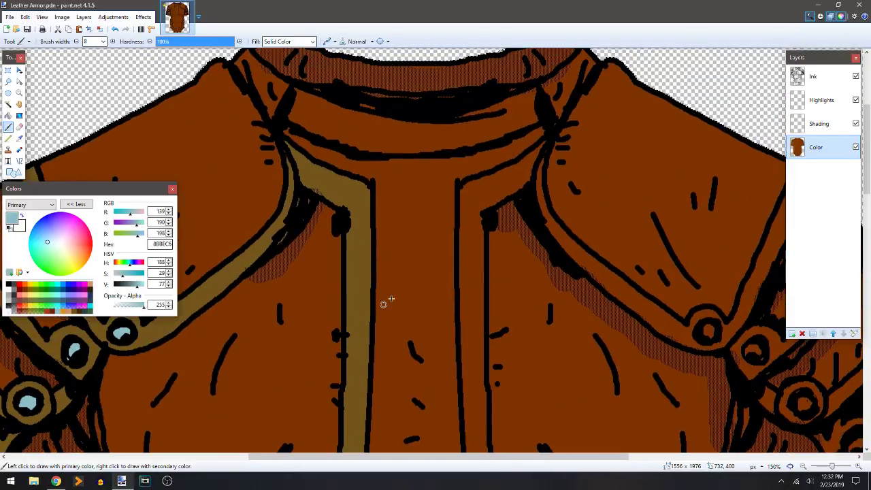
{"action": "key", "text": "k"}
{"action": "left_click", "coordinate": [361, 272]}
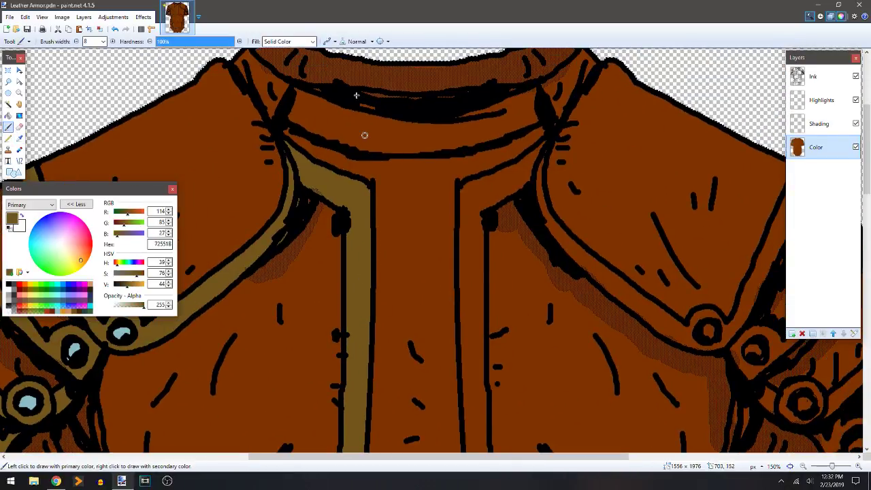
{"action": "scroll", "coordinate": [368, 143], "scroll_direction": "up", "scroll_amount": 2}
{"action": "mouse_move", "coordinate": [421, 134]}
{"action": "left_mouse_down"}
{"action": "mouse_move", "coordinate": [413, 218]}
{"action": "mouse_move", "coordinate": [398, 219]}
{"action": "mouse_move", "coordinate": [296, 192]}
{"action": "mouse_move", "coordinate": [261, 167]}
{"action": "mouse_move", "coordinate": [238, 131]}
{"action": "left_mouse_up"}
{"action": "key", "text": "f"}
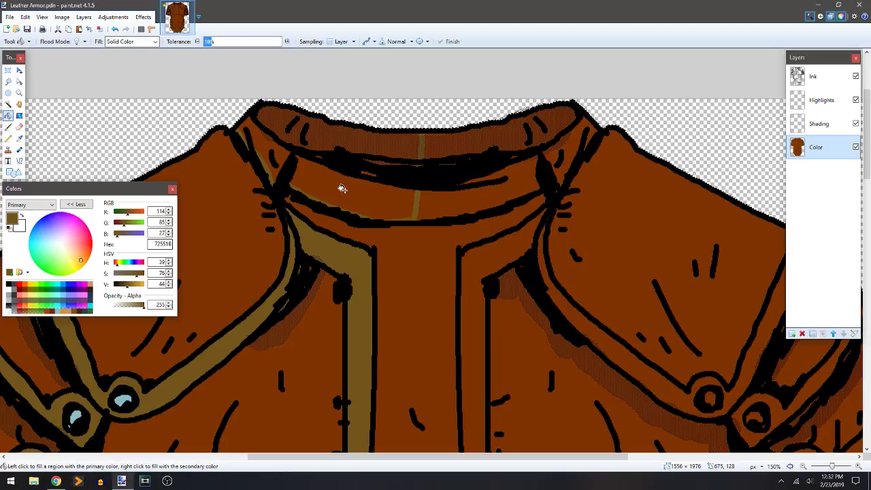
{"action": "left_click", "coordinate": [353, 198]}
- Select the left half of the Color layer, 779 × 1976 px, and paste a copy of it
{"action": "scroll", "coordinate": [367, 132], "scroll_direction": "down", "scroll_amount": 3}
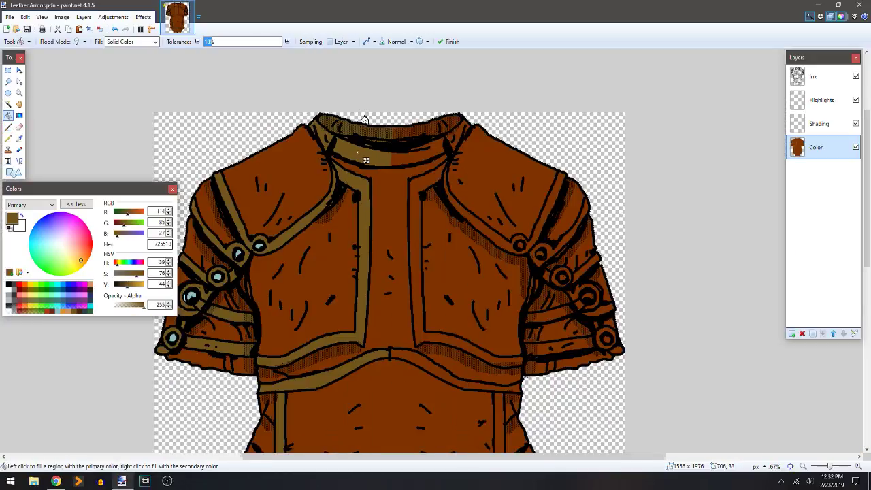
{"action": "scroll", "coordinate": [446, 258], "scroll_direction": "down", "scroll_amount": 2}
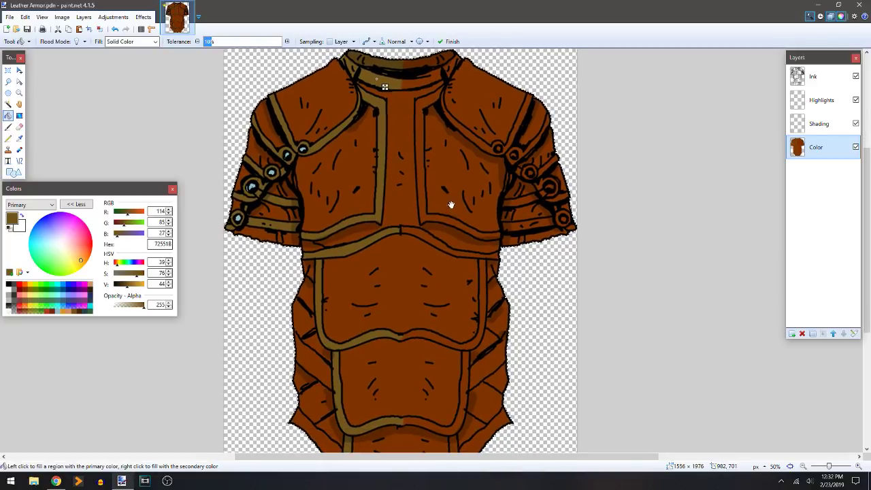
{"action": "scroll", "coordinate": [430, 201], "scroll_direction": "down", "scroll_amount": 1}
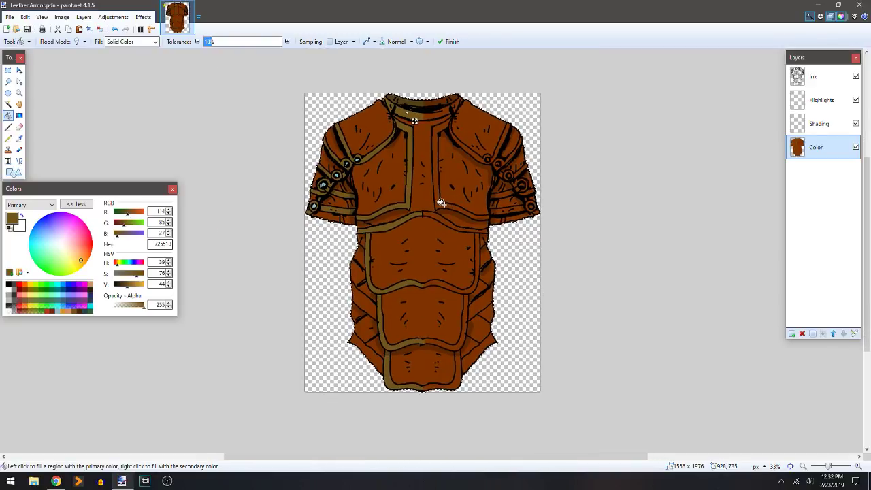
{"action": "left_click", "coordinate": [8, 70]}
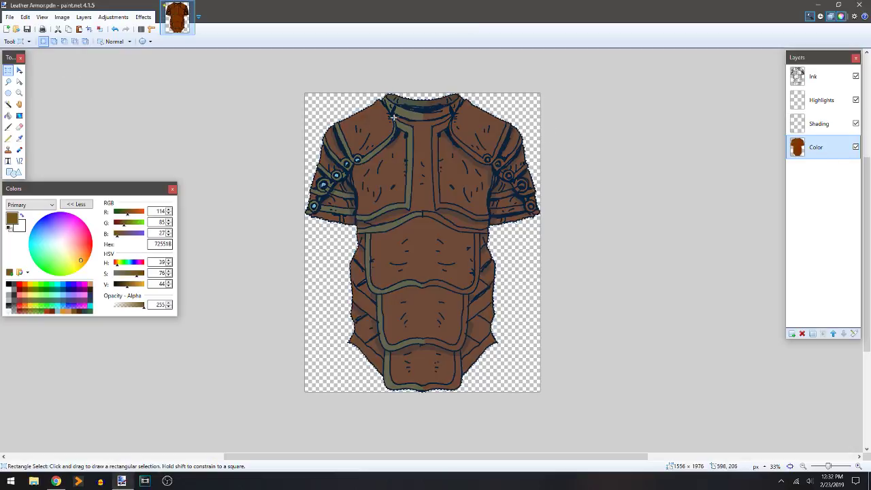
{"action": "left_click_drag", "start_coordinate": [284, 84], "coordinate": [420, 406]}
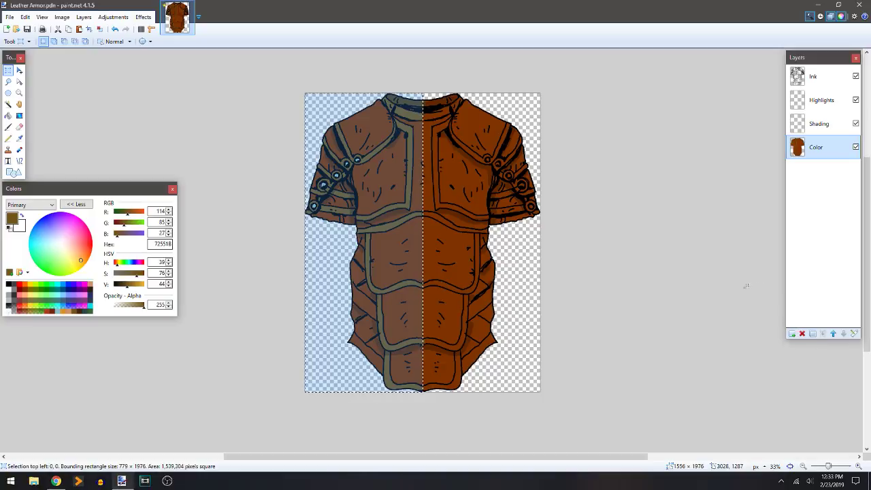
{"action": "key", "text": "ctrl+v"}
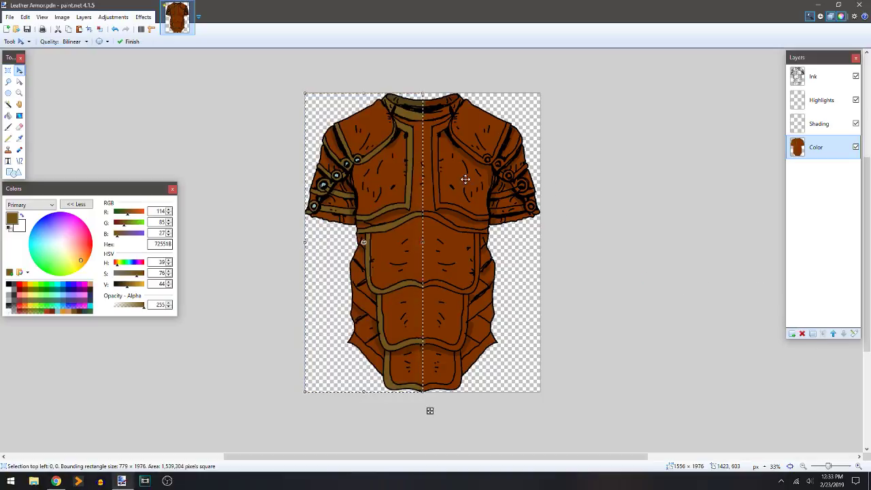
- Put the copied left half on a new layer and flip that layer horizontally onto the armor's right side
{"action": "left_click", "coordinate": [40, 19]}
{"action": "left_click", "coordinate": [28, 18]}
{"action": "left_click", "coordinate": [26, 17]}
{"action": "left_click", "coordinate": [85, 18]}
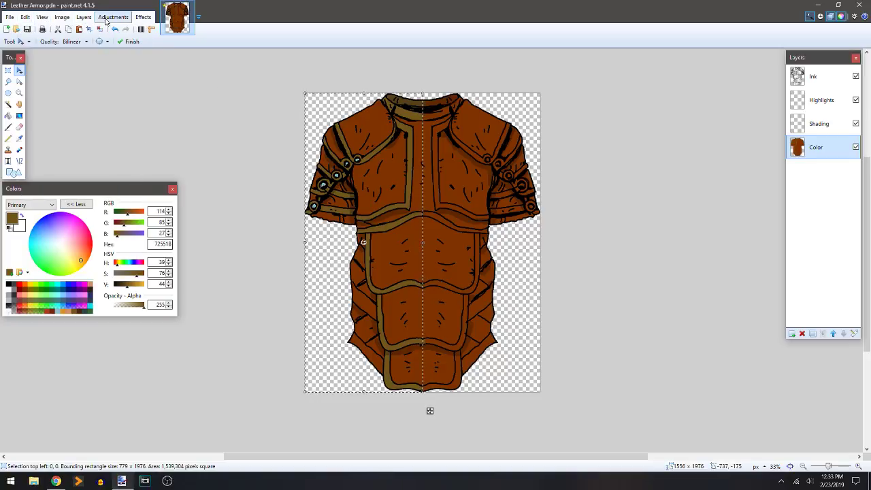
{"action": "left_click", "coordinate": [792, 333]}
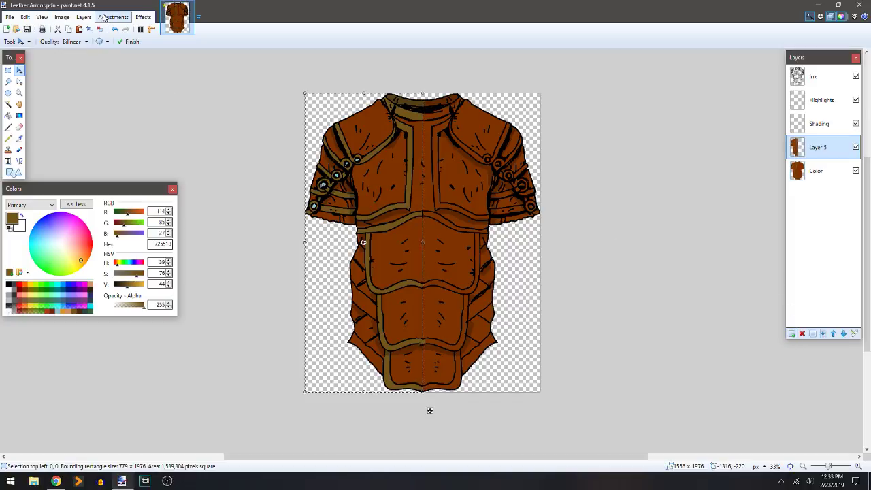
{"action": "left_click", "coordinate": [82, 18]}
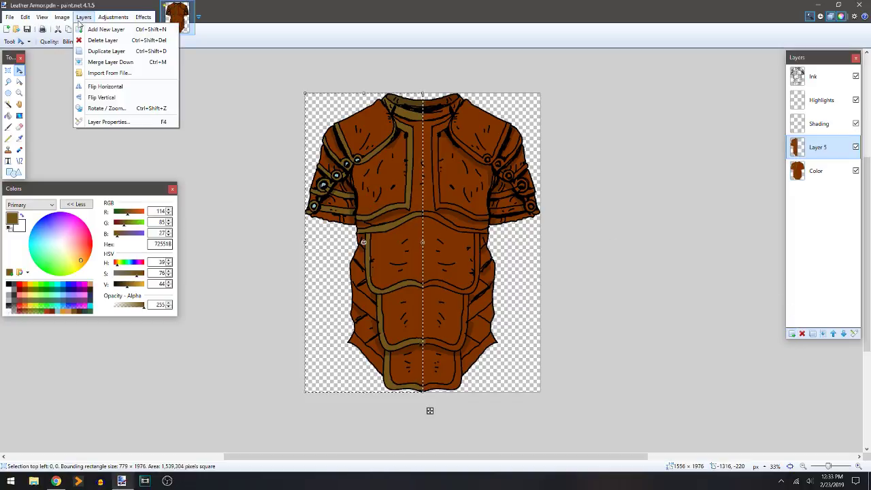
{"action": "left_click", "coordinate": [102, 86]}
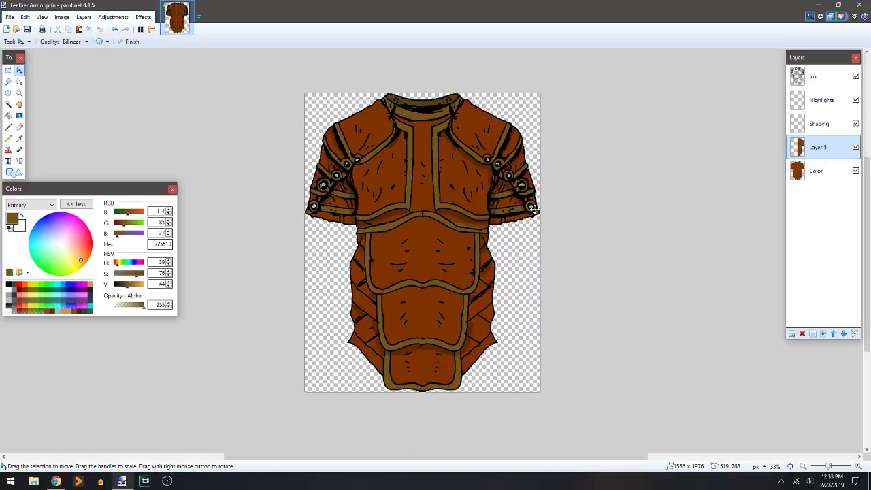
- Merge the mirrored half down into the Color layer
{"action": "scroll", "coordinate": [534, 210], "scroll_direction": "up", "scroll_amount": 2}
{"action": "left_click_drag", "start_coordinate": [357, 238], "coordinate": [390, 216]}
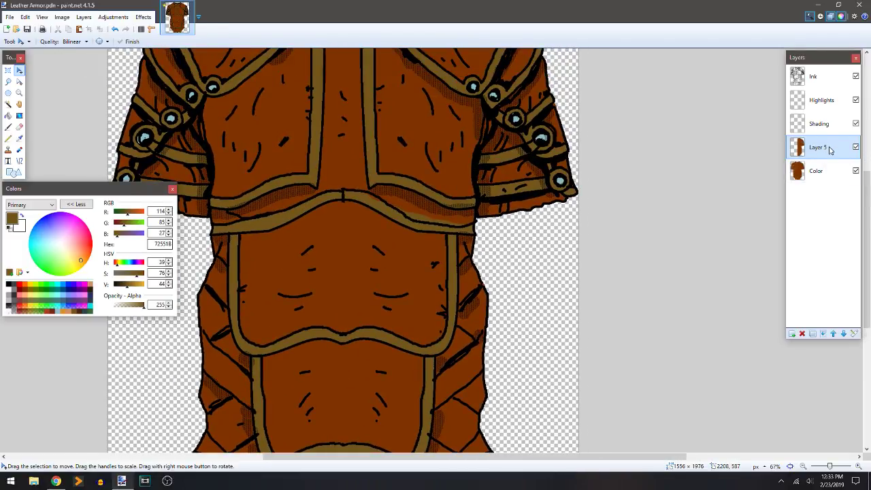
{"action": "key", "text": "ctrl+m"}
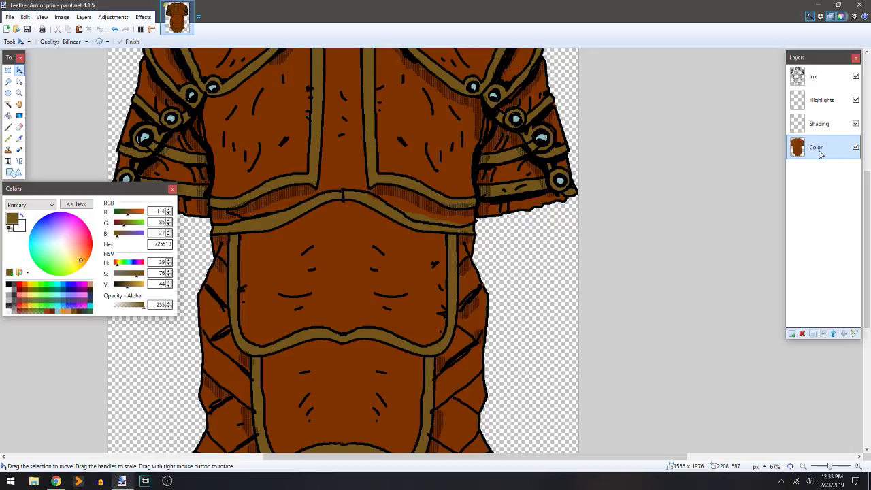
- Select the whole armor silhouette by Magic Wand on the transparent background in Global mode and inverting, then restore Contiguous flood mode
{"action": "left_click", "coordinate": [10, 105]}
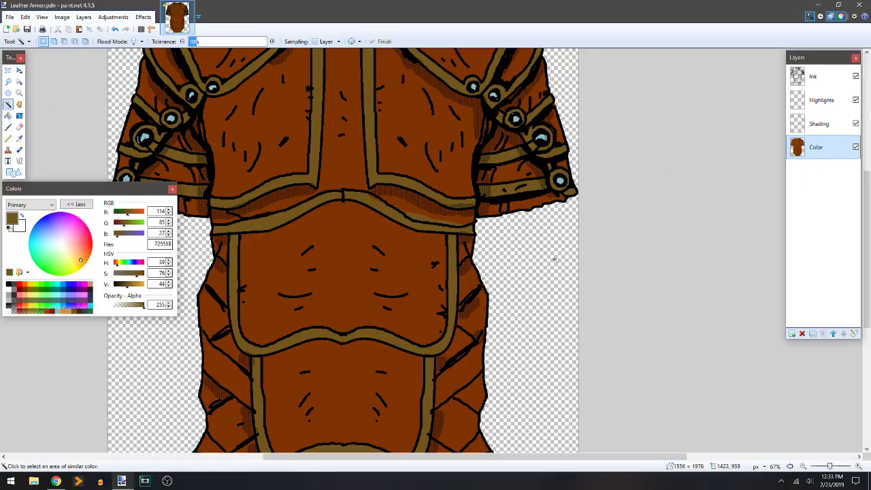
{"action": "left_click", "coordinate": [141, 42]}
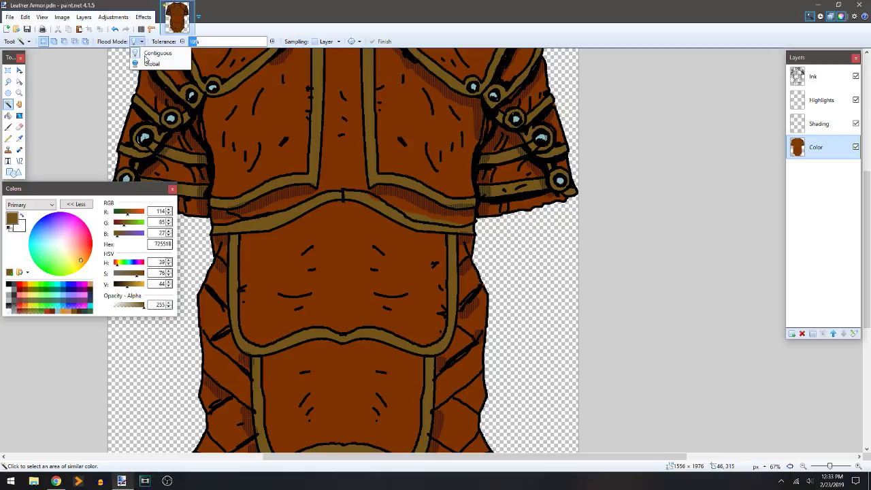
{"action": "left_click", "coordinate": [164, 62]}
{"action": "left_click", "coordinate": [530, 296]}
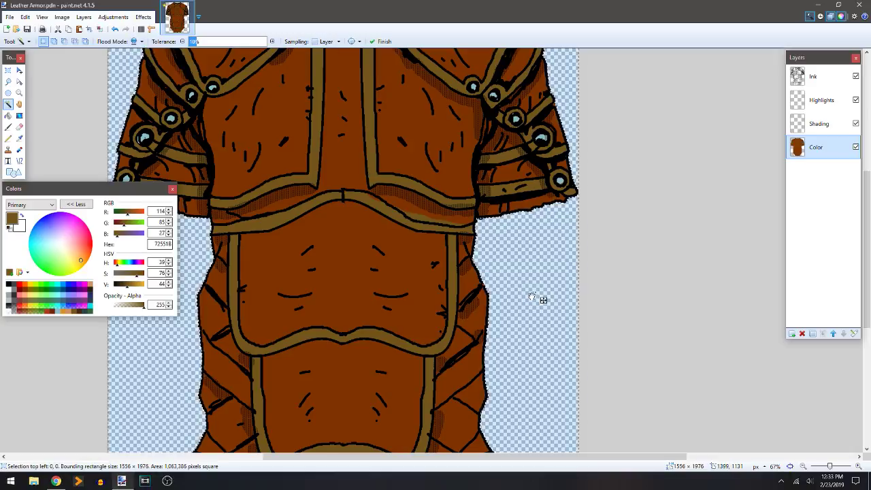
{"action": "key", "text": "ctrl+minus"}
{"action": "key", "text": "ctrl+minus"}
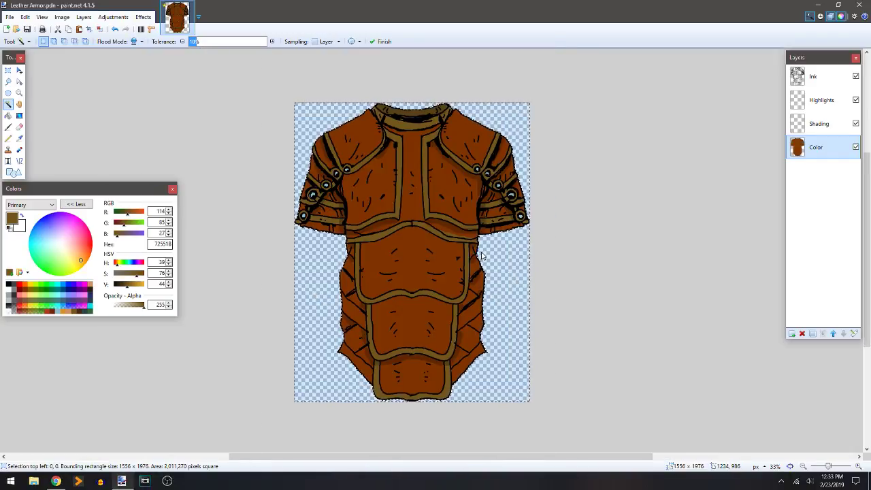
{"action": "key", "text": "ctrl+i"}
{"action": "left_click", "coordinate": [141, 42]}
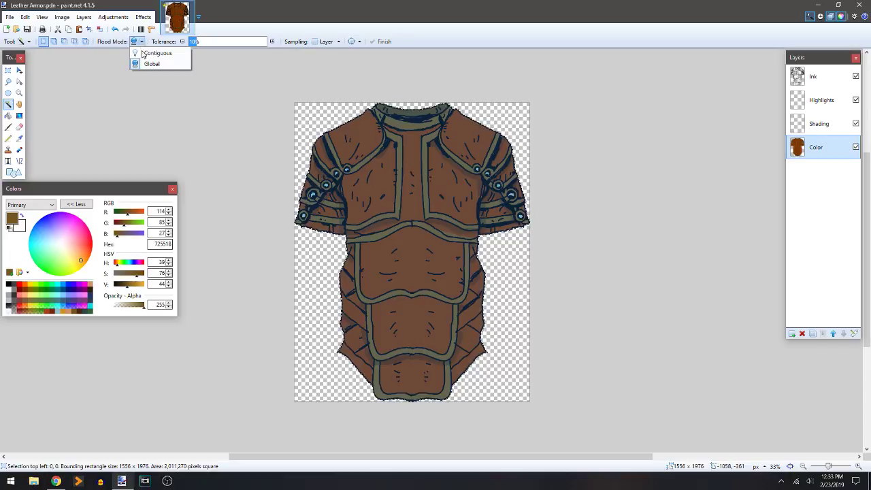
{"action": "left_click", "coordinate": [157, 53]}
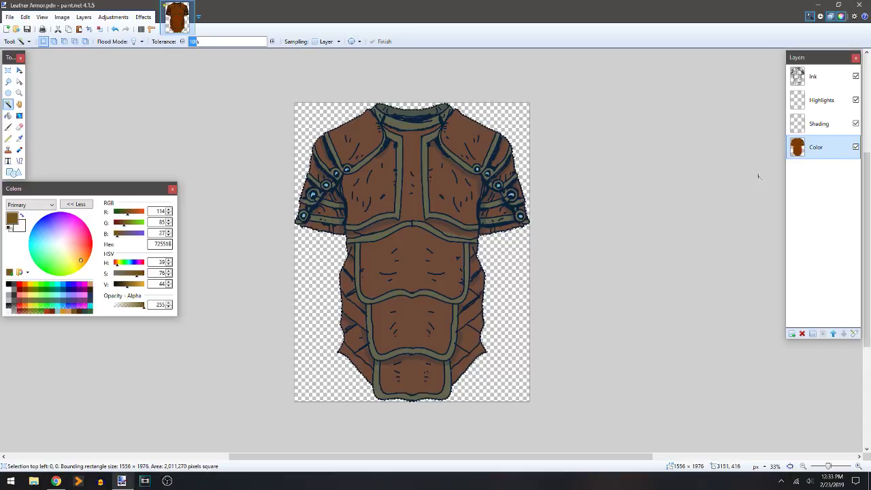
- Fill the missing trim in the upper belly plate's top border just right of center with sampled 72551B
{"action": "key", "text": "b"}
{"action": "scroll", "coordinate": [500, 146], "scroll_direction": "up", "scroll_amount": 4}
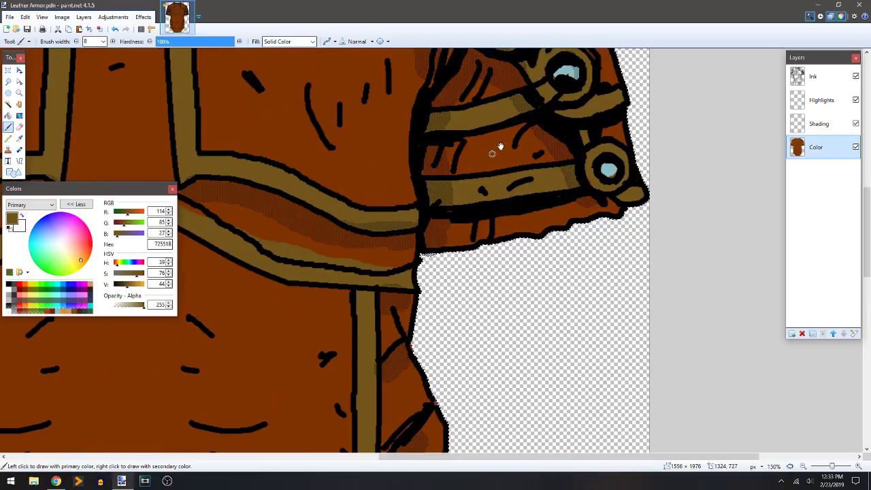
{"action": "left_click_drag", "start_coordinate": [442, 180], "coordinate": [555, 188]}
{"action": "key", "text": "k"}
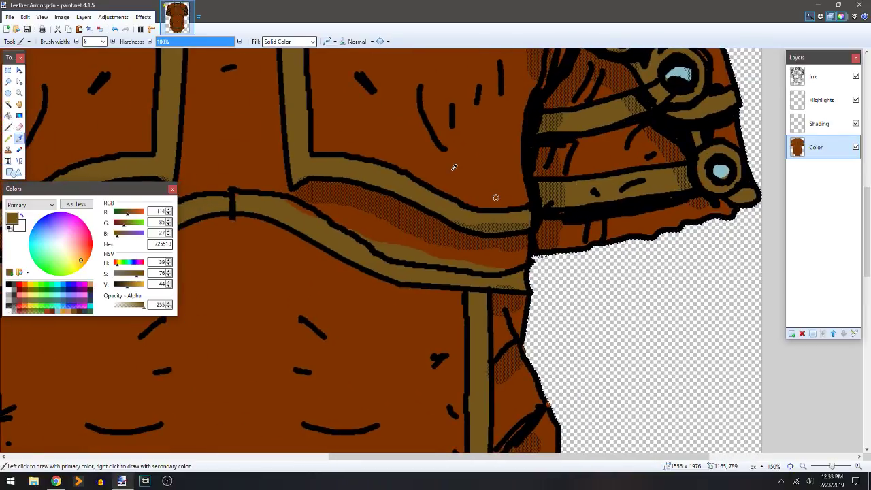
{"action": "left_click", "coordinate": [473, 168]}
{"action": "left_click_drag", "start_coordinate": [356, 159], "coordinate": [403, 145]}
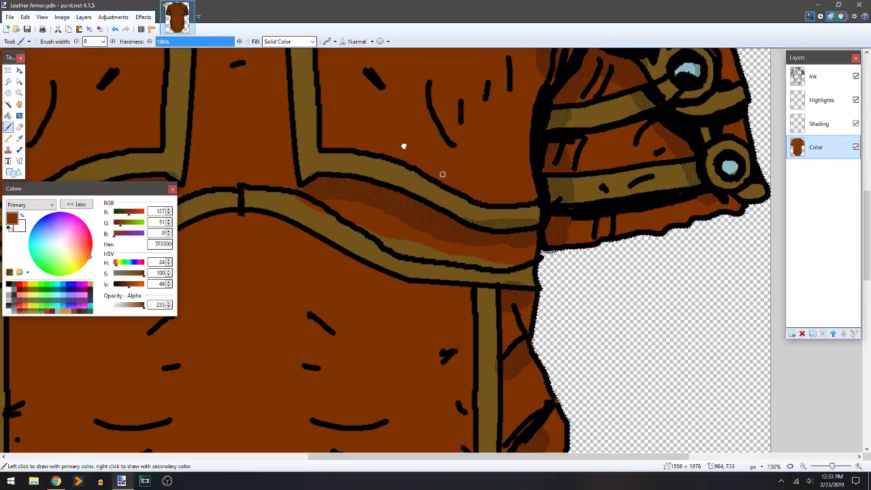
{"action": "scroll", "coordinate": [403, 145], "scroll_direction": "left", "scroll_amount": 1}
{"action": "key", "text": "k"}
{"action": "left_click", "coordinate": [349, 198]}
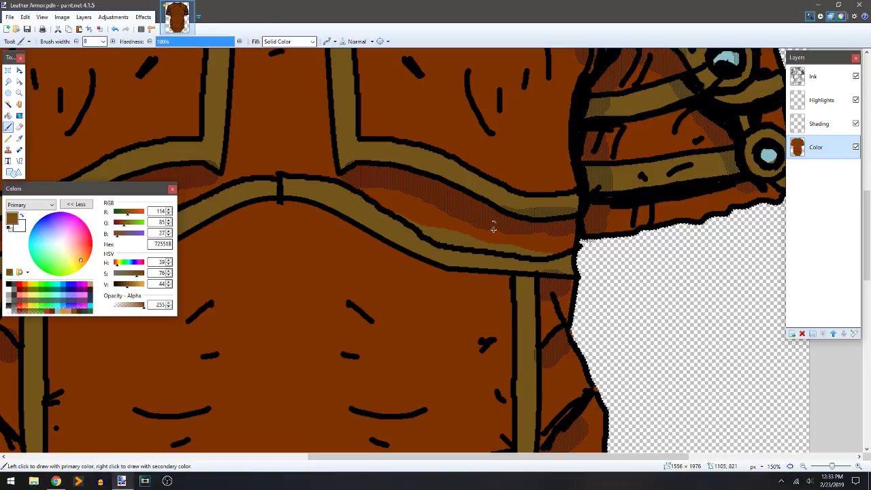
- Paint over the stray trim color above the upper belly plate's right-hand top border with sampled 7F3300
{"action": "key", "text": "k"}
{"action": "left_click", "coordinate": [416, 301]}
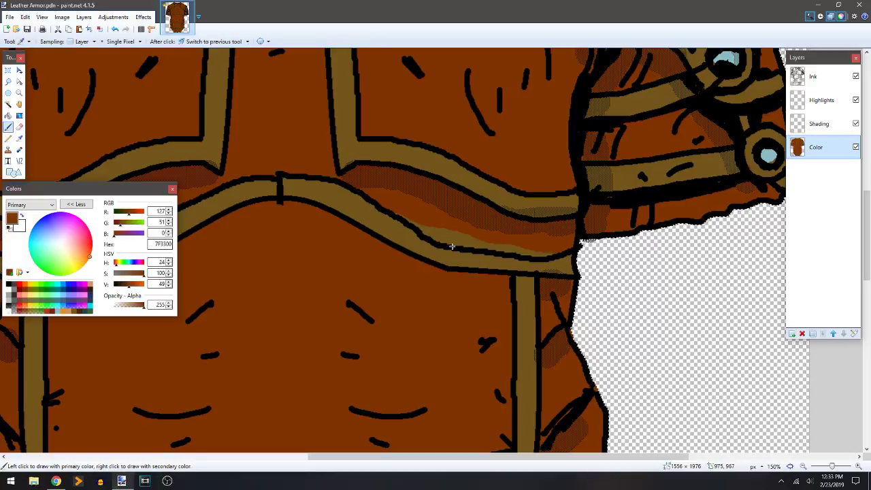
{"action": "left_click_drag", "start_coordinate": [426, 228], "coordinate": [417, 219]}
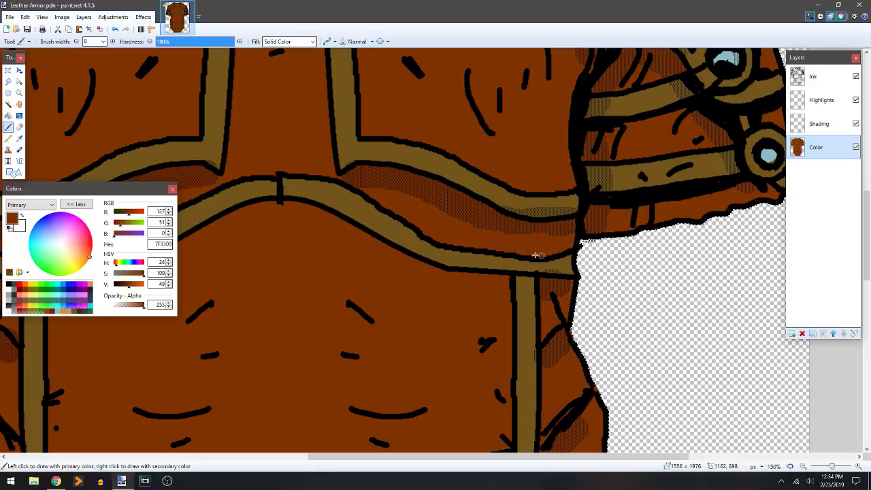
- Touch up the trim on the right shoulder with sampled 72551B
{"action": "left_click_drag", "start_coordinate": [541, 127], "coordinate": [517, 353]}
{"action": "mouse_move", "coordinate": [510, 202]}
{"action": "left_mouse_down"}
{"action": "mouse_move", "coordinate": [480, 257]}
{"action": "mouse_move", "coordinate": [455, 270]}
{"action": "left_mouse_up"}
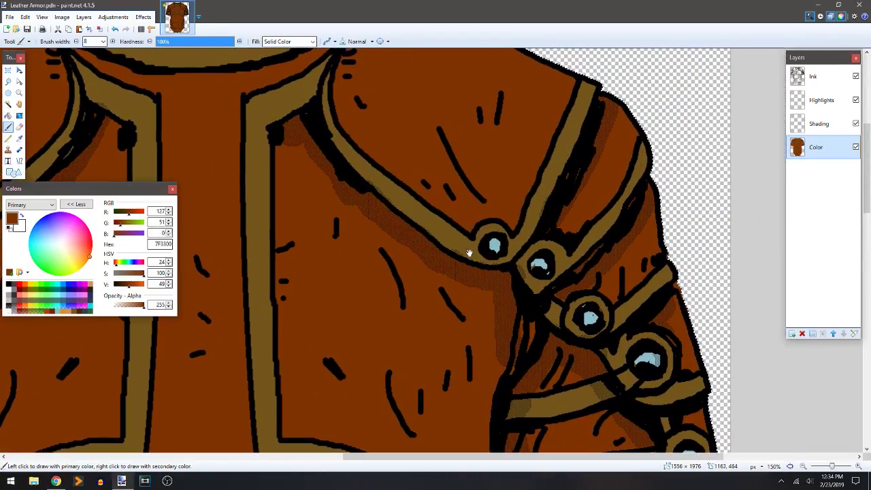
{"action": "key", "text": "k"}
{"action": "left_click", "coordinate": [559, 166]}
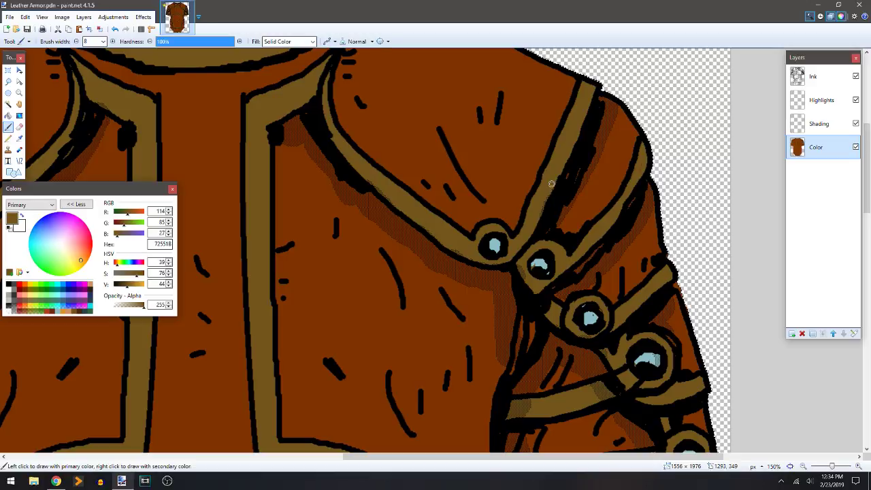
{"action": "left_click_drag", "start_coordinate": [412, 119], "coordinate": [418, 158]}
- Touch up the centers of the right sleeve and shoulder studs with sampled 8BBEC6
{"action": "left_click_drag", "start_coordinate": [587, 433], "coordinate": [481, 237]}
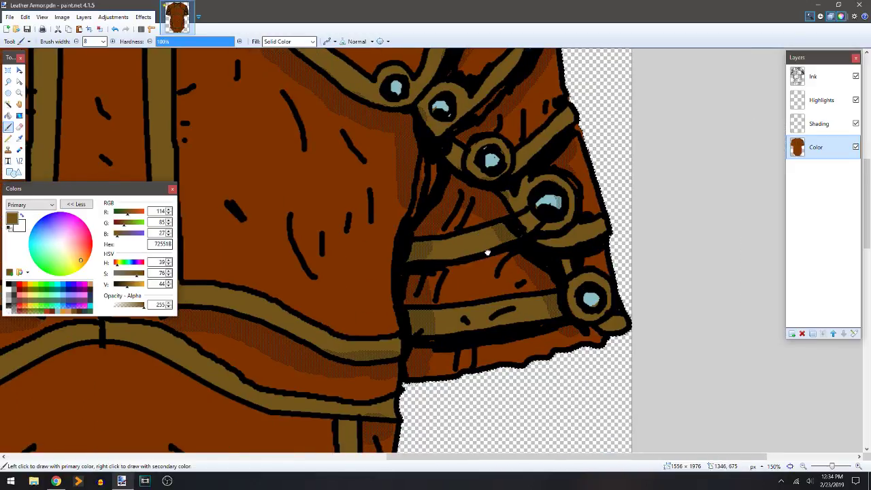
{"action": "key", "text": "k"}
{"action": "left_click", "coordinate": [537, 211]}
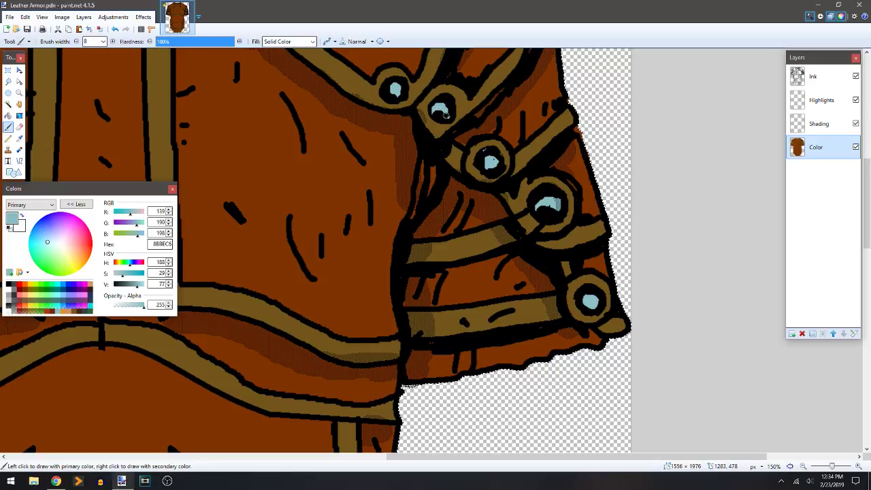
- Touch up the trim around the right sleeve's studs with sampled 72551B and clean up the sleeve's outer edge with the Eraser
{"action": "key", "text": "k"}
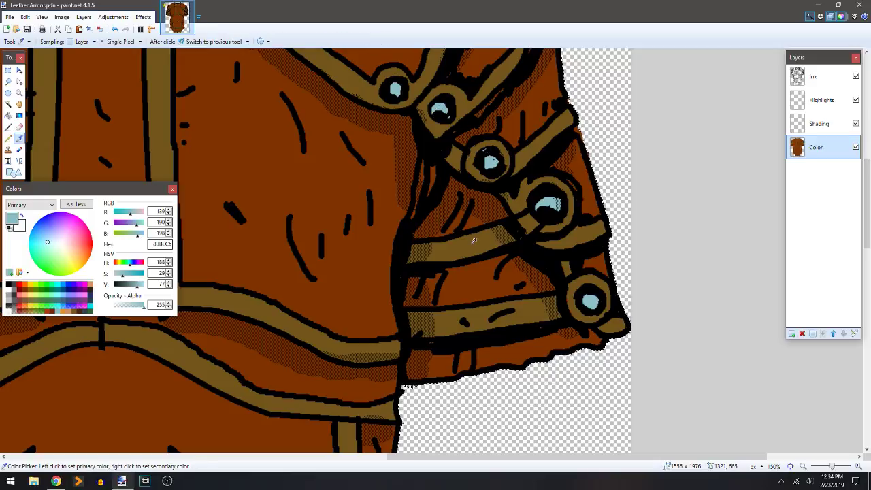
{"action": "left_click", "coordinate": [523, 253]}
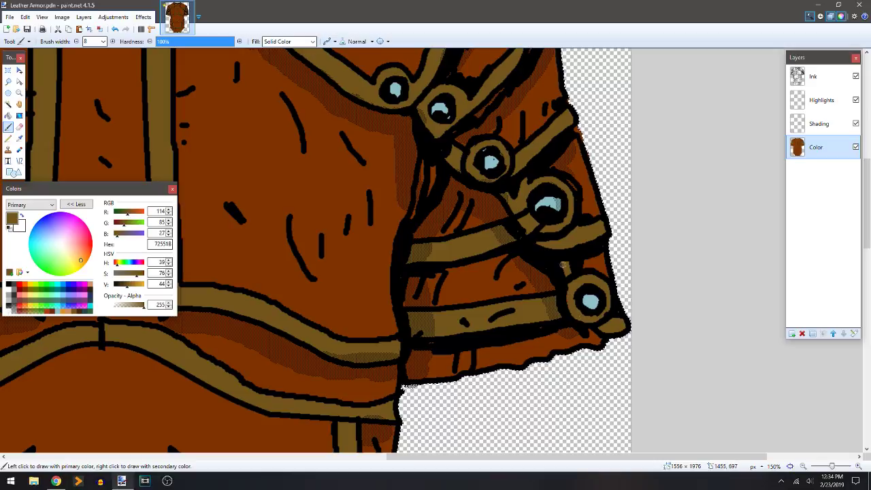
{"action": "mouse_move", "coordinate": [588, 115]}
{"action": "left_mouse_down"}
{"action": "mouse_move", "coordinate": [527, 166]}
{"action": "mouse_move", "coordinate": [511, 182]}
{"action": "mouse_move", "coordinate": [518, 191]}
{"action": "left_mouse_up"}
{"action": "key", "text": "e"}
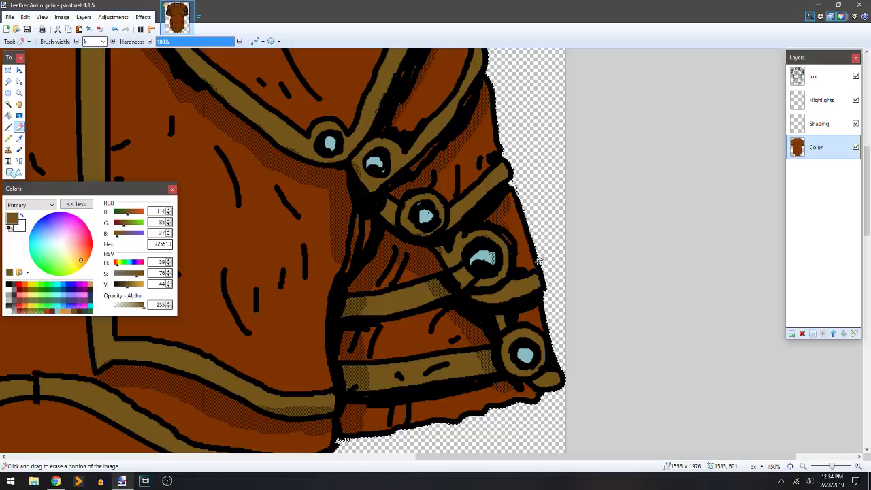
{"action": "scroll", "coordinate": [544, 191], "scroll_direction": "up", "scroll_amount": 5}
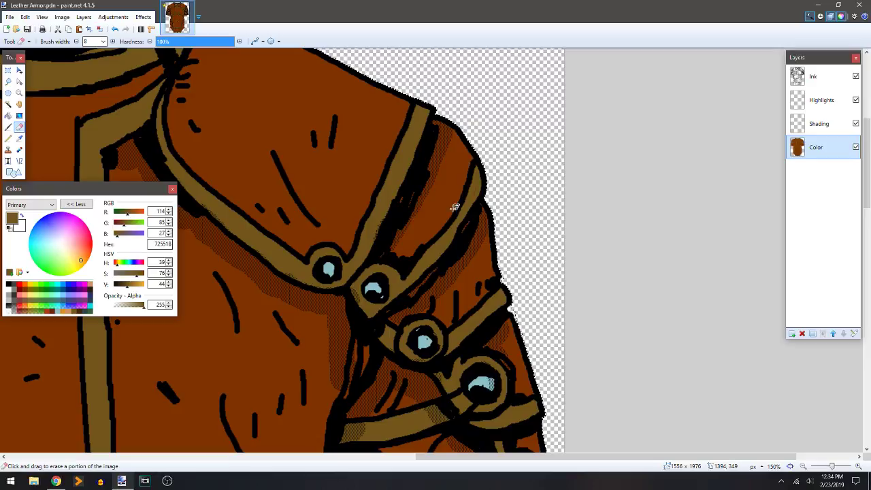
{"action": "key", "text": "k"}
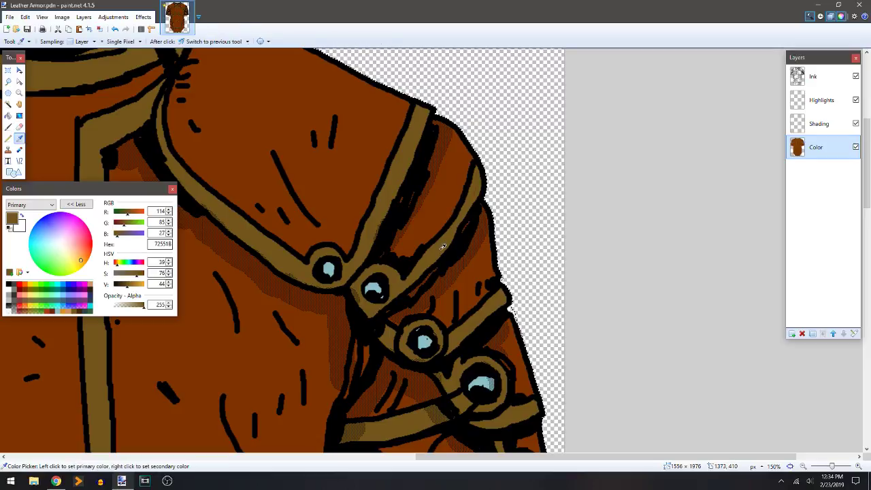
{"action": "key", "text": "b"}
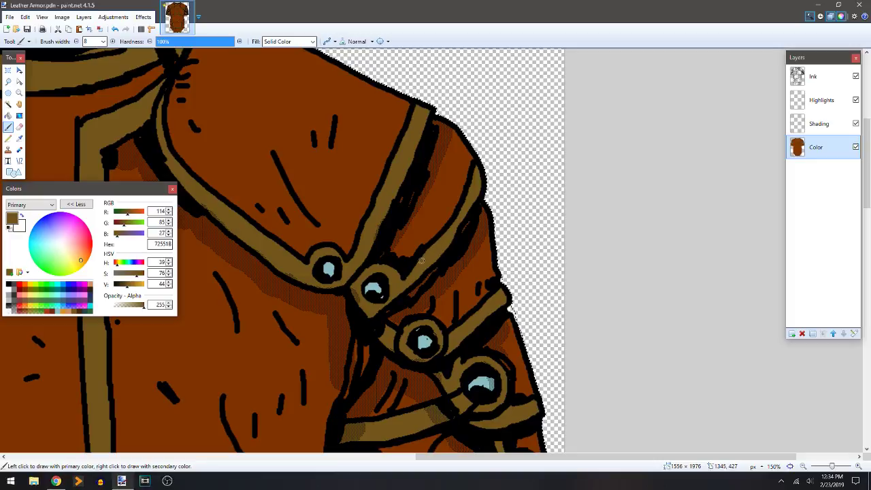
- Examine the belly plates, lower trim and both flanks for remaining color gaps or stray color
{"action": "key", "text": "space"}
{"action": "left_click_drag", "start_coordinate": [278, 243], "coordinate": [667, 193]}
{"action": "mouse_move", "coordinate": [274, 284]}
{"action": "left_mouse_down"}
{"action": "mouse_move", "coordinate": [505, 184]}
{"action": "mouse_move", "coordinate": [599, 128]}
{"action": "left_mouse_up"}
{"action": "scroll", "coordinate": [511, 184], "scroll_direction": "down", "scroll_amount": 12}
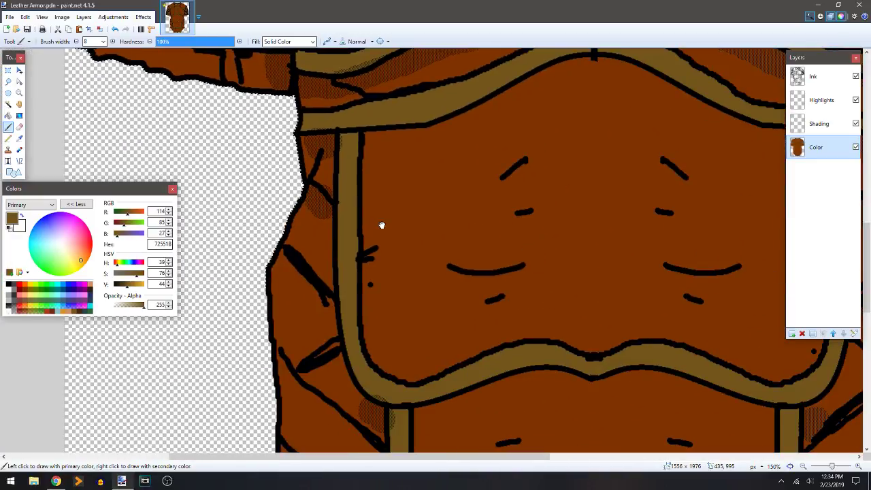
{"action": "scroll", "coordinate": [467, 204], "scroll_direction": "right", "scroll_amount": 5}
{"action": "mouse_move", "coordinate": [467, 204]}
{"action": "left_mouse_down"}
{"action": "mouse_move", "coordinate": [413, 183]}
{"action": "mouse_move", "coordinate": [308, 70]}
{"action": "left_mouse_up"}
{"action": "left_click_drag", "start_coordinate": [560, 195], "coordinate": [418, 361]}
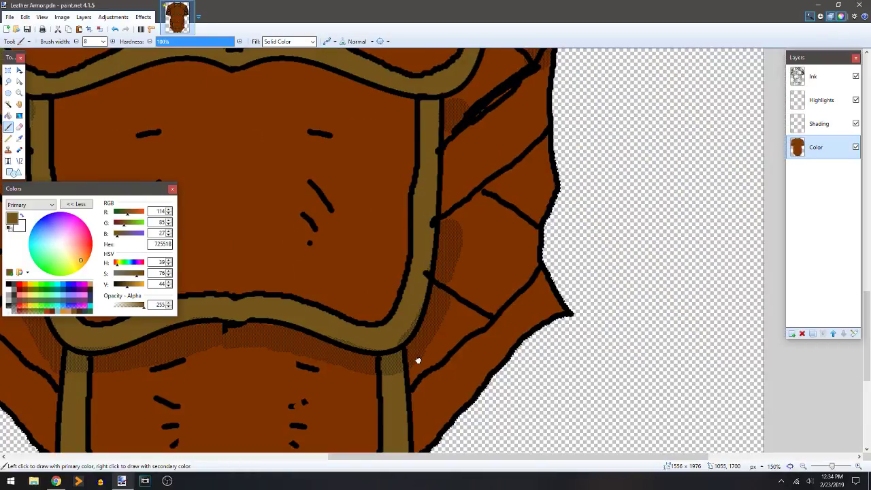
{"action": "scroll", "coordinate": [417, 360], "scroll_direction": "up", "scroll_amount": 10}
{"action": "scroll", "coordinate": [476, 319], "scroll_direction": "right", "scroll_amount": 3}
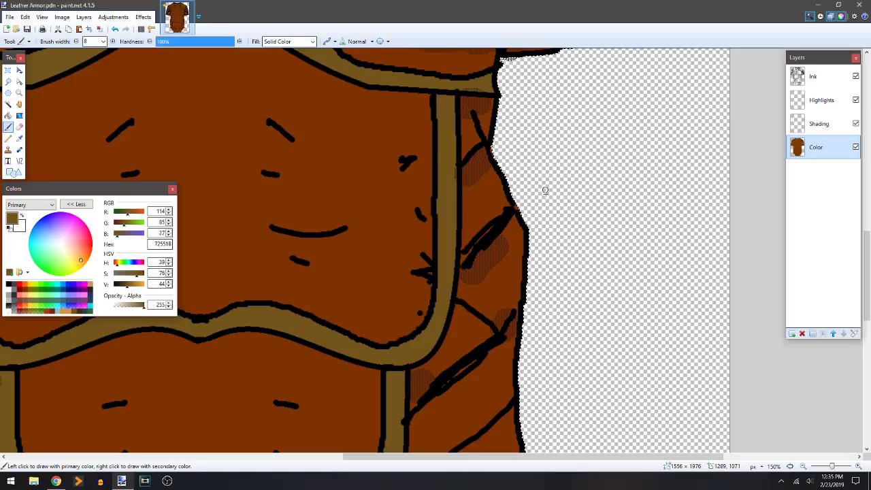
- Clean up the outer edge of the right flank below the sleeve with the Eraser on the Color layer
{"action": "key", "text": "e"}
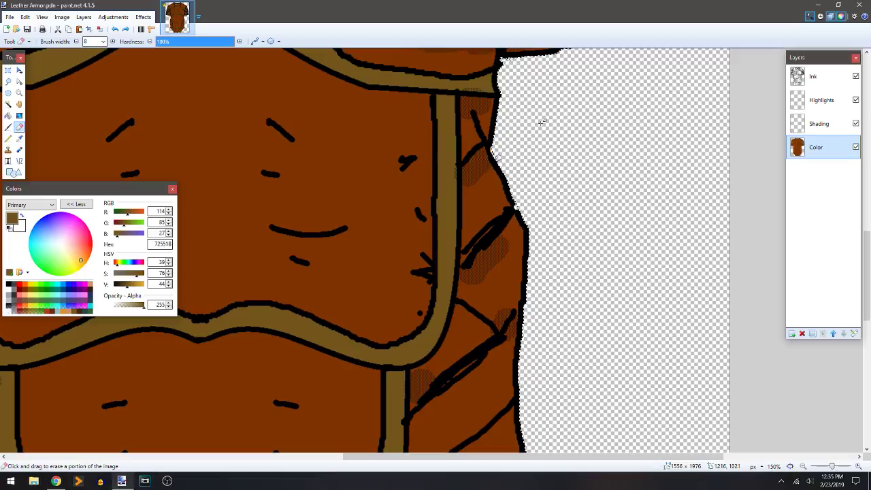
{"action": "left_click_drag", "start_coordinate": [546, 123], "coordinate": [536, 277]}
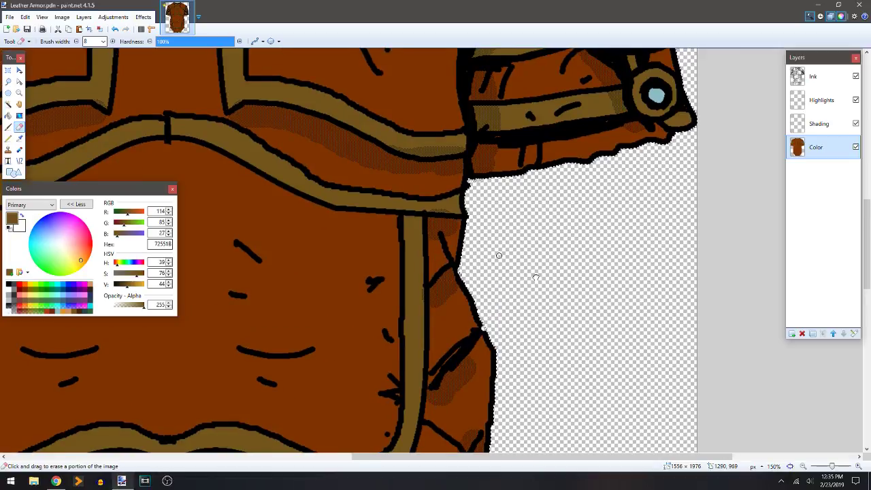
{"action": "scroll", "coordinate": [536, 278], "scroll_direction": "down", "scroll_amount": 4}
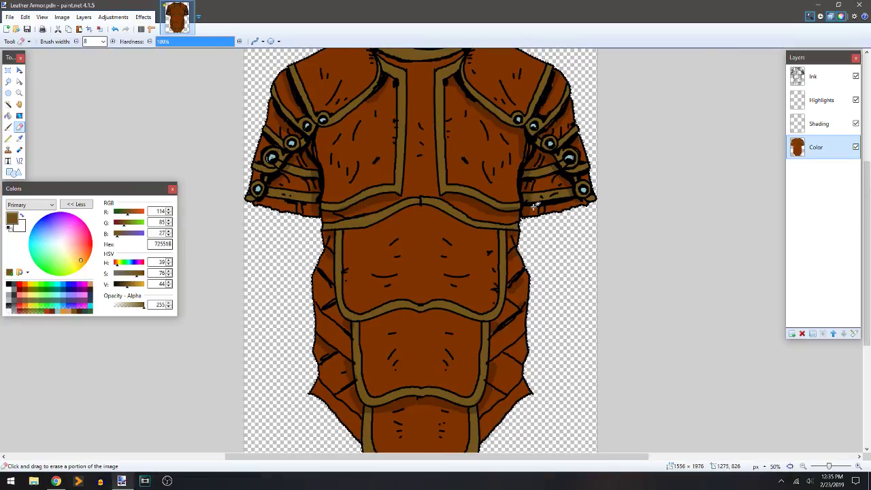
{"action": "scroll", "coordinate": [538, 208], "scroll_direction": "up", "scroll_amount": 1}
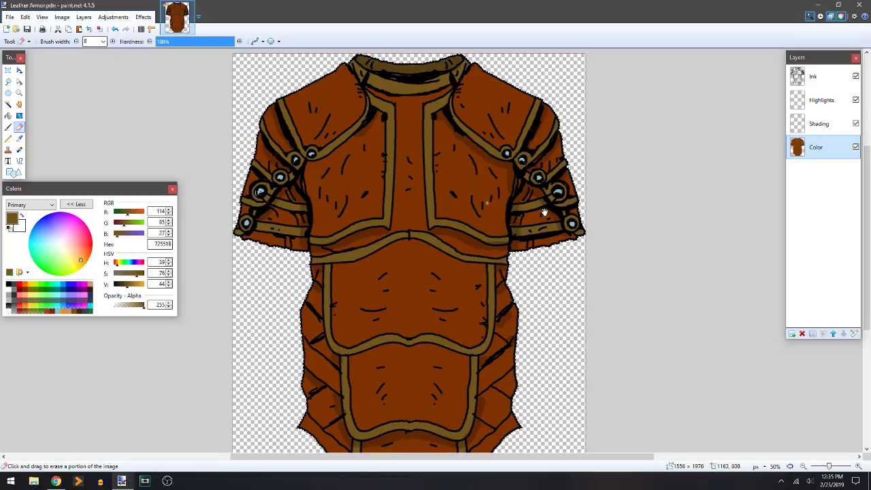
- Select the armor's silhouette from the Ink layer by combining all surrounding transparent areas with the Magic Wand and inverting the selection
{"action": "left_click", "coordinate": [822, 87]}
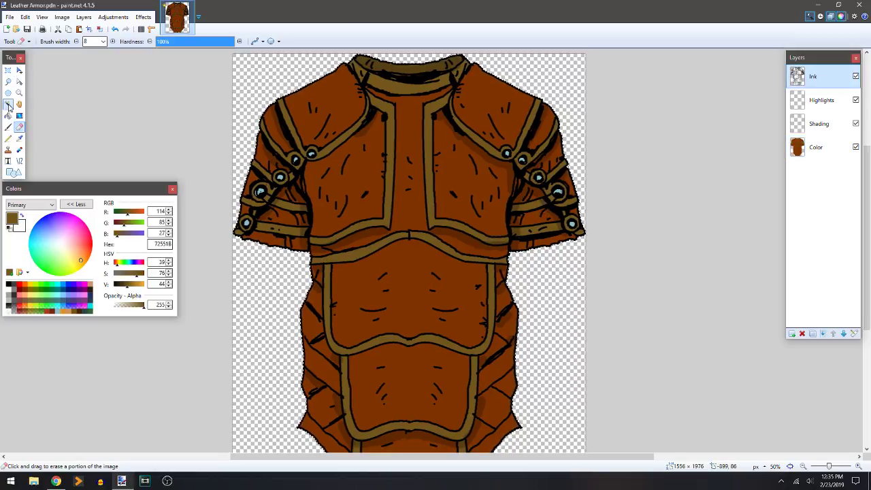
{"action": "left_click", "coordinate": [8, 104]}
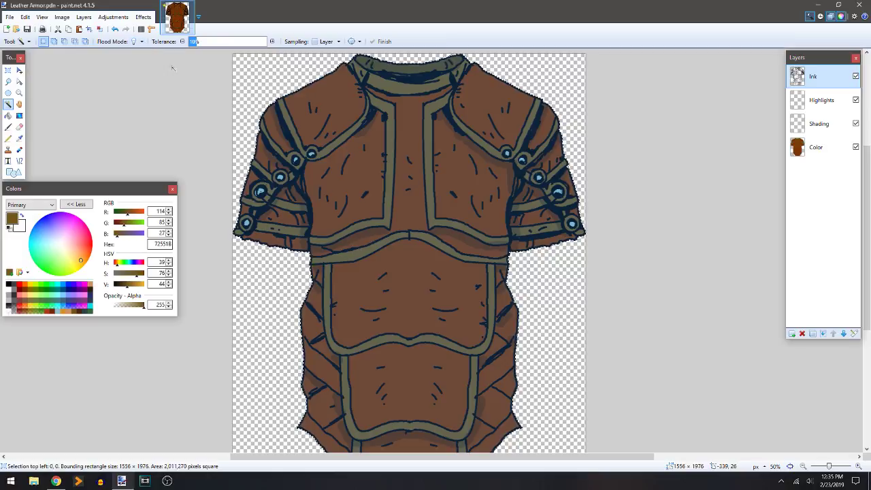
{"action": "left_click", "coordinate": [261, 76]}
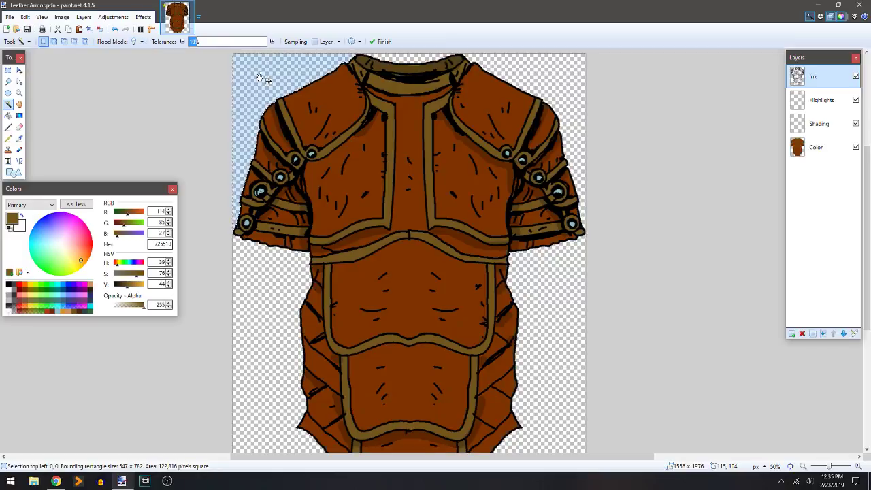
{"action": "left_click", "coordinate": [422, 63], "text": "ctrl"}
{"action": "left_click", "coordinate": [527, 83], "text": "ctrl"}
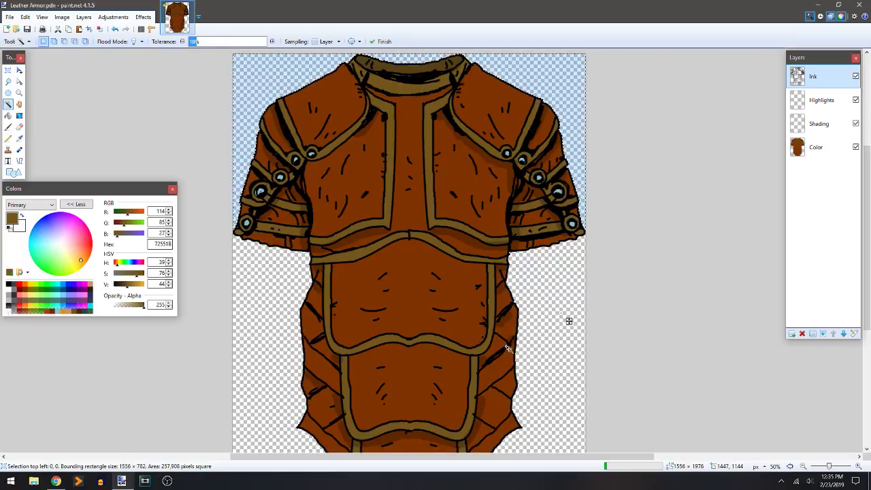
{"action": "left_click", "coordinate": [569, 320], "text": "ctrl"}
{"action": "left_click", "coordinate": [262, 363], "text": "ctrl"}
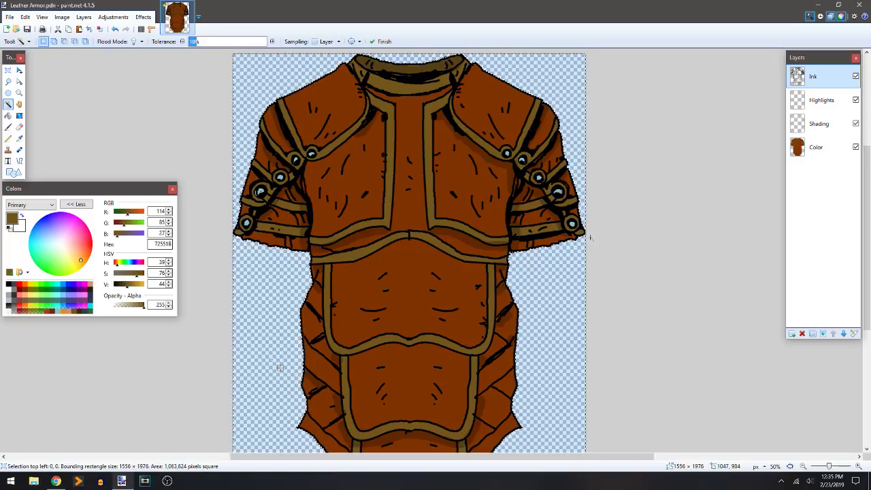
{"action": "scroll", "coordinate": [346, 334], "scroll_direction": "down", "scroll_amount": 1}
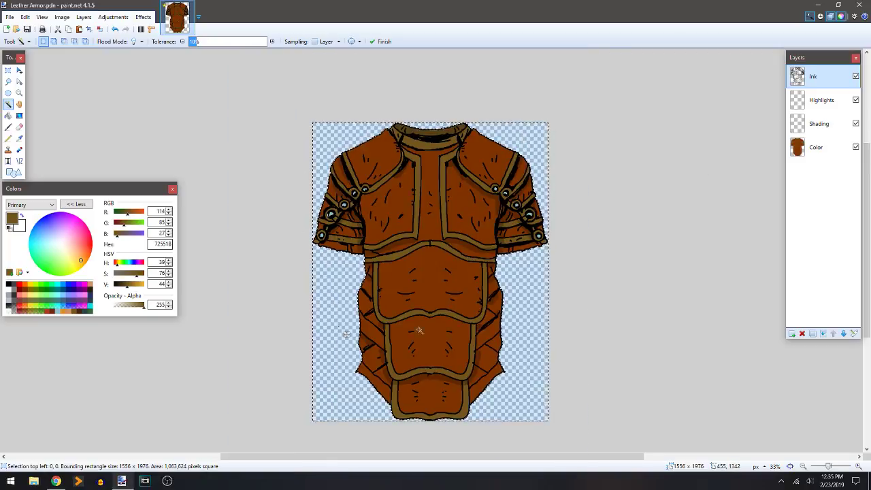
{"action": "key", "text": "ctrl+i"}
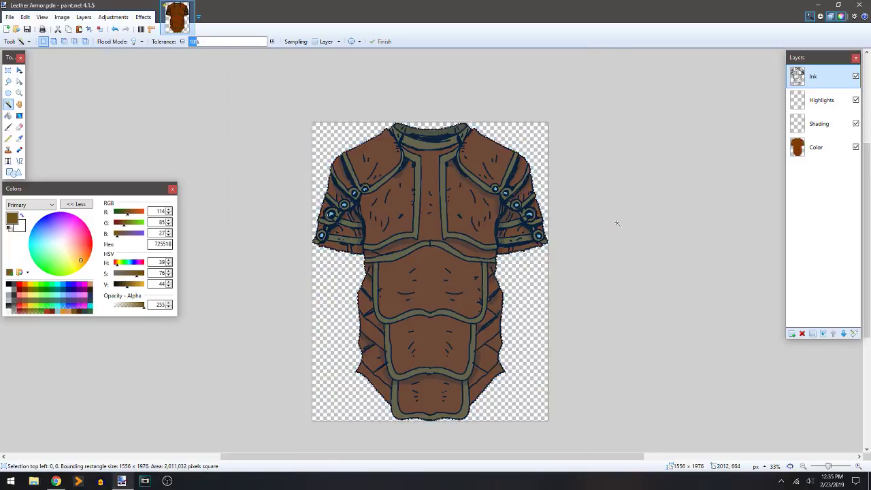
- Invert the selection to the area outside the armor on the Color layer and examine the edge beneath the right sleeve
{"action": "left_click", "coordinate": [815, 153]}
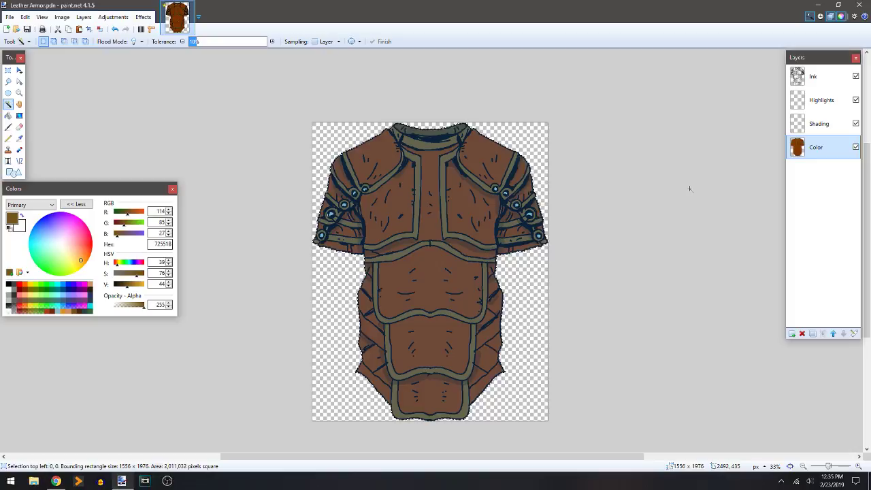
{"action": "key", "text": "ctrl+i"}
{"action": "scroll", "coordinate": [689, 189], "scroll_direction": "up", "scroll_amount": 3}
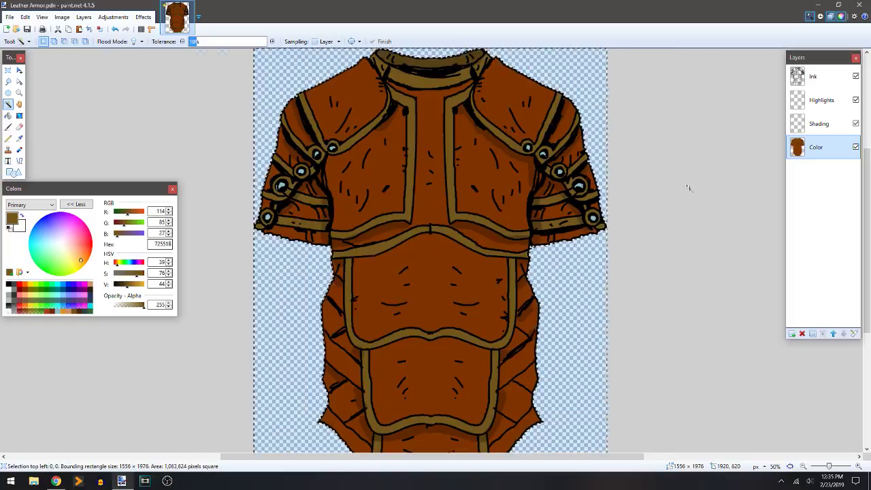
{"action": "mouse_move", "coordinate": [667, 253]}
{"action": "left_mouse_down"}
{"action": "mouse_move", "coordinate": [502, 302]}
{"action": "mouse_move", "coordinate": [502, 258]}
{"action": "mouse_move", "coordinate": [489, 243]}
{"action": "left_mouse_up"}
{"action": "scroll", "coordinate": [489, 243], "scroll_direction": "up", "scroll_amount": 4}
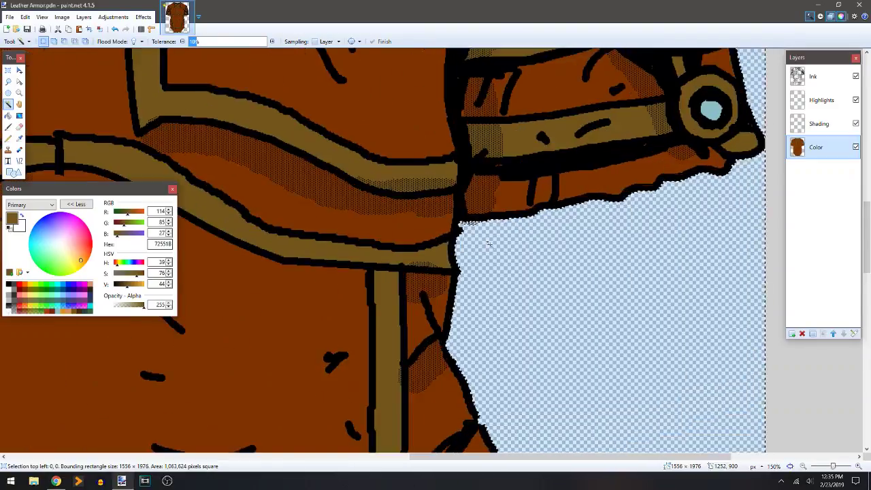
{"action": "scroll", "coordinate": [489, 242], "scroll_direction": "down", "scroll_amount": 3}
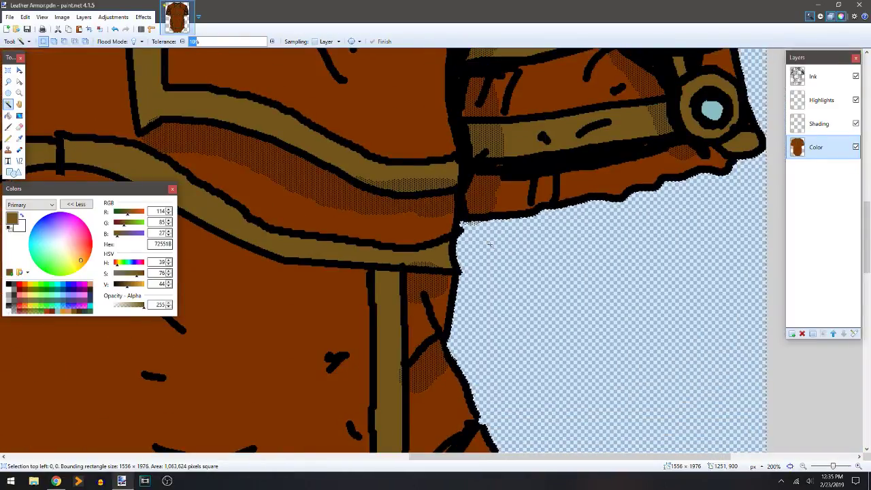
- Clear the selection and erase the stray specks beneath the right sleeve's inner corner on the Ink layer
{"action": "key", "text": "ctrl+d"}
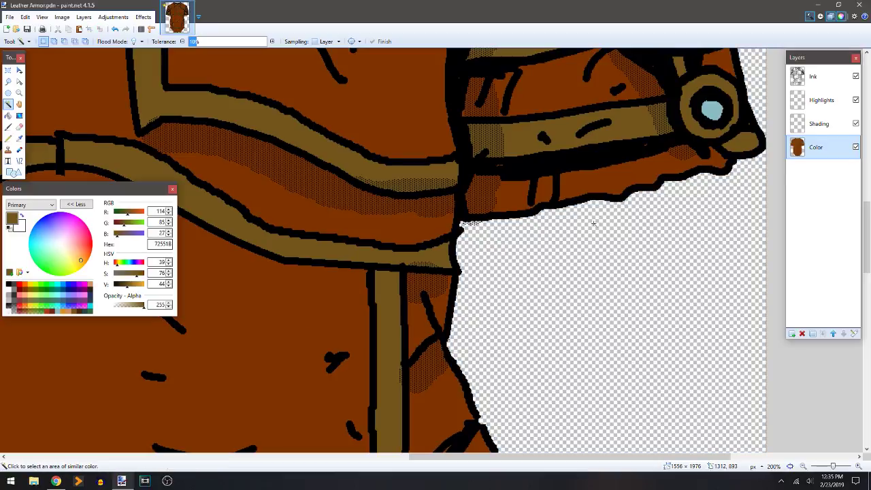
{"action": "left_click", "coordinate": [827, 82]}
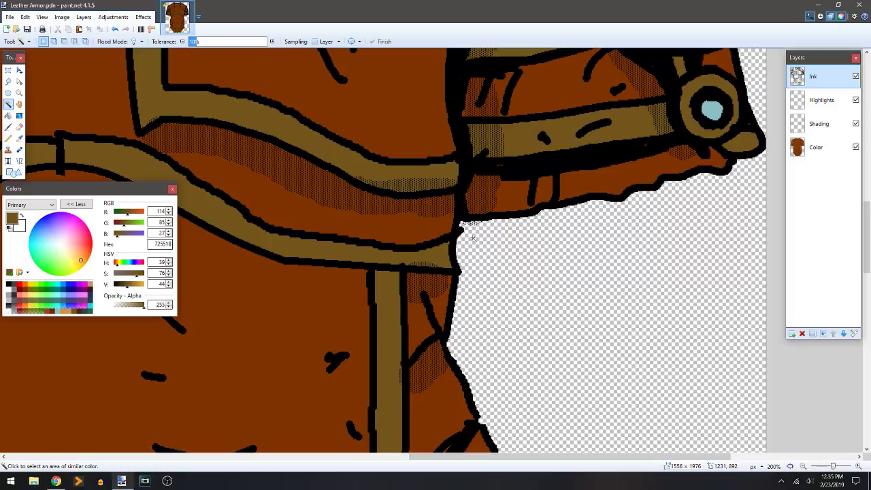
{"action": "key", "text": "e"}
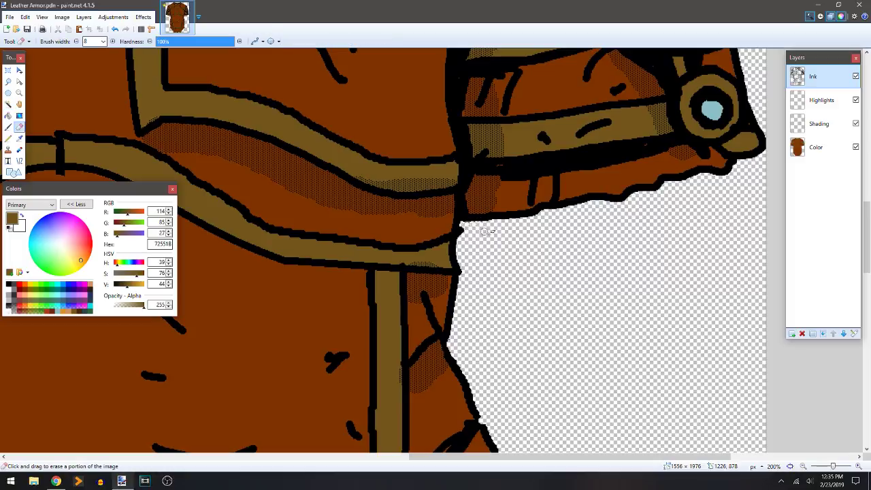
{"action": "left_click_drag", "start_coordinate": [476, 228], "coordinate": [472, 227]}
{"action": "scroll", "coordinate": [497, 227], "scroll_direction": "down", "scroll_amount": 6}
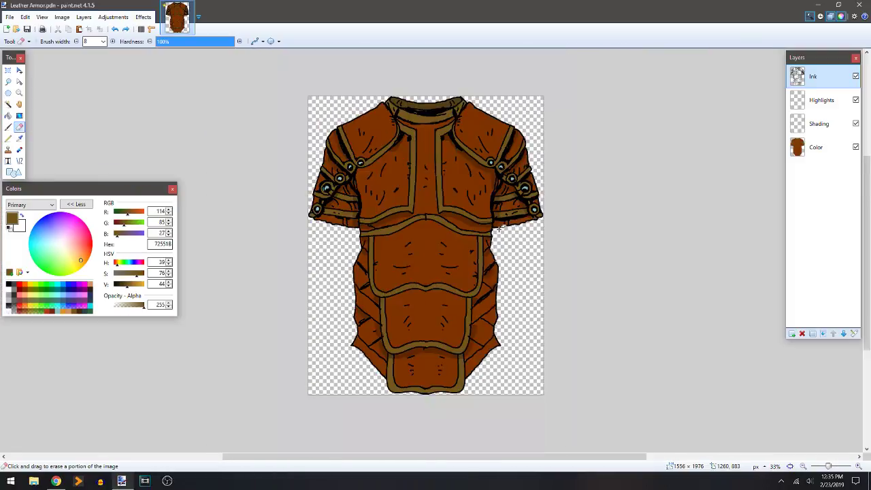
- Select the whole armor on the Color layer by catching all transparent areas in one Flood Mode pick, inverting, and restoring the mode
{"action": "left_click", "coordinate": [825, 148]}
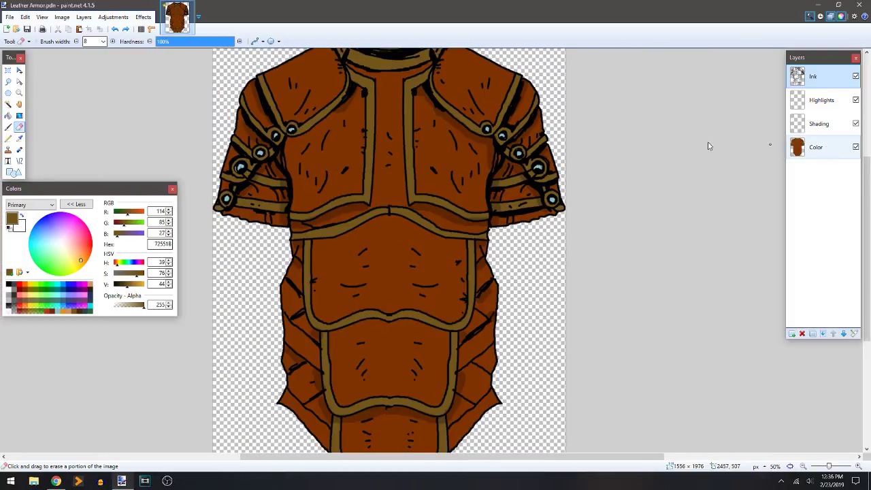
{"action": "left_click", "coordinate": [8, 103]}
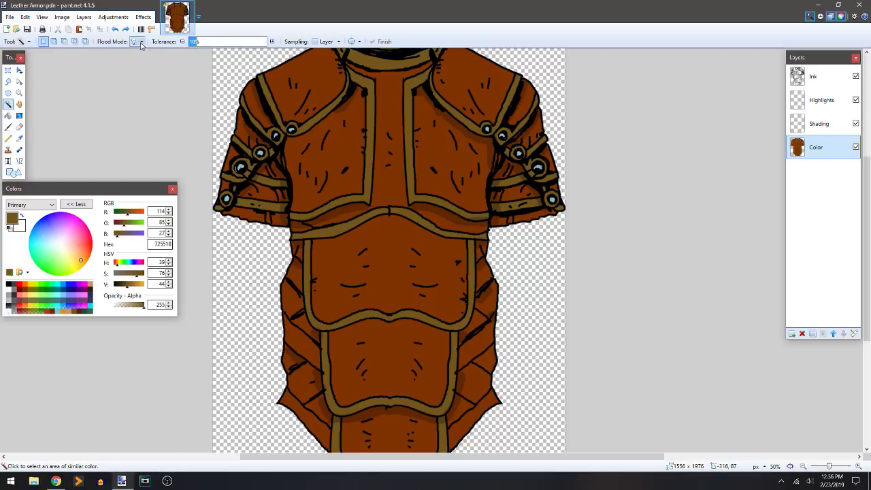
{"action": "left_click", "coordinate": [139, 41]}
{"action": "left_click", "coordinate": [152, 63]}
{"action": "left_click", "coordinate": [220, 72]}
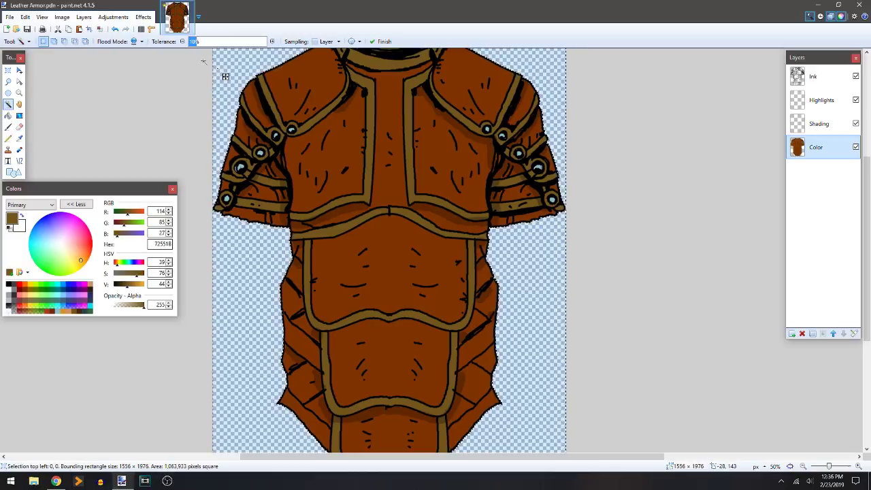
{"action": "key", "text": "ctrl+i"}
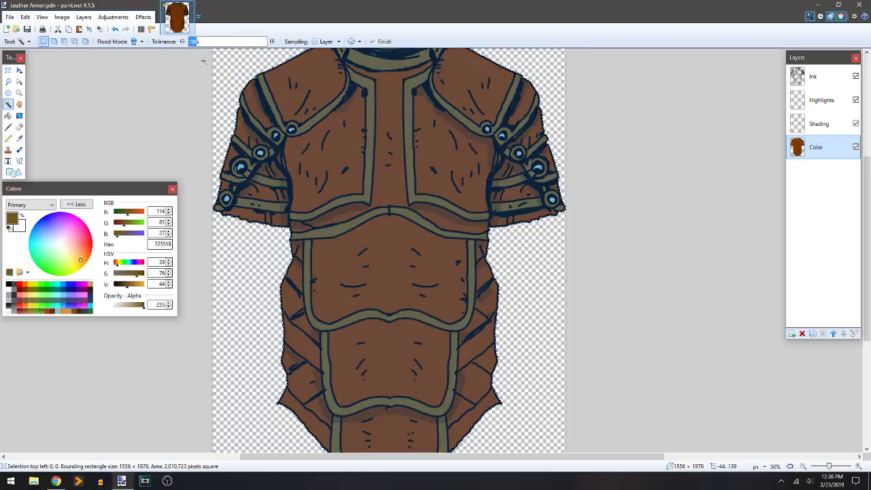
{"action": "left_click", "coordinate": [137, 42]}
{"action": "left_click", "coordinate": [151, 54]}
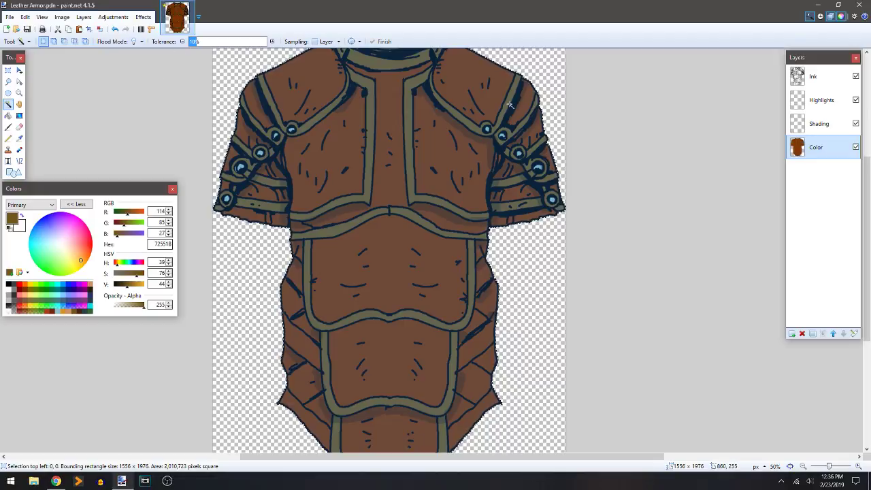
- Switch to the Shading layer and ready the Paintbrush with the dark purple color 57007F
{"action": "left_click", "coordinate": [822, 127]}
{"action": "key", "text": "b"}
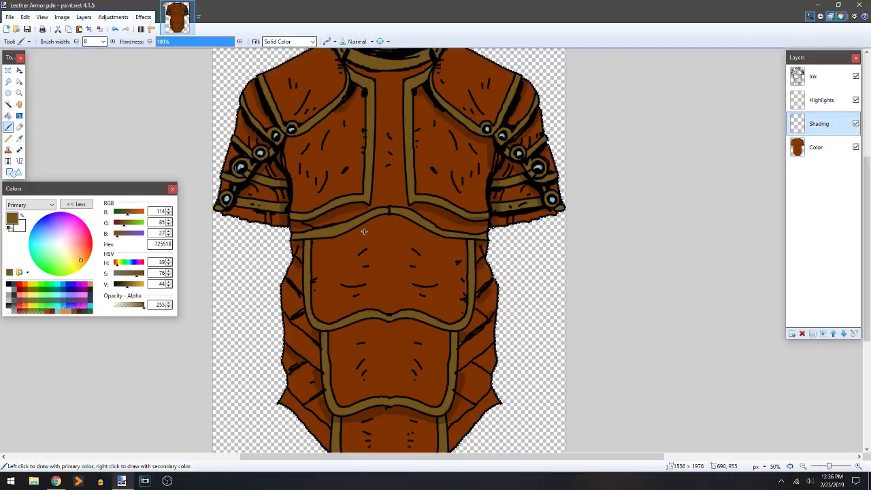
{"action": "scroll", "coordinate": [364, 232], "scroll_direction": "down", "scroll_amount": 1}
{"action": "scroll", "coordinate": [364, 232], "scroll_direction": "down", "scroll_amount": 1}
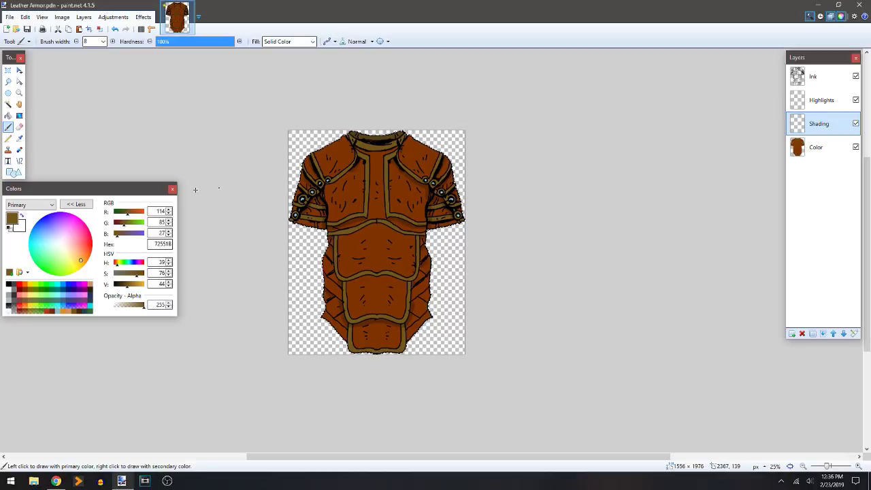
{"action": "left_click", "coordinate": [81, 292]}
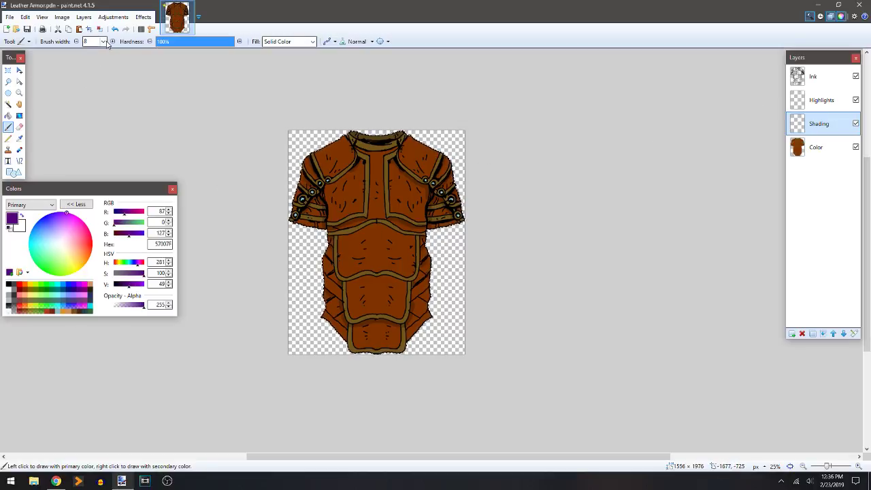
- Check the Shading layer's blend mode and opacity, leaving its properties as they are
{"action": "scroll", "coordinate": [311, 177], "scroll_direction": "up", "scroll_amount": 2}
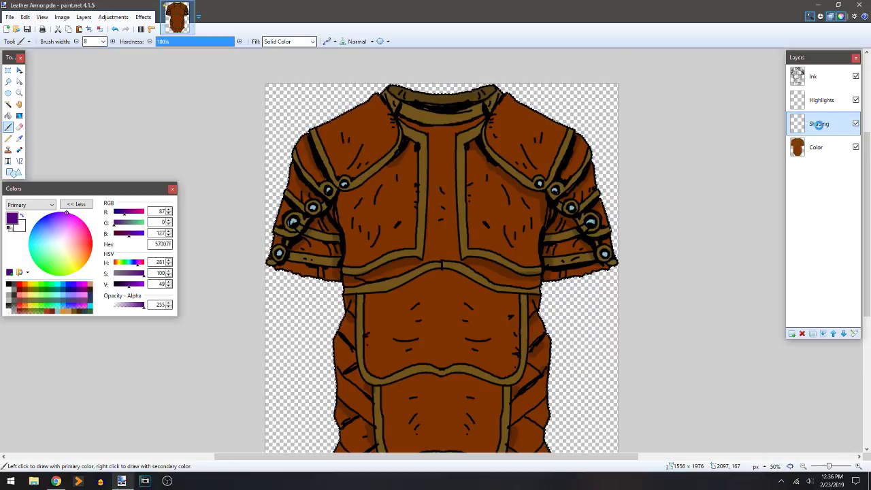
{"action": "double_click", "coordinate": [820, 123]}
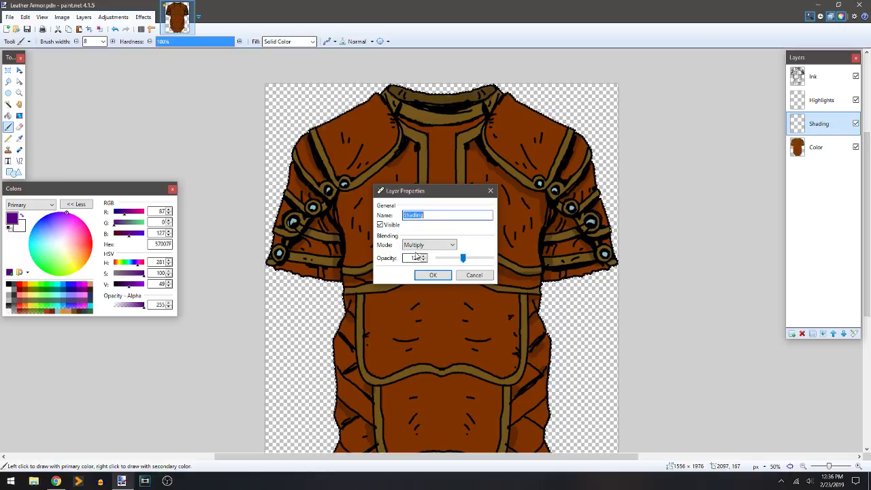
{"action": "left_click", "coordinate": [476, 277]}
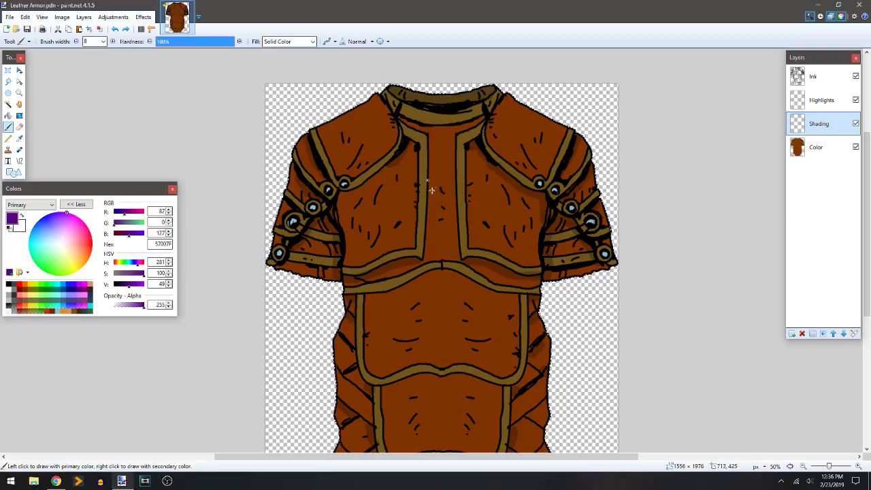
- Outline shadows on the left sleeve beneath its riveted straps and beside the armpit, and fill the outlined areas with dark purple
{"action": "left_click_drag", "start_coordinate": [432, 301], "coordinate": [436, 215]}
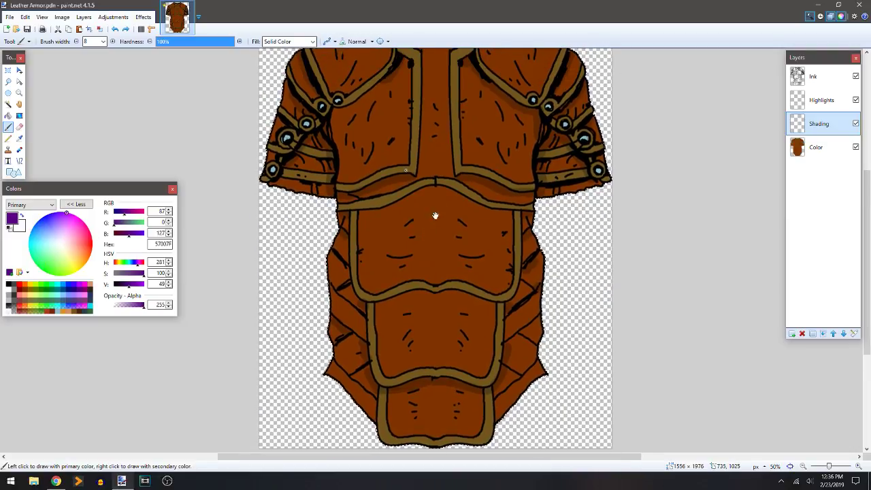
{"action": "scroll", "coordinate": [435, 216], "scroll_direction": "up", "scroll_amount": 2}
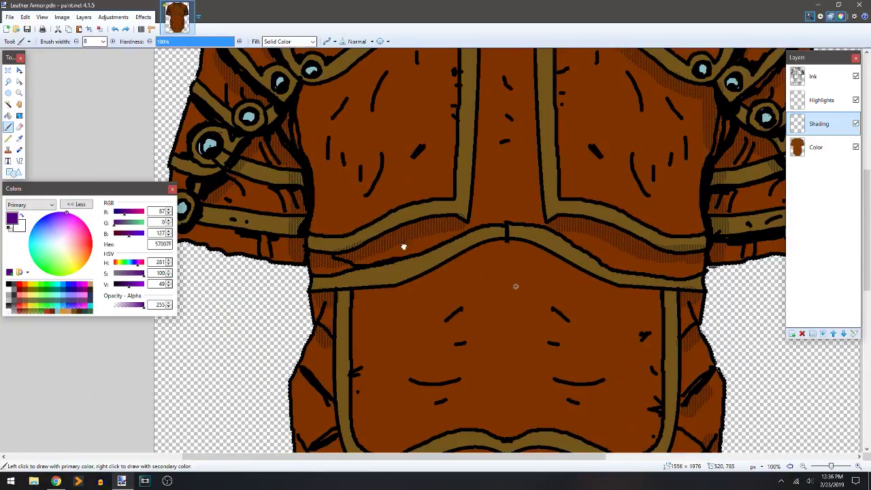
{"action": "left_click_drag", "start_coordinate": [403, 247], "coordinate": [442, 281]}
{"action": "mouse_move", "coordinate": [227, 273]}
{"action": "left_mouse_down"}
{"action": "mouse_move", "coordinate": [241, 243]}
{"action": "mouse_move", "coordinate": [299, 182]}
{"action": "mouse_move", "coordinate": [321, 201]}
{"action": "mouse_move", "coordinate": [330, 296]}
{"action": "left_mouse_up"}
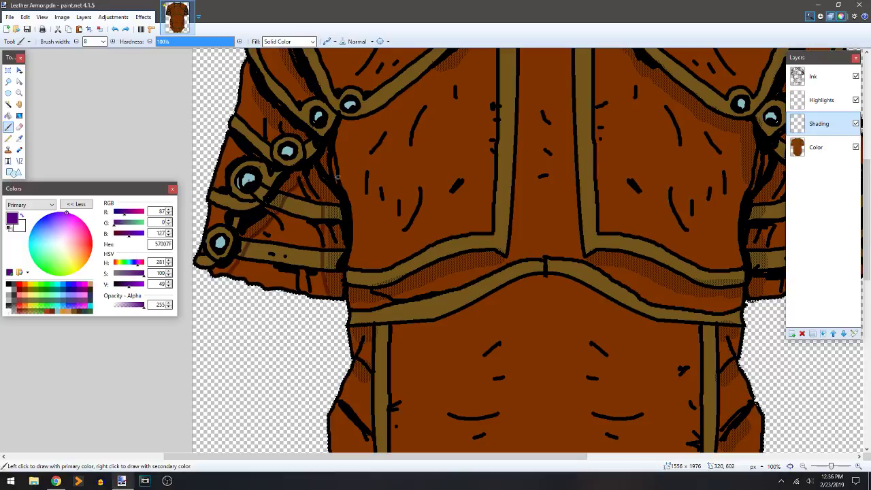
{"action": "left_click_drag", "start_coordinate": [336, 157], "coordinate": [340, 121]}
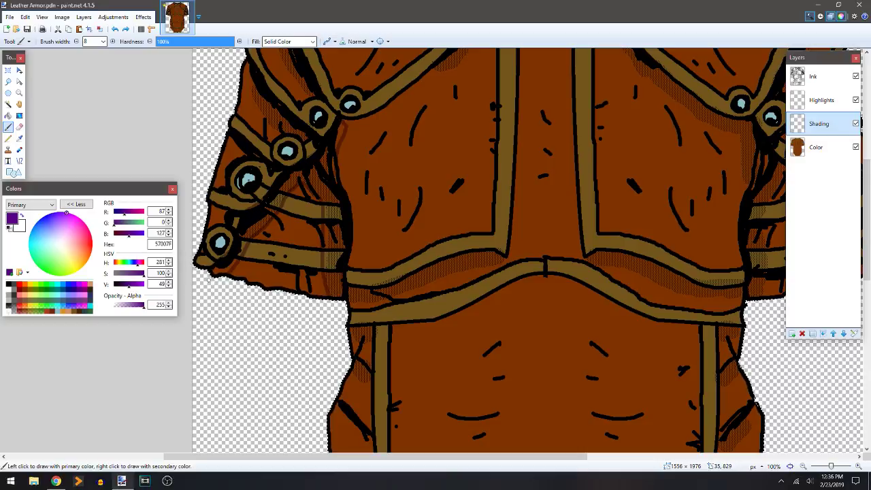
{"action": "key", "text": "f"}
{"action": "left_click", "coordinate": [301, 184]}
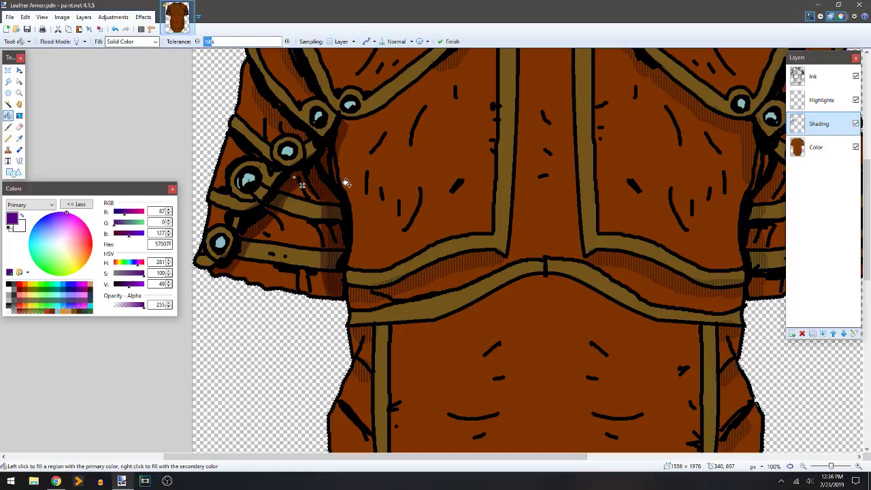
- Paint small shadows on the left sleeve's rivets and shade the leather and trim around its lower straps
{"action": "key", "text": "b"}
{"action": "scroll", "coordinate": [361, 207], "scroll_direction": "up", "scroll_amount": 1}
{"action": "scroll", "coordinate": [360, 207], "scroll_direction": "left", "scroll_amount": 3}
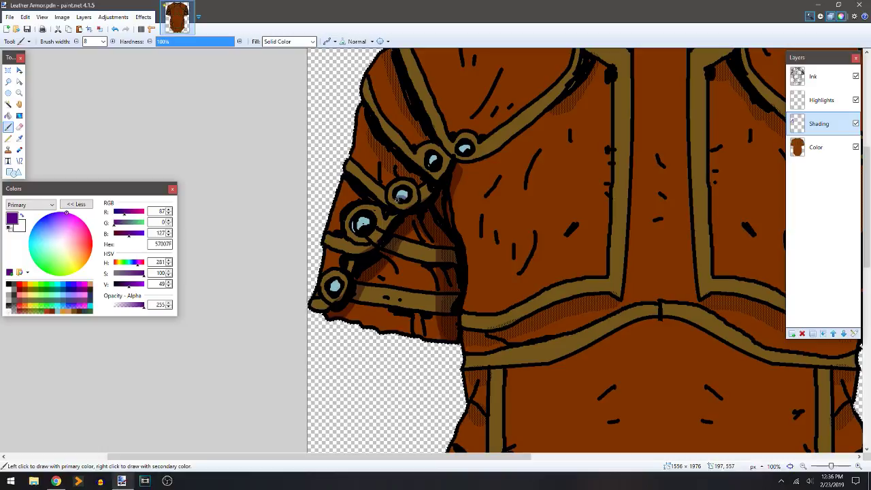
{"action": "mouse_move", "coordinate": [396, 198]}
{"action": "left_mouse_down"}
{"action": "mouse_move", "coordinate": [406, 198]}
{"action": "mouse_move", "coordinate": [391, 193]}
{"action": "left_mouse_up"}
{"action": "mouse_move", "coordinate": [361, 226]}
{"action": "left_mouse_down"}
{"action": "mouse_move", "coordinate": [368, 223]}
{"action": "mouse_move", "coordinate": [353, 230]}
{"action": "left_mouse_up"}
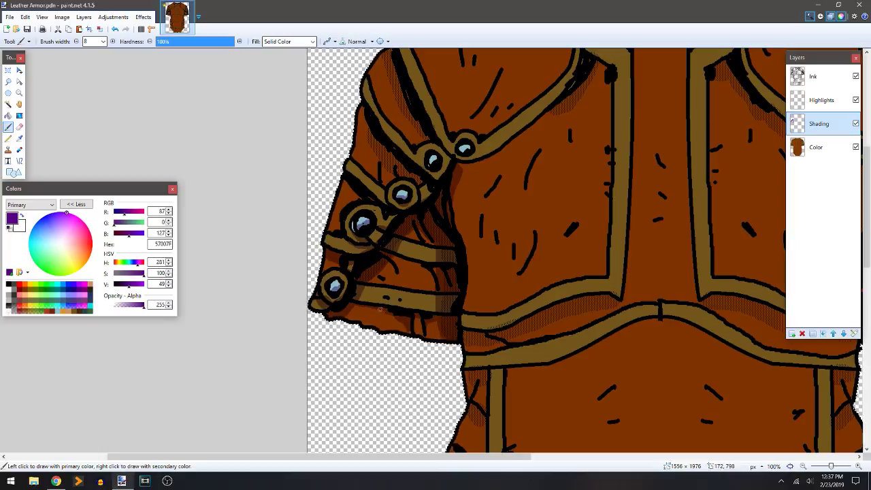
{"action": "mouse_move", "coordinate": [376, 270]}
{"action": "left_mouse_down"}
{"action": "mouse_move", "coordinate": [392, 276]}
{"action": "mouse_move", "coordinate": [386, 260]}
{"action": "mouse_move", "coordinate": [419, 272]}
{"action": "left_mouse_up"}
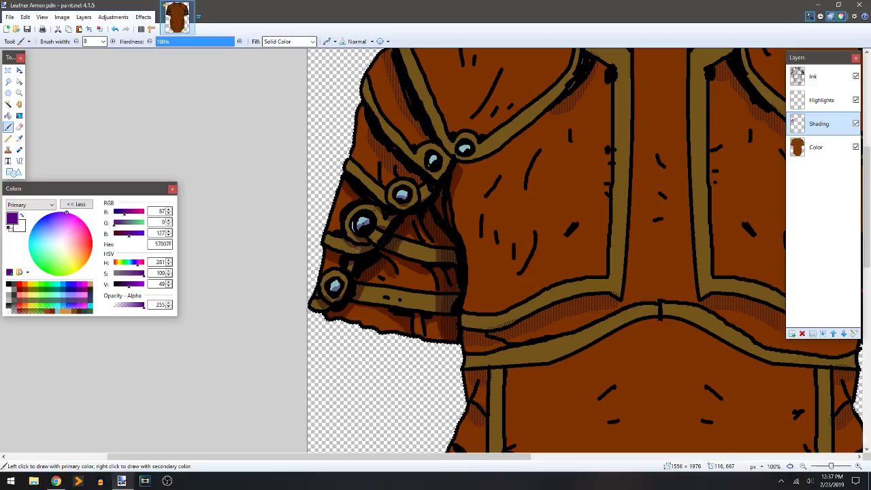
- Shade the left sleeve's upper bands by outlining the shadows below each overlapping strap and filling them with dark purple
{"action": "left_click_drag", "start_coordinate": [480, 167], "coordinate": [411, 230]}
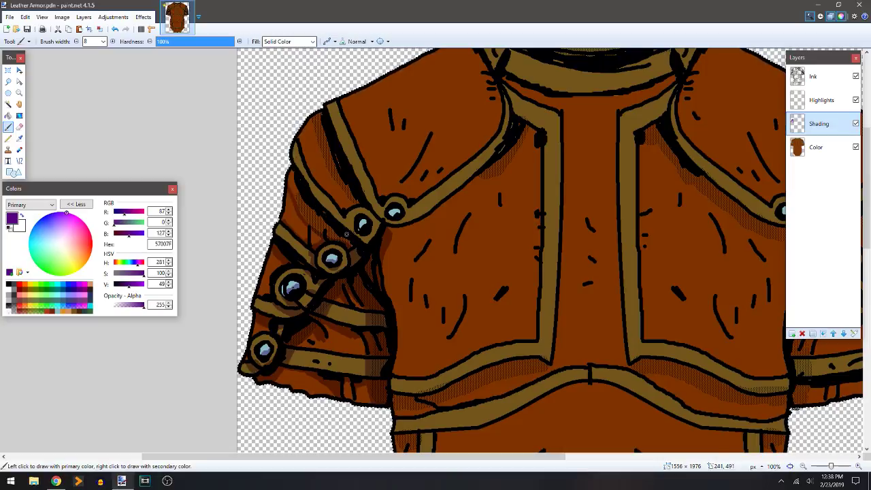
{"action": "key", "text": "f"}
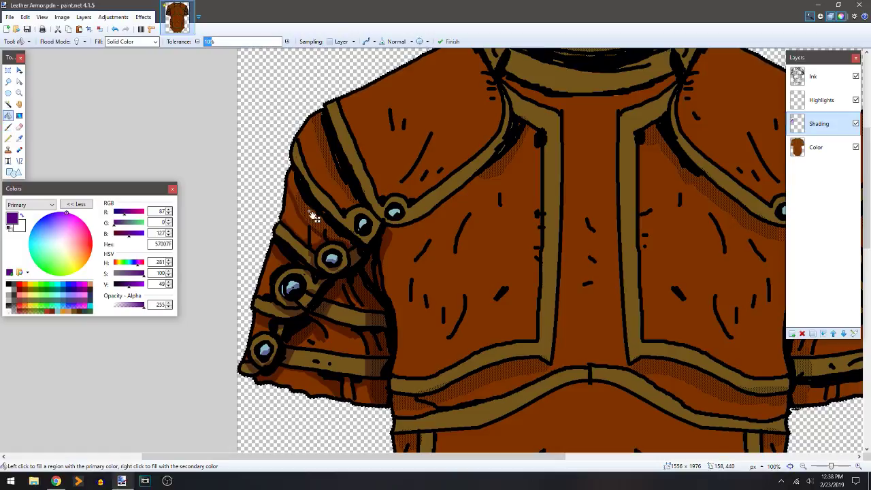
{"action": "key", "text": "b"}
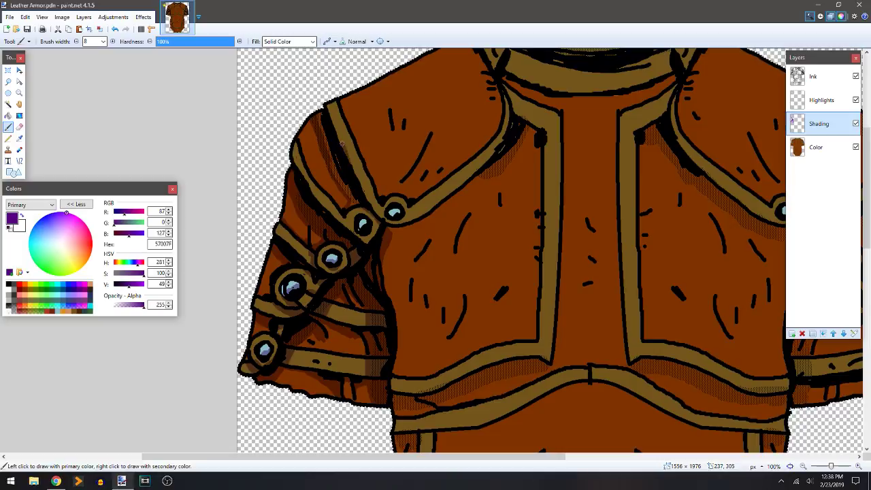
{"action": "key", "text": "f"}
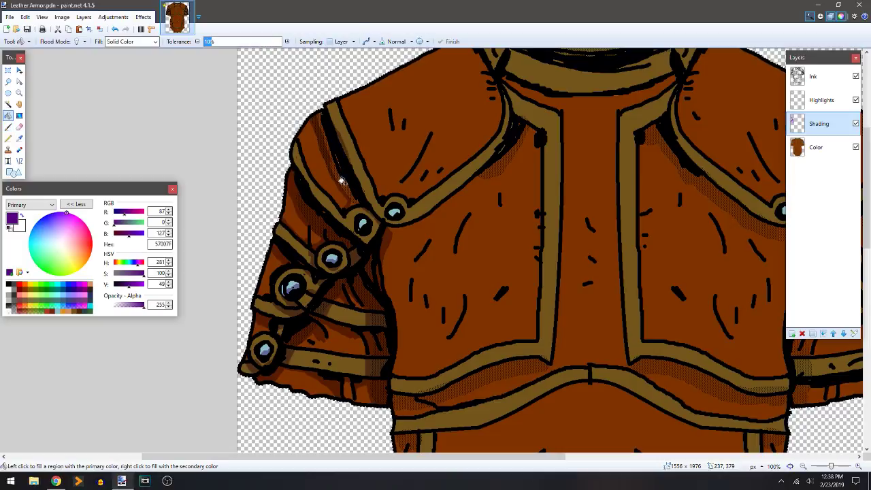
{"action": "key", "text": "b"}
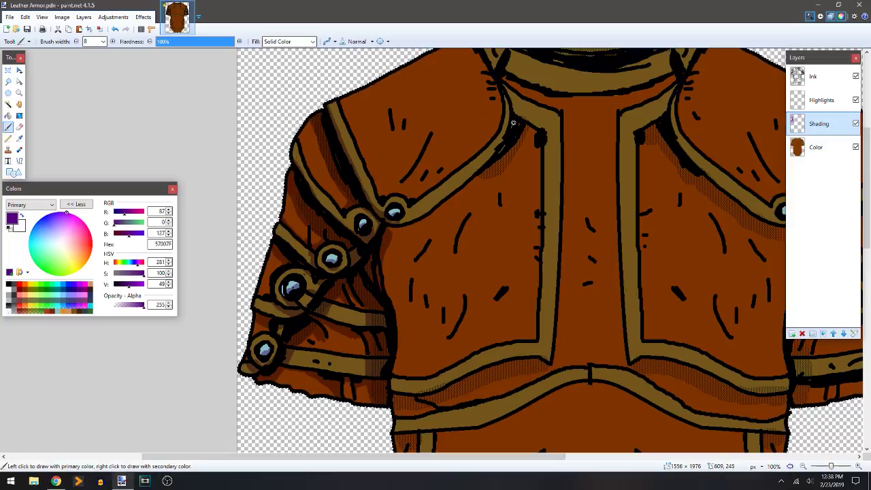
- Outline the shadow beneath the left shoulder plate's trim from the collar to the rivet and try to fill it with dark purple
{"action": "mouse_move", "coordinate": [498, 148]}
{"action": "left_mouse_down"}
{"action": "mouse_move", "coordinate": [453, 191]}
{"action": "mouse_move", "coordinate": [399, 219]}
{"action": "left_mouse_up"}
{"action": "mouse_move", "coordinate": [520, 92]}
{"action": "left_mouse_down"}
{"action": "mouse_move", "coordinate": [509, 164]}
{"action": "mouse_move", "coordinate": [407, 242]}
{"action": "mouse_move", "coordinate": [385, 246]}
{"action": "left_mouse_up"}
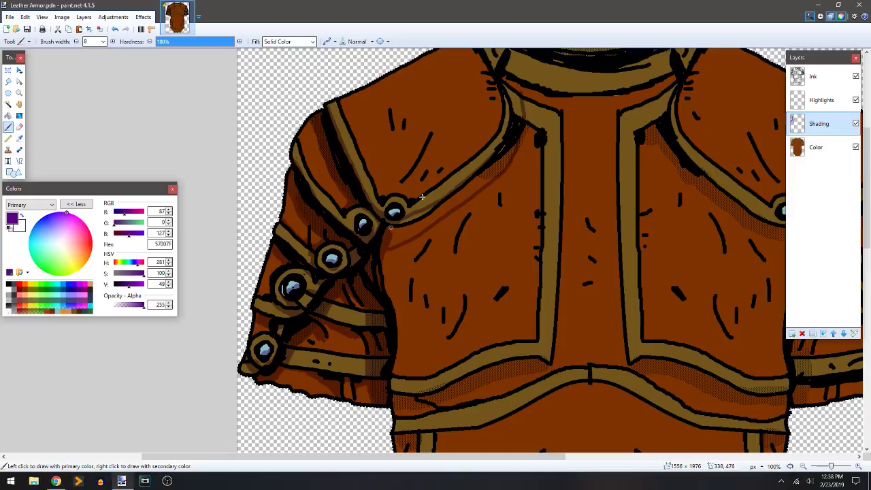
{"action": "mouse_move", "coordinate": [511, 104]}
{"action": "left_mouse_down"}
{"action": "mouse_move", "coordinate": [509, 116]}
{"action": "mouse_move", "coordinate": [507, 89]}
{"action": "left_mouse_up"}
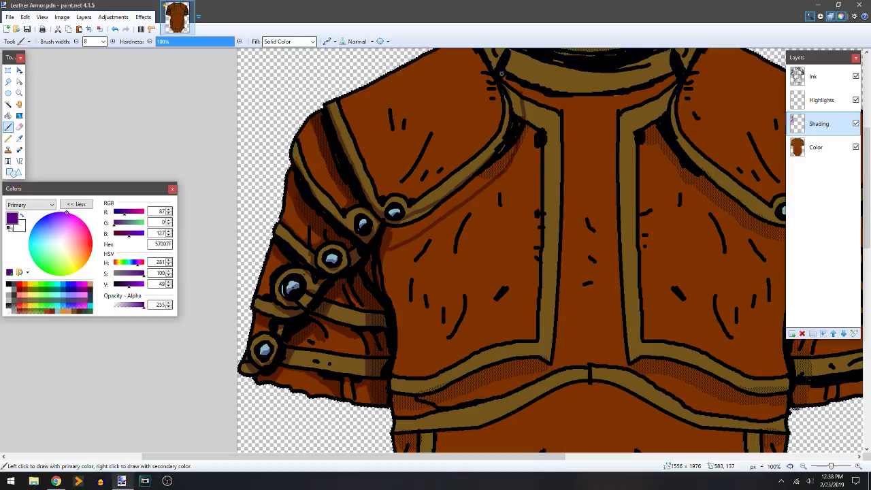
{"action": "key", "text": "f"}
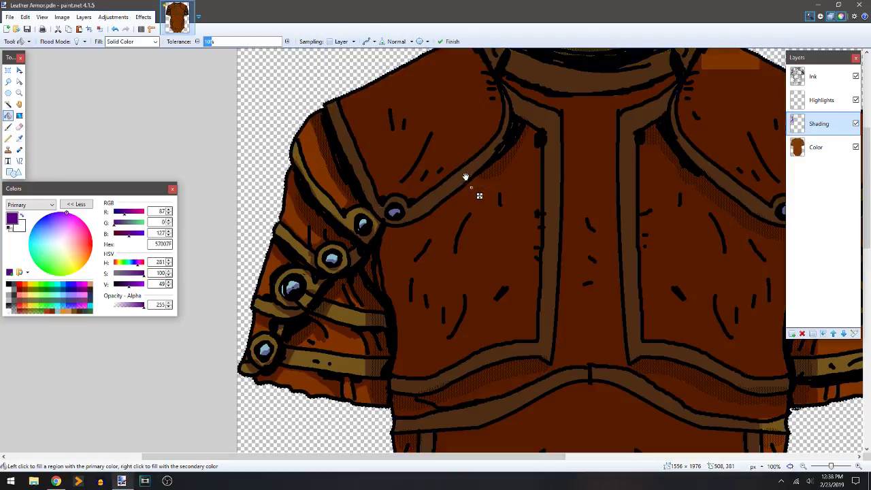
- Close the shadow outline beneath the left shoulder trim on the chest and fill it with the purple shading colour
{"action": "left_click", "coordinate": [471, 185]}
{"action": "key", "text": "ctrl+z"}
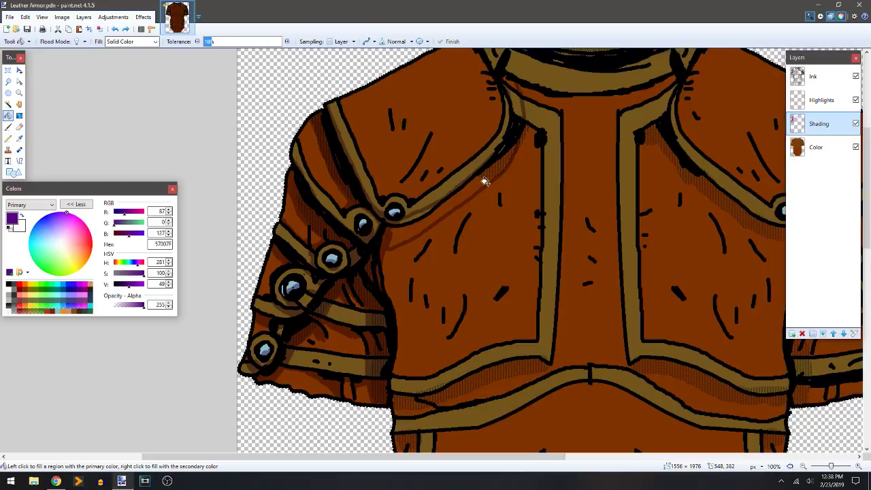
{"action": "key", "text": "b"}
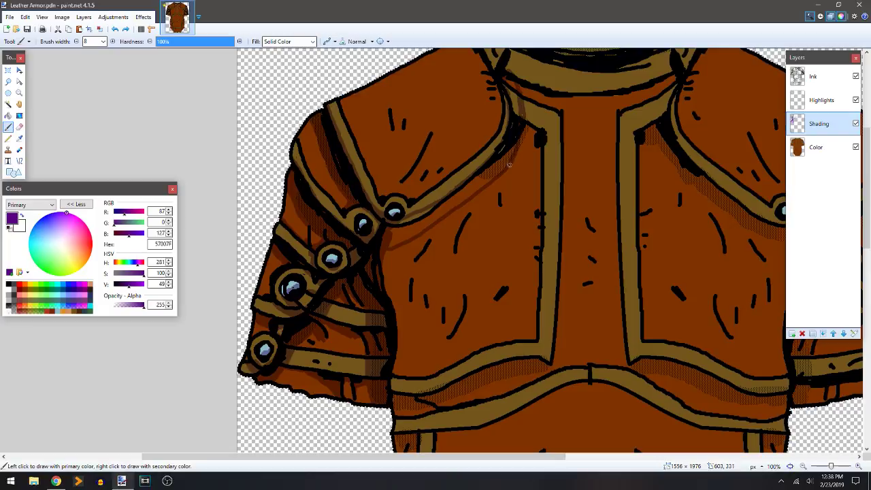
{"action": "key", "text": "f"}
{"action": "left_click", "coordinate": [451, 201]}
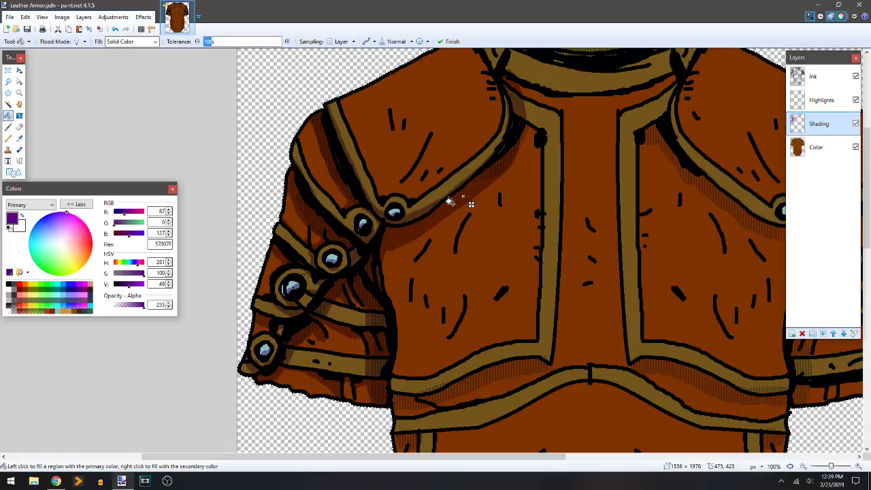
- Outline a curved shadow along the lower and inner edge of the left shoulder pad and fill it
{"action": "key", "text": "b"}
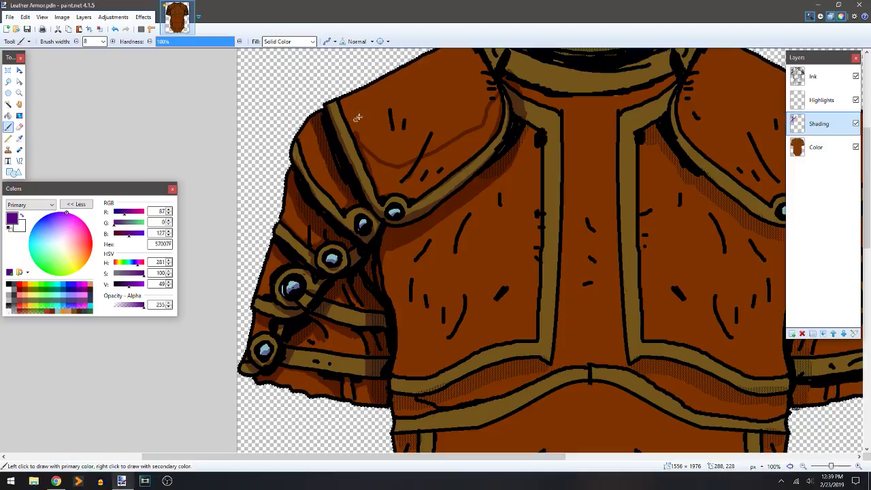
{"action": "key", "text": "f"}
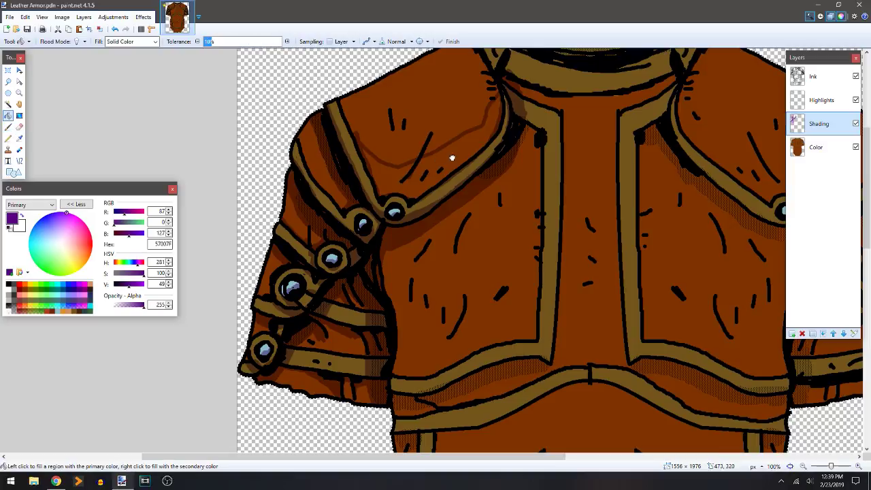
{"action": "left_click", "coordinate": [439, 160]}
{"action": "left_click_drag", "start_coordinate": [439, 161], "coordinate": [406, 203]}
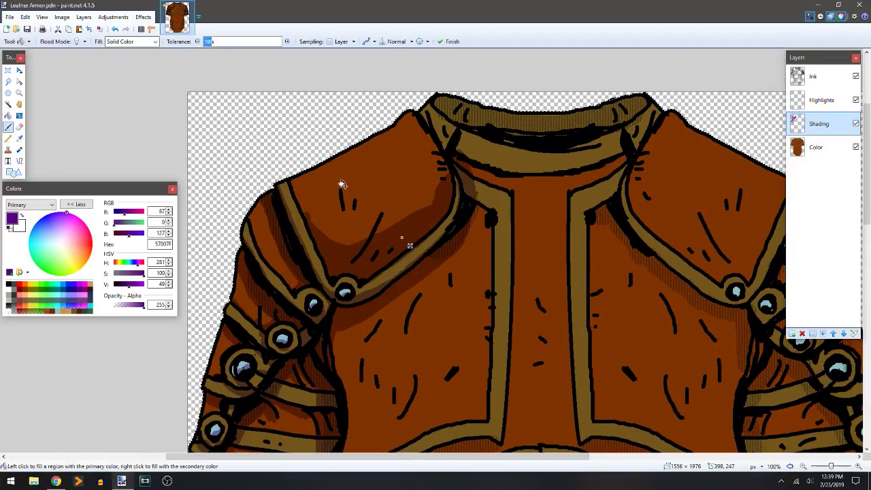
- Fill the inside back of the collar with the purple shading colour
{"action": "key", "text": "b"}
{"action": "key", "text": "e"}
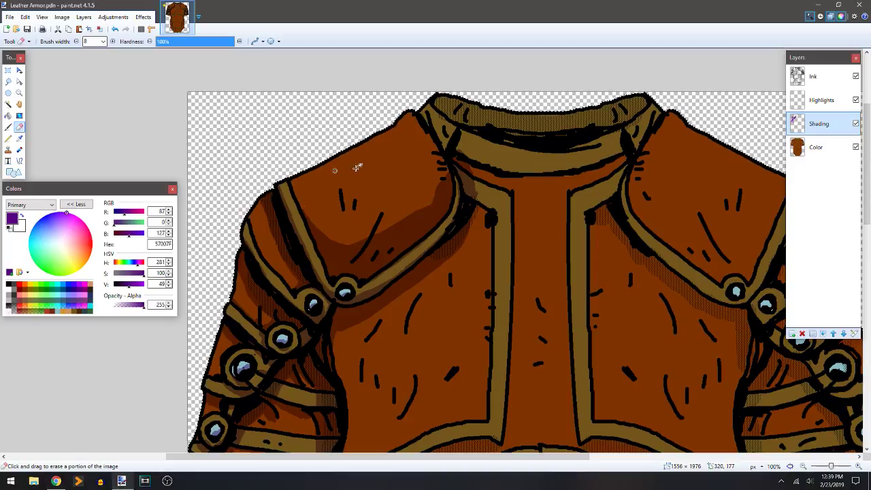
{"action": "key", "text": "o"}
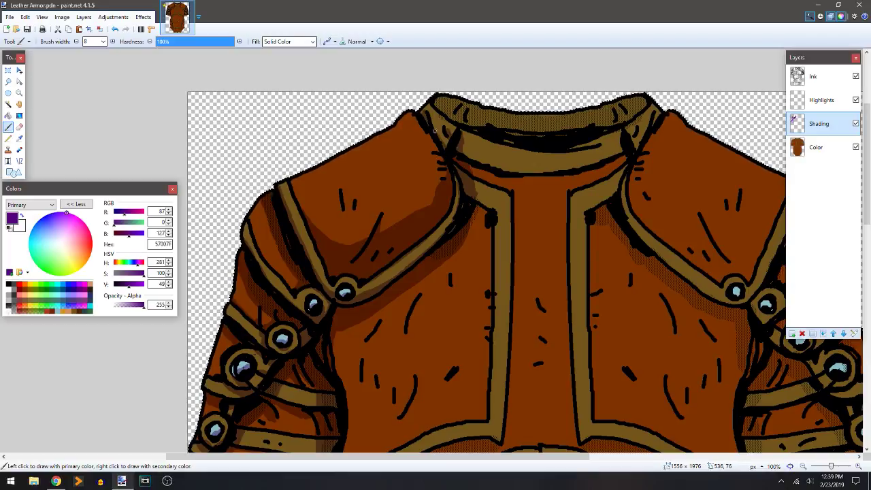
{"action": "left_click_drag", "start_coordinate": [556, 88], "coordinate": [463, 127]}
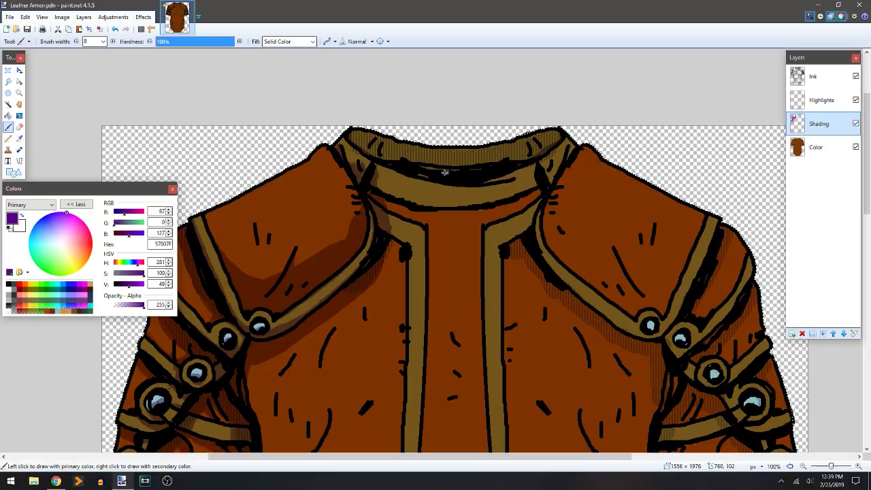
{"action": "key", "text": "f"}
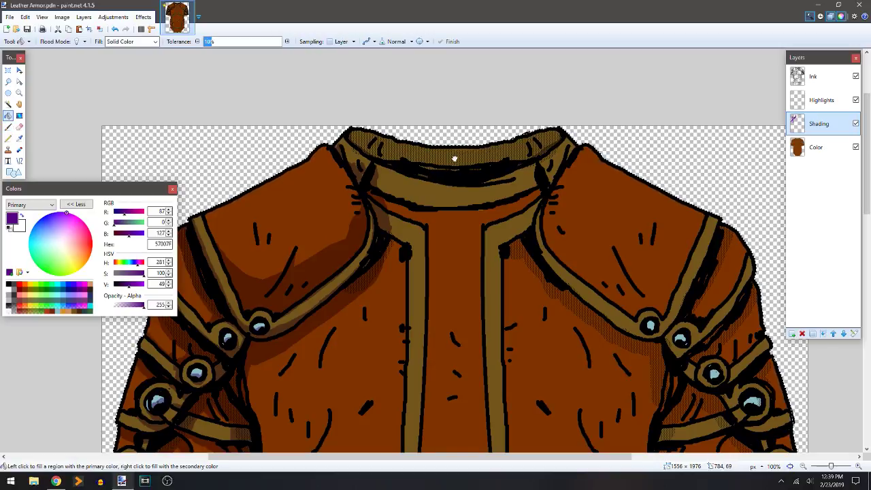
{"action": "left_click", "coordinate": [456, 158]}
- Outline a shadow along the inner and lower edges of the left chest panel and its trim, and fill it
{"action": "key", "text": "b"}
{"action": "scroll", "coordinate": [453, 204], "scroll_direction": "down", "scroll_amount": 1}
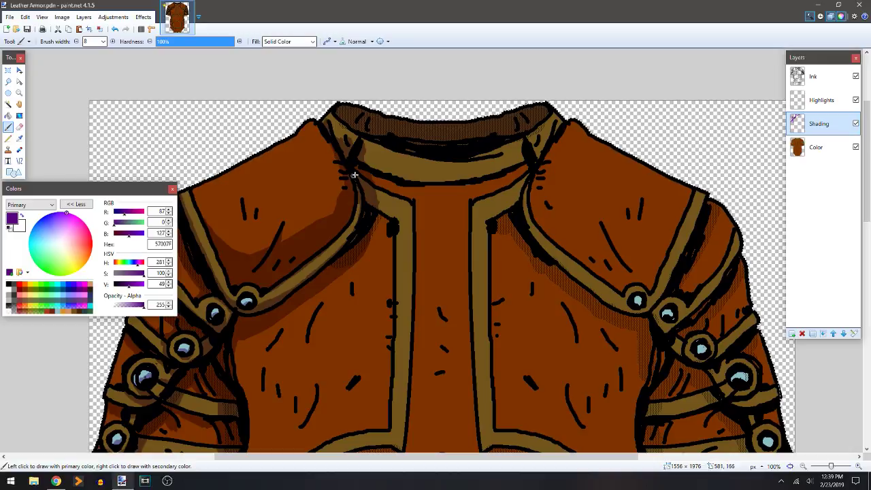
{"action": "mouse_move", "coordinate": [409, 239]}
{"action": "left_mouse_down"}
{"action": "mouse_move", "coordinate": [483, 123]}
{"action": "mouse_move", "coordinate": [446, 188]}
{"action": "mouse_move", "coordinate": [466, 235]}
{"action": "left_mouse_up"}
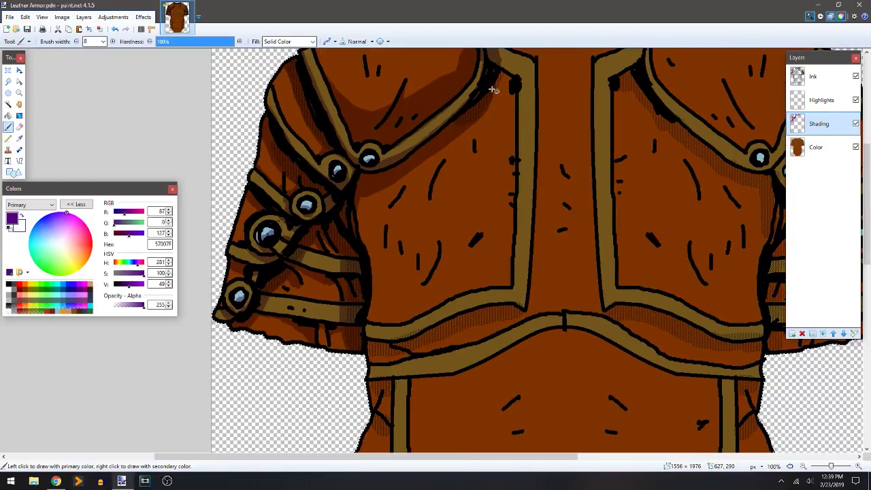
{"action": "mouse_move", "coordinate": [503, 60]}
{"action": "left_mouse_down"}
{"action": "mouse_move", "coordinate": [521, 79]}
{"action": "mouse_move", "coordinate": [523, 103]}
{"action": "mouse_move", "coordinate": [511, 286]}
{"action": "mouse_move", "coordinate": [395, 325]}
{"action": "mouse_move", "coordinate": [363, 320]}
{"action": "mouse_move", "coordinate": [447, 286]}
{"action": "mouse_move", "coordinate": [479, 256]}
{"action": "mouse_move", "coordinate": [502, 198]}
{"action": "mouse_move", "coordinate": [504, 149]}
{"action": "left_mouse_up"}
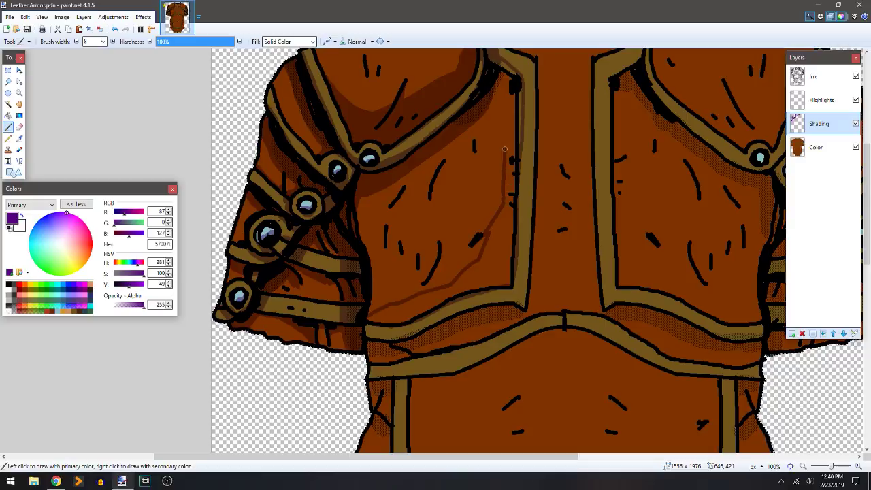
{"action": "left_click_drag", "start_coordinate": [497, 95], "coordinate": [490, 61]}
{"action": "key", "text": "f"}
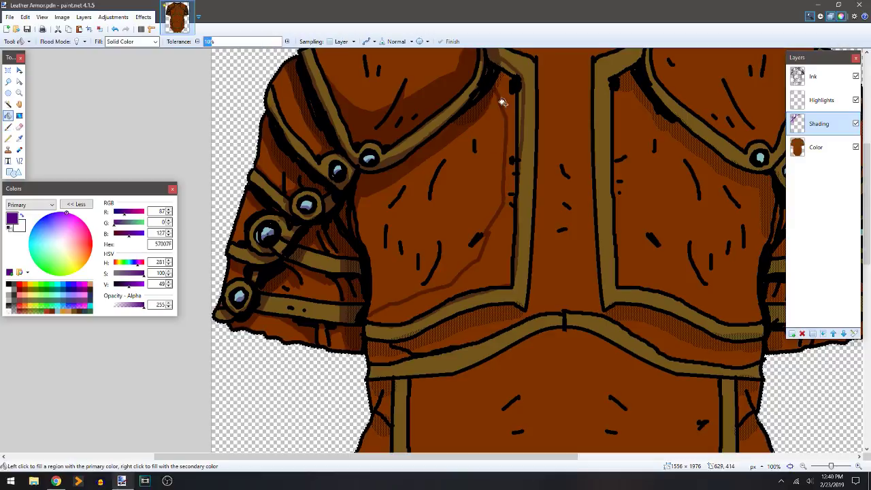
{"action": "left_click", "coordinate": [501, 108]}
- Outline shadows on the left chest panel's lower trim and the leather band beneath it, and fill the band's shadow
{"action": "key", "text": "b"}
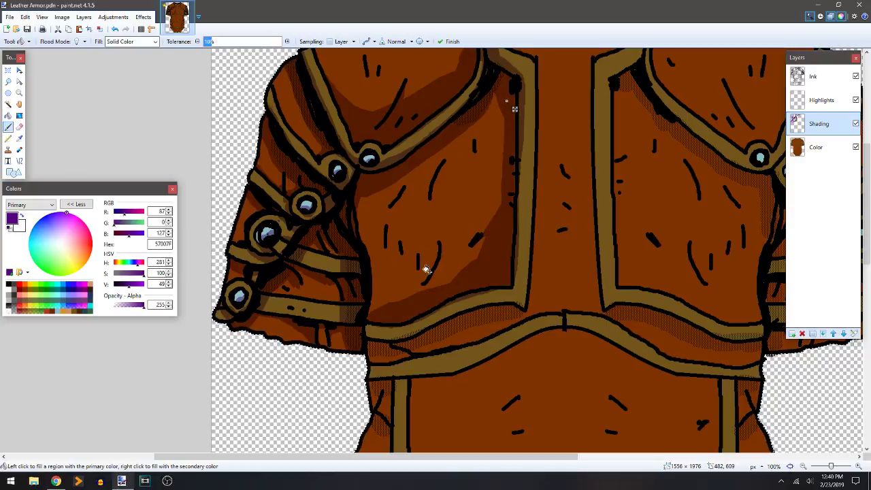
{"action": "left_click_drag", "start_coordinate": [421, 245], "coordinate": [430, 215]}
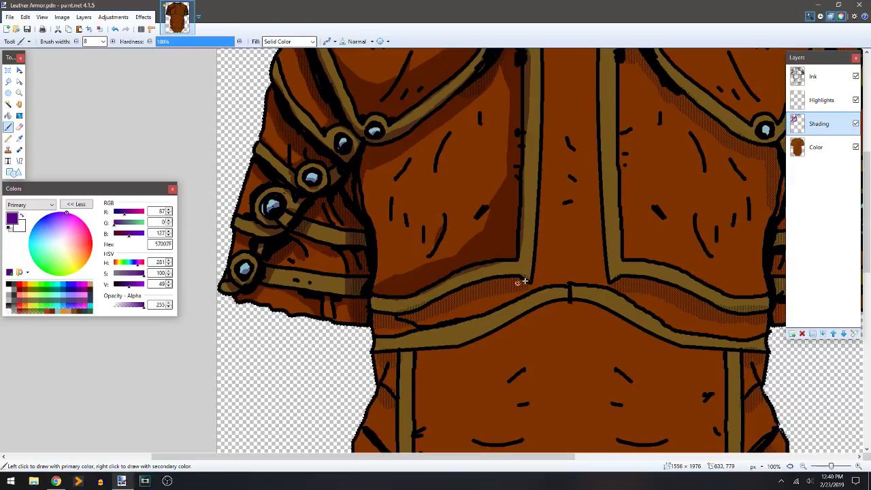
{"action": "mouse_move", "coordinate": [526, 283]}
{"action": "left_mouse_down"}
{"action": "mouse_move", "coordinate": [416, 319]}
{"action": "mouse_move", "coordinate": [376, 345]}
{"action": "left_mouse_up"}
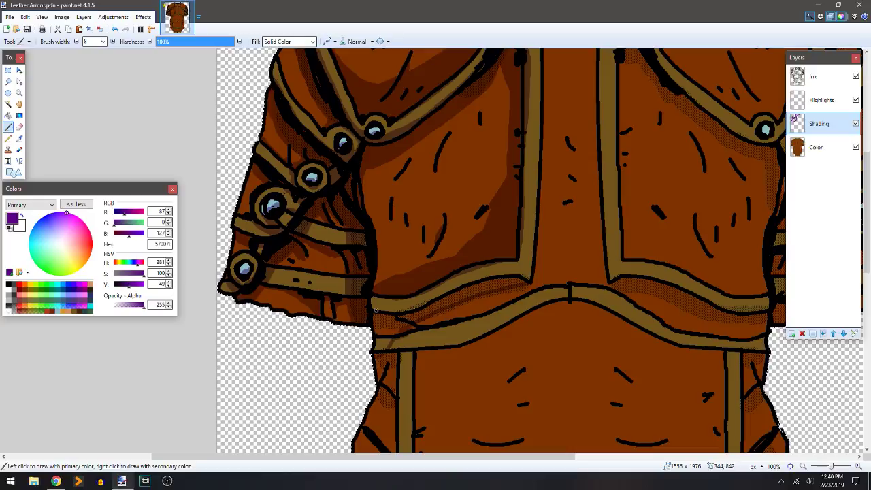
{"action": "left_click_drag", "start_coordinate": [375, 309], "coordinate": [471, 280]}
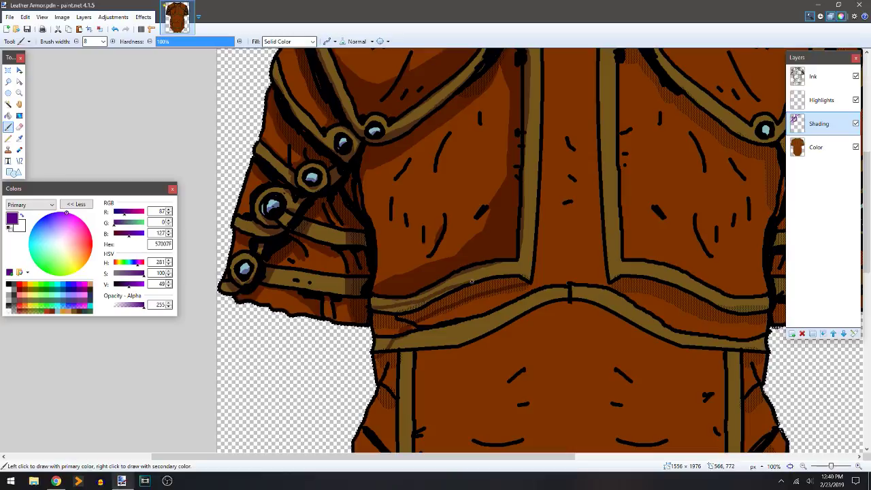
{"action": "key", "text": "f"}
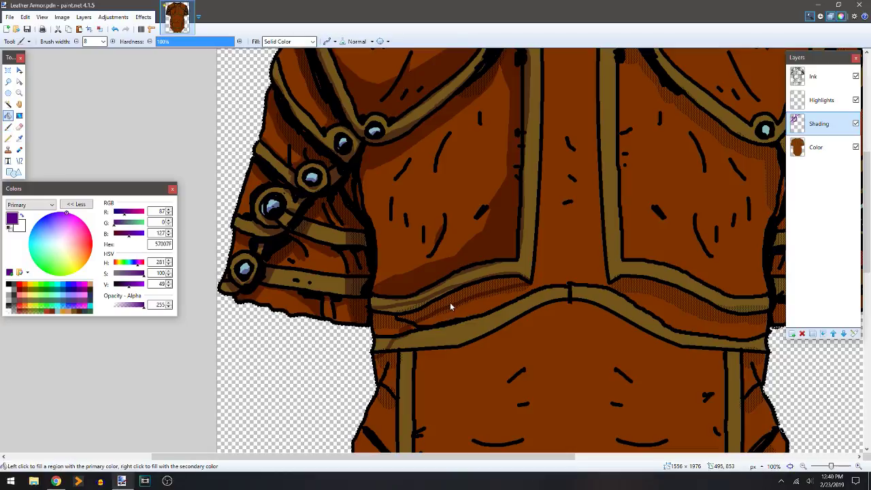
{"action": "left_click", "coordinate": [439, 308]}
- Outline a shadow beneath the left half of the curved waist trim, across the top of the upper belly plate, and fill it
{"action": "key", "text": "b"}
{"action": "left_click_drag", "start_coordinate": [461, 328], "coordinate": [472, 213]}
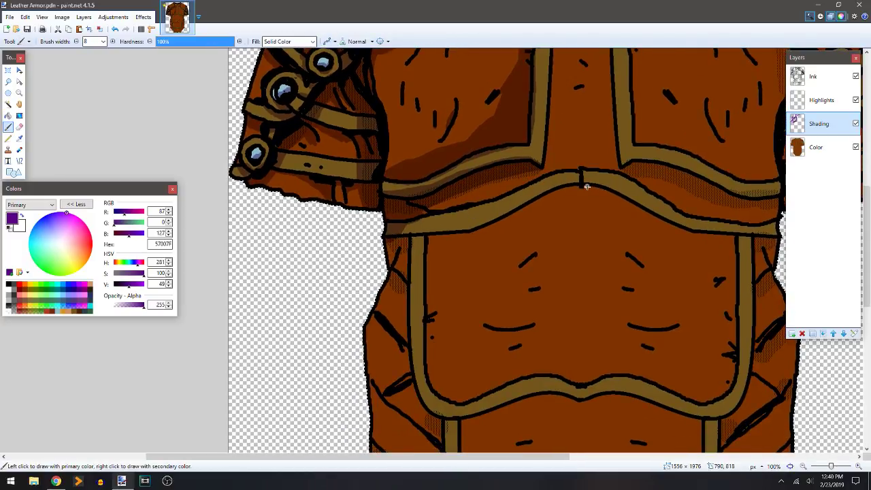
{"action": "mouse_move", "coordinate": [578, 198]}
{"action": "left_mouse_down"}
{"action": "mouse_move", "coordinate": [486, 238]}
{"action": "mouse_move", "coordinate": [426, 248]}
{"action": "mouse_move", "coordinate": [369, 280]}
{"action": "left_mouse_up"}
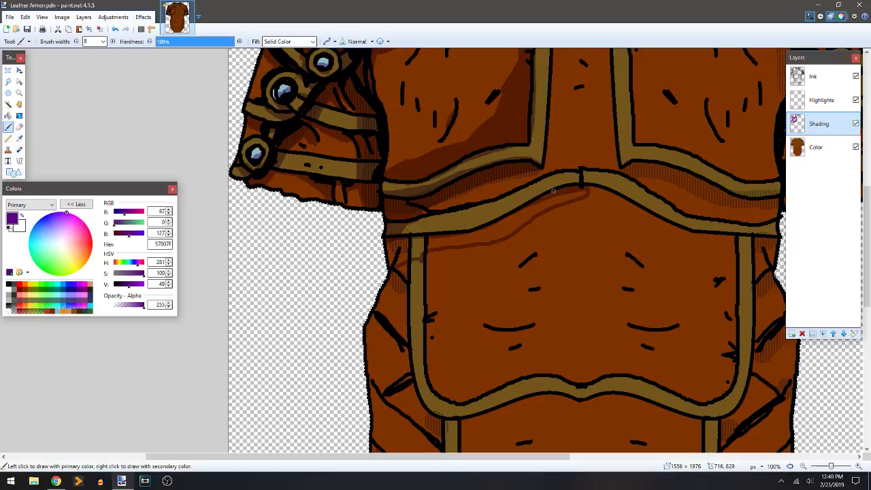
{"action": "key", "text": "f"}
{"action": "left_click", "coordinate": [488, 237]}
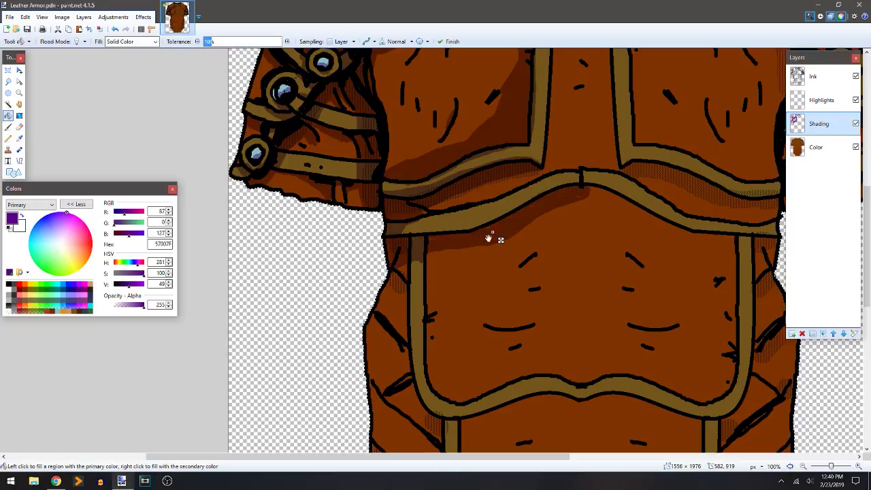
- Paint and fill a shadow along the lower edge of the curved waist trim's left half
{"action": "key", "text": "b"}
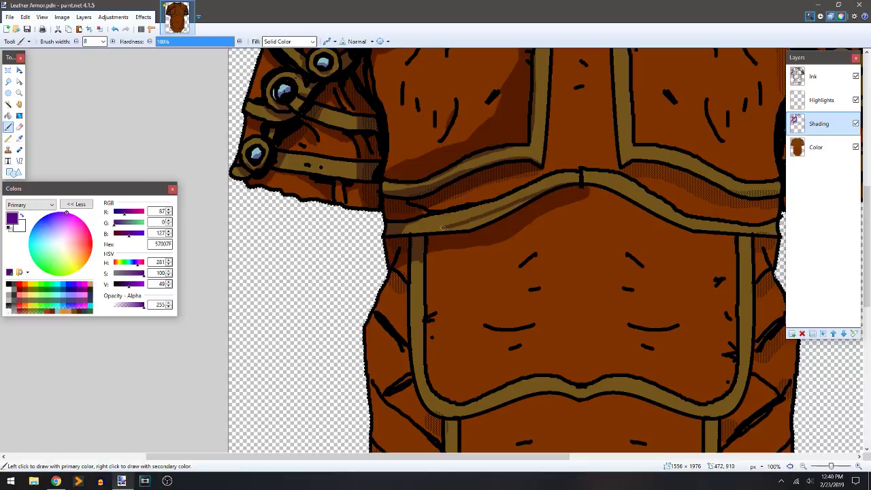
{"action": "key", "text": "f"}
{"action": "left_click", "coordinate": [488, 233]}
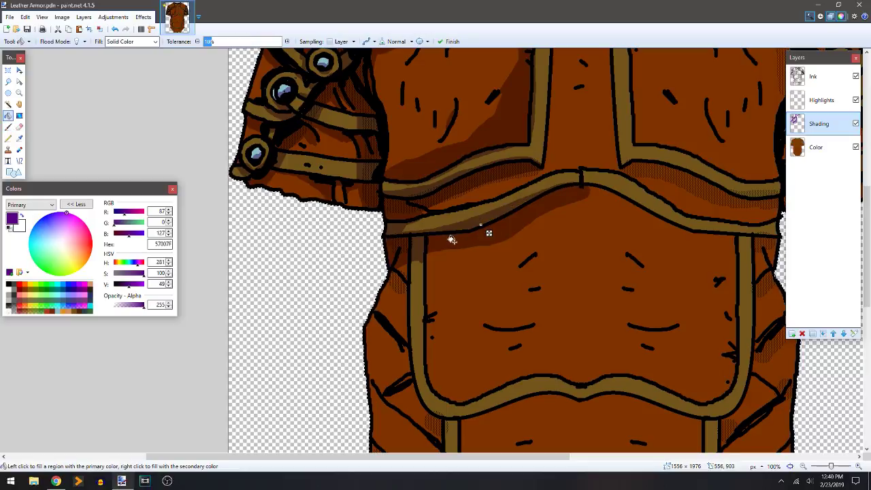
- Shade the left side leather beside the belly plates, the second plate's left trim and the area beneath the upper plate's trim
{"action": "key", "text": "b"}
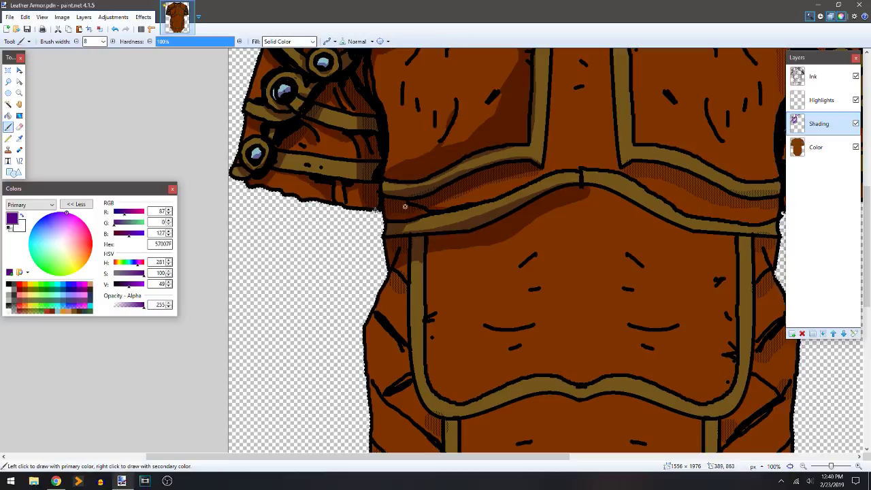
{"action": "scroll", "coordinate": [411, 201], "scroll_direction": "down", "scroll_amount": 1}
{"action": "scroll", "coordinate": [412, 200], "scroll_direction": "down", "scroll_amount": 2}
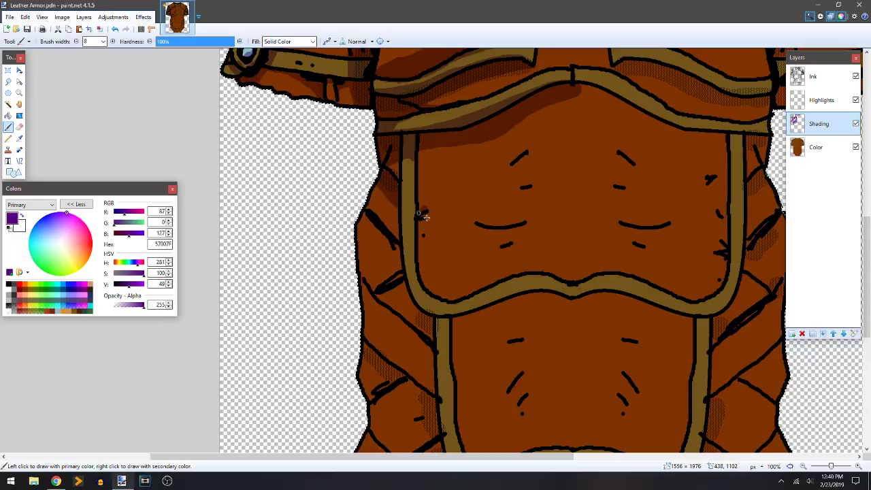
{"action": "mouse_move", "coordinate": [476, 253]}
{"action": "left_mouse_down"}
{"action": "mouse_move", "coordinate": [480, 210]}
{"action": "mouse_move", "coordinate": [441, 181]}
{"action": "left_mouse_up"}
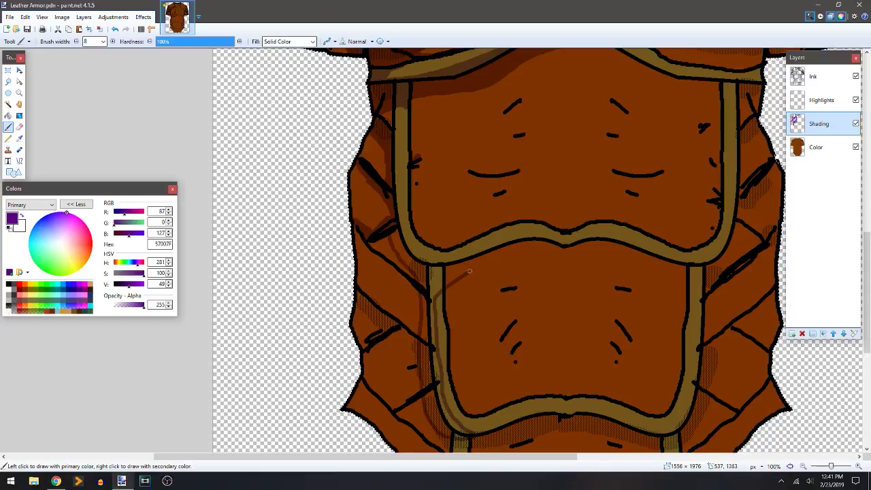
{"action": "left_click_drag", "start_coordinate": [469, 270], "coordinate": [536, 257]}
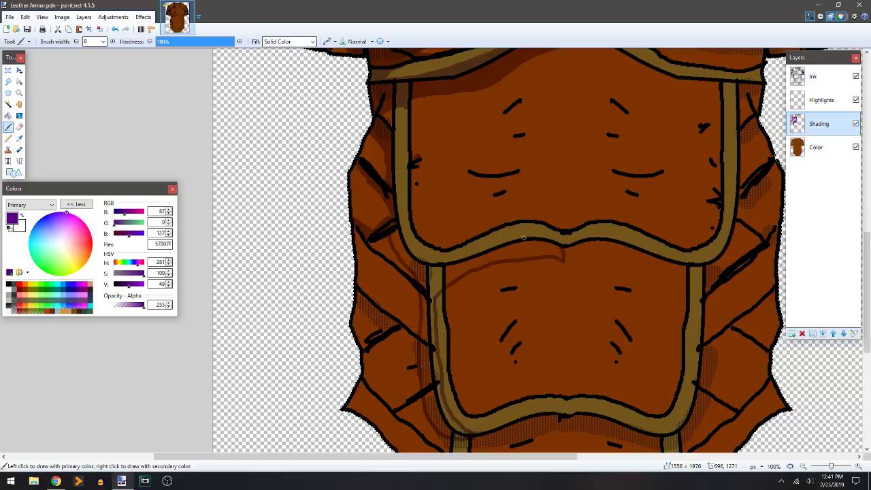
{"action": "left_click_drag", "start_coordinate": [435, 262], "coordinate": [388, 227]}
{"action": "key", "text": "f"}
{"action": "left_click", "coordinate": [467, 268]}
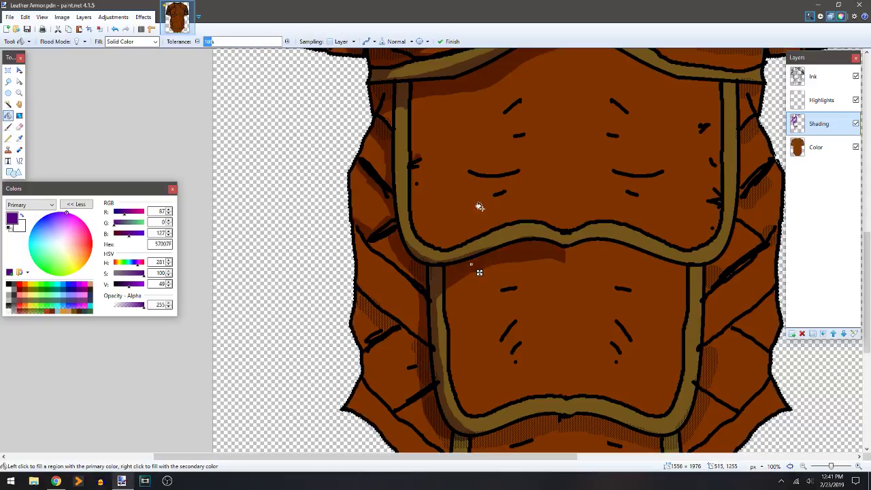
- Outline a shadow along the left and lower-left edges of the upper belly plate and fill it
{"action": "key", "text": "b"}
{"action": "left_click_drag", "start_coordinate": [543, 176], "coordinate": [525, 134]}
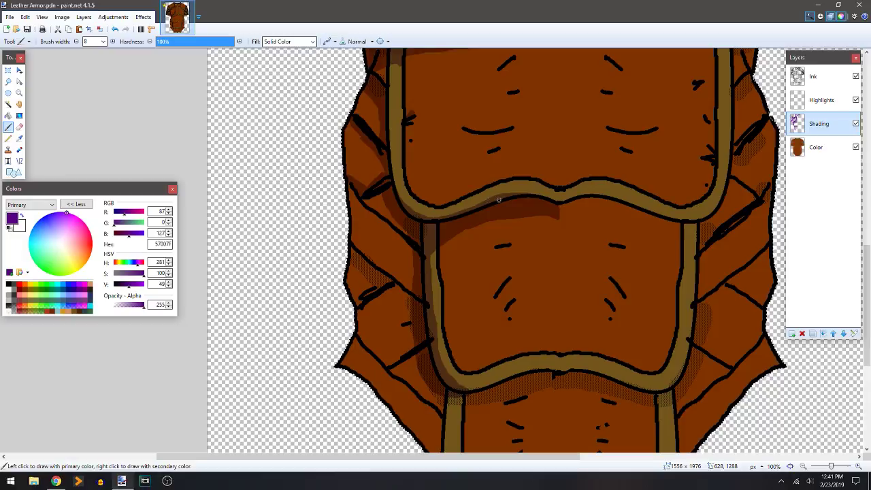
{"action": "left_click_drag", "start_coordinate": [459, 181], "coordinate": [415, 272]}
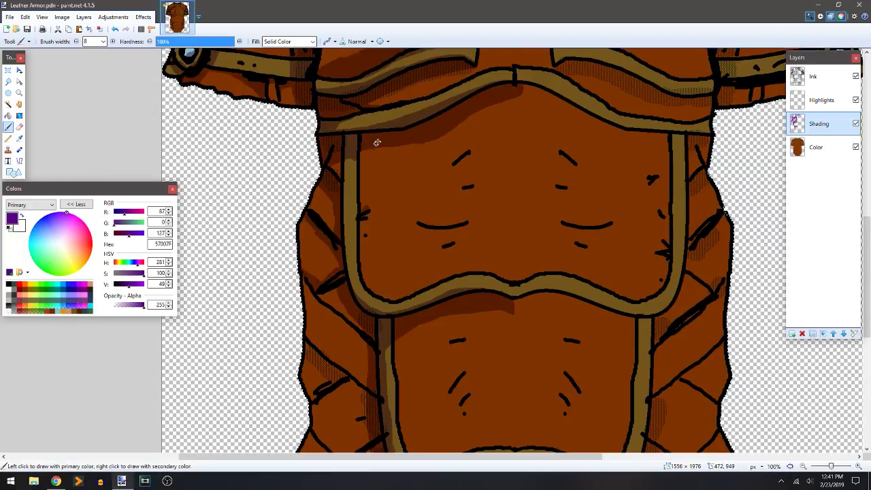
{"action": "mouse_move", "coordinate": [375, 140]}
{"action": "left_mouse_down"}
{"action": "mouse_move", "coordinate": [382, 245]}
{"action": "mouse_move", "coordinate": [414, 260]}
{"action": "mouse_move", "coordinate": [476, 266]}
{"action": "mouse_move", "coordinate": [504, 283]}
{"action": "mouse_move", "coordinate": [463, 275]}
{"action": "mouse_move", "coordinate": [381, 296]}
{"action": "left_mouse_up"}
{"action": "left_click_drag", "start_coordinate": [360, 249], "coordinate": [360, 185]}
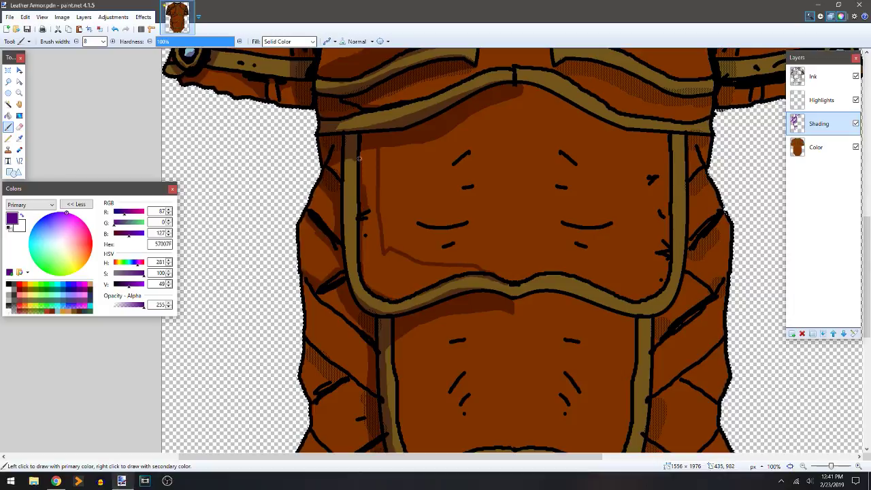
{"action": "key", "text": "f"}
{"action": "left_click", "coordinate": [380, 269]}
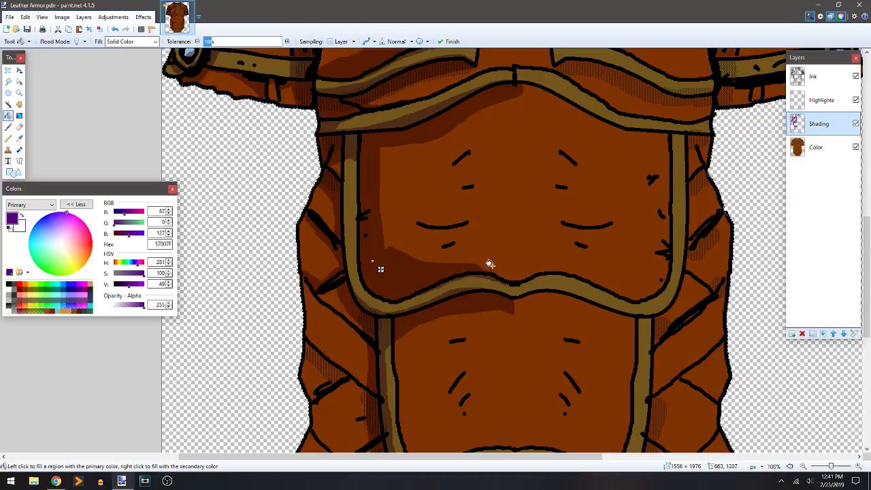
{"action": "key", "text": "b"}
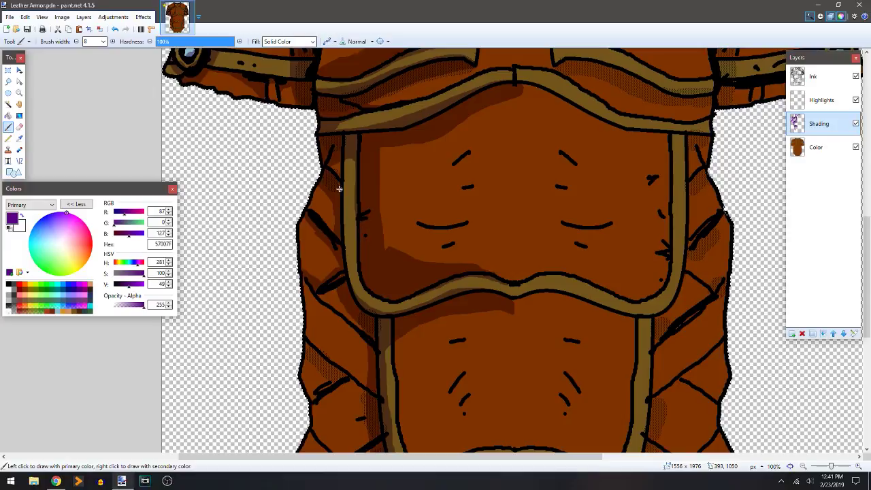
{"action": "scroll", "coordinate": [470, 146], "scroll_direction": "down", "scroll_amount": 4}
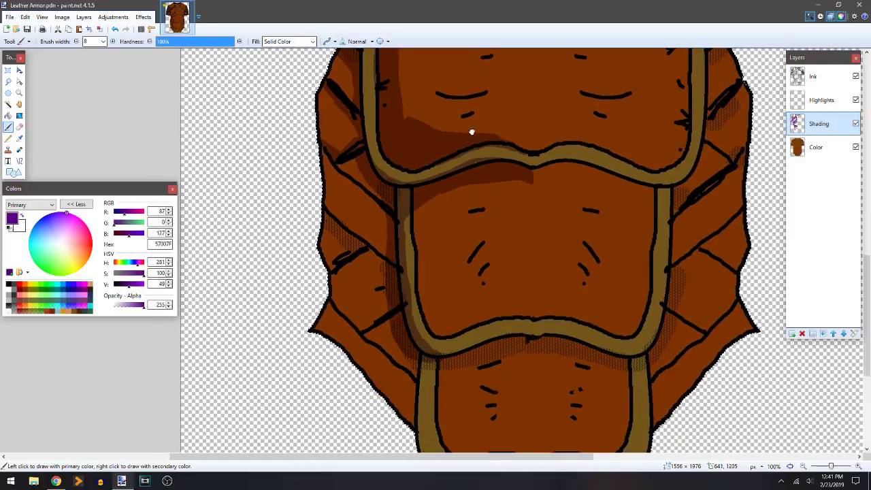
- Shade the folds of the left side leather beside the middle belly plate
{"action": "scroll", "coordinate": [471, 132], "scroll_direction": "down", "scroll_amount": 1}
{"action": "key", "text": "e"}
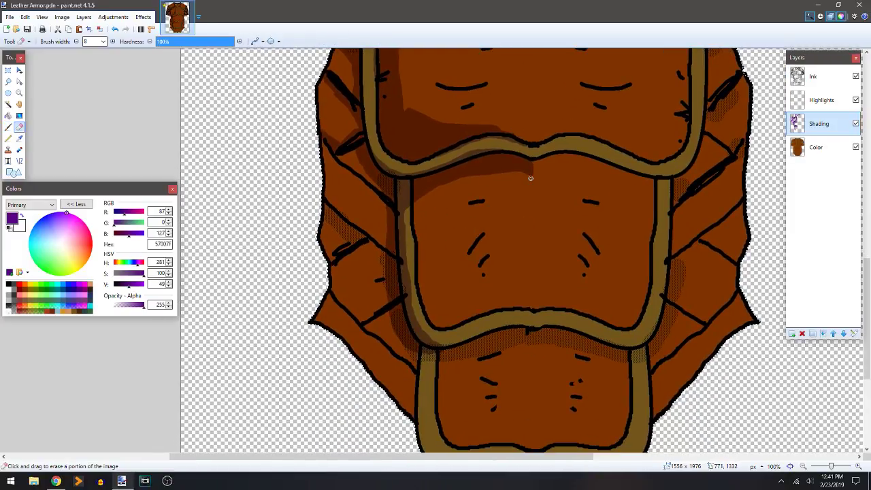
{"action": "key", "text": "b"}
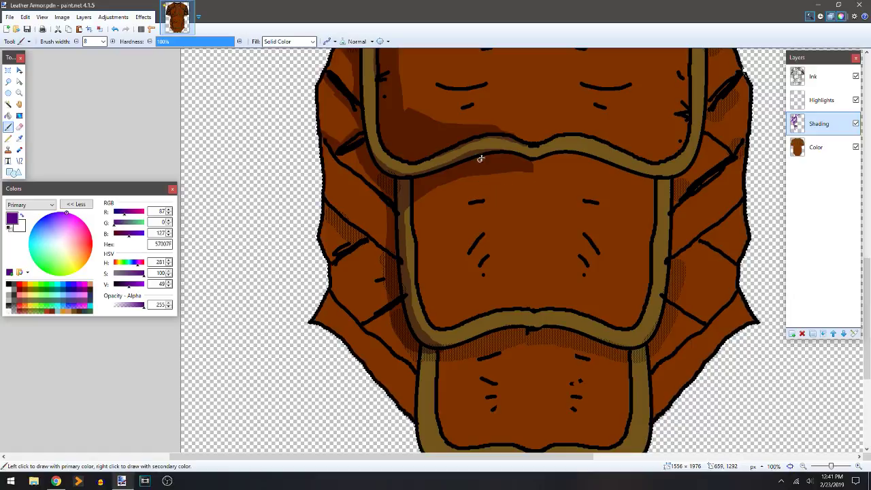
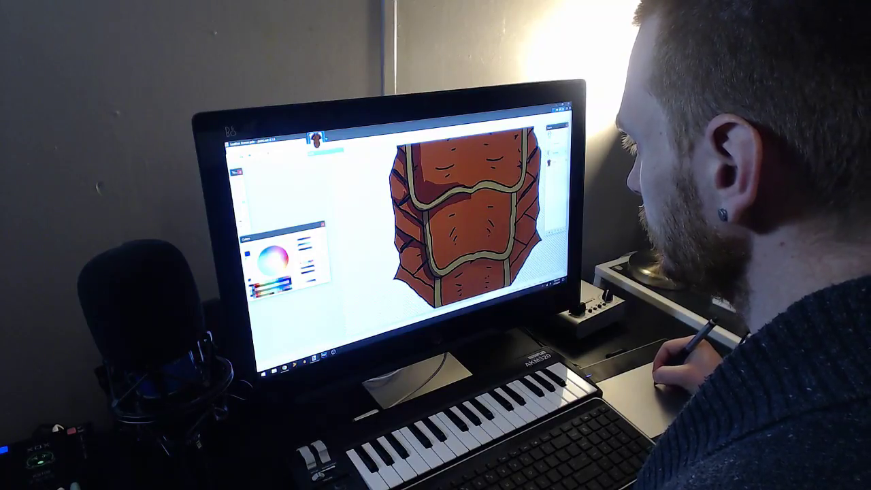
{"action": "left_click_drag", "start_coordinate": [429, 225], "coordinate": [426, 195]}
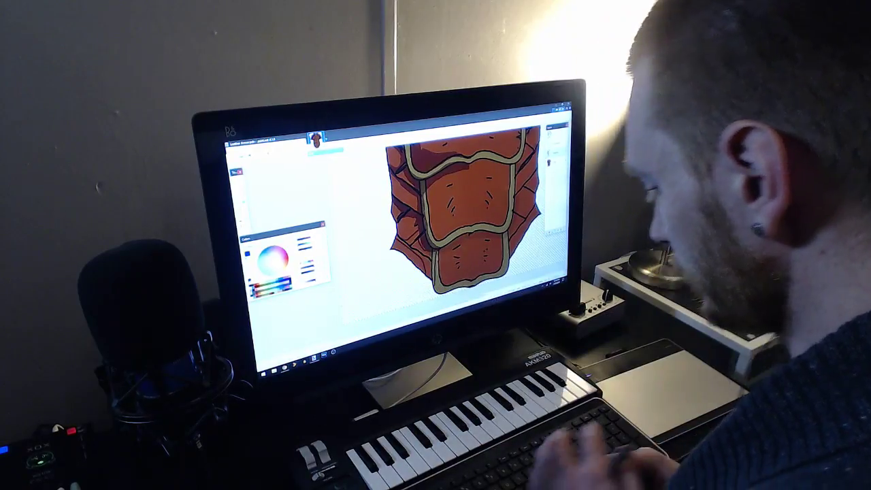
{"action": "left_click", "coordinate": [428, 262]}
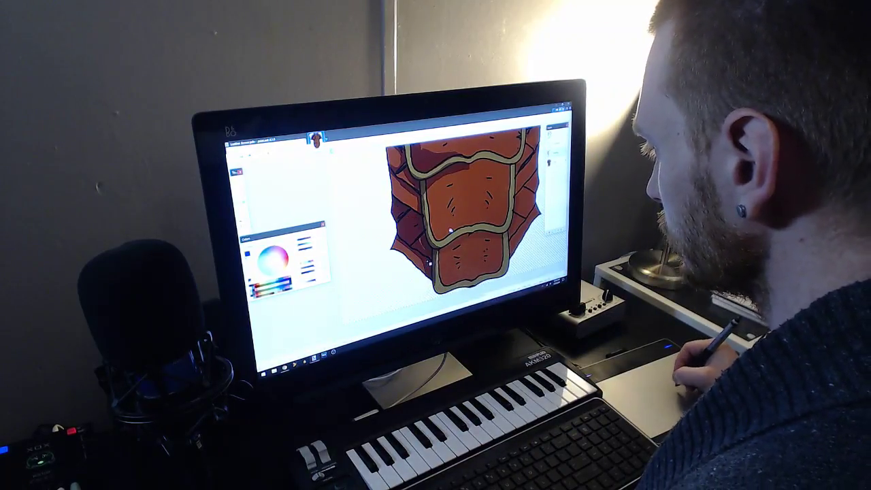
{"action": "key", "text": "ctrl+z"}
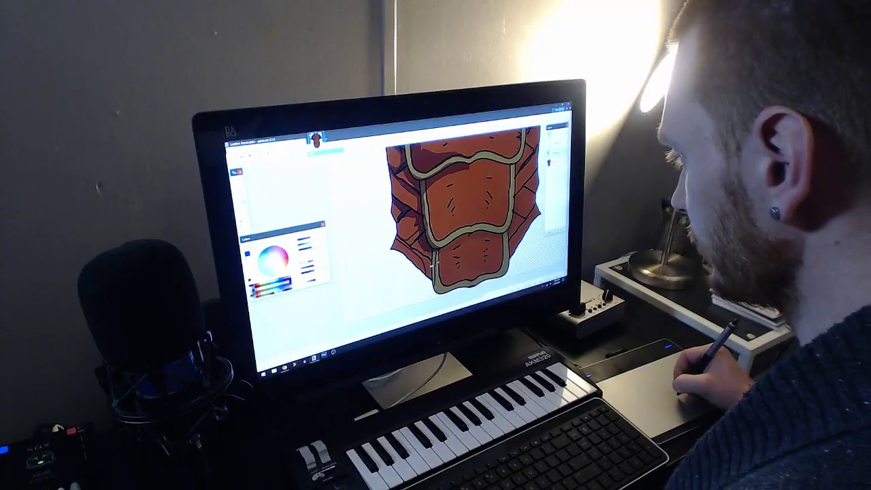
{"action": "left_click", "coordinate": [429, 264]}
{"action": "key", "text": "ctrl+z"}
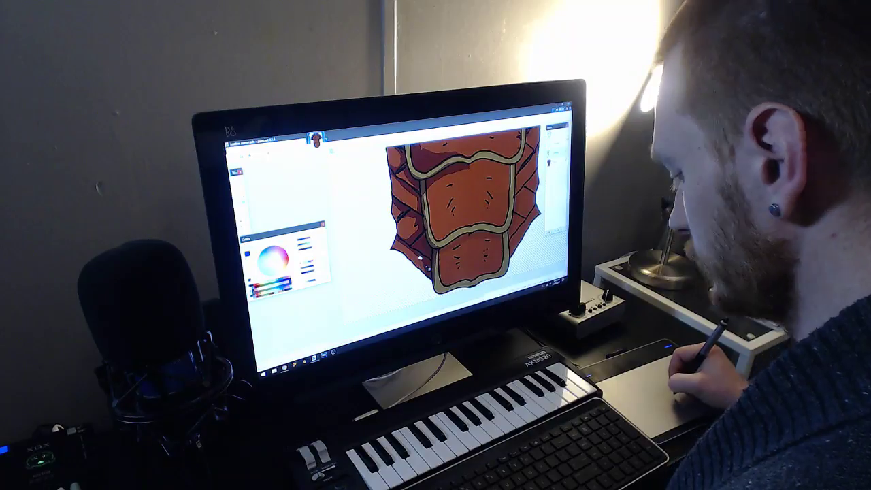
- Shade the lowest belly plate's left and lower-left edges, its left trim and the adjoining side leather
{"action": "left_click_drag", "start_coordinate": [447, 202], "coordinate": [419, 213]}
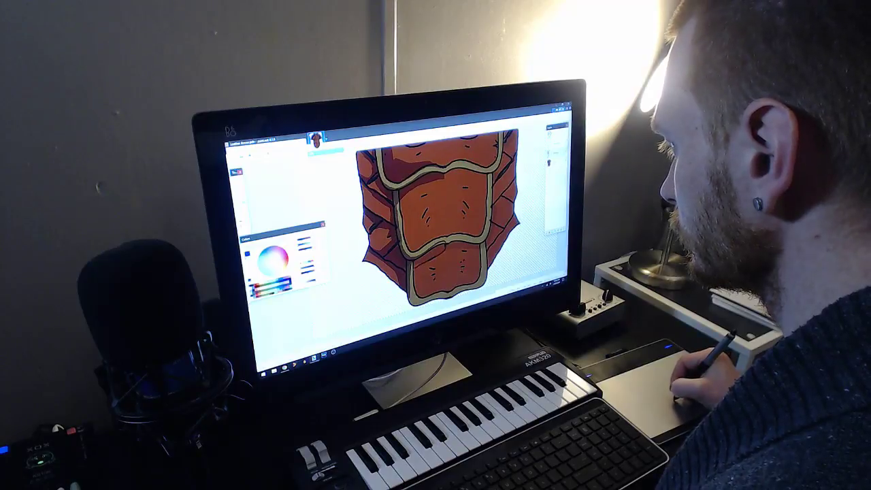
{"action": "left_click_drag", "start_coordinate": [435, 251], "coordinate": [445, 199]}
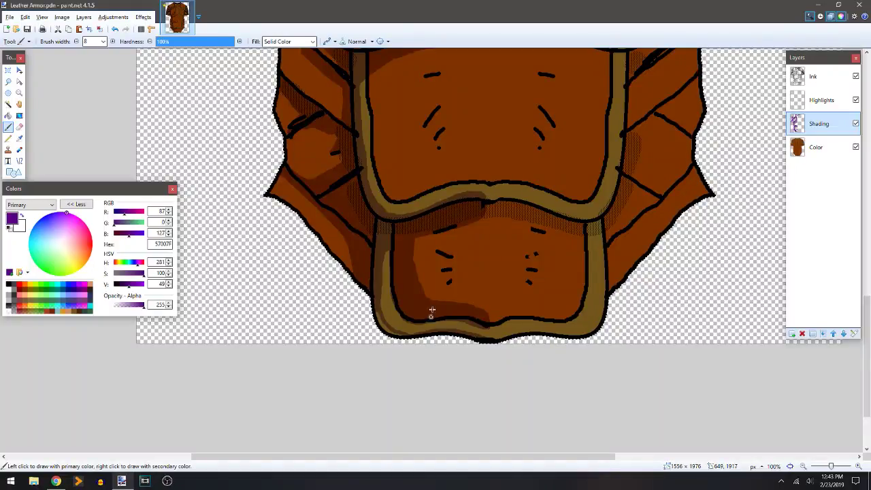
{"action": "key", "text": "f"}
{"action": "left_click", "coordinate": [390, 335]}
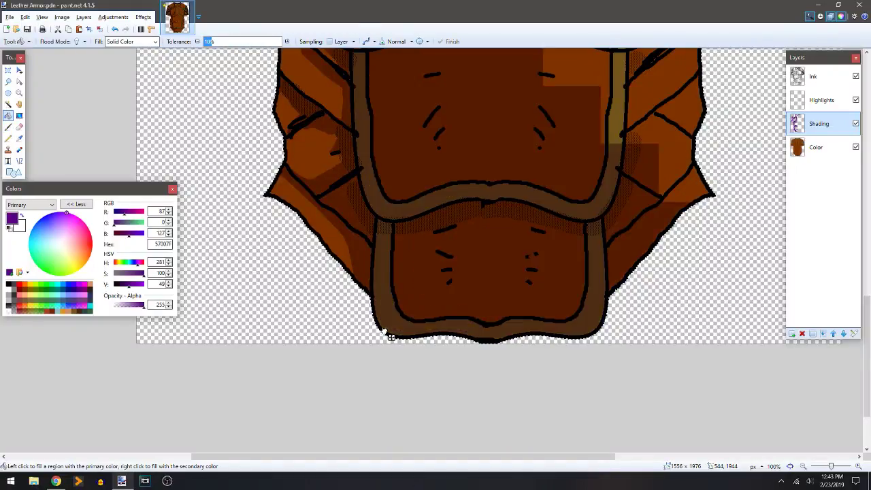
{"action": "key", "text": "ctrl+z"}
- Outline a shadow along the left and lower-left edges of the middle belly plate and fill it
{"action": "key", "text": "b"}
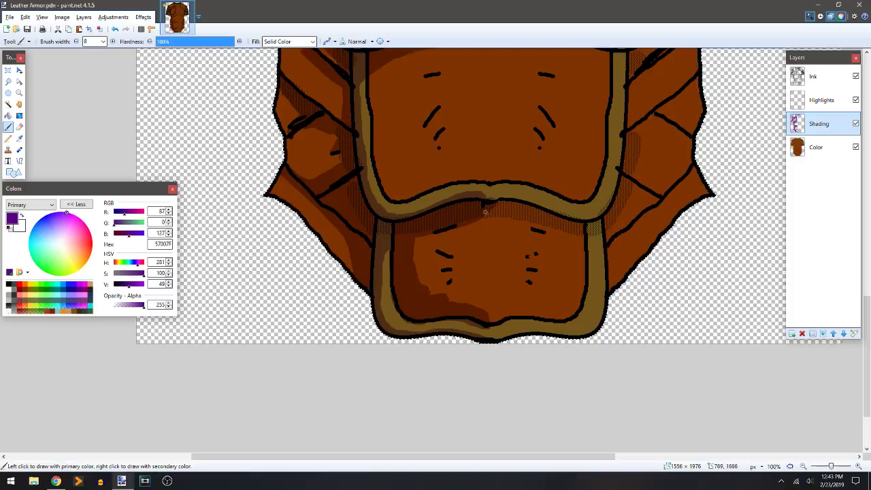
{"action": "scroll", "coordinate": [531, 229], "scroll_direction": "up", "scroll_amount": 3}
{"action": "mouse_move", "coordinate": [396, 168]}
{"action": "left_mouse_down"}
{"action": "mouse_move", "coordinate": [416, 257]}
{"action": "mouse_move", "coordinate": [436, 279]}
{"action": "mouse_move", "coordinate": [489, 287]}
{"action": "left_mouse_up"}
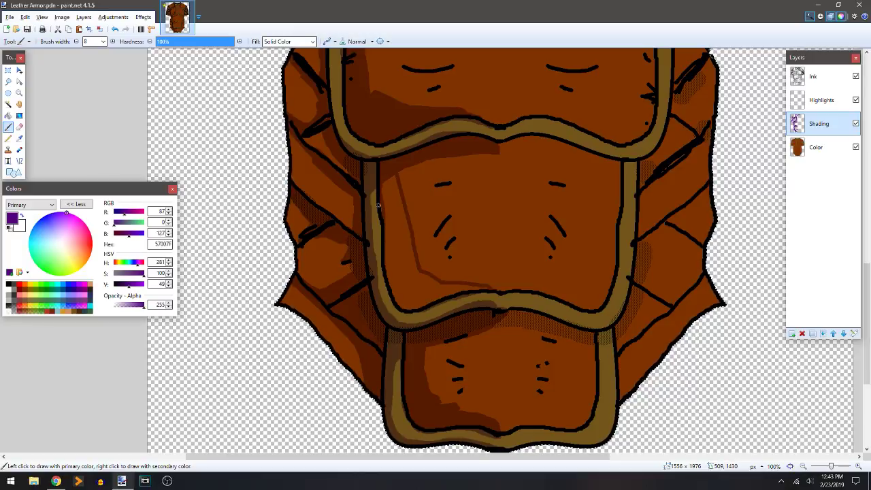
{"action": "key", "text": "f"}
{"action": "left_click", "coordinate": [401, 252]}
- Outline a shadow along the lower edge of the collar trim's left half and fill it
{"action": "mouse_move", "coordinate": [521, 161]}
{"action": "left_mouse_down"}
{"action": "mouse_move", "coordinate": [509, 270]}
{"action": "mouse_move", "coordinate": [483, 366]}
{"action": "left_mouse_up"}
{"action": "scroll", "coordinate": [510, 272], "scroll_direction": "up", "scroll_amount": 5}
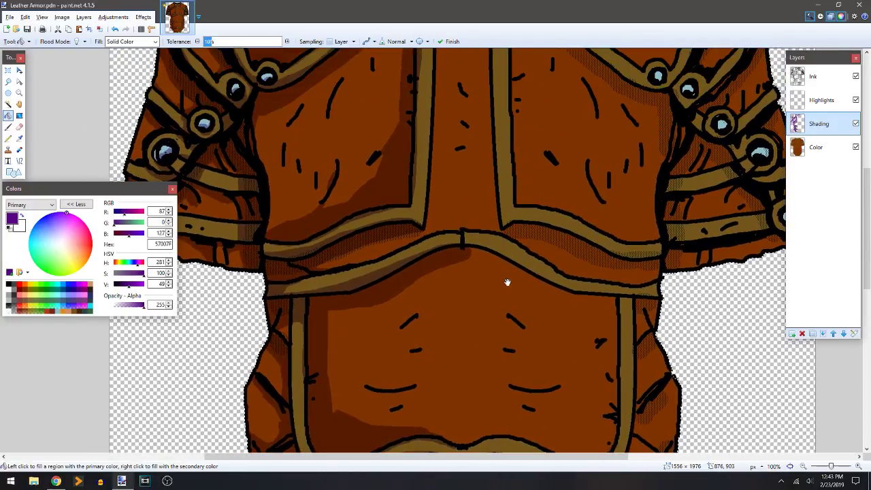
{"action": "scroll", "coordinate": [495, 278], "scroll_direction": "up", "scroll_amount": 5}
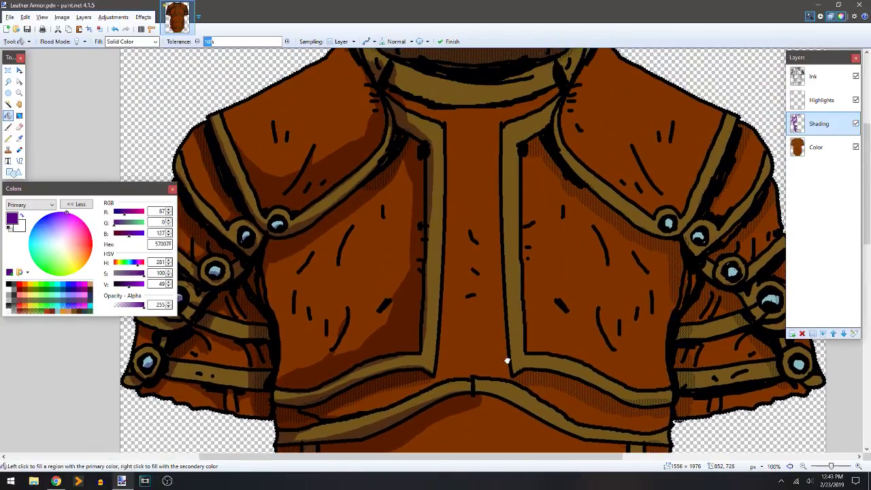
{"action": "key", "text": "b"}
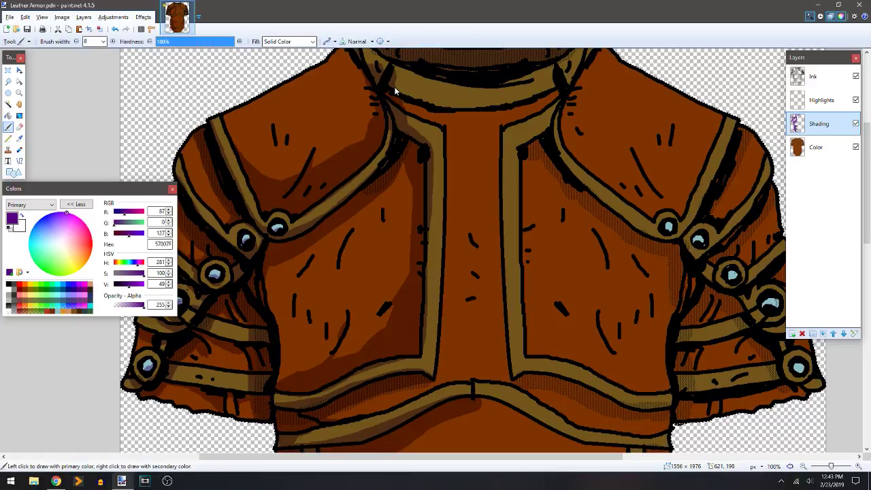
{"action": "left_click_drag", "start_coordinate": [416, 94], "coordinate": [470, 104]}
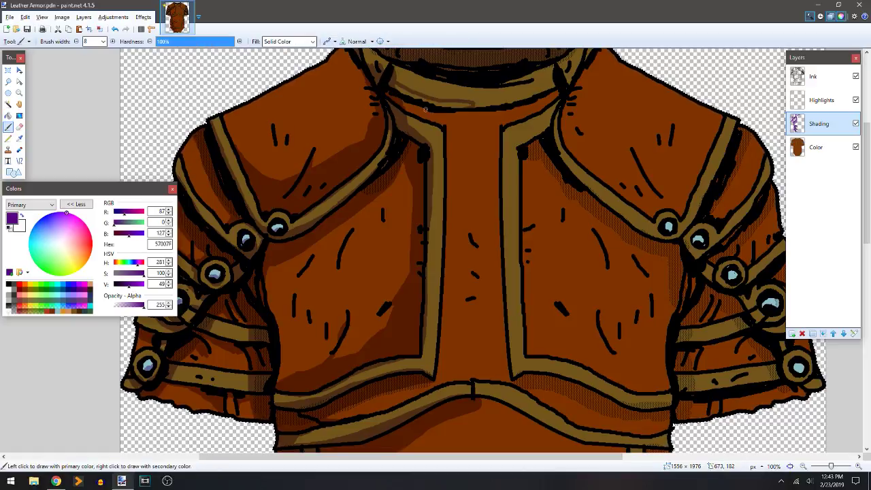
{"action": "key", "text": "f"}
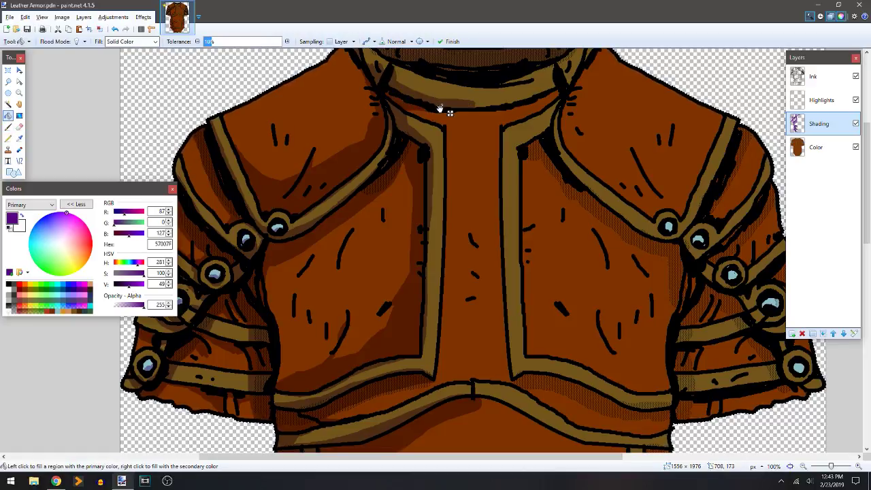
- Select the full-height left half of the Shading layer with a 784 × 1976 pixel rectangle
{"action": "scroll", "coordinate": [512, 140], "scroll_direction": "down", "scroll_amount": 3}
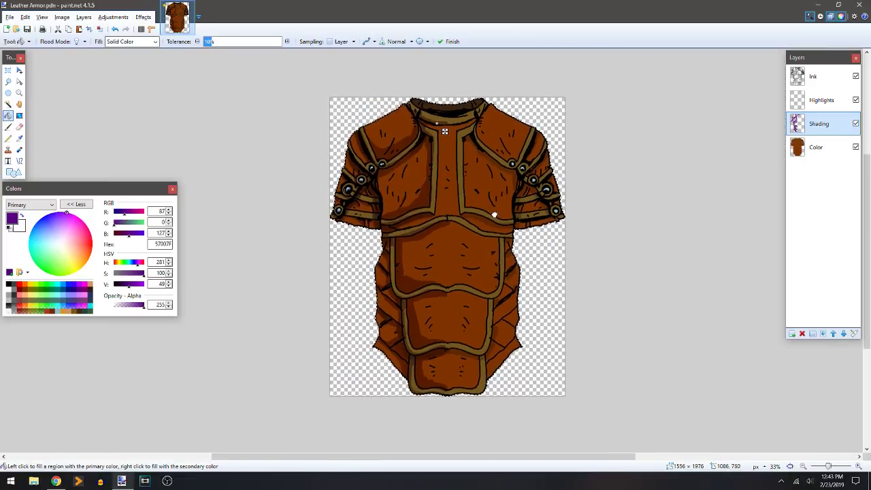
{"action": "left_click", "coordinate": [8, 71]}
{"action": "left_click_drag", "start_coordinate": [295, 76], "coordinate": [444, 396]}
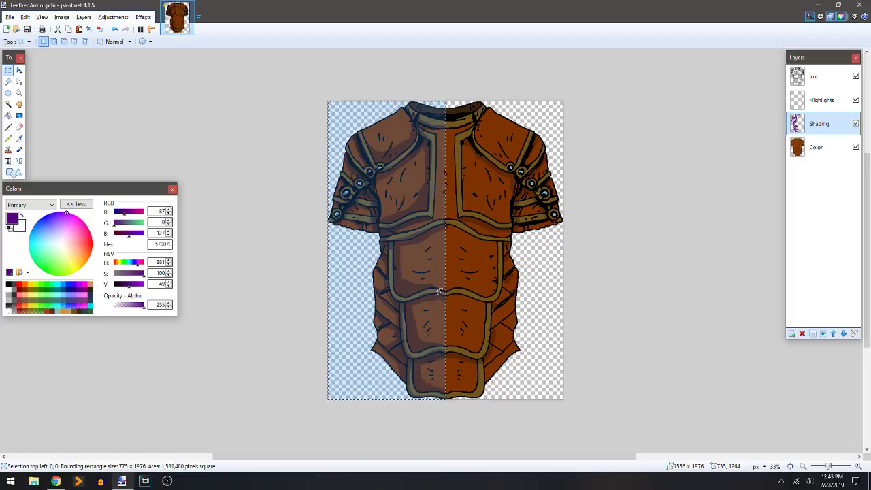
{"action": "left_click_drag", "start_coordinate": [313, 90], "coordinate": [449, 420]}
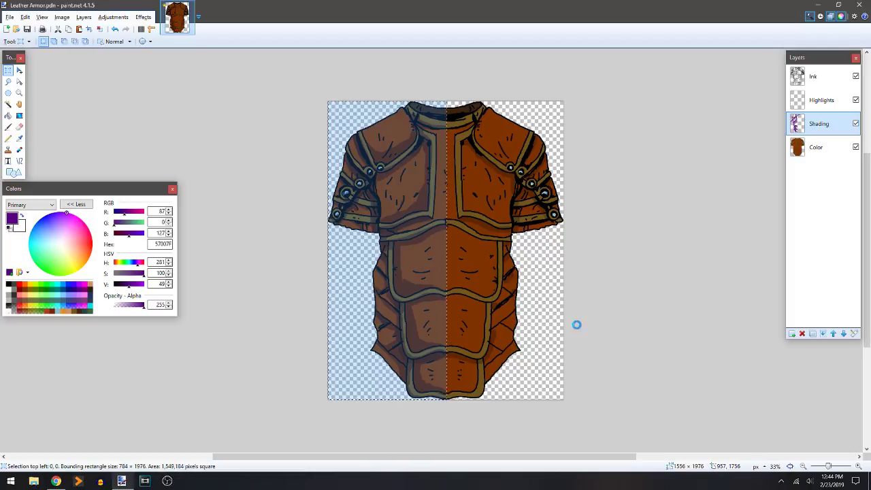
- Mirror the copied left-half shading onto the right half using a new, horizontally flipped layer merged down into Shading
{"action": "left_click", "coordinate": [791, 334]}
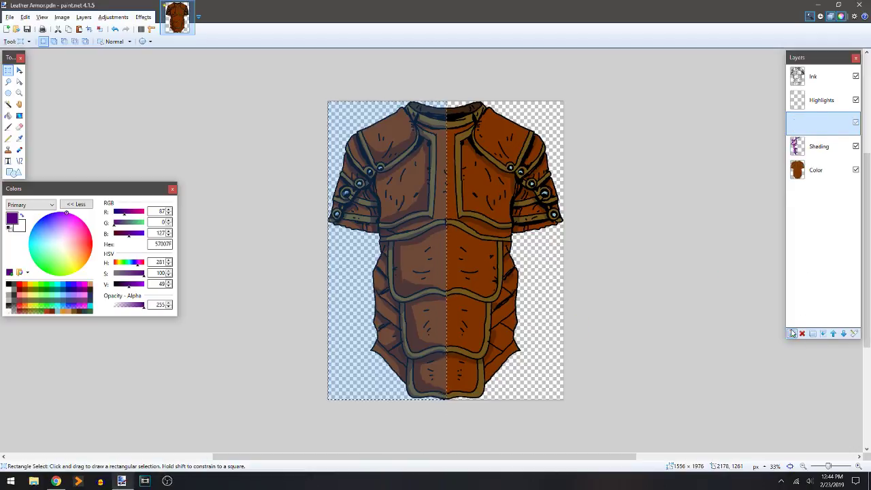
{"action": "key", "text": "ctrl+v"}
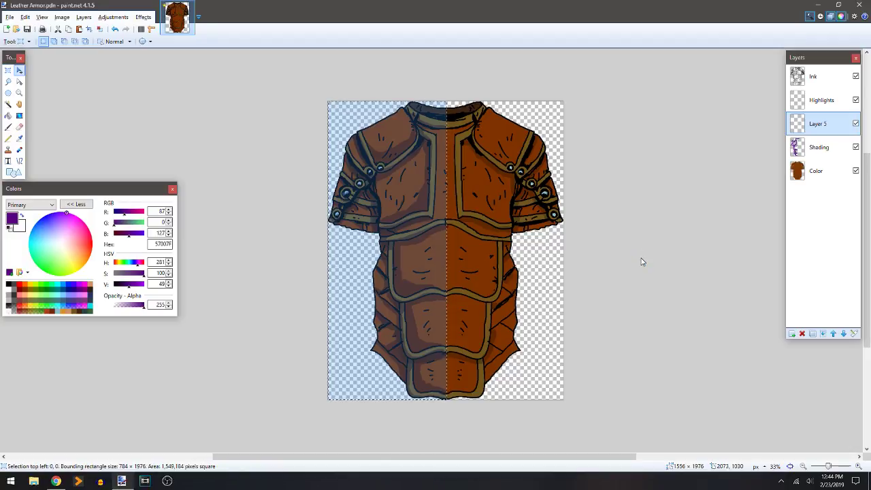
{"action": "left_click", "coordinate": [83, 17]}
{"action": "left_click", "coordinate": [107, 87]}
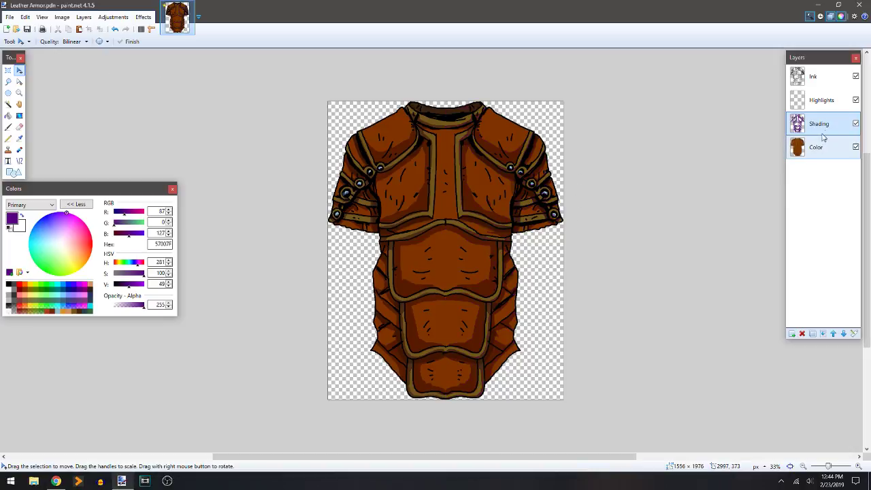
{"action": "double_click", "coordinate": [825, 128]}
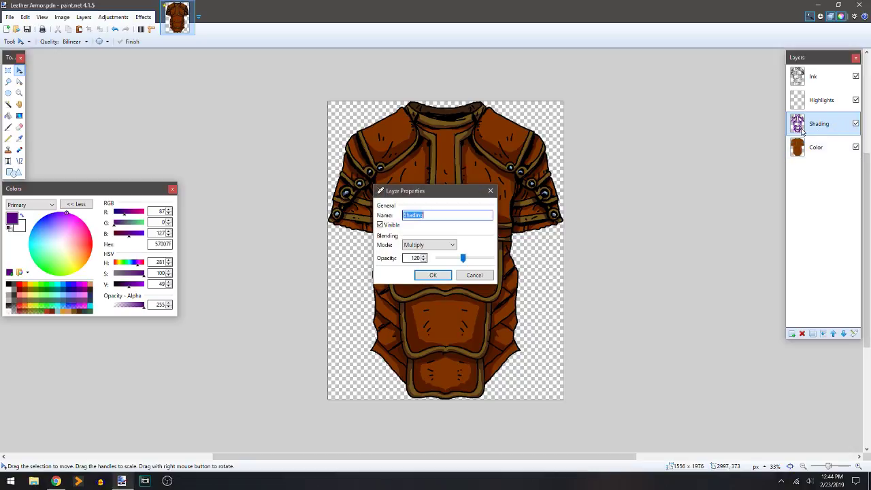
{"action": "left_click", "coordinate": [474, 275]}
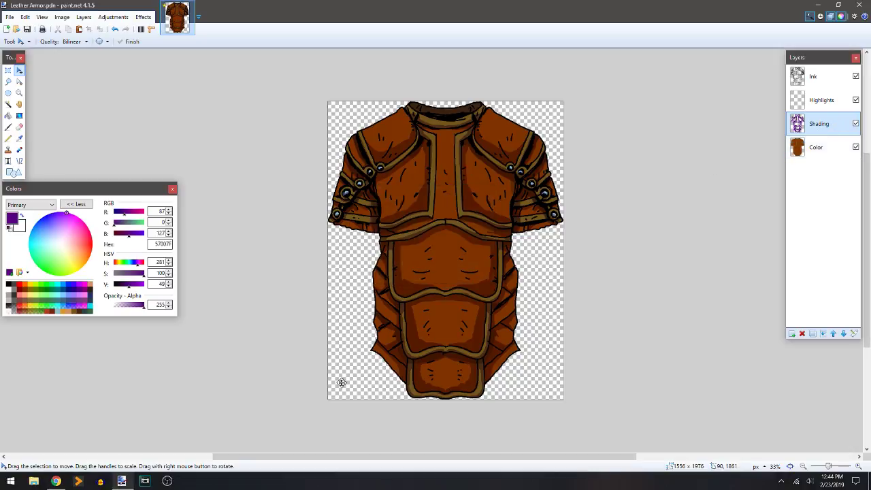
{"action": "scroll", "coordinate": [341, 382], "scroll_direction": "up", "scroll_amount": 3}
{"action": "left_click_drag", "start_coordinate": [660, 163], "coordinate": [530, 216]}
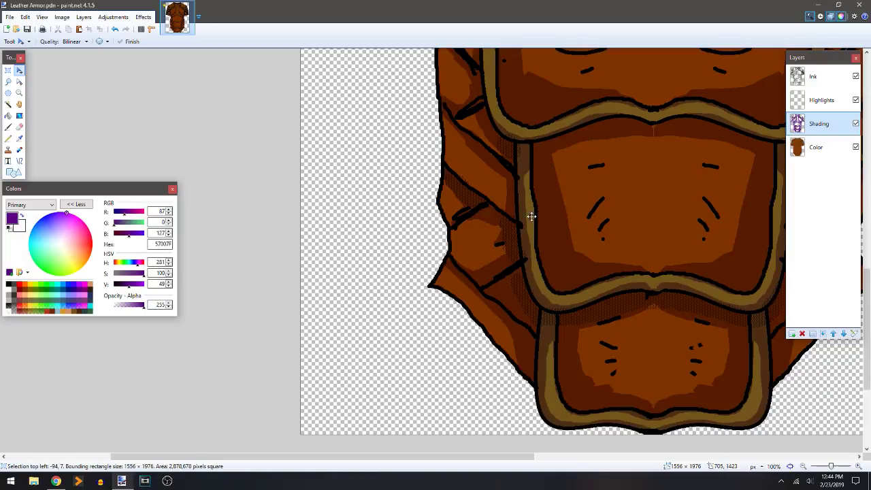
{"action": "key", "text": "b"}
{"action": "key", "text": "m"}
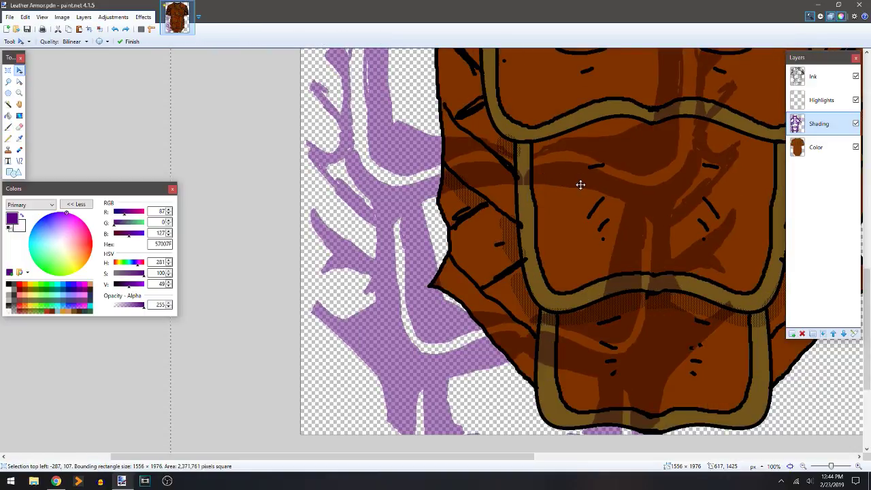
{"action": "key", "text": "ctrl+z"}
- Paint over the centre seam at the top of the middle plate and roughen the lowest plate's left shadow edge
{"action": "key", "text": "b"}
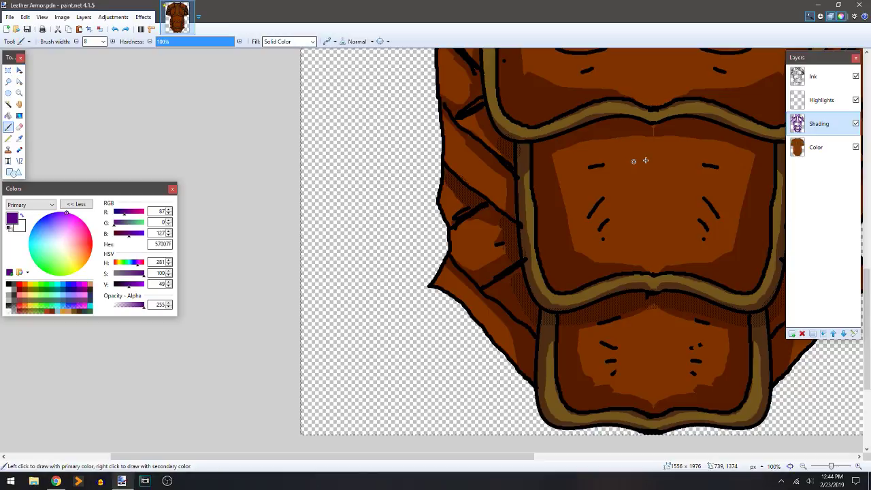
{"action": "mouse_move", "coordinate": [641, 160]}
{"action": "left_mouse_down"}
{"action": "mouse_move", "coordinate": [587, 191]}
{"action": "mouse_move", "coordinate": [519, 201]}
{"action": "left_mouse_up"}
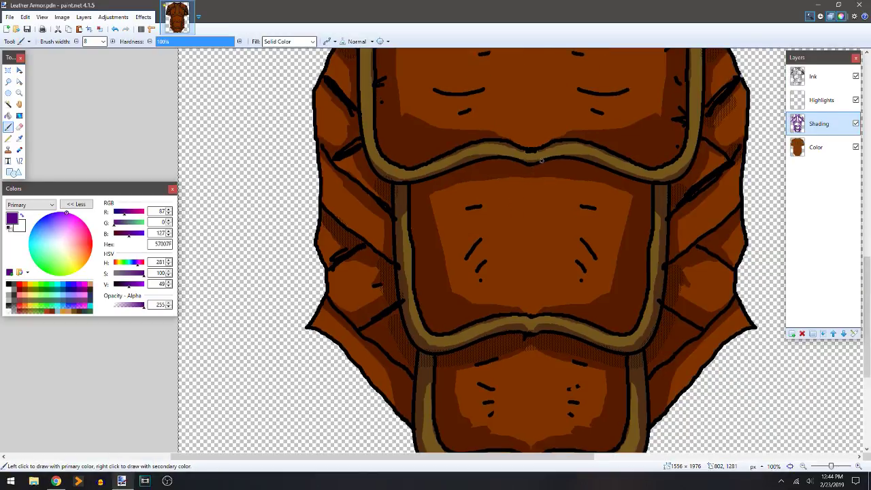
{"action": "scroll", "coordinate": [546, 272], "scroll_direction": "down", "scroll_amount": 2}
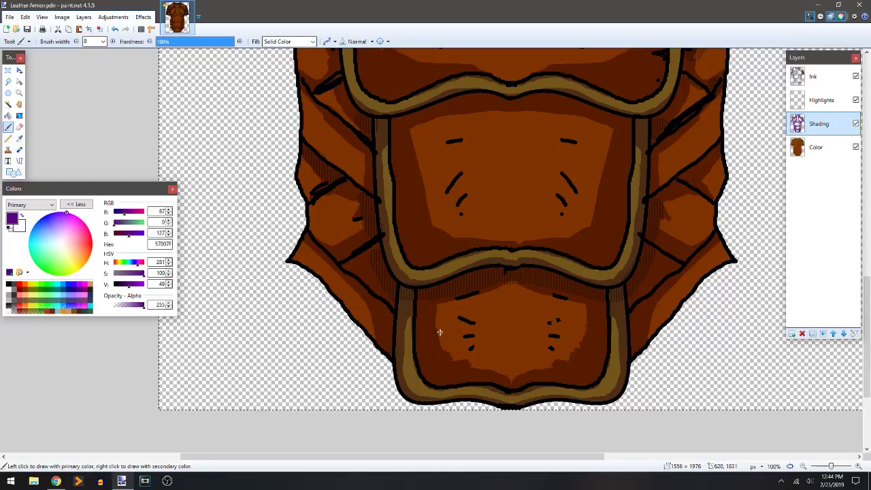
{"action": "mouse_move", "coordinate": [429, 321]}
{"action": "left_mouse_down"}
{"action": "mouse_move", "coordinate": [439, 319]}
{"action": "mouse_move", "coordinate": [442, 347]}
{"action": "left_mouse_up"}
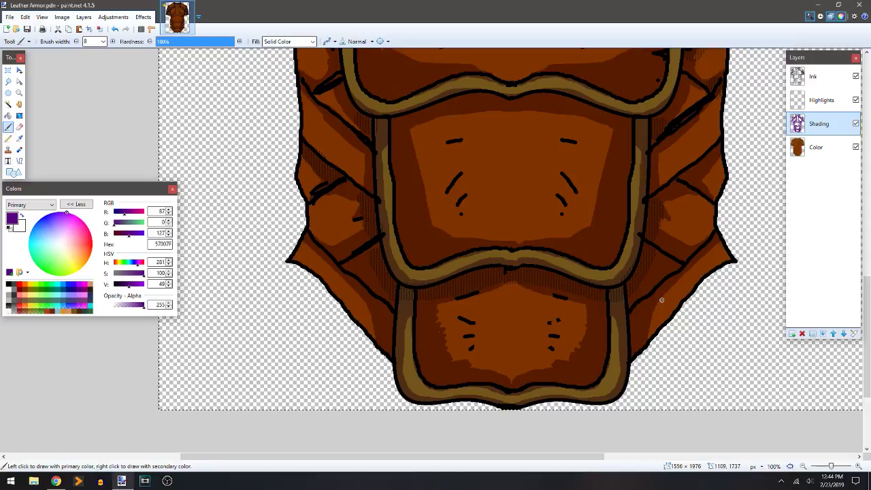
- Roughen the shadow edges on the side leather, the upper belly plate and the right waist area with short brush strokes
{"action": "scroll", "coordinate": [646, 251], "scroll_direction": "up", "scroll_amount": 3}
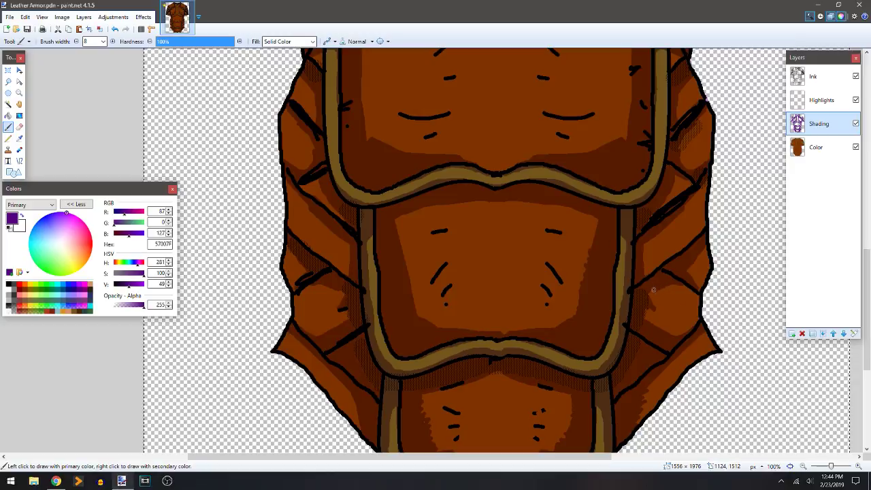
{"action": "left_click_drag", "start_coordinate": [654, 290], "coordinate": [647, 317]}
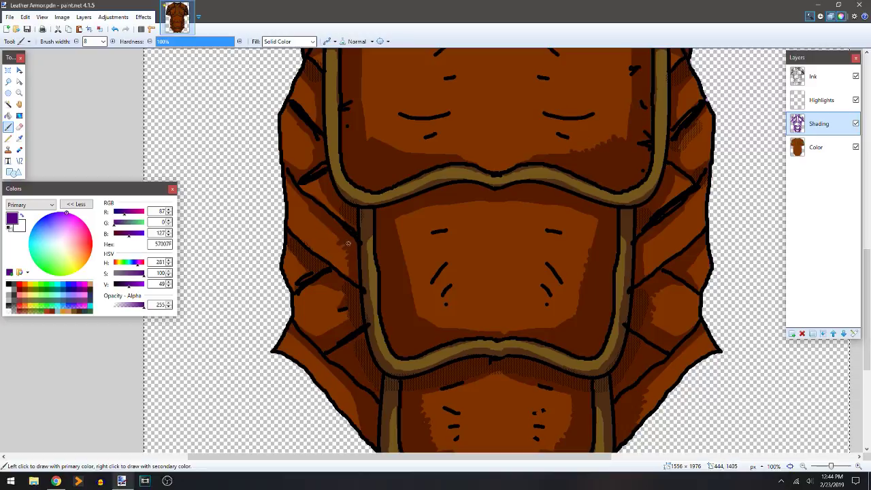
{"action": "scroll", "coordinate": [564, 241], "scroll_direction": "up", "scroll_amount": 3}
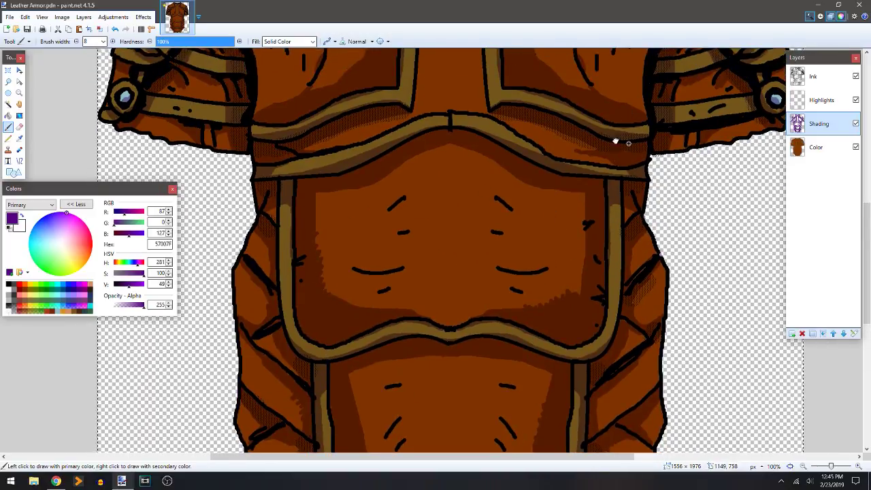
{"action": "scroll", "coordinate": [619, 163], "scroll_direction": "up", "scroll_amount": 1}
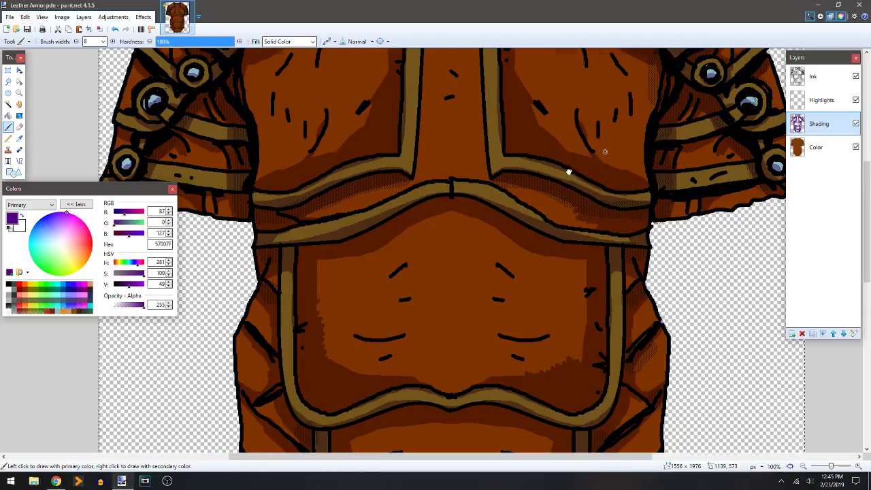
{"action": "scroll", "coordinate": [567, 171], "scroll_direction": "up", "scroll_amount": 2}
{"action": "scroll", "coordinate": [567, 171], "scroll_direction": "right", "scroll_amount": 1}
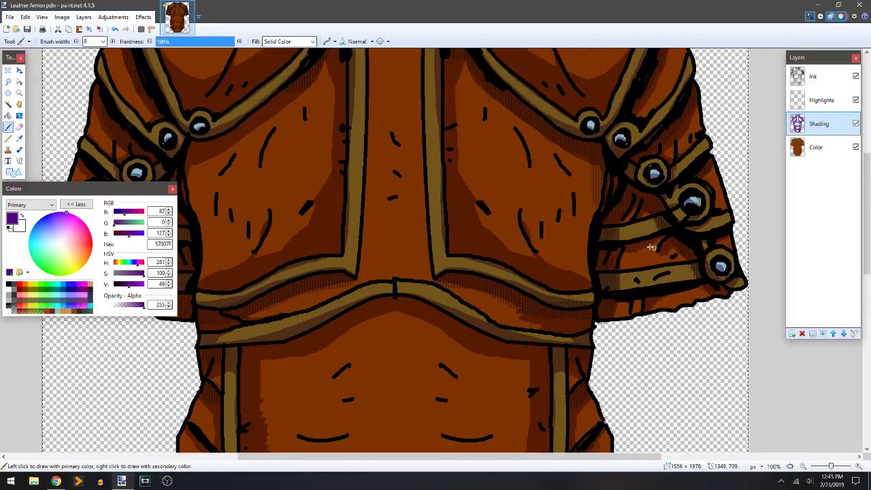
{"action": "scroll", "coordinate": [642, 245], "scroll_direction": "up", "scroll_amount": 3}
{"action": "scroll", "coordinate": [642, 245], "scroll_direction": "right", "scroll_amount": 1}
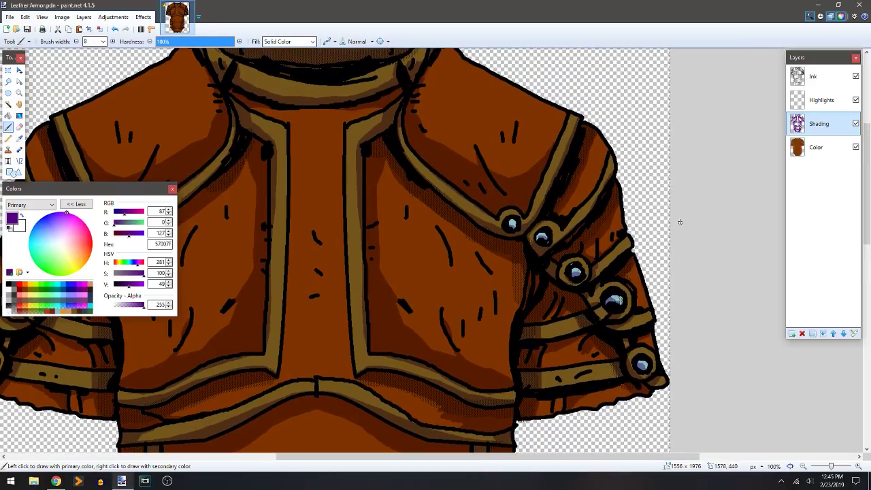
{"action": "key", "text": "e"}
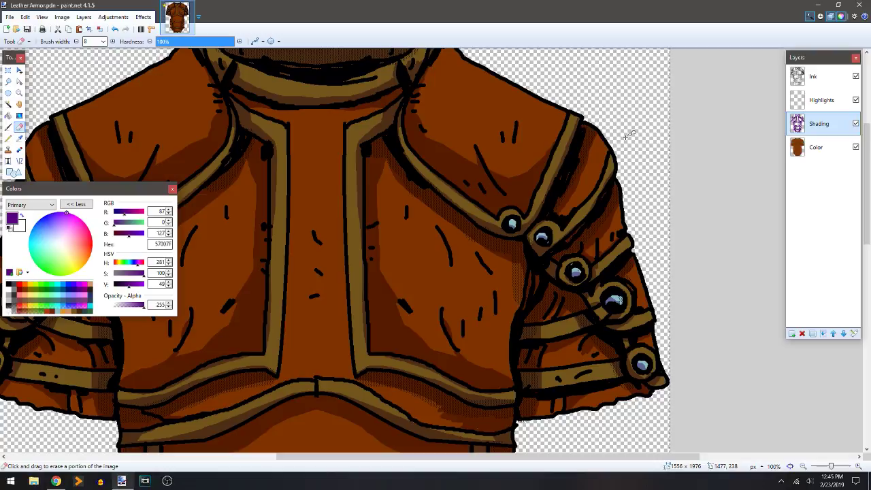
{"action": "scroll", "coordinate": [623, 141], "scroll_direction": "down", "scroll_amount": 2}
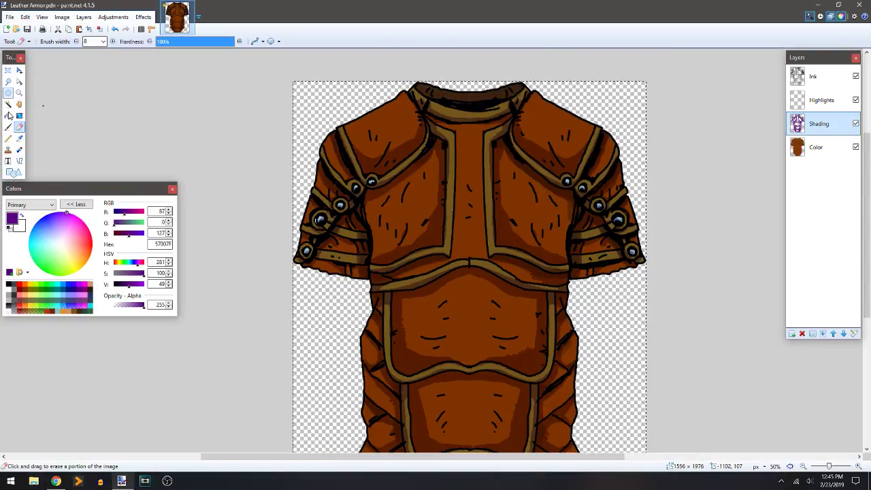
- Select the whole armor silhouette by picking all transparent background on the Color layer with the Magic Wand in global mode and inverting the selection
{"action": "left_click", "coordinate": [8, 104]}
{"action": "key", "text": "ctrl+a"}
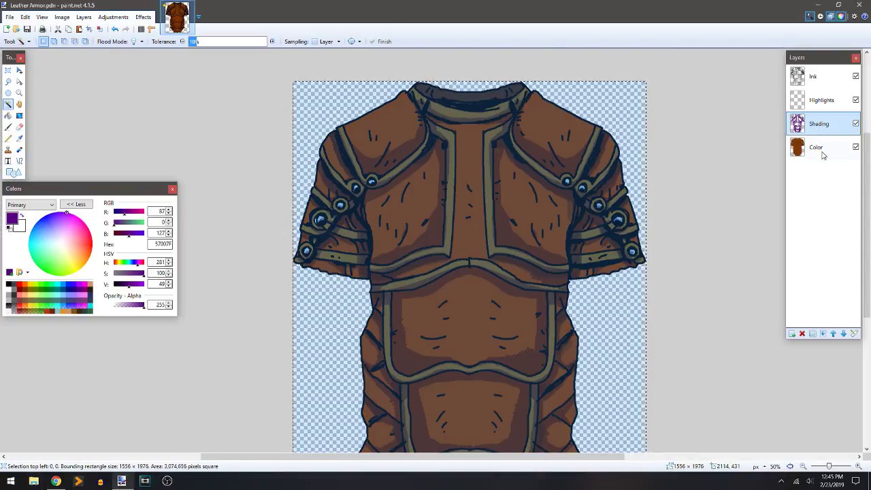
{"action": "left_click", "coordinate": [818, 156]}
{"action": "key", "text": "ctrl+d"}
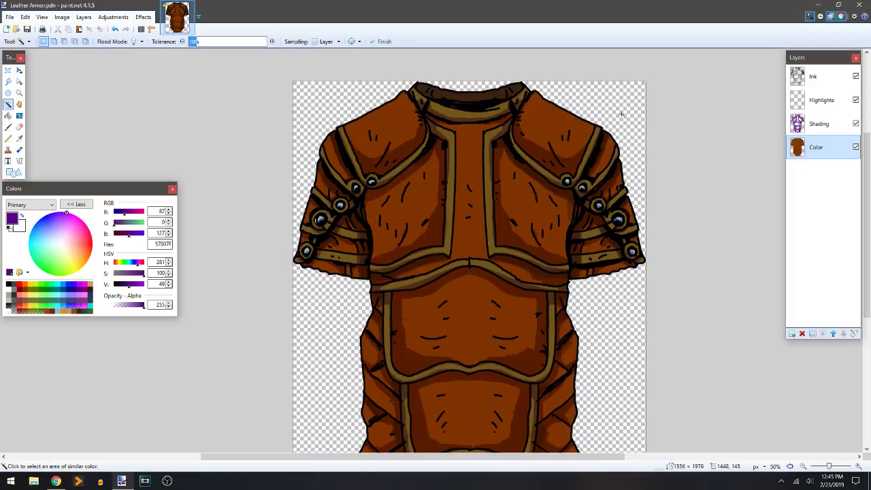
{"action": "left_click", "coordinate": [621, 114]}
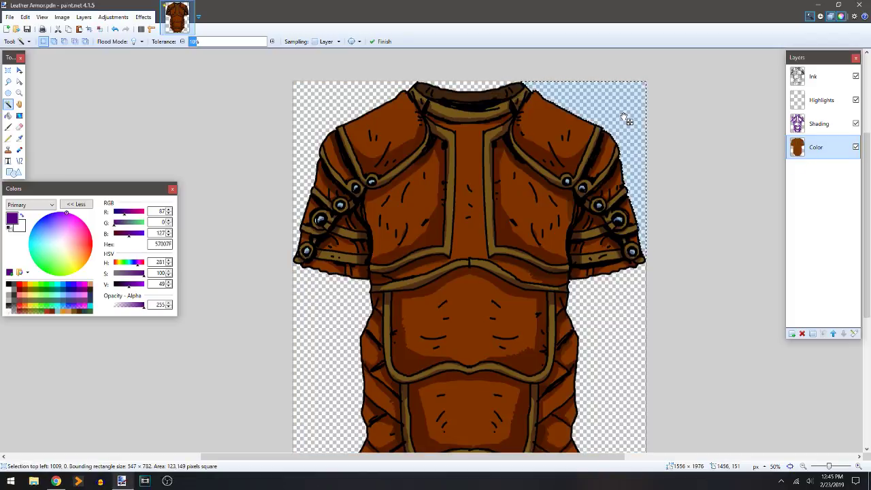
{"action": "left_click", "coordinate": [134, 42]}
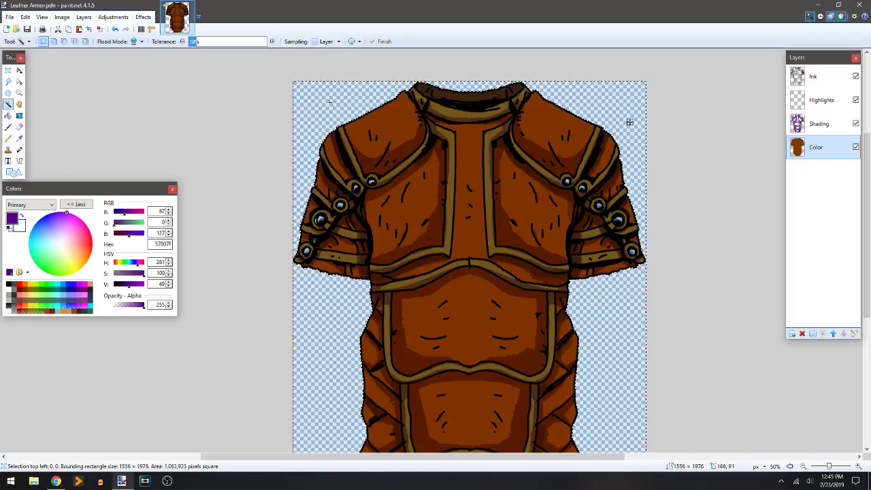
{"action": "key", "text": "ctrl+i"}
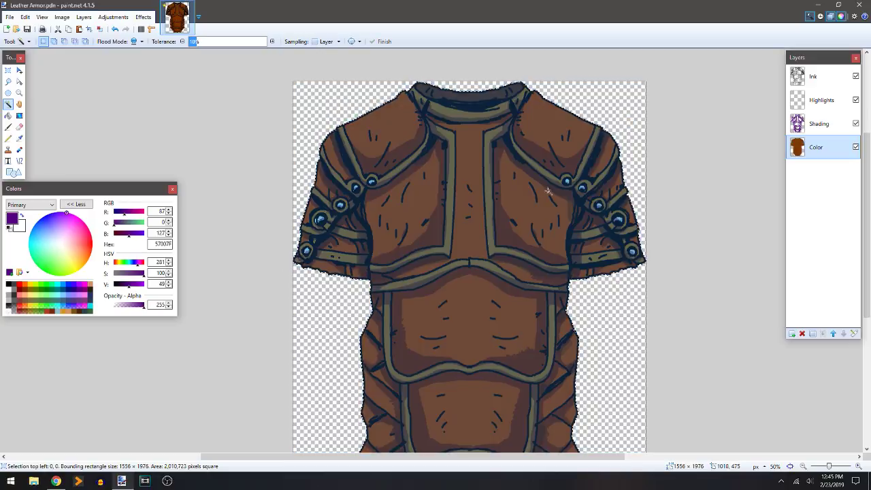
- On the Highlights layer, outline a jagged-bottomed highlight on the left shoulder pad in light yellow FFE97F with the 8-pixel brush
{"action": "key", "text": "b"}
{"action": "left_click", "coordinate": [821, 102]}
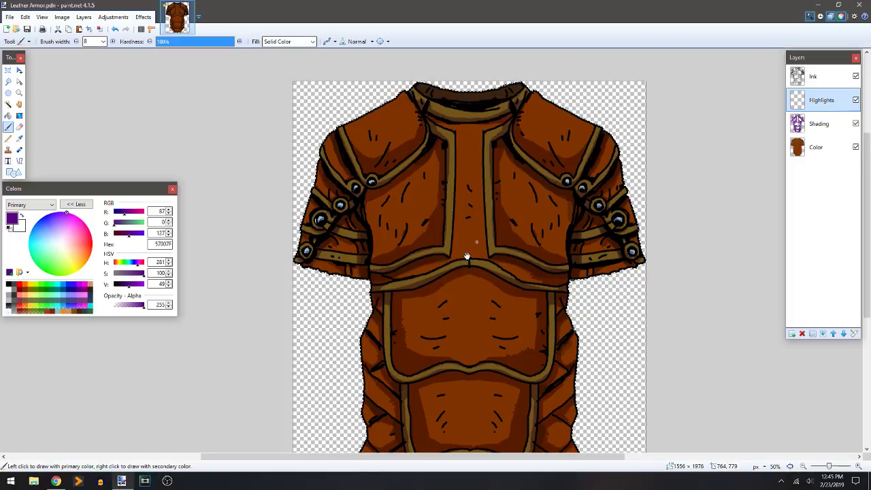
{"action": "mouse_move", "coordinate": [467, 255]}
{"action": "left_mouse_down"}
{"action": "mouse_move", "coordinate": [478, 136]}
{"action": "mouse_move", "coordinate": [480, 226]}
{"action": "mouse_move", "coordinate": [470, 251]}
{"action": "left_mouse_up"}
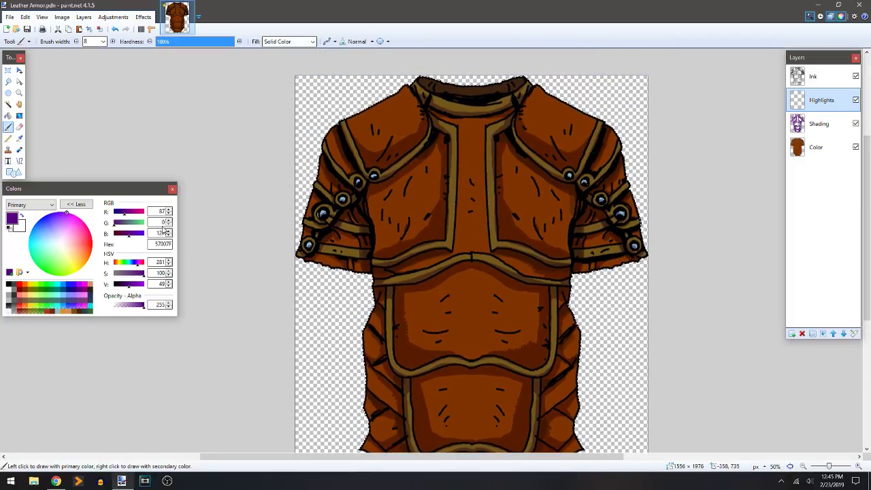
{"action": "left_click", "coordinate": [30, 296]}
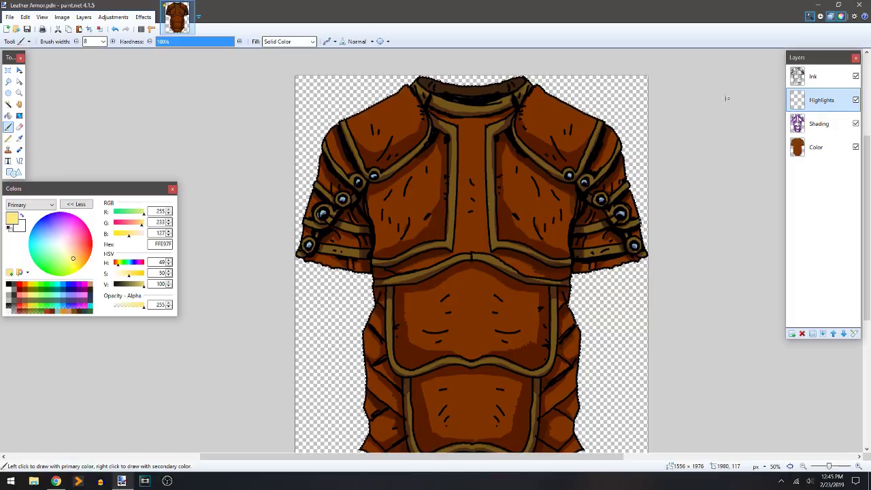
{"action": "scroll", "coordinate": [480, 123], "scroll_direction": "up", "scroll_amount": 1}
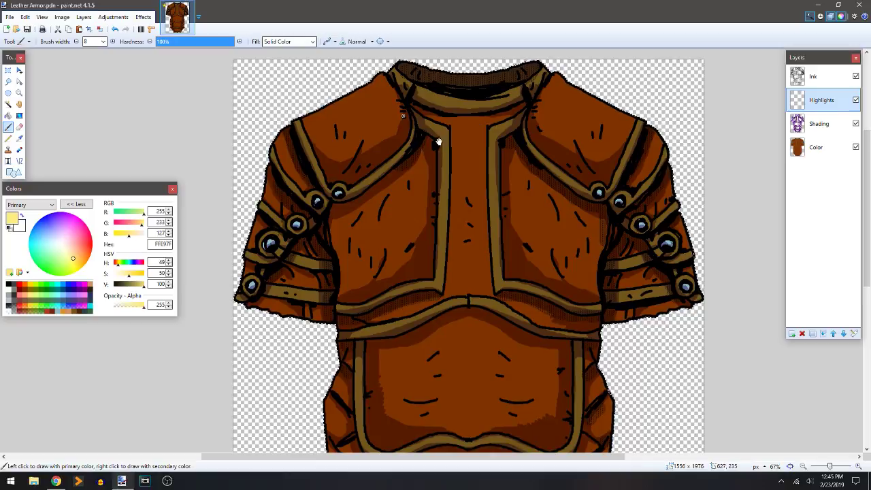
{"action": "scroll", "coordinate": [469, 204], "scroll_direction": "up", "scroll_amount": 1}
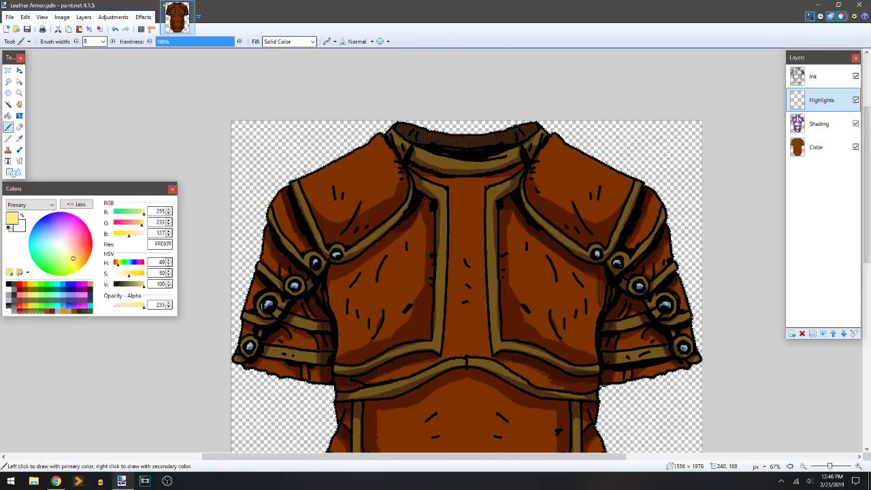
{"action": "mouse_move", "coordinate": [306, 180]}
{"action": "left_mouse_down"}
{"action": "mouse_move", "coordinate": [320, 198]}
{"action": "mouse_move", "coordinate": [334, 184]}
{"action": "mouse_move", "coordinate": [364, 191]}
{"action": "left_mouse_up"}
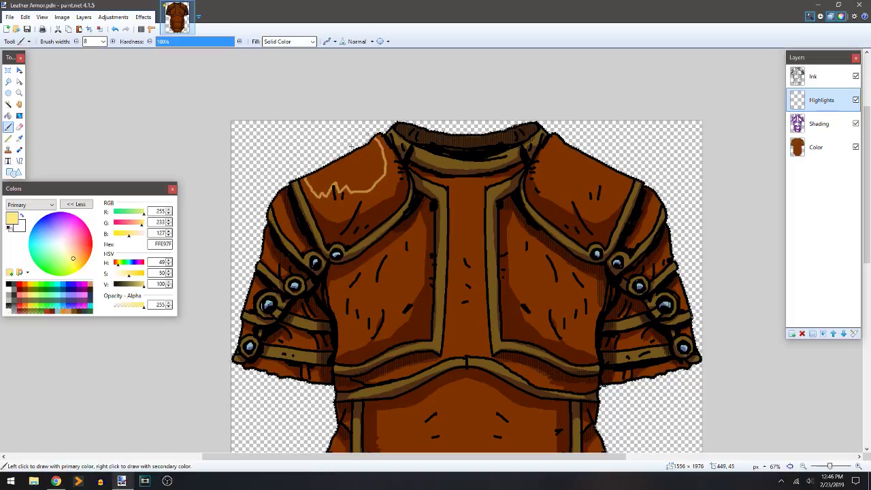
- Try to fill the outlined highlight area on the left shoulder pad with light yellow
{"action": "key", "text": "f"}
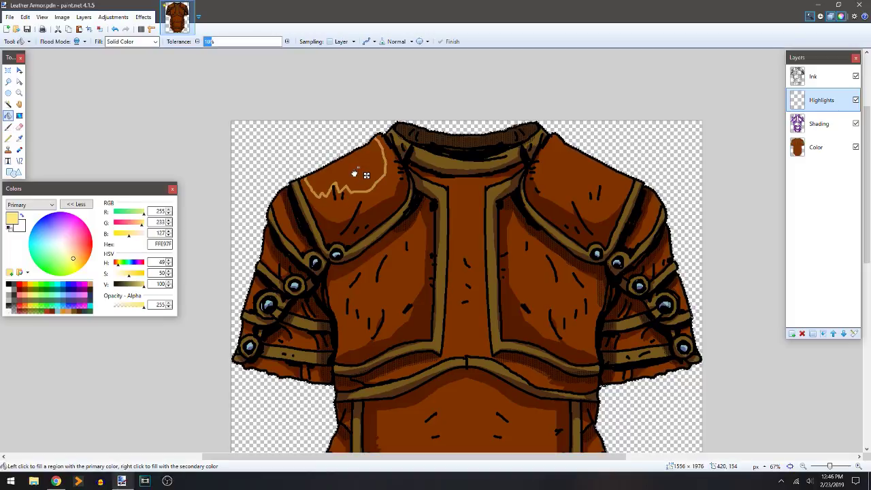
{"action": "left_click", "coordinate": [365, 175]}
{"action": "key", "text": "ctrl+z"}
{"action": "key", "text": "b"}
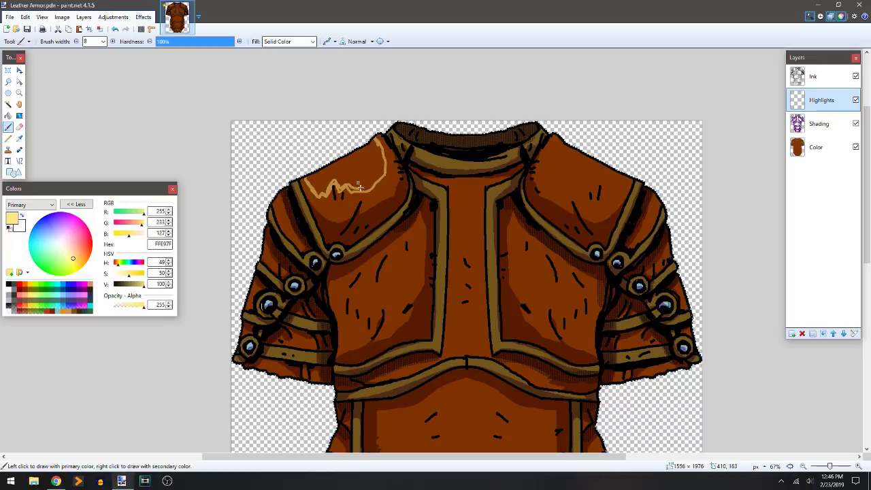
{"action": "key", "text": "f"}
{"action": "left_click", "coordinate": [346, 171]}
{"action": "key", "text": "ctrl+z"}
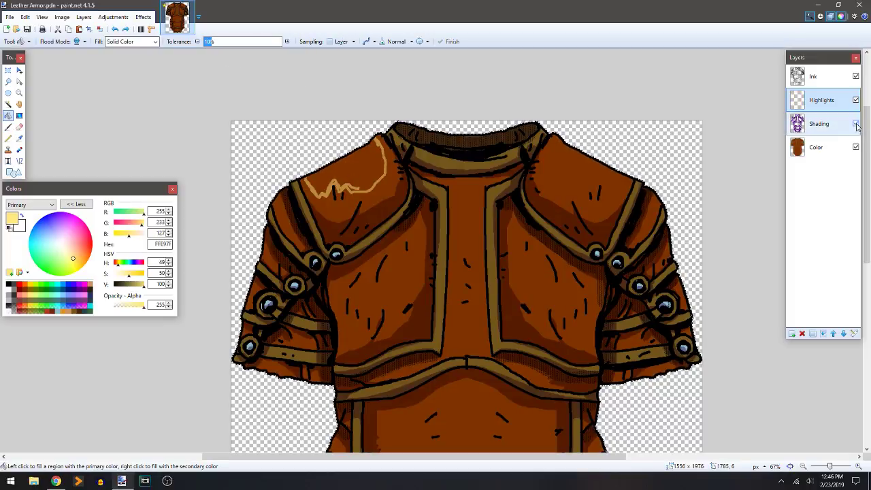
- Check the shoulder highlight with the Ink layer briefly hidden, and try filling the outline again with a lower Paint Bucket tolerance
{"action": "left_click", "coordinate": [855, 77]}
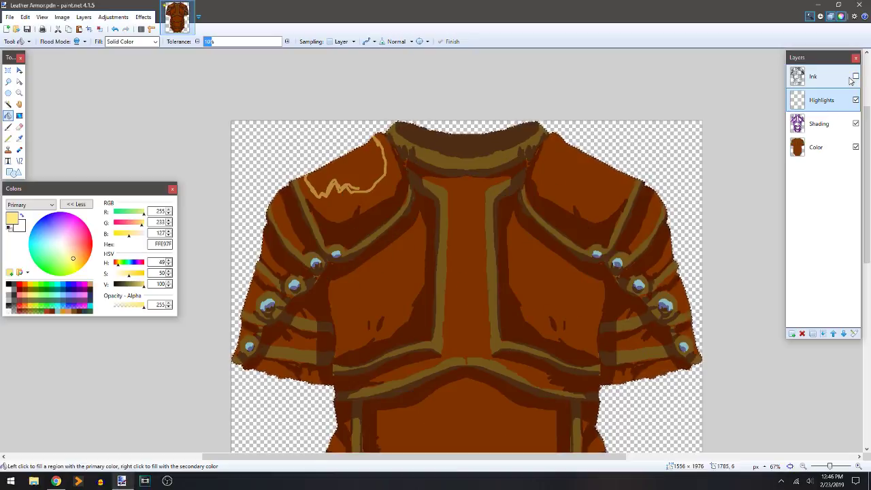
{"action": "left_click", "coordinate": [855, 78]}
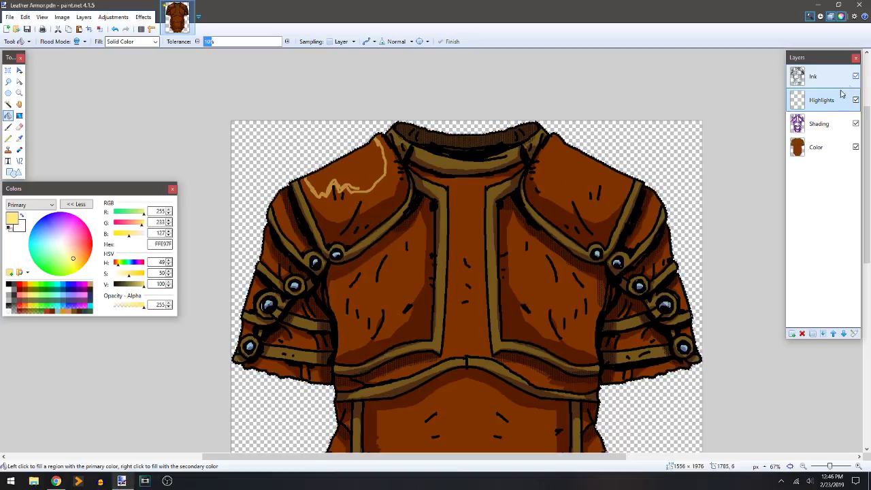
{"action": "key", "text": "b"}
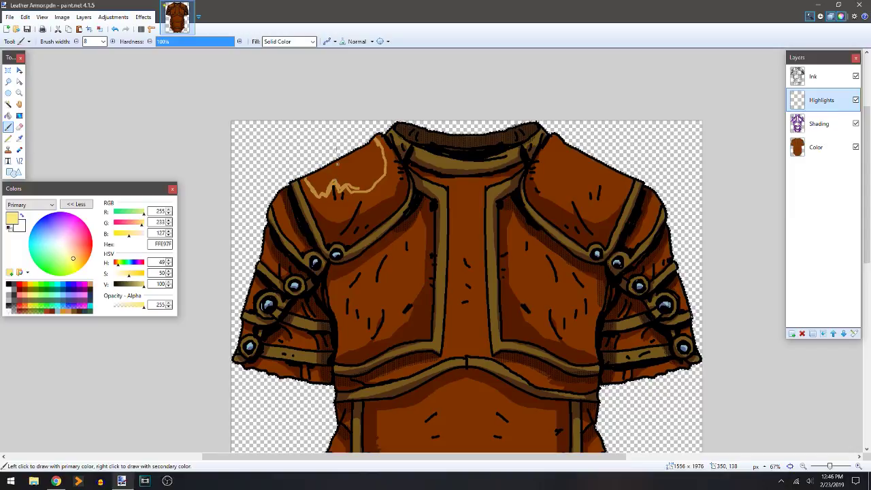
{"action": "scroll", "coordinate": [313, 180], "scroll_direction": "up", "scroll_amount": 3}
{"action": "left_click_drag", "start_coordinate": [325, 276], "coordinate": [408, 210]}
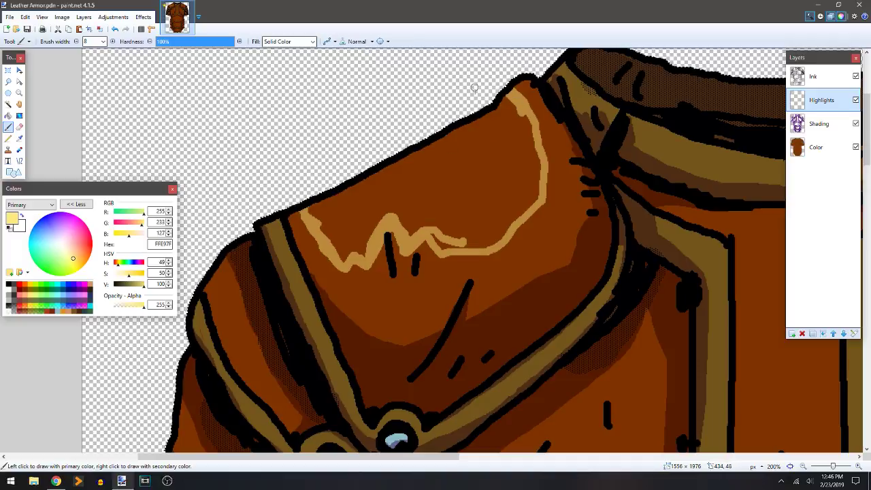
{"action": "key", "text": "f"}
{"action": "left_click", "coordinate": [469, 175]}
{"action": "key", "text": "ctrl+z"}
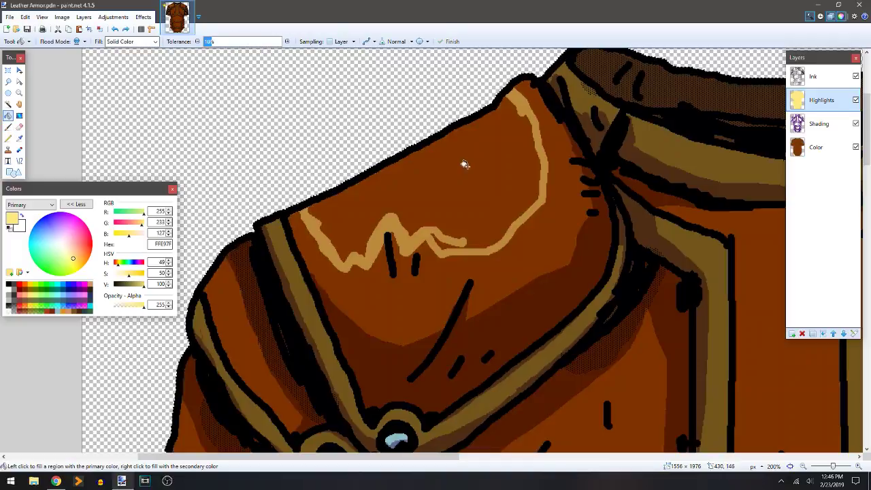
{"action": "left_click", "coordinate": [211, 42]}
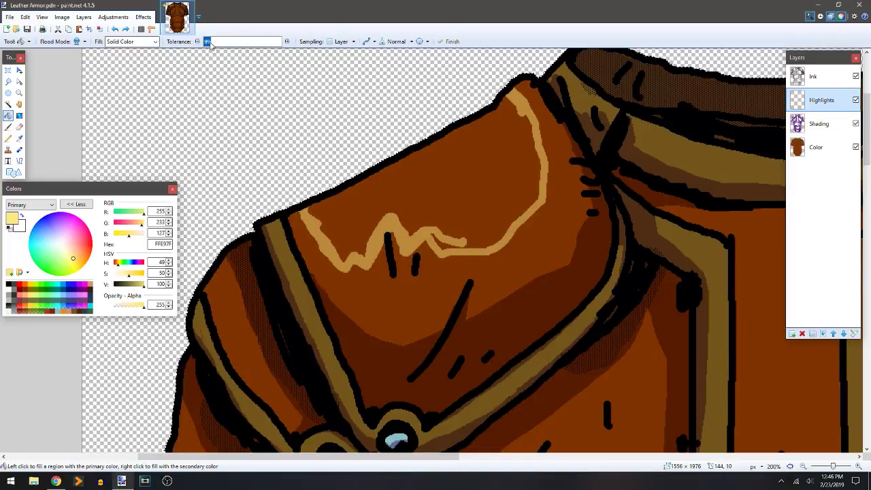
{"action": "left_click", "coordinate": [473, 172]}
{"action": "key", "text": "ctrl+z"}
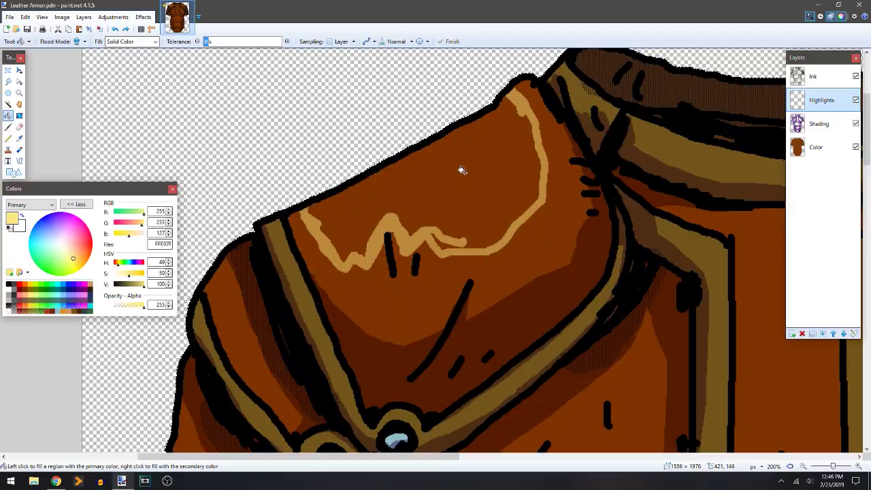
- Thicken parts of the left shoulder's highlight outline and brush thin highlights beside the crease lines around its lower edge
{"action": "key", "text": "b"}
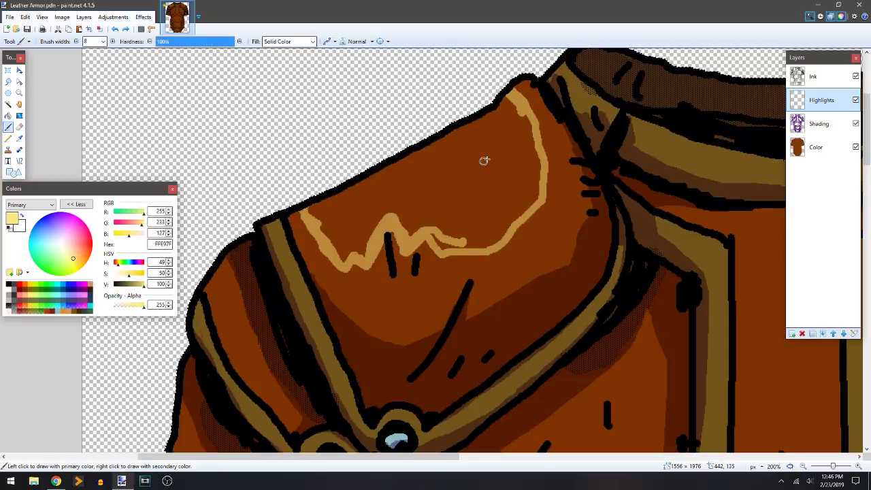
{"action": "left_click_drag", "start_coordinate": [521, 152], "coordinate": [529, 127]}
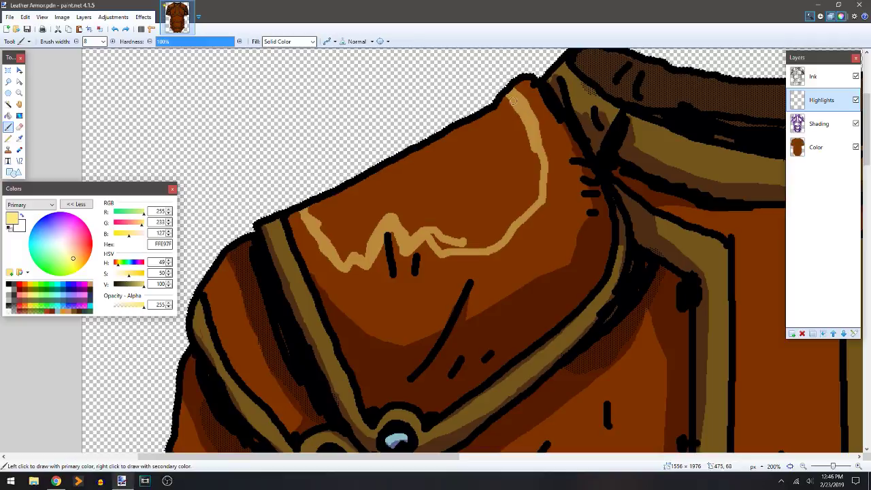
{"action": "left_click_drag", "start_coordinate": [462, 242], "coordinate": [436, 239]}
{"action": "mouse_move", "coordinate": [470, 287]}
{"action": "left_mouse_down"}
{"action": "mouse_move", "coordinate": [444, 341]}
{"action": "mouse_move", "coordinate": [412, 379]}
{"action": "left_mouse_up"}
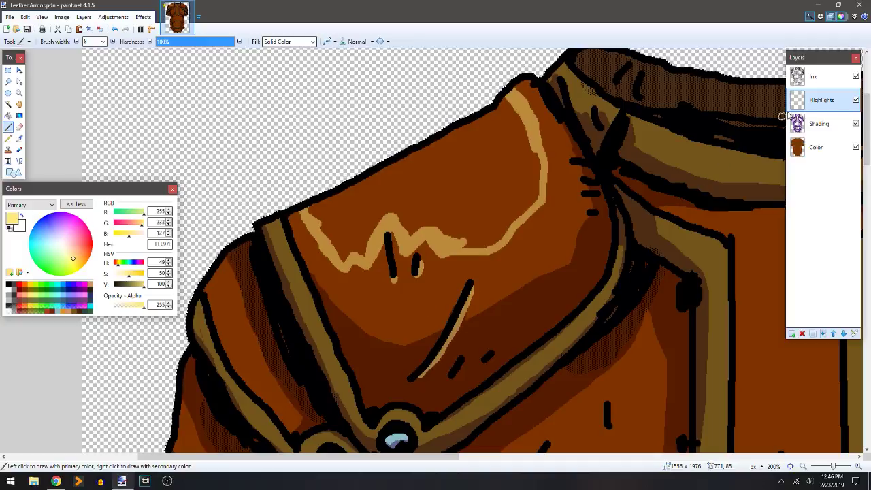
- Lower the Highlights layer's opacity and close the highlight outline along the upper edge of the left shoulder pad
{"action": "double_click", "coordinate": [821, 102]}
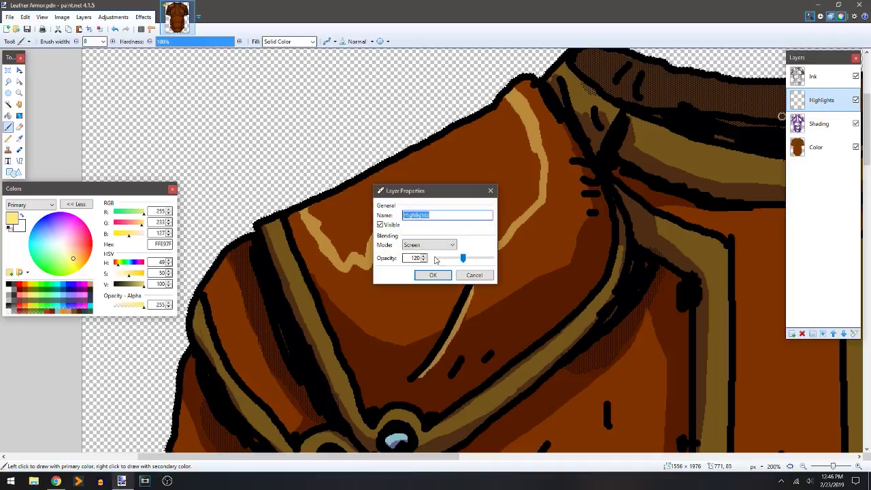
{"action": "double_click", "coordinate": [413, 258]}
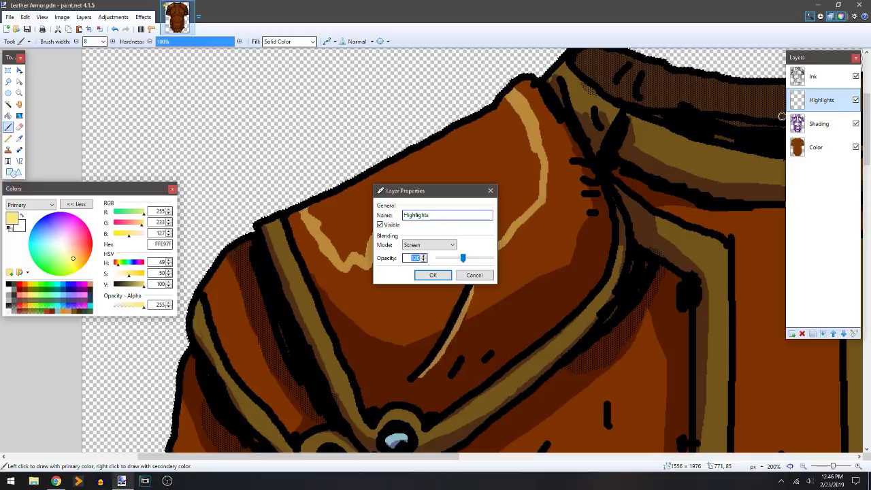
{"action": "left_click", "coordinate": [428, 275]}
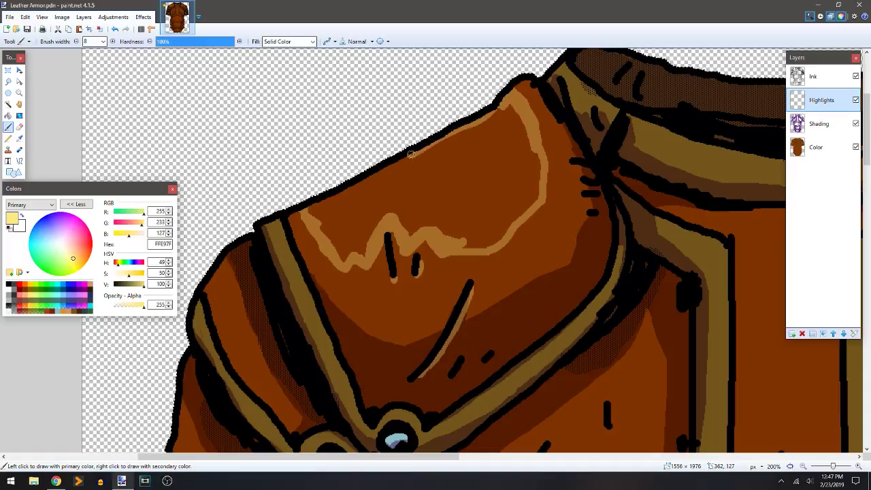
- Try to fill the closed shoulder highlight outline with the Paint Bucket still in global flood mode
{"action": "key", "text": "f"}
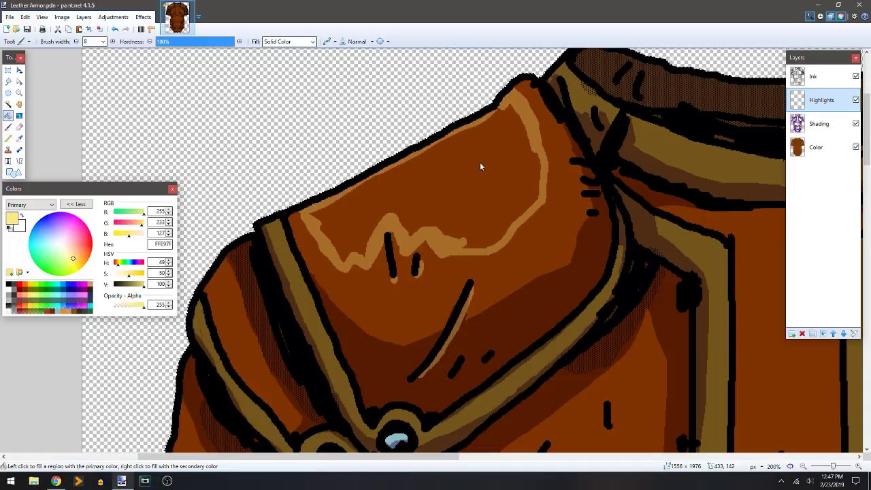
{"action": "left_click", "coordinate": [469, 164]}
{"action": "key", "text": "ctrl+z"}
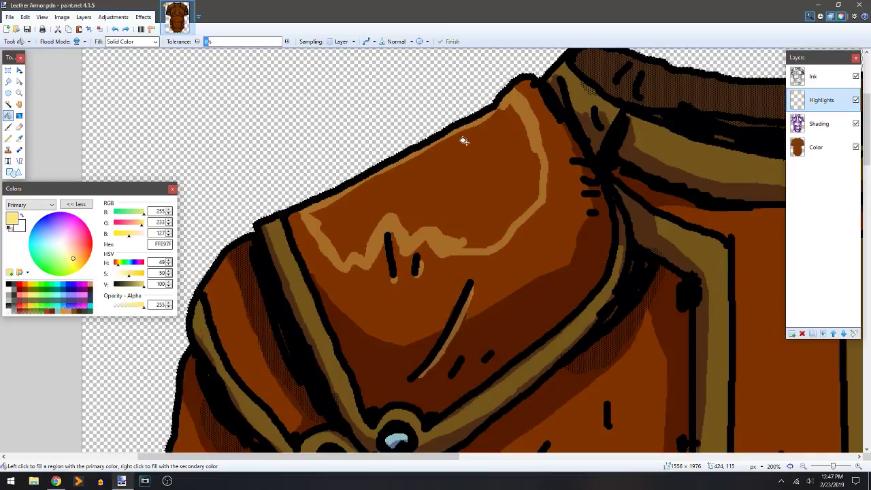
- Set the Paint Bucket to contiguous flood mode and fill the left shoulder's closed highlight outline with light yellow
{"action": "left_click", "coordinate": [80, 42]}
{"action": "left_click", "coordinate": [92, 56]}
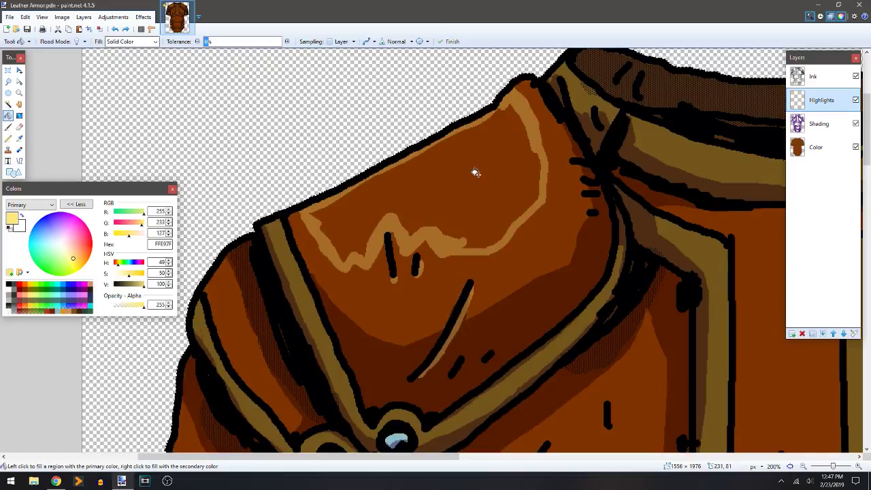
{"action": "left_click", "coordinate": [478, 187]}
{"action": "key", "text": "b"}
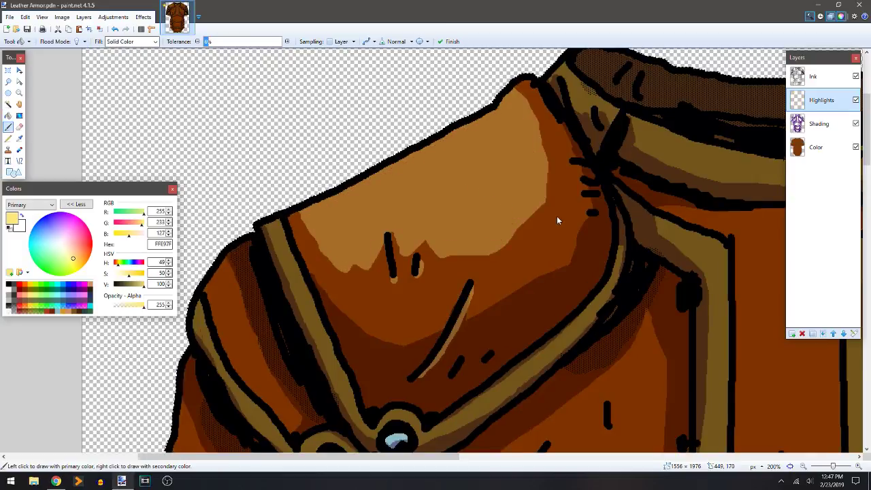
- Brush short highlights beside the stitch marks and small crease lines at the left shoulder pad's inner and lower edges
{"action": "mouse_move", "coordinate": [544, 212]}
{"action": "left_mouse_down"}
{"action": "mouse_move", "coordinate": [504, 195]}
{"action": "mouse_move", "coordinate": [545, 198]}
{"action": "mouse_move", "coordinate": [549, 181]}
{"action": "left_mouse_up"}
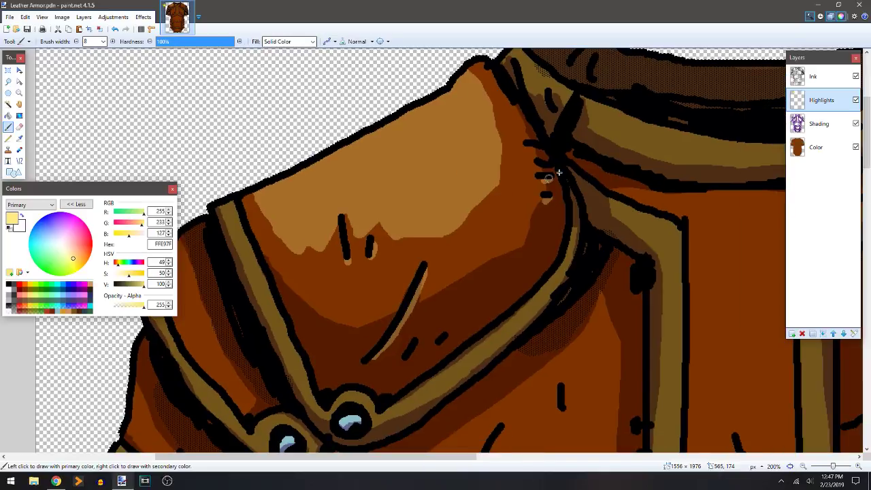
{"action": "left_click_drag", "start_coordinate": [474, 222], "coordinate": [512, 175]}
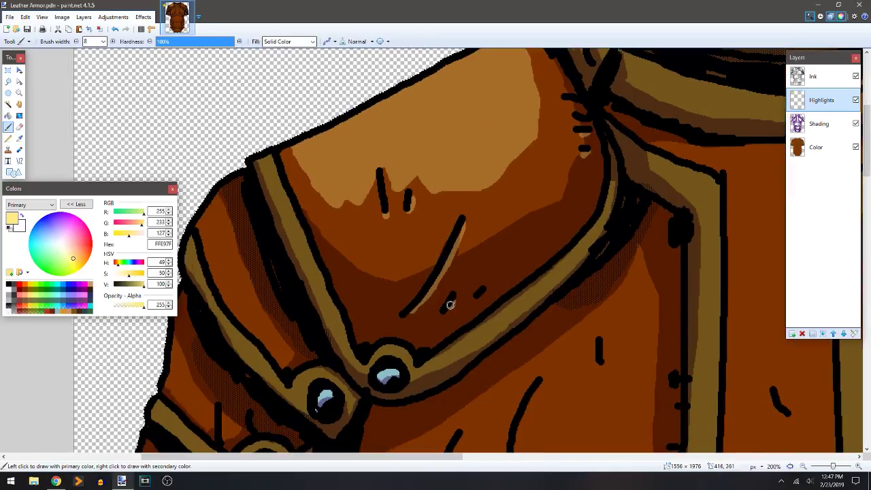
{"action": "left_click_drag", "start_coordinate": [404, 247], "coordinate": [436, 214]}
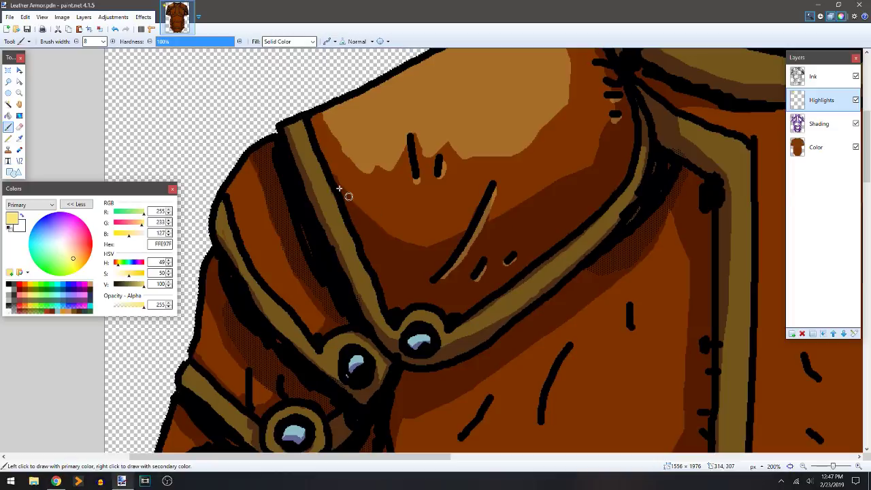
- Brush highlights along the left shoulder pad's gold trim, using short dashes on the lower edge and a stroke on its stud's rim
{"action": "left_click_drag", "start_coordinate": [304, 132], "coordinate": [382, 318]}
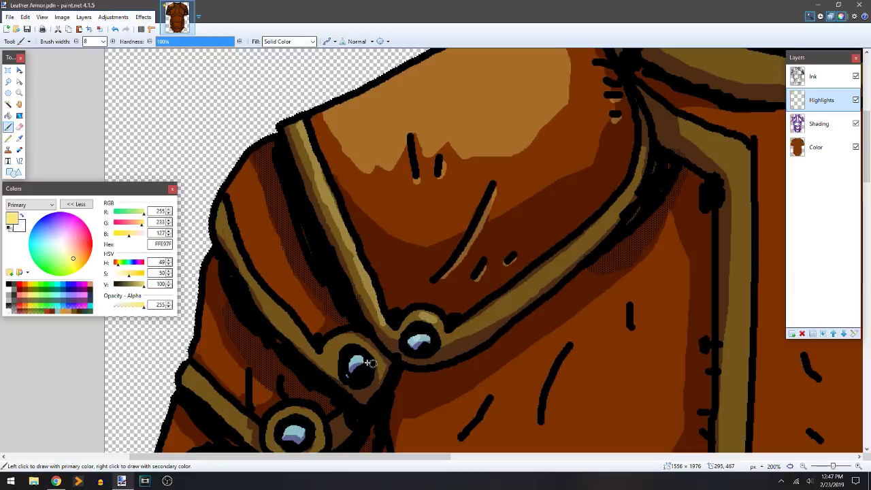
{"action": "left_click_drag", "start_coordinate": [523, 289], "coordinate": [537, 280]}
{"action": "left_click_drag", "start_coordinate": [502, 307], "coordinate": [524, 293]}
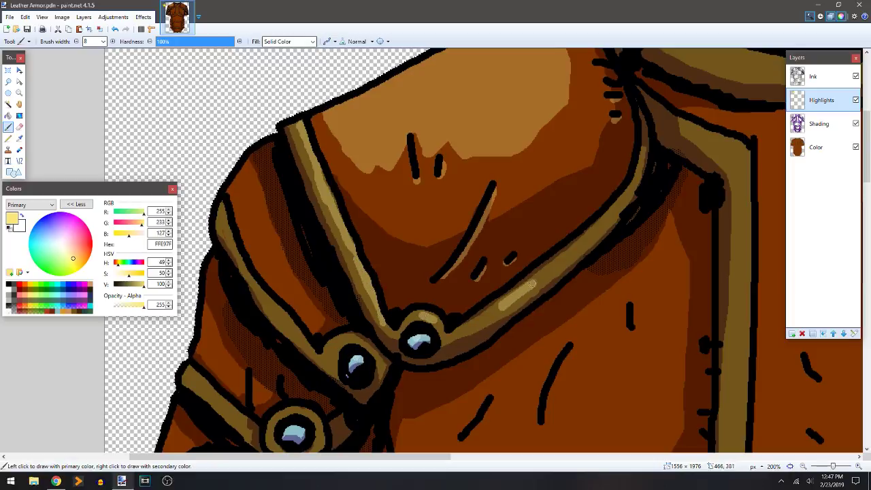
{"action": "left_click_drag", "start_coordinate": [552, 267], "coordinate": [578, 247]}
{"action": "left_click_drag", "start_coordinate": [590, 231], "coordinate": [629, 186]}
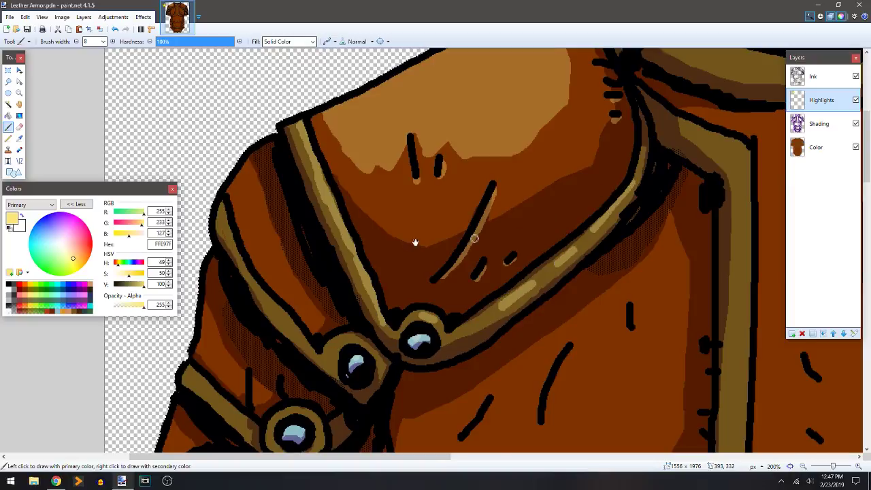
- Highlight the upper tip of the second left arm strap, and outline and fill a light yellow patch on the leather beside it
{"action": "left_click_drag", "start_coordinate": [358, 240], "coordinate": [418, 198]}
{"action": "left_click_drag", "start_coordinate": [281, 163], "coordinate": [283, 175]}
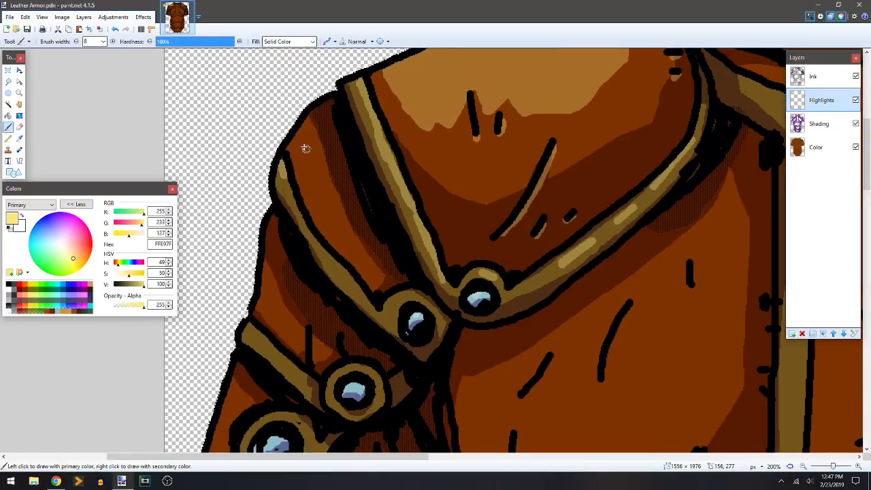
{"action": "mouse_move", "coordinate": [302, 134]}
{"action": "left_mouse_down"}
{"action": "mouse_move", "coordinate": [326, 205]}
{"action": "mouse_move", "coordinate": [321, 227]}
{"action": "mouse_move", "coordinate": [294, 168]}
{"action": "mouse_move", "coordinate": [298, 127]}
{"action": "left_mouse_up"}
{"action": "key", "text": "f"}
{"action": "left_click", "coordinate": [314, 180]}
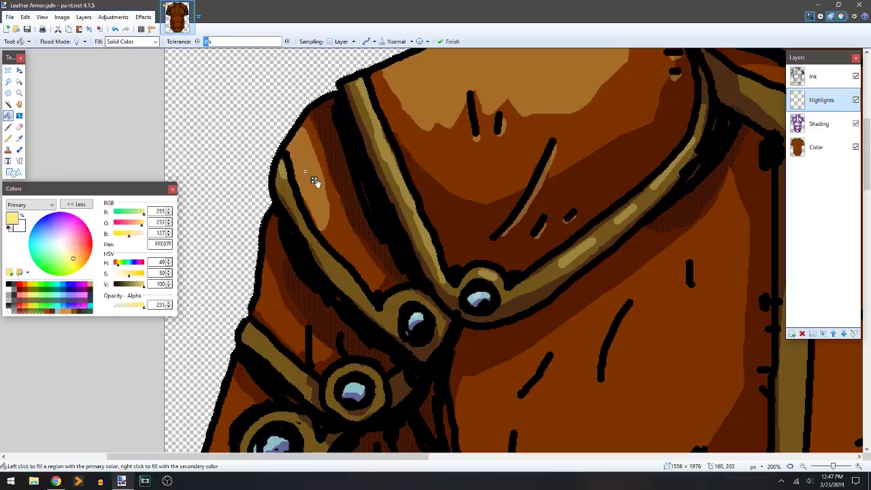
- Brush highlights along the second and third left arm straps and on the leather plate between them
{"action": "key", "text": "b"}
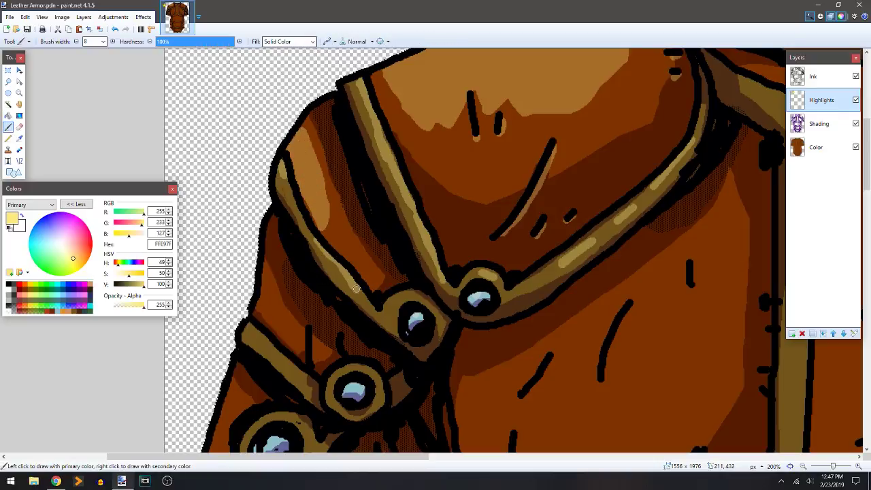
{"action": "left_click_drag", "start_coordinate": [374, 243], "coordinate": [445, 208]}
{"action": "left_click_drag", "start_coordinate": [336, 255], "coordinate": [347, 271]}
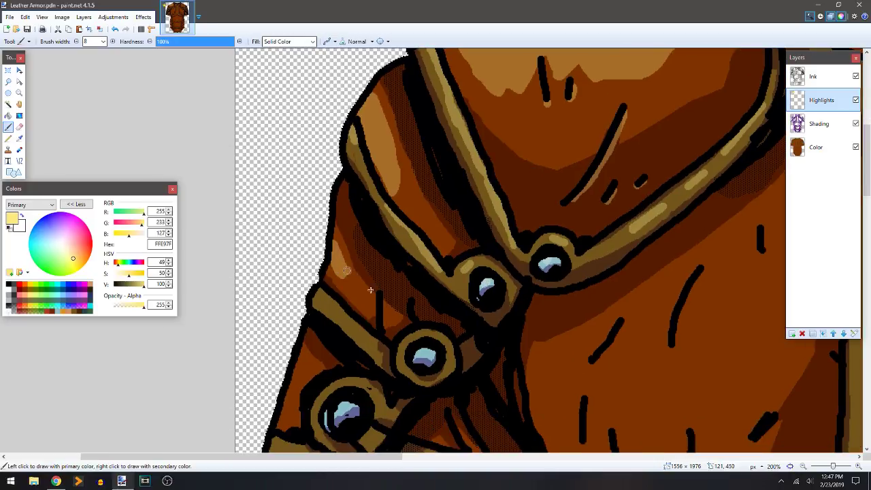
{"action": "left_click_drag", "start_coordinate": [388, 313], "coordinate": [389, 320]}
{"action": "left_click_drag", "start_coordinate": [312, 291], "coordinate": [359, 329]}
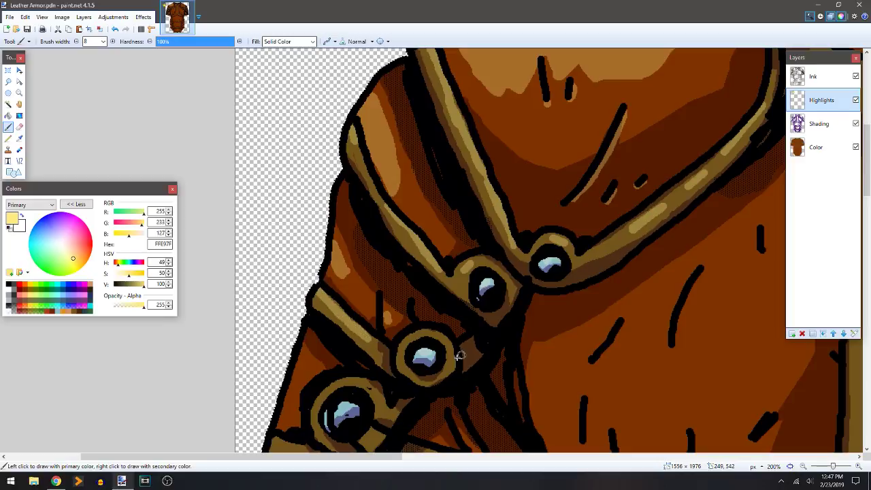
- Brush highlights on the strap end beside the third arm stud and around the large stud's gold rim and clasp
{"action": "left_click_drag", "start_coordinate": [470, 327], "coordinate": [544, 188]}
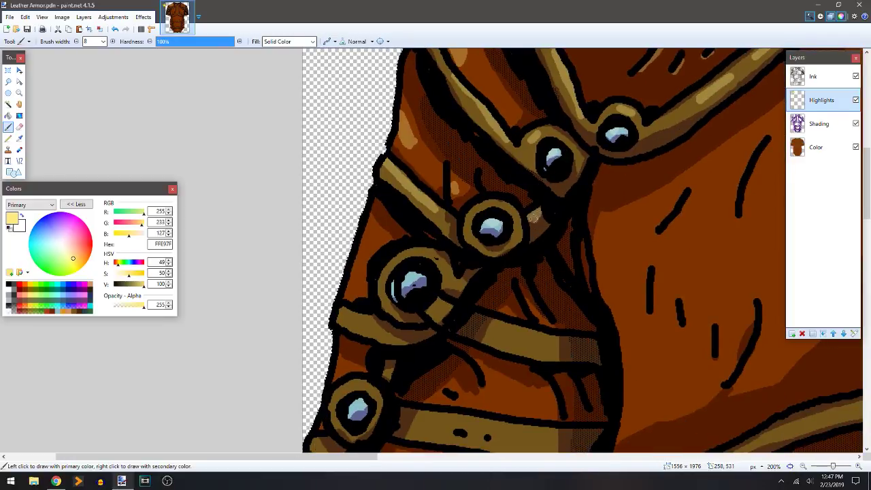
{"action": "left_click_drag", "start_coordinate": [399, 259], "coordinate": [425, 251]}
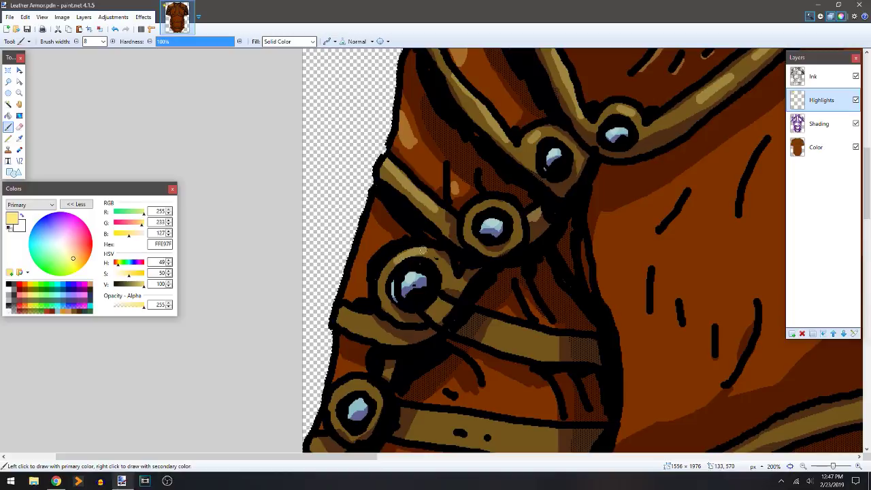
{"action": "left_click", "coordinate": [447, 278]}
{"action": "left_click_drag", "start_coordinate": [439, 300], "coordinate": [450, 307]}
{"action": "left_click_drag", "start_coordinate": [382, 282], "coordinate": [390, 273]}
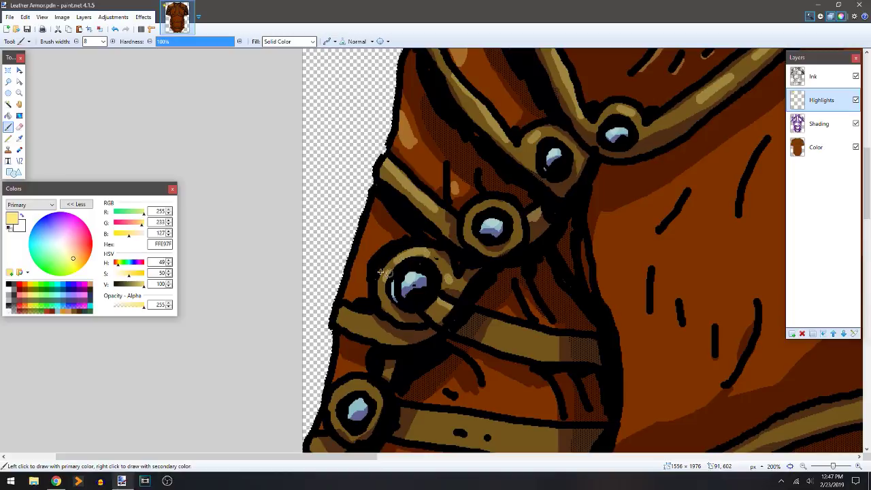
- Brush thin highlights beside the crease lines on the left chest panel
{"action": "left_click_drag", "start_coordinate": [640, 113], "coordinate": [542, 196]}
{"action": "mouse_move", "coordinate": [573, 311]}
{"action": "left_mouse_down"}
{"action": "mouse_move", "coordinate": [563, 315]}
{"action": "mouse_move", "coordinate": [589, 285]}
{"action": "left_mouse_up"}
{"action": "left_click_drag", "start_coordinate": [646, 302], "coordinate": [660, 244]}
{"action": "mouse_move", "coordinate": [712, 187]}
{"action": "left_mouse_down"}
{"action": "mouse_move", "coordinate": [687, 183]}
{"action": "mouse_move", "coordinate": [585, 104]}
{"action": "left_mouse_up"}
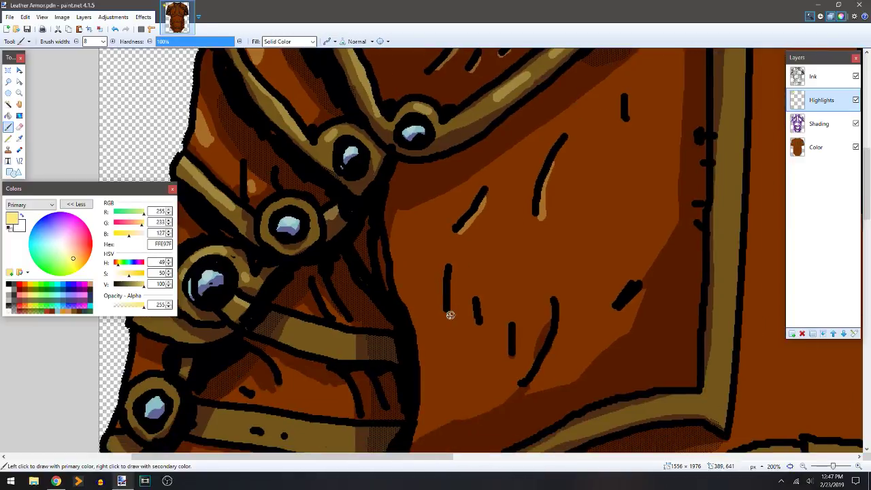
{"action": "mouse_move", "coordinate": [447, 310]}
{"action": "left_mouse_down"}
{"action": "mouse_move", "coordinate": [470, 315]}
{"action": "mouse_move", "coordinate": [490, 333]}
{"action": "mouse_move", "coordinate": [481, 319]}
{"action": "mouse_move", "coordinate": [511, 355]}
{"action": "left_mouse_up"}
{"action": "mouse_move", "coordinate": [561, 299]}
{"action": "left_mouse_down"}
{"action": "mouse_move", "coordinate": [551, 357]}
{"action": "mouse_move", "coordinate": [528, 382]}
{"action": "left_mouse_up"}
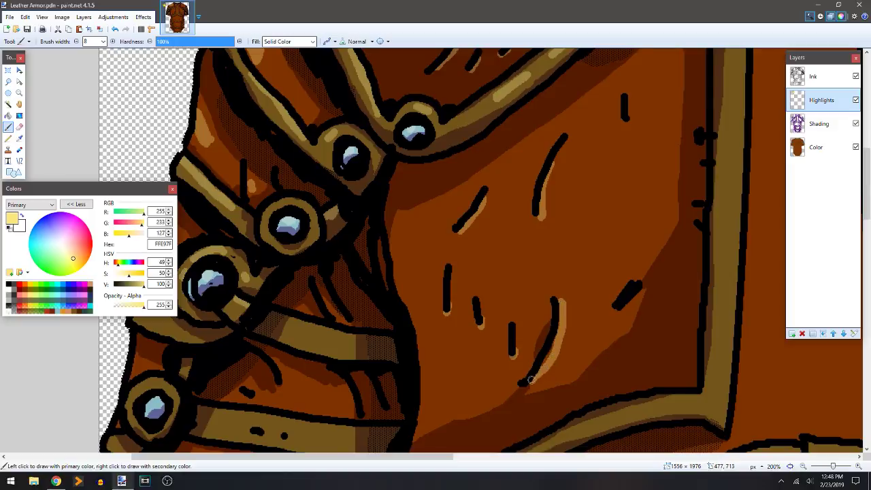
- Brush highlights on the left sleeve's lower gold straps, the leather between them and the ragged hem
{"action": "scroll", "coordinate": [608, 286], "scroll_direction": "down", "scroll_amount": 6}
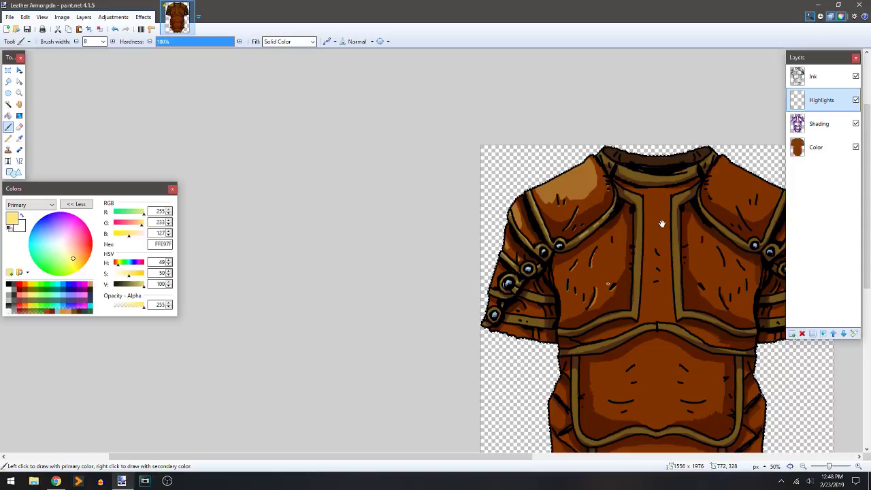
{"action": "left_click_drag", "start_coordinate": [595, 258], "coordinate": [521, 155]}
{"action": "scroll", "coordinate": [451, 233], "scroll_direction": "up", "scroll_amount": 1}
{"action": "scroll", "coordinate": [452, 232], "scroll_direction": "up", "scroll_amount": 2}
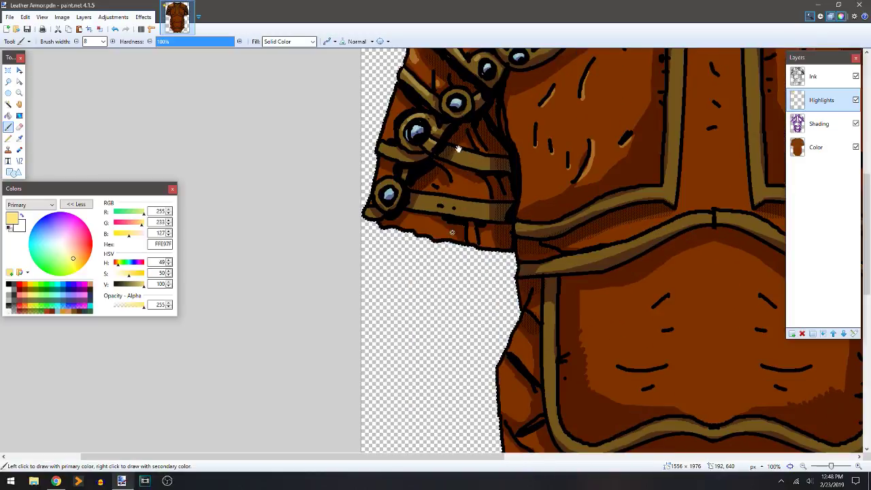
{"action": "mouse_move", "coordinate": [455, 223]}
{"action": "left_mouse_down"}
{"action": "mouse_move", "coordinate": [461, 240]}
{"action": "mouse_move", "coordinate": [481, 246]}
{"action": "mouse_move", "coordinate": [470, 238]}
{"action": "left_mouse_up"}
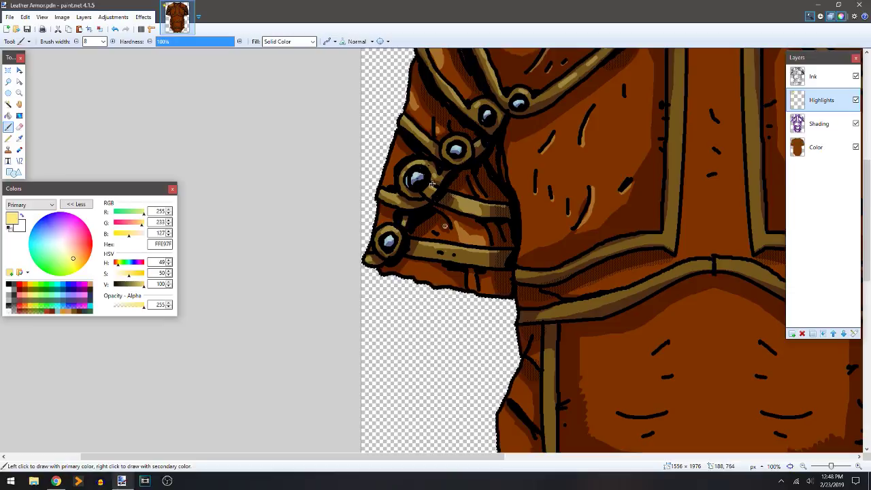
{"action": "scroll", "coordinate": [452, 217], "scroll_direction": "down", "scroll_amount": 2}
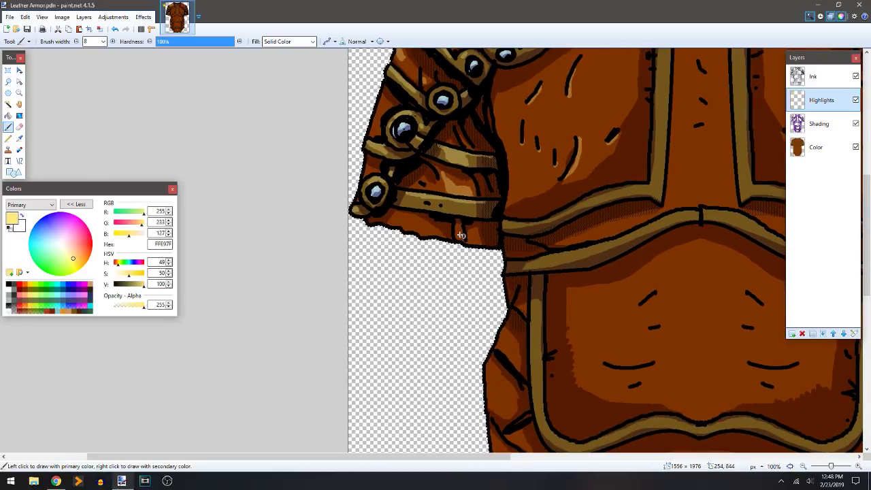
{"action": "mouse_move", "coordinate": [460, 237]}
{"action": "left_mouse_down"}
{"action": "mouse_move", "coordinate": [458, 227]}
{"action": "mouse_move", "coordinate": [472, 233]}
{"action": "mouse_move", "coordinate": [426, 236]}
{"action": "mouse_move", "coordinate": [395, 223]}
{"action": "left_mouse_up"}
- Highlight the left chest panel's gold trim with a brush stroke on the upper corner and a line down its inner vertical strip
{"action": "left_click_drag", "start_coordinate": [629, 141], "coordinate": [474, 263]}
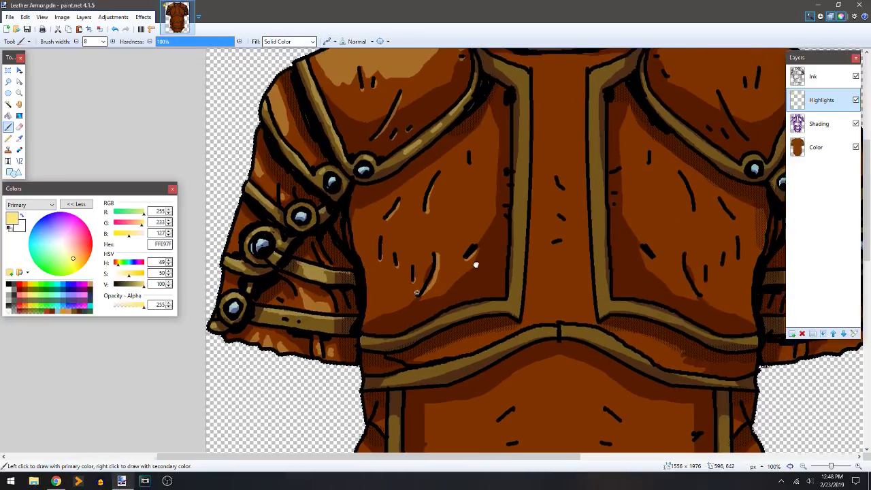
{"action": "left_click_drag", "start_coordinate": [535, 80], "coordinate": [535, 142]}
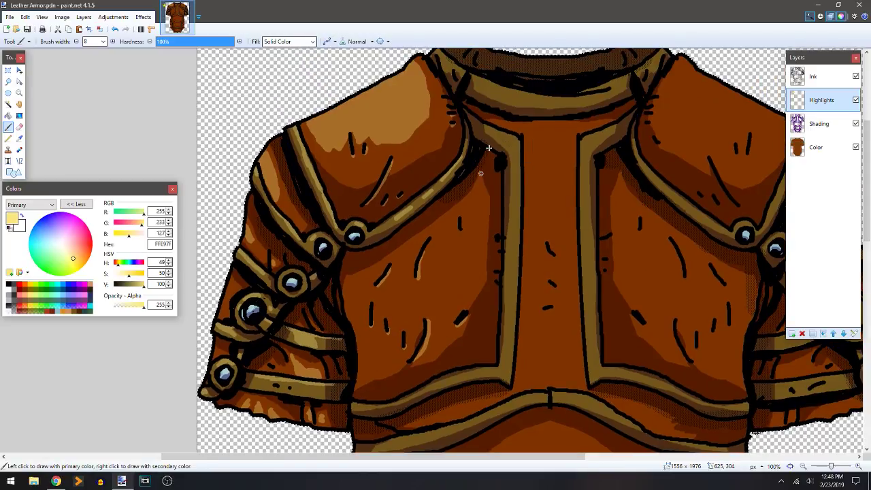
{"action": "left_click_drag", "start_coordinate": [486, 126], "coordinate": [510, 139]}
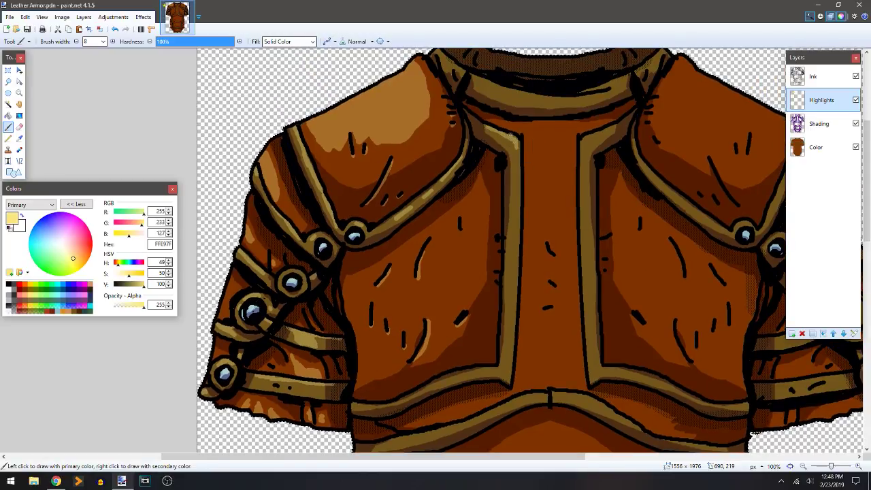
{"action": "left_click_drag", "start_coordinate": [555, 96], "coordinate": [530, 117]}
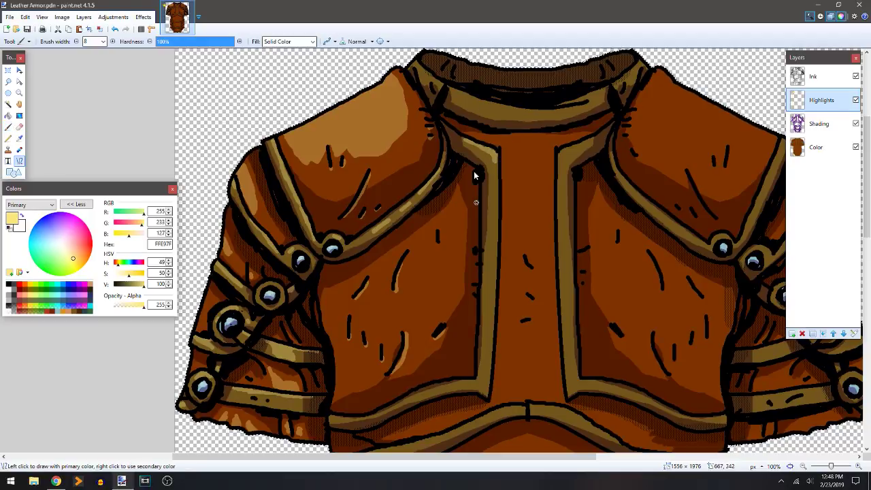
{"action": "key", "text": "o"}
{"action": "left_click_drag", "start_coordinate": [494, 162], "coordinate": [485, 389]}
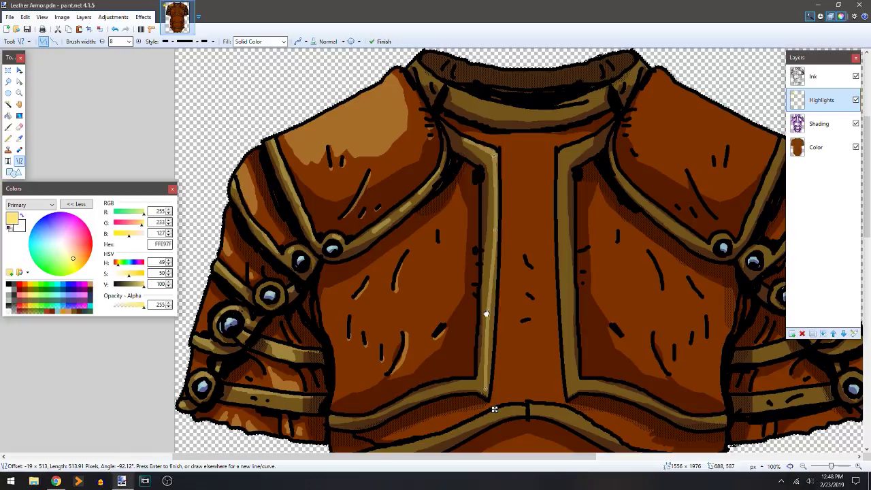
{"action": "left_click_drag", "start_coordinate": [485, 313], "coordinate": [491, 317]}
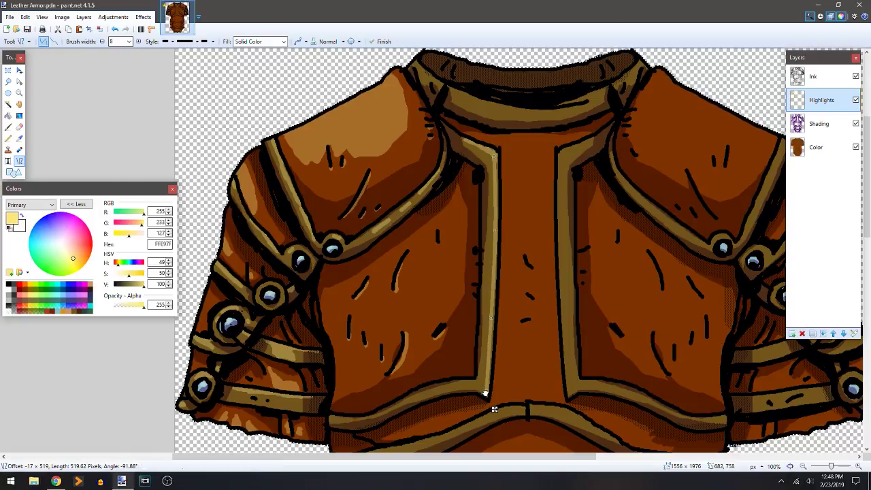
- Brush highlights along the collar's gold trim and the lower gold trim of the left chest panel
{"action": "key", "text": "b"}
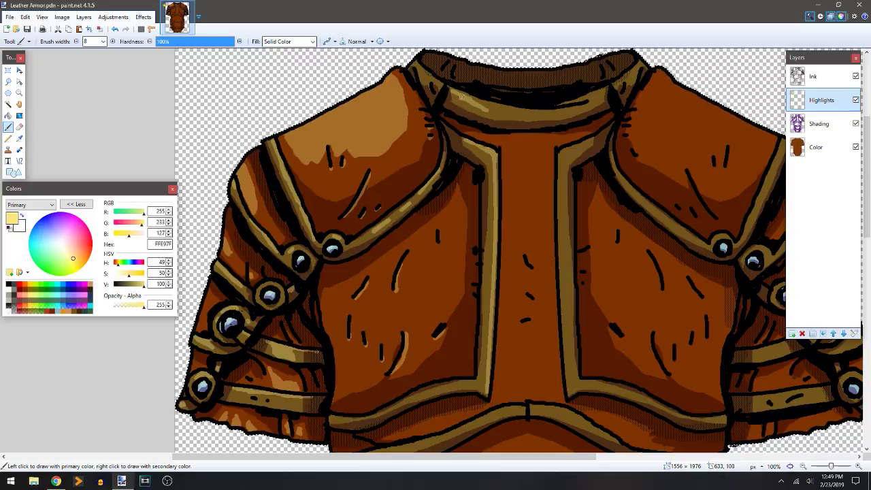
{"action": "mouse_move", "coordinate": [516, 110]}
{"action": "left_mouse_down"}
{"action": "mouse_move", "coordinate": [504, 109]}
{"action": "mouse_move", "coordinate": [555, 113]}
{"action": "left_mouse_up"}
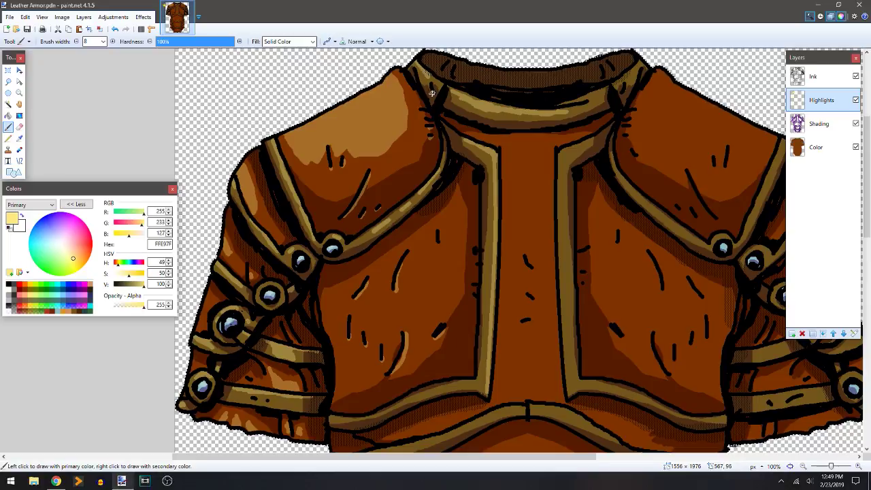
{"action": "left_click_drag", "start_coordinate": [512, 253], "coordinate": [536, 140]}
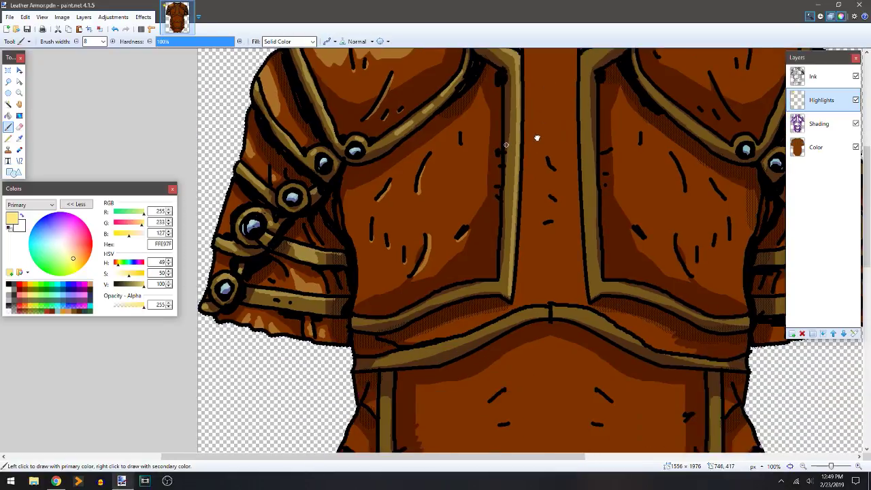
{"action": "left_click_drag", "start_coordinate": [499, 285], "coordinate": [471, 285]}
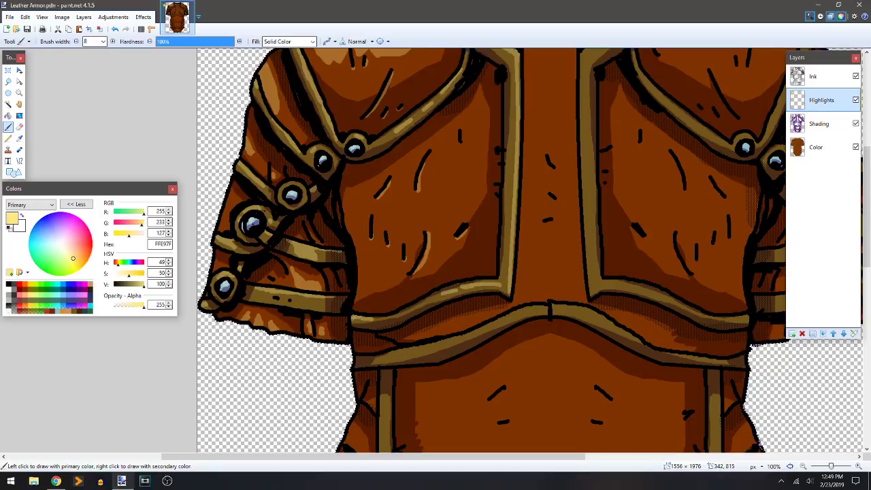
- Draw a curved highlight line along the left half of the gold waist trim, bending it to follow the trim's upper edge
{"action": "left_click_drag", "start_coordinate": [503, 214], "coordinate": [530, 157]}
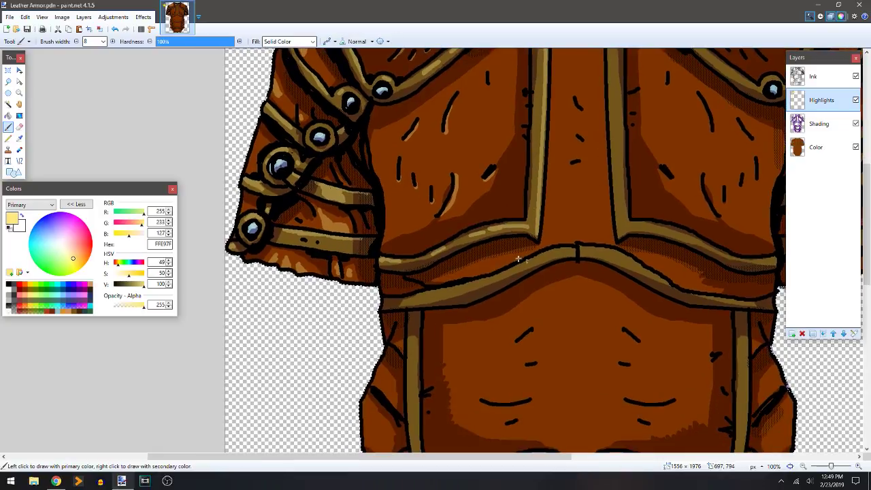
{"action": "key", "text": "o"}
{"action": "mouse_move", "coordinate": [575, 248]}
{"action": "left_mouse_down"}
{"action": "mouse_move", "coordinate": [378, 299]}
{"action": "mouse_move", "coordinate": [387, 299]}
{"action": "left_mouse_up"}
{"action": "left_click_drag", "start_coordinate": [513, 275], "coordinate": [513, 272]}
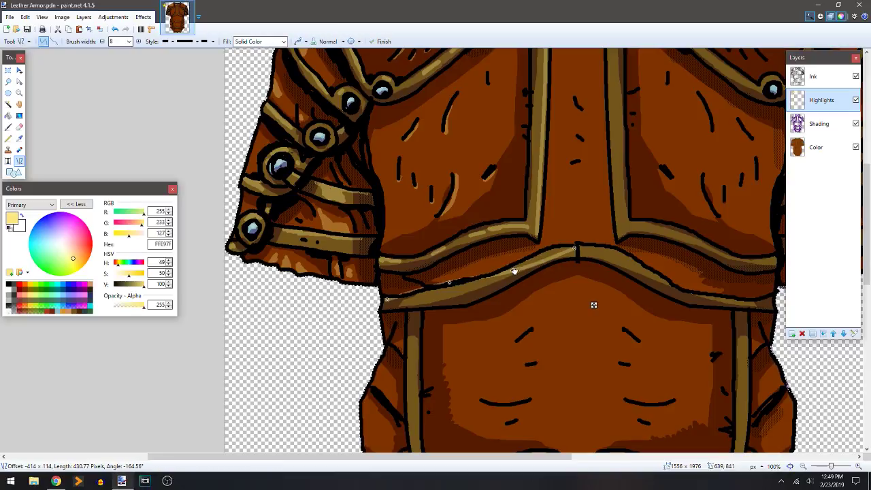
{"action": "left_click_drag", "start_coordinate": [451, 284], "coordinate": [439, 293]}
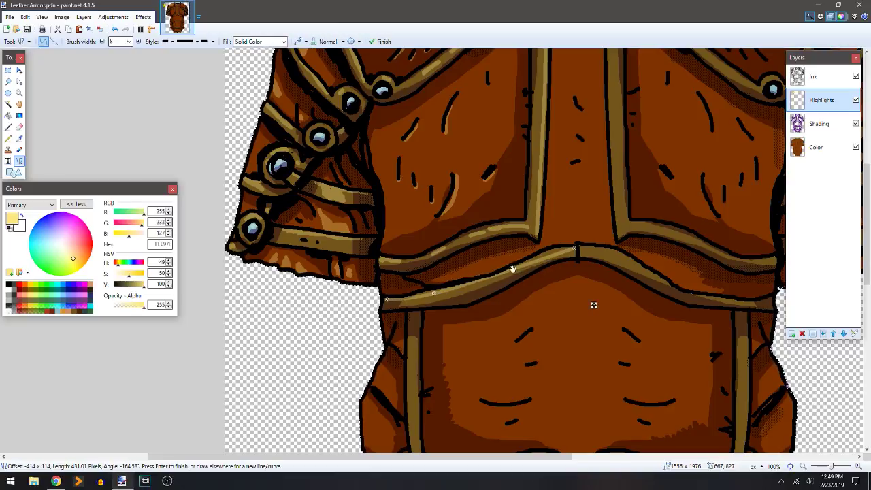
{"action": "left_click_drag", "start_coordinate": [512, 269], "coordinate": [543, 254]}
{"action": "left_click_drag", "start_coordinate": [430, 297], "coordinate": [466, 285]}
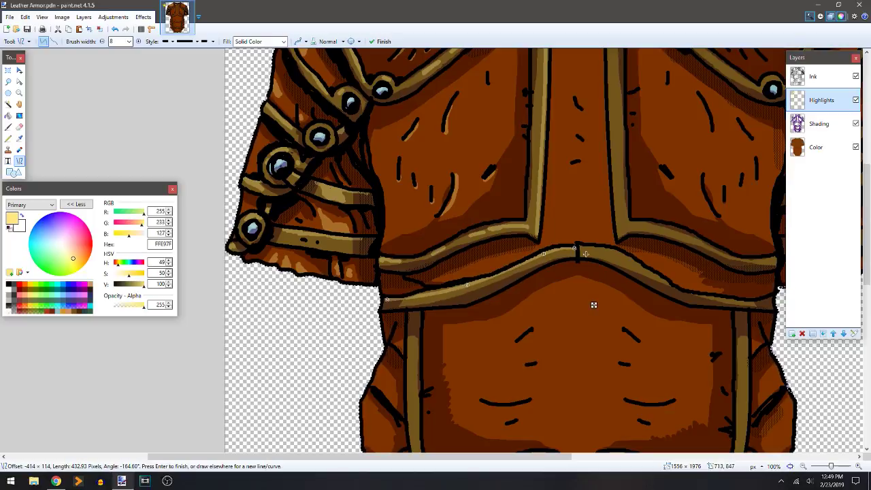
{"action": "key", "text": "Return"}
{"action": "left_click_drag", "start_coordinate": [572, 247], "coordinate": [573, 249]}
{"action": "left_click_drag", "start_coordinate": [515, 253], "coordinate": [501, 143]}
{"action": "key", "text": "b"}
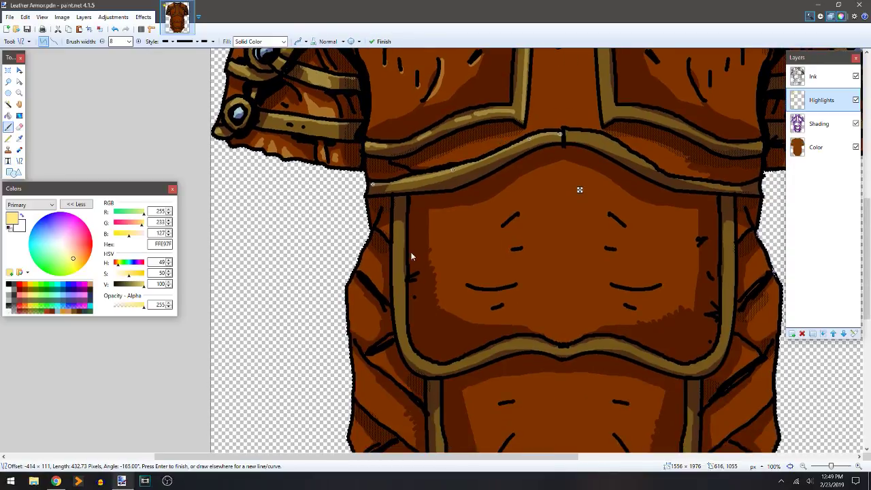
- Highlight the upper belly panel's left vertical gold trim, and outline and fill a highlight on the uppermost left side leather fold
{"action": "left_click_drag", "start_coordinate": [399, 241], "coordinate": [404, 347]}
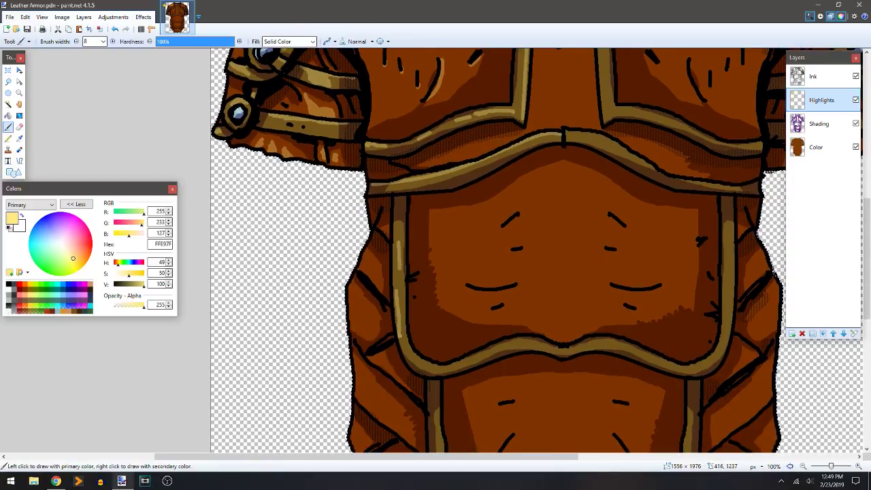
{"action": "mouse_move", "coordinate": [366, 267]}
{"action": "left_mouse_down"}
{"action": "mouse_move", "coordinate": [360, 292]}
{"action": "mouse_move", "coordinate": [354, 281]}
{"action": "mouse_move", "coordinate": [373, 323]}
{"action": "mouse_move", "coordinate": [353, 318]}
{"action": "mouse_move", "coordinate": [350, 291]}
{"action": "left_mouse_up"}
{"action": "key", "text": "f"}
{"action": "left_click", "coordinate": [366, 311]}
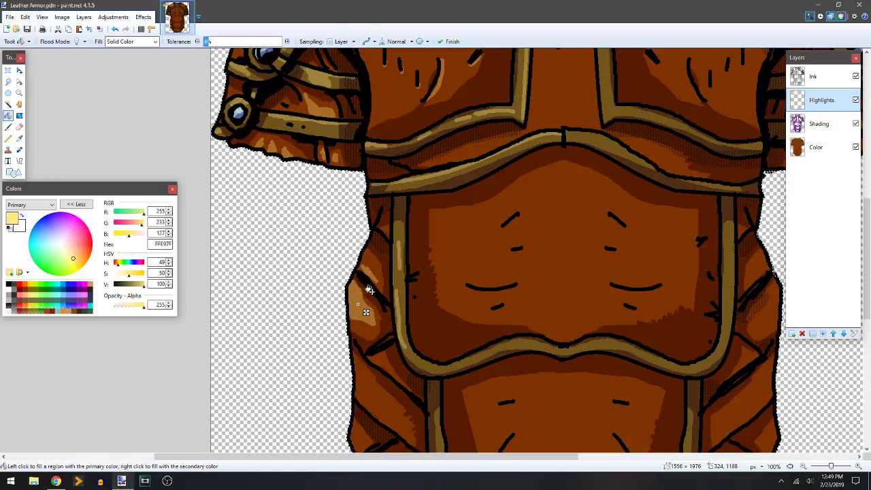
- Brush small highlights on the left side's second leather fold, and outline and fill a larger highlight below them
{"action": "key", "text": "b"}
{"action": "scroll", "coordinate": [459, 250], "scroll_direction": "down", "scroll_amount": 1}
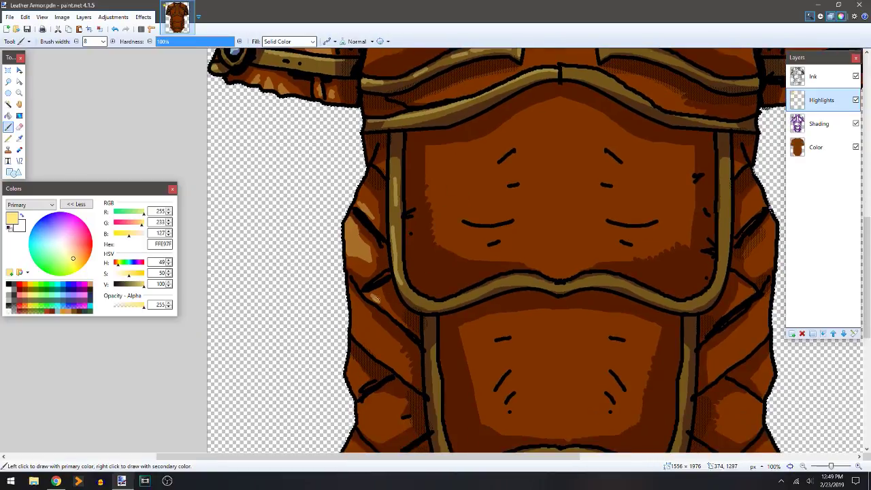
{"action": "left_click_drag", "start_coordinate": [391, 345], "coordinate": [347, 310]}
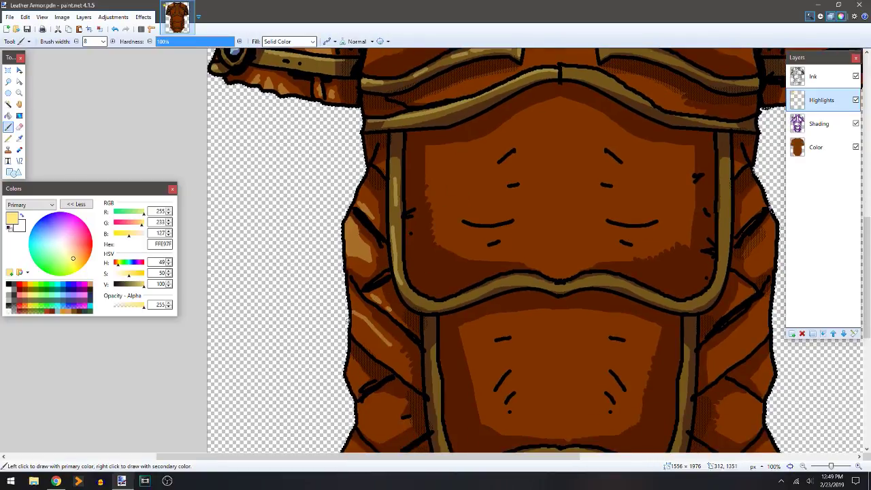
{"action": "key", "text": "f"}
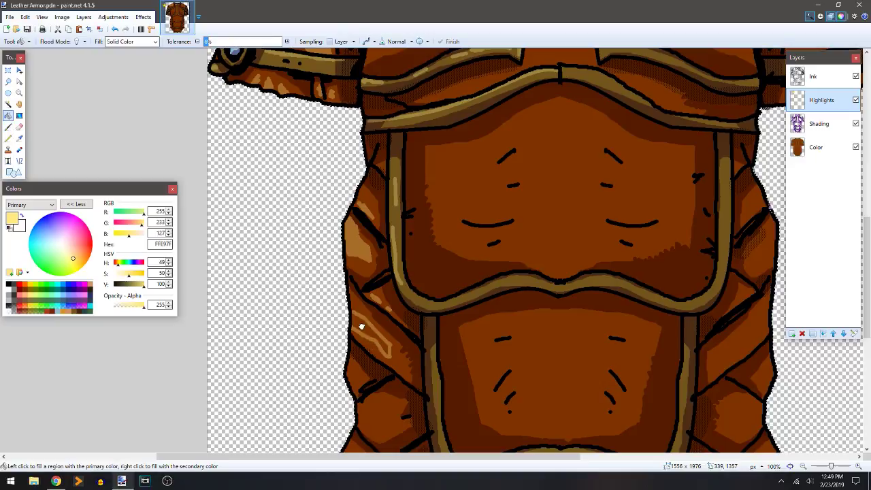
{"action": "left_click", "coordinate": [369, 332]}
- Outline and fill highlights on the next two leather folds down the left side, beside the middle belly panel
{"action": "left_click_drag", "start_coordinate": [453, 274], "coordinate": [482, 169]}
{"action": "key", "text": "b"}
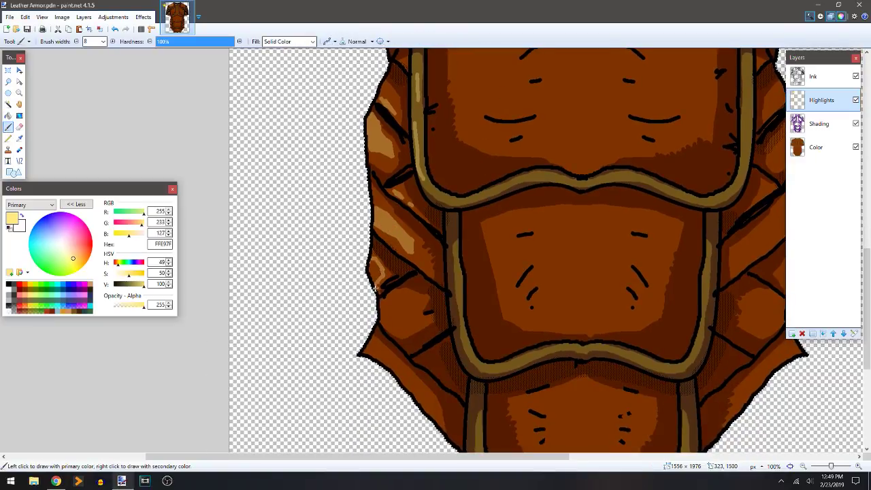
{"action": "key", "text": "f"}
{"action": "left_click", "coordinate": [382, 281]}
{"action": "key", "text": "b"}
{"action": "left_click_drag", "start_coordinate": [423, 300], "coordinate": [401, 313]}
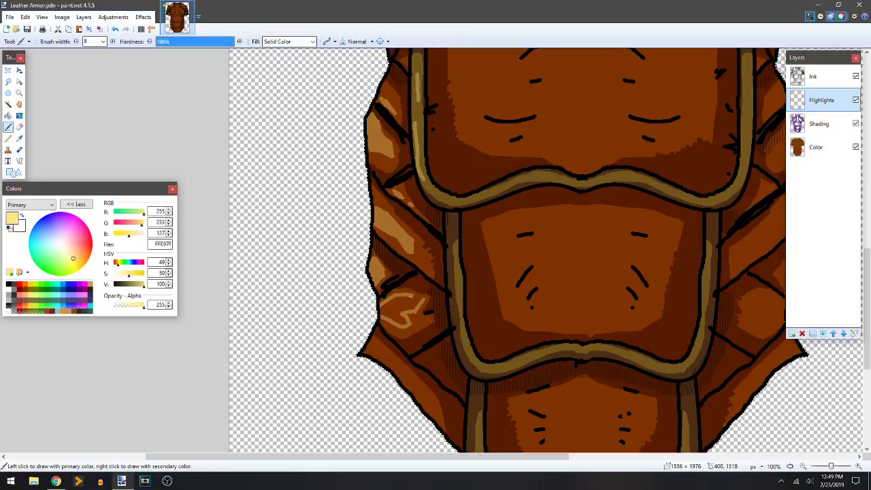
{"action": "key", "text": "f"}
{"action": "left_click", "coordinate": [391, 305]}
- Outline and fill a highlight along the pointed bottom left flap's outer edge, and brush a thin highlight on the crease above it
{"action": "key", "text": "b"}
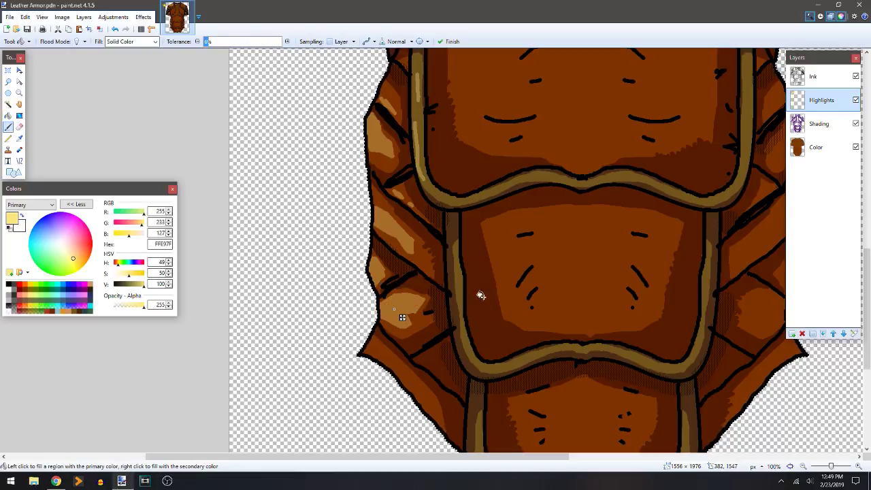
{"action": "left_click_drag", "start_coordinate": [495, 282], "coordinate": [515, 215]}
{"action": "mouse_move", "coordinate": [453, 351]}
{"action": "left_mouse_down"}
{"action": "mouse_move", "coordinate": [402, 293]}
{"action": "mouse_move", "coordinate": [368, 285]}
{"action": "left_mouse_up"}
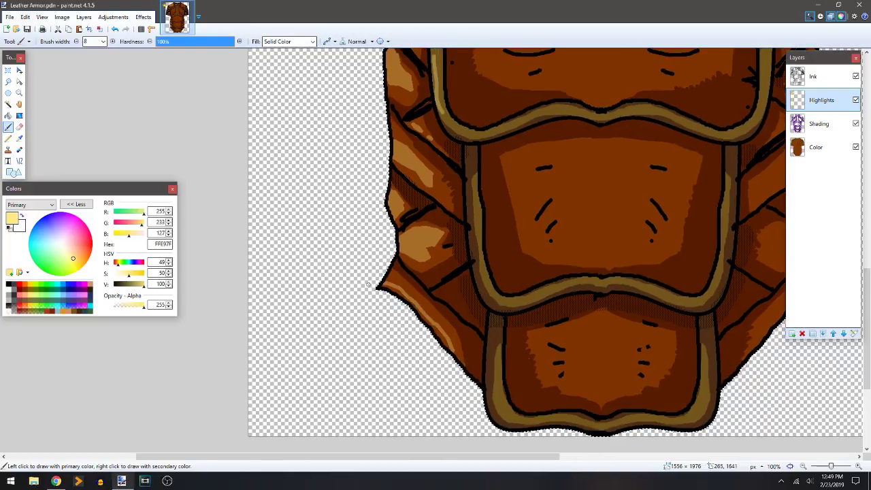
{"action": "key", "text": "f"}
{"action": "left_click", "coordinate": [446, 344]}
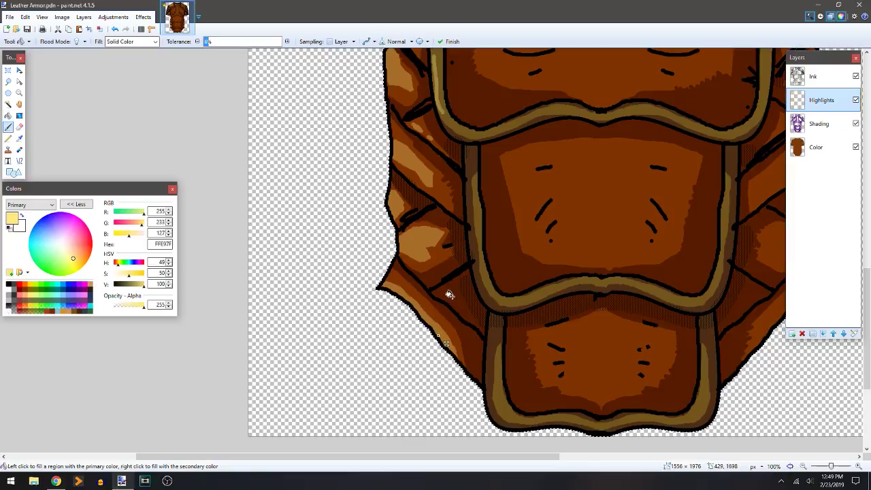
{"action": "key", "text": "b"}
{"action": "left_click_drag", "start_coordinate": [432, 291], "coordinate": [465, 272]}
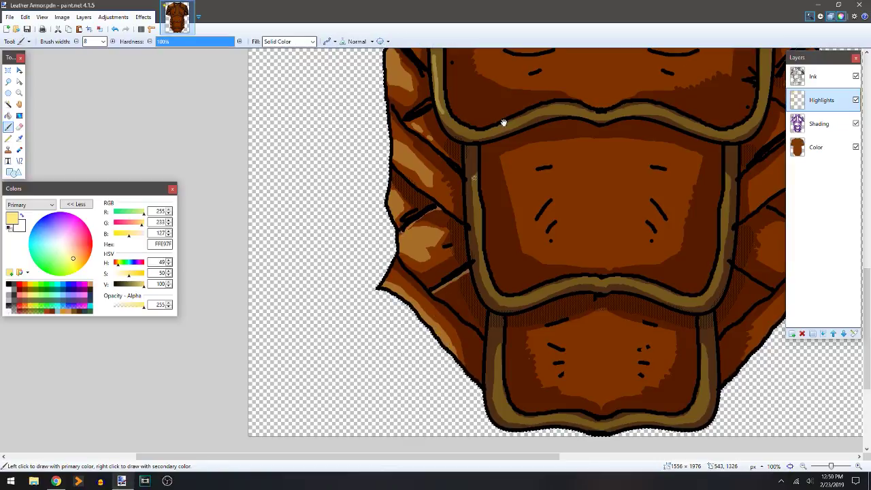
- Brush thin highlights beside the crease marks on the left side folds, the upper belly panel's left half and the chest
{"action": "left_click_drag", "start_coordinate": [503, 122], "coordinate": [513, 207]}
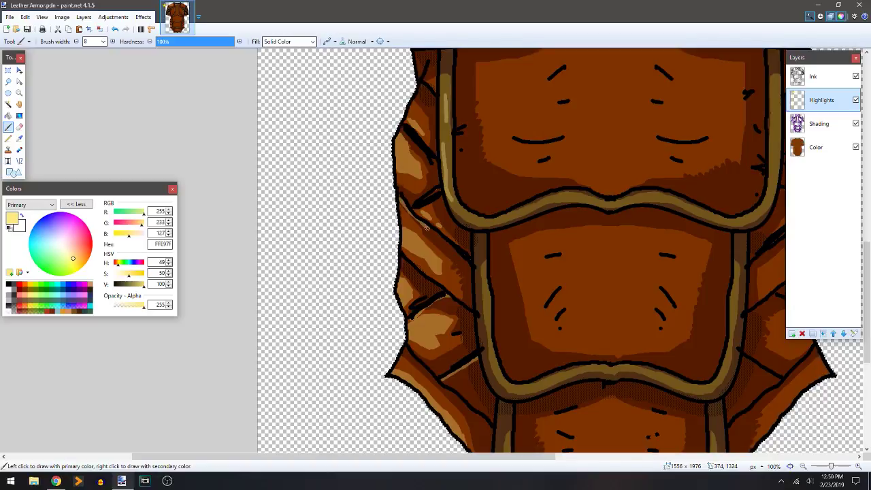
{"action": "left_click_drag", "start_coordinate": [480, 150], "coordinate": [513, 206]}
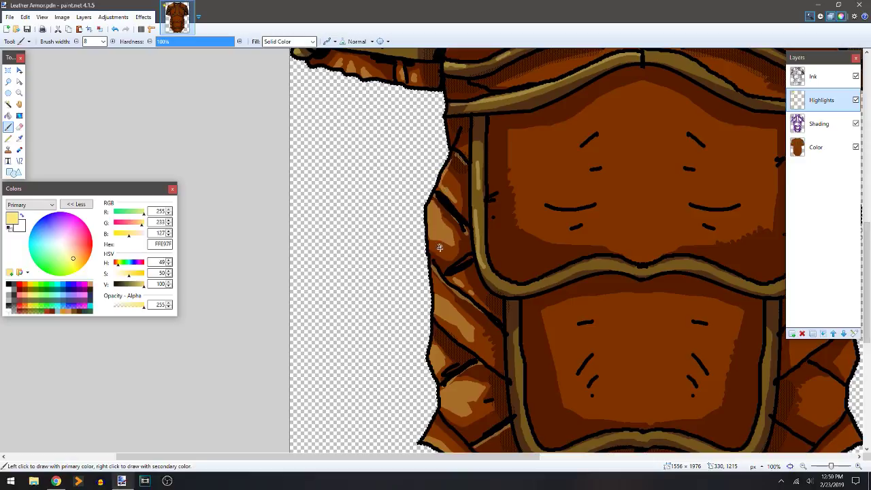
{"action": "mouse_move", "coordinate": [532, 195]}
{"action": "left_mouse_down"}
{"action": "mouse_move", "coordinate": [412, 218]}
{"action": "mouse_move", "coordinate": [453, 233]}
{"action": "left_mouse_up"}
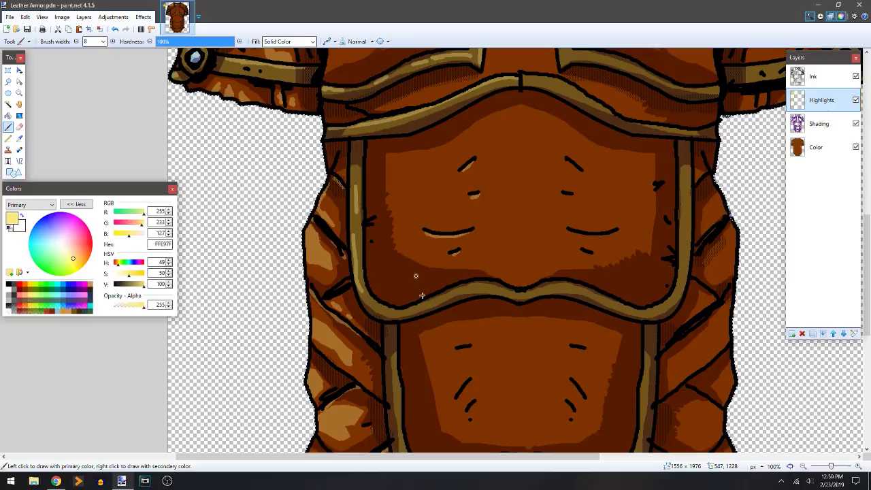
{"action": "mouse_move", "coordinate": [481, 223]}
{"action": "left_mouse_down"}
{"action": "mouse_move", "coordinate": [455, 284]}
{"action": "mouse_move", "coordinate": [445, 373]}
{"action": "left_mouse_up"}
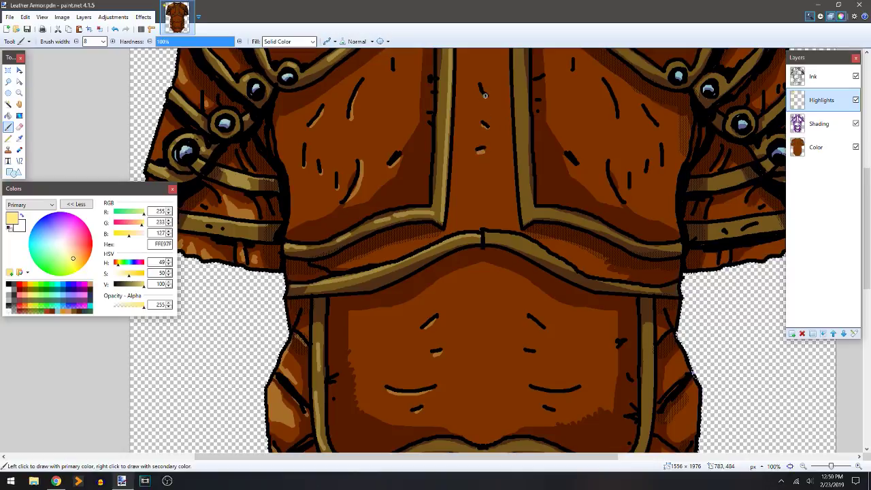
{"action": "mouse_move", "coordinate": [515, 94]}
{"action": "left_mouse_down"}
{"action": "mouse_move", "coordinate": [515, 208]}
{"action": "mouse_move", "coordinate": [517, 198]}
{"action": "left_mouse_up"}
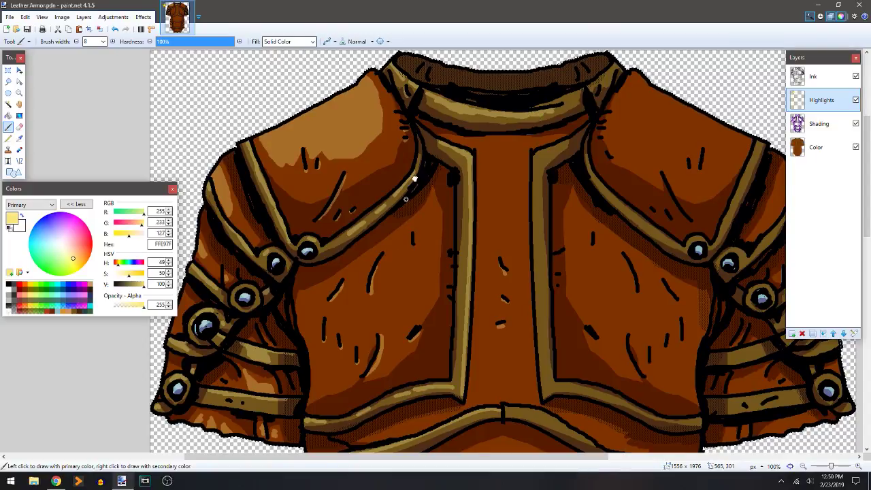
- Brush highlights along the left half of the upper belly panel's lower gold trim and the middle panel's left and lower trim
{"action": "left_click_drag", "start_coordinate": [412, 179], "coordinate": [443, 111]}
{"action": "scroll", "coordinate": [443, 111], "scroll_direction": "down", "scroll_amount": 10}
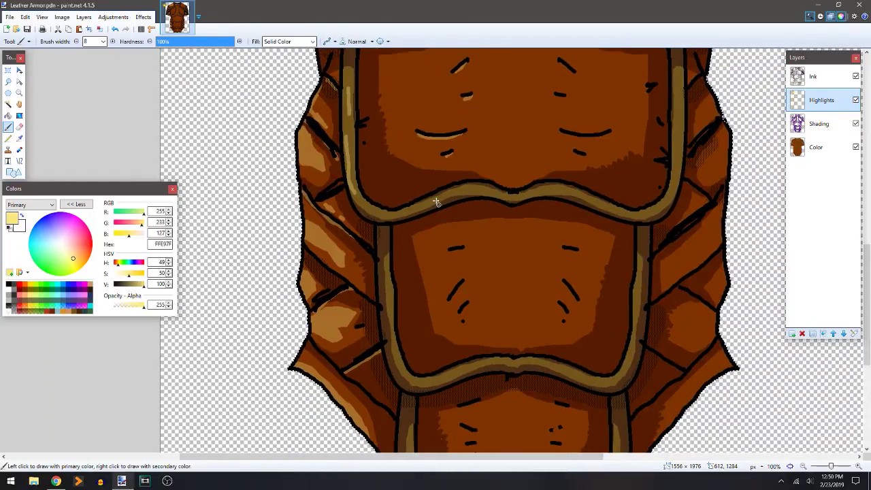
{"action": "left_click_drag", "start_coordinate": [438, 198], "coordinate": [487, 188]}
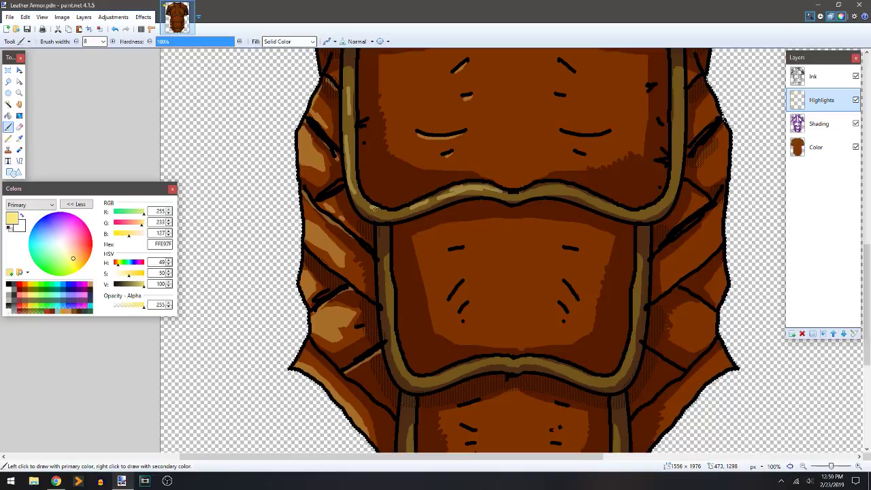
{"action": "left_click_drag", "start_coordinate": [460, 280], "coordinate": [469, 204]}
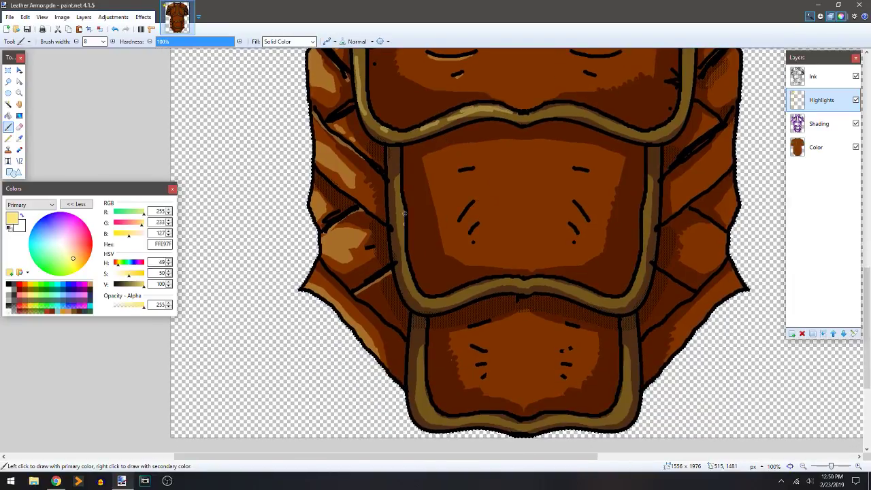
{"action": "left_click_drag", "start_coordinate": [401, 211], "coordinate": [402, 236]}
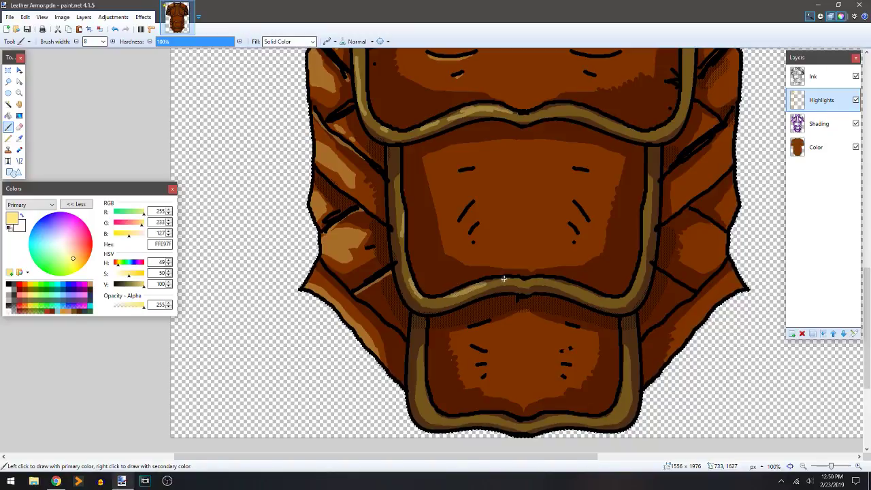
- Brush thin highlights beside the crease marks on the left half of the middle belly panel
{"action": "left_click_drag", "start_coordinate": [459, 223], "coordinate": [468, 204]}
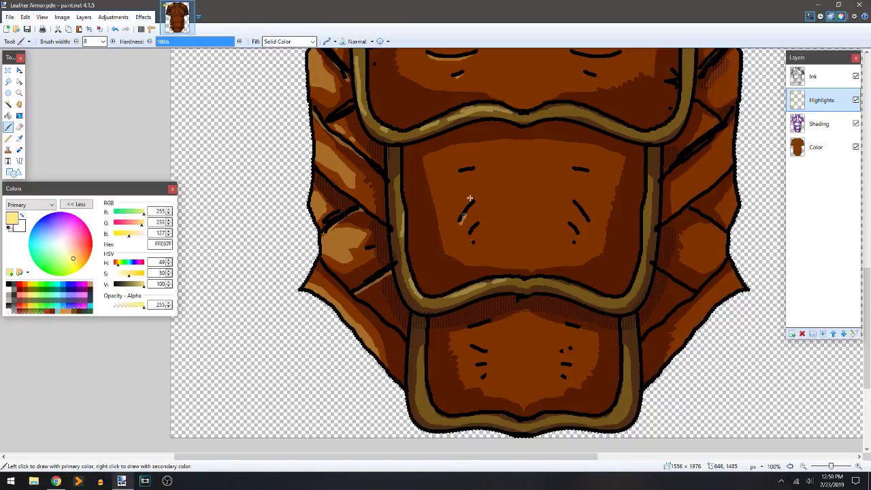
{"action": "left_click_drag", "start_coordinate": [460, 172], "coordinate": [468, 172]}
{"action": "left_click_drag", "start_coordinate": [474, 229], "coordinate": [470, 239]}
- Highlight the crease marks and the gold trim on the left half of the bottom belly panel
{"action": "scroll", "coordinate": [462, 265], "scroll_direction": "down", "scroll_amount": 2}
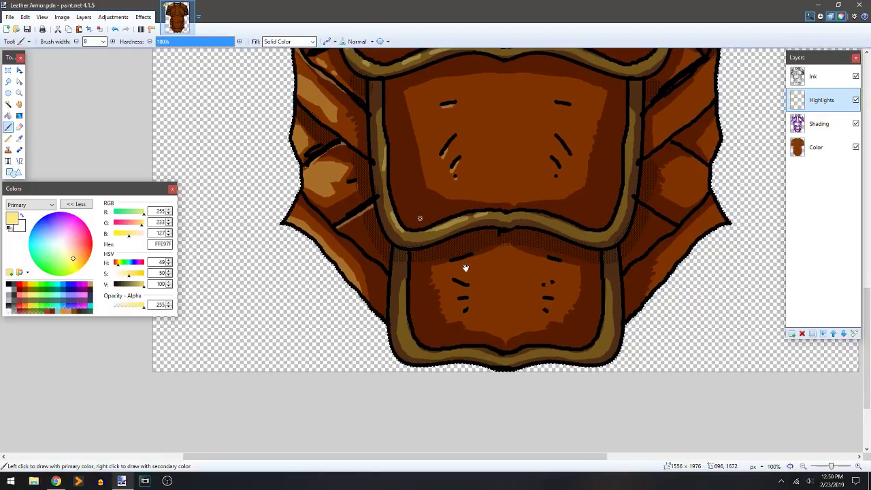
{"action": "left_click_drag", "start_coordinate": [454, 261], "coordinate": [469, 257]}
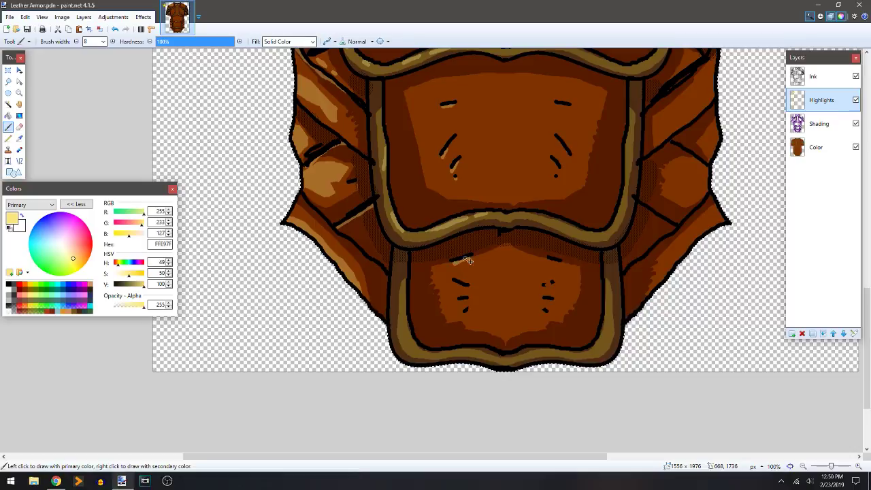
{"action": "mouse_move", "coordinate": [464, 287]}
{"action": "left_mouse_down"}
{"action": "mouse_move", "coordinate": [456, 283]}
{"action": "mouse_move", "coordinate": [464, 314]}
{"action": "left_mouse_up"}
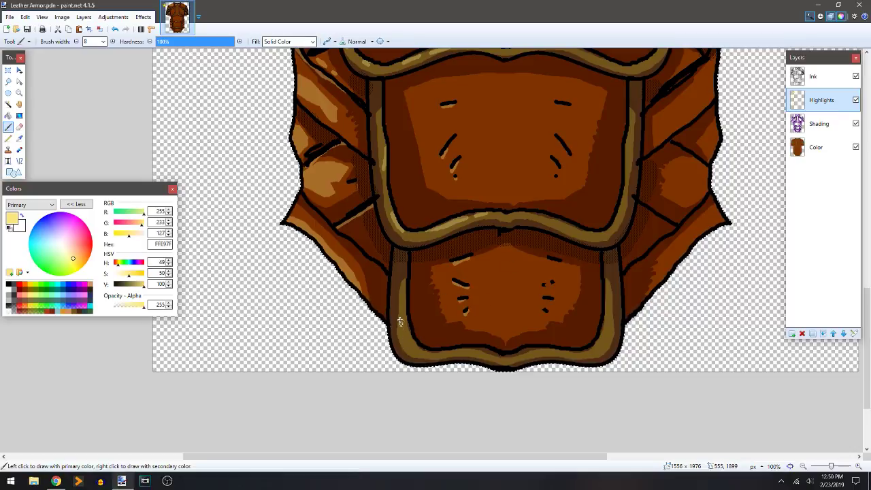
{"action": "mouse_move", "coordinate": [405, 323]}
{"action": "left_mouse_down"}
{"action": "mouse_move", "coordinate": [412, 343]}
{"action": "mouse_move", "coordinate": [403, 308]}
{"action": "left_mouse_up"}
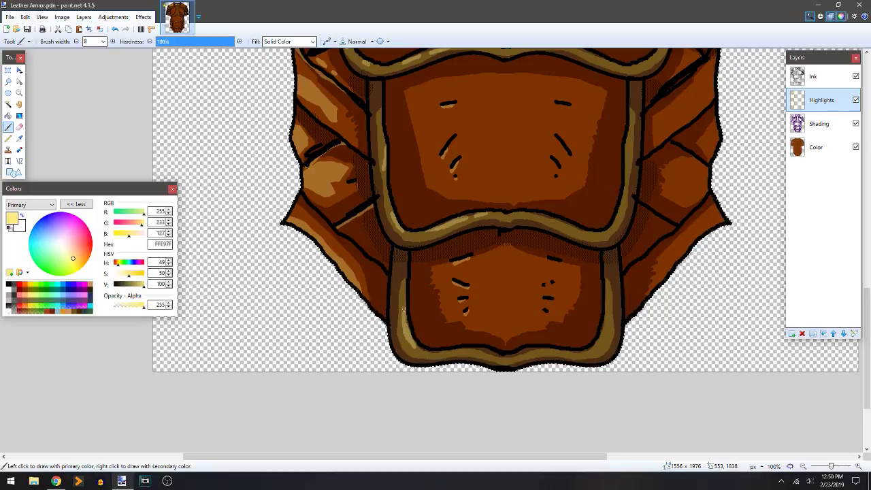
{"action": "mouse_move", "coordinate": [447, 353]}
{"action": "left_mouse_down"}
{"action": "mouse_move", "coordinate": [468, 349]}
{"action": "mouse_move", "coordinate": [418, 355]}
{"action": "left_mouse_up"}
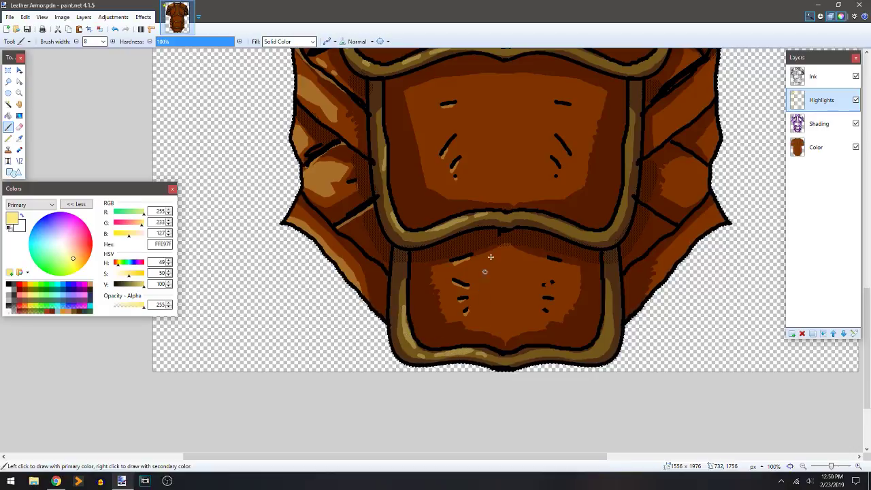
- Select the left half of the canvas on the Highlights layer and paste a copy of it into a new layer above
{"action": "scroll", "coordinate": [464, 237], "scroll_direction": "down", "scroll_amount": 1}
{"action": "scroll", "coordinate": [464, 237], "scroll_direction": "down", "scroll_amount": 2}
{"action": "scroll", "coordinate": [460, 217], "scroll_direction": "up", "scroll_amount": 3}
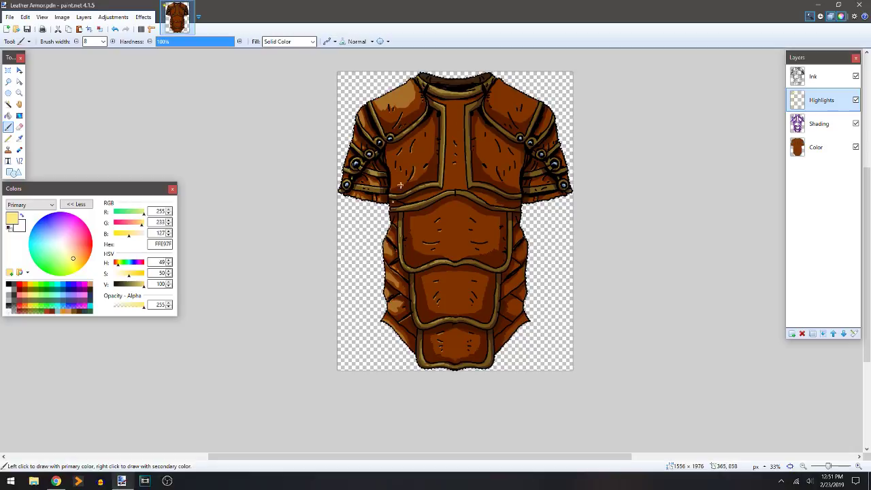
{"action": "left_click", "coordinate": [8, 70]}
{"action": "left_click_drag", "start_coordinate": [325, 64], "coordinate": [455, 412]}
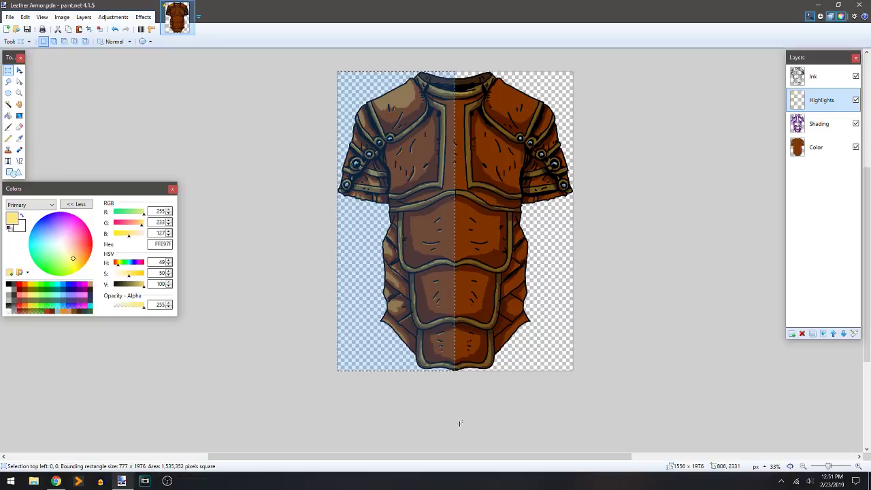
{"action": "key", "text": "ctrl+c"}
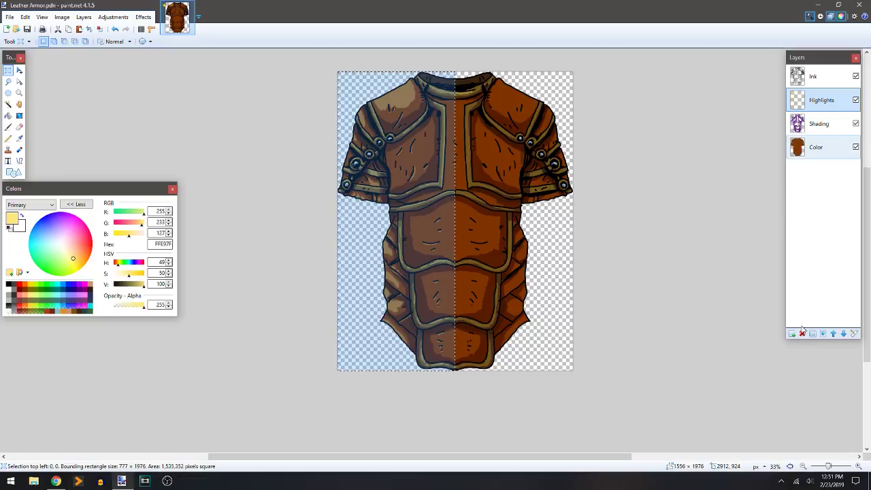
{"action": "key", "text": "ctrl+shift+n"}
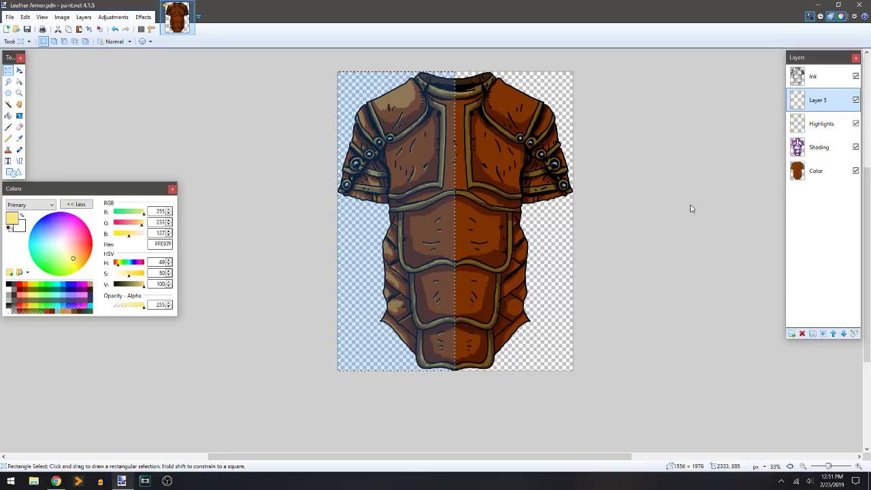
{"action": "key", "text": "ctrl+v"}
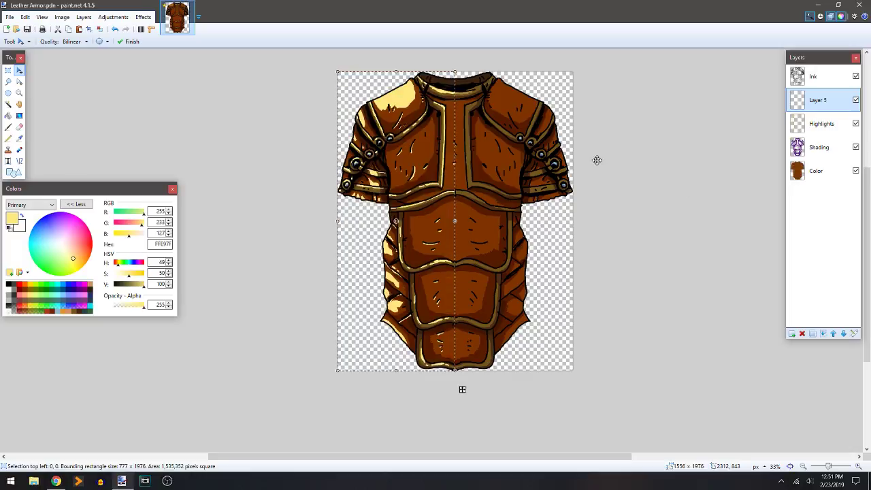
- Flip the new layer horizontally to mirror the highlights onto the right half, and merge it down into the Highlights layer
{"action": "left_click", "coordinate": [84, 17]}
{"action": "left_click", "coordinate": [110, 87]}
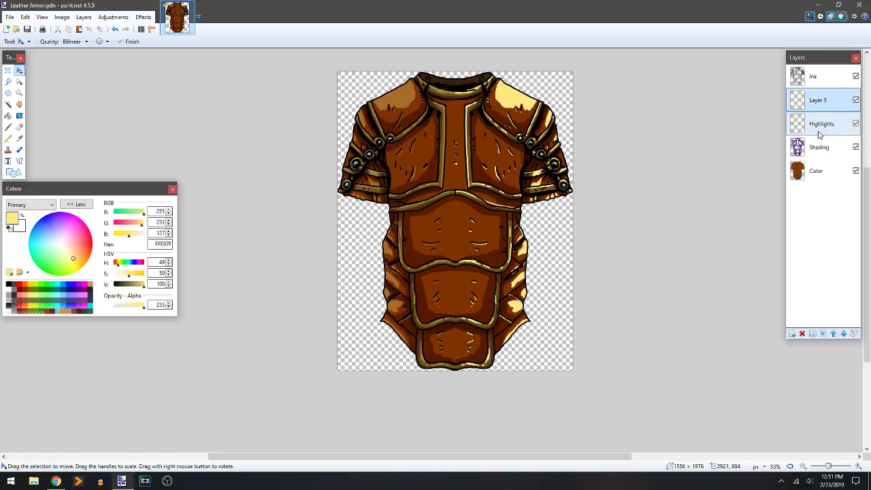
{"action": "key", "text": "ctrl+m"}
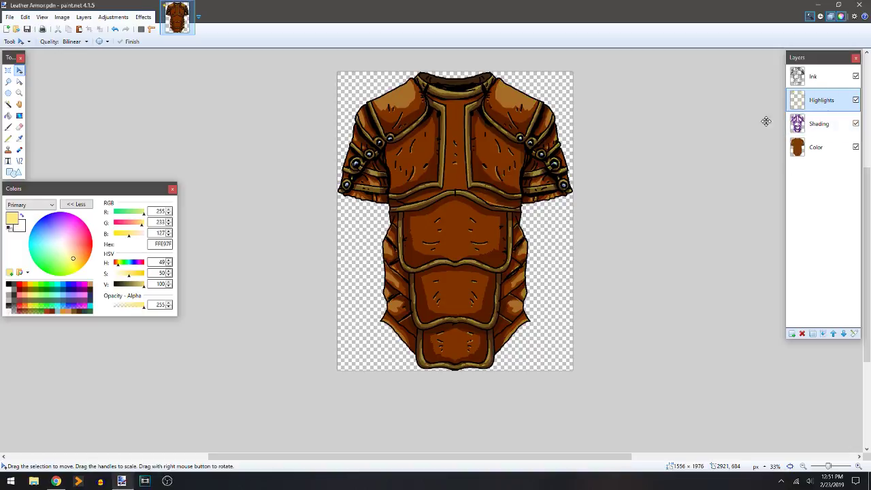
- Clean up the mirrored highlights along the right half of the gold trim above the top belly panel with the Eraser and Paintbrush
{"action": "scroll", "coordinate": [678, 194], "scroll_direction": "up", "scroll_amount": 4}
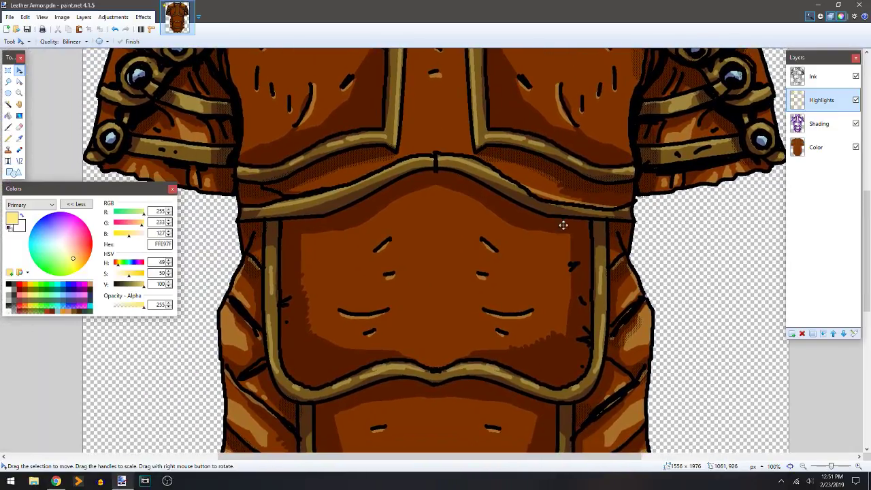
{"action": "key", "text": "b"}
{"action": "key", "text": "e"}
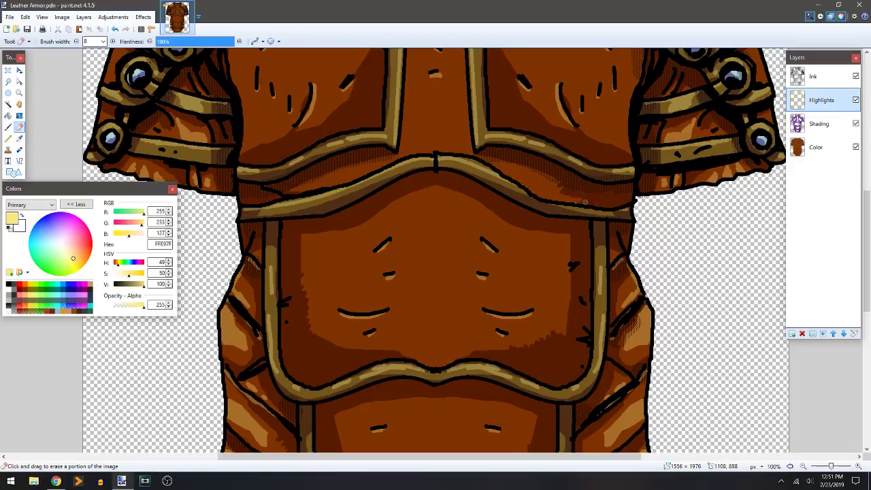
{"action": "key", "text": "b"}
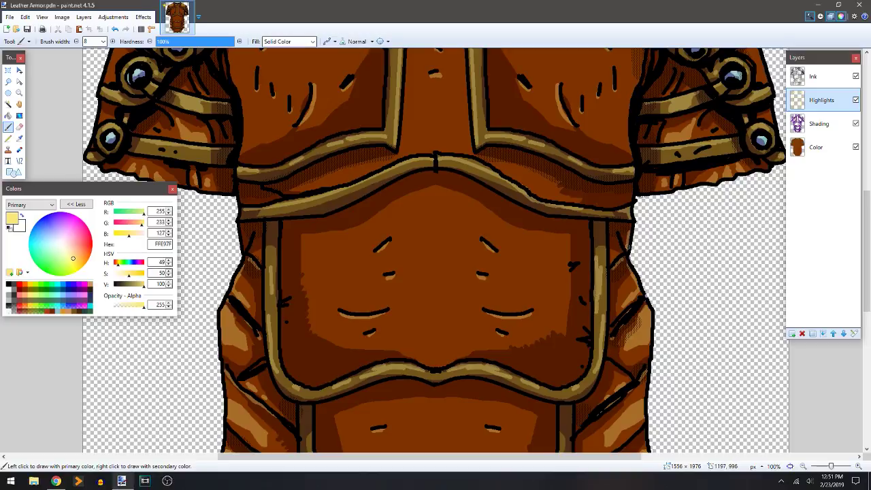
{"action": "left_click_drag", "start_coordinate": [562, 143], "coordinate": [499, 232]}
{"action": "left_click_drag", "start_coordinate": [591, 150], "coordinate": [493, 145]}
{"action": "left_click_drag", "start_coordinate": [429, 280], "coordinate": [437, 354]}
{"action": "left_click_drag", "start_coordinate": [504, 221], "coordinate": [581, 240]}
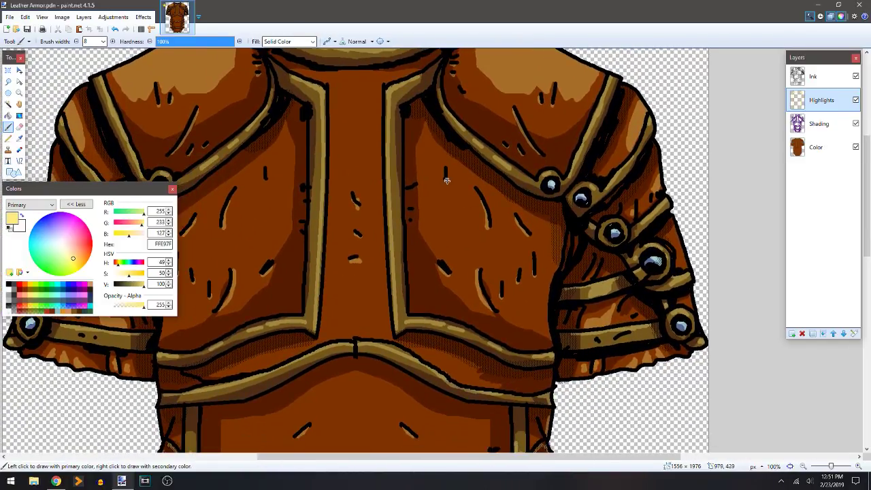
- Retouch the highlights beside the crease marks on the centre chest strip and the inner edge of the right chest panel
{"action": "key", "text": "e"}
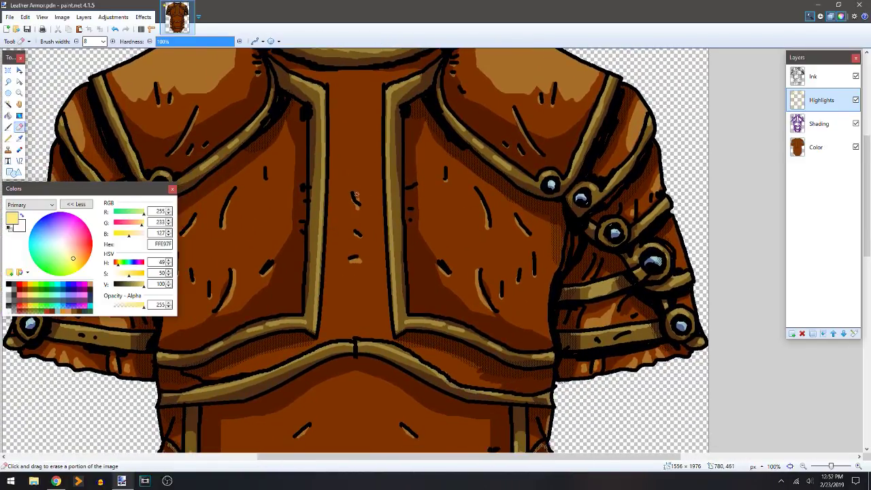
{"action": "key", "text": "b"}
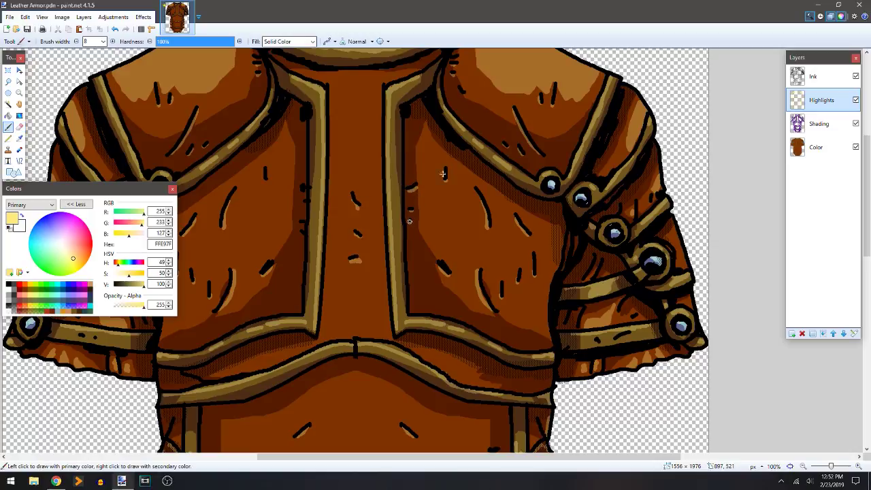
{"action": "left_click_drag", "start_coordinate": [415, 114], "coordinate": [458, 198]}
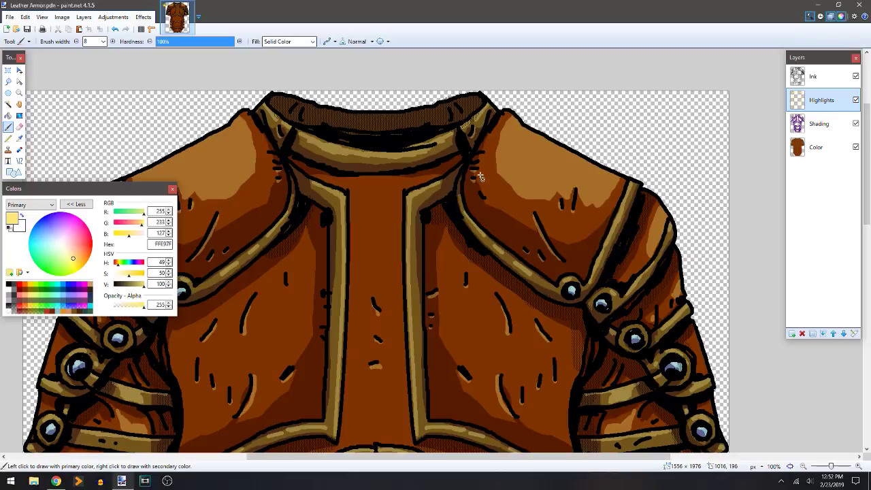
- Inspect the mirrored highlights from the collar and shoulders down to the side folds and bottom belly panel
{"action": "scroll", "coordinate": [494, 231], "scroll_direction": "down", "scroll_amount": 10}
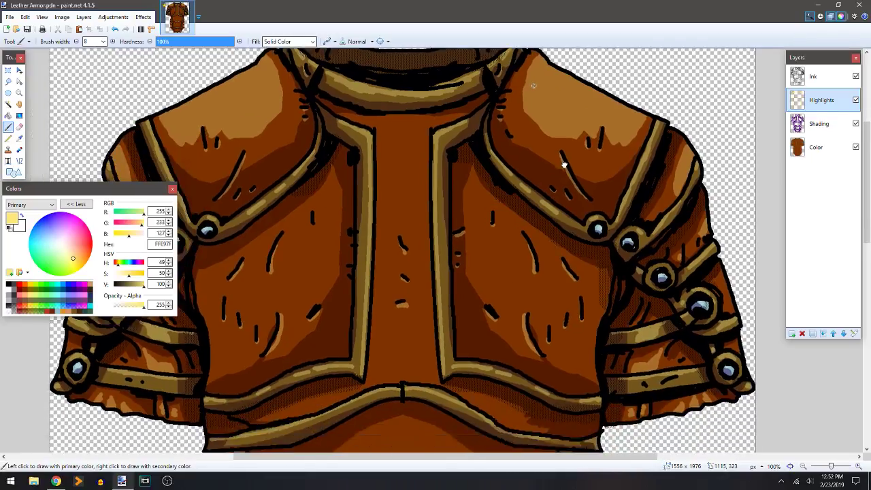
{"action": "scroll", "coordinate": [554, 172], "scroll_direction": "down", "scroll_amount": 8}
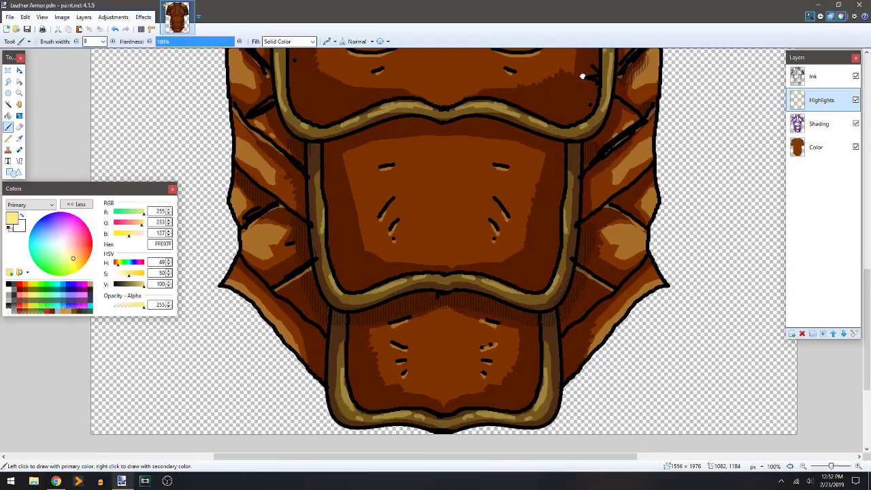
{"action": "left_click_drag", "start_coordinate": [582, 76], "coordinate": [575, 84]}
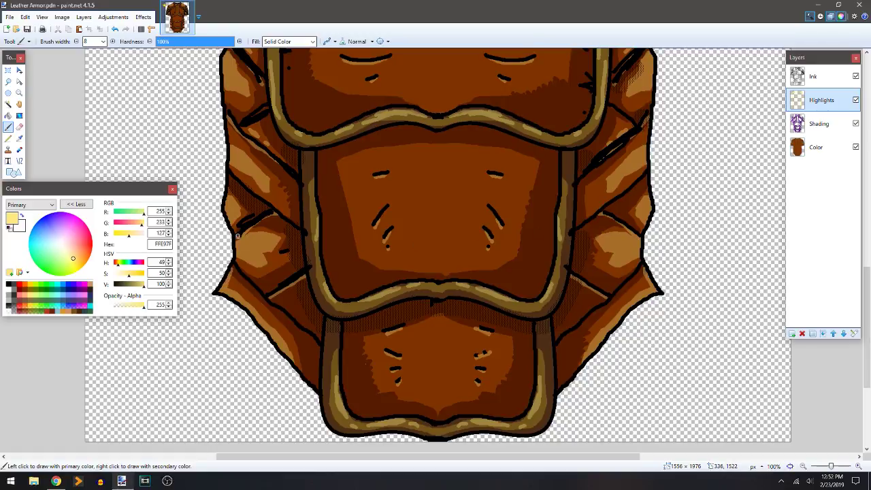
{"action": "scroll", "coordinate": [632, 295], "scroll_direction": "up", "scroll_amount": 4}
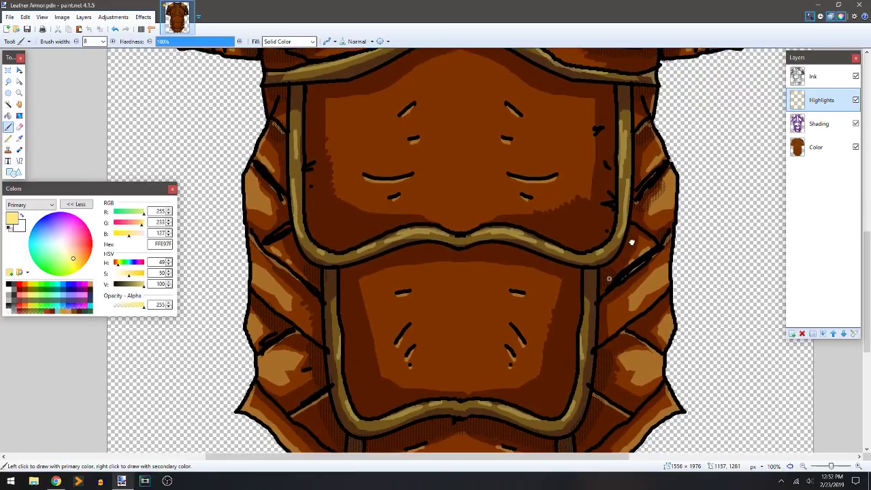
{"action": "left_click_drag", "start_coordinate": [609, 278], "coordinate": [606, 391]}
{"action": "mouse_move", "coordinate": [631, 351]}
{"action": "left_mouse_down"}
{"action": "mouse_move", "coordinate": [634, 272]}
{"action": "mouse_move", "coordinate": [627, 345]}
{"action": "left_mouse_up"}
{"action": "left_click_drag", "start_coordinate": [617, 221], "coordinate": [619, 247]}
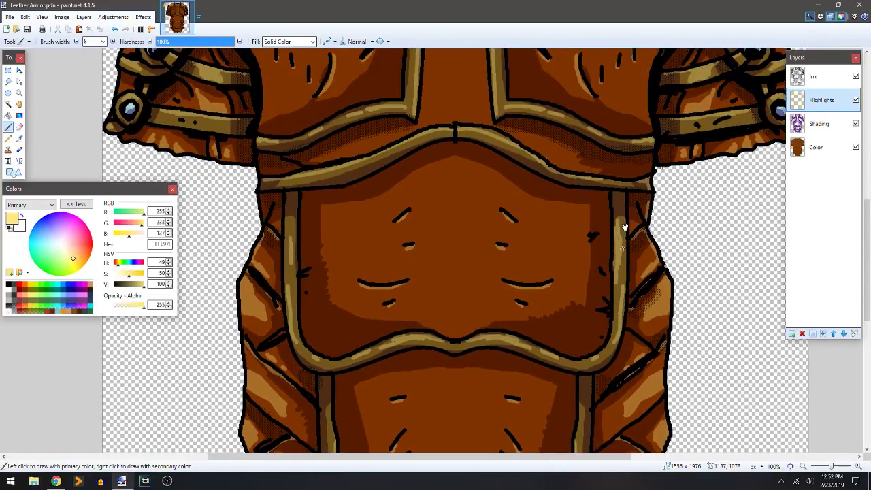
{"action": "scroll", "coordinate": [625, 227], "scroll_direction": "down", "scroll_amount": 4}
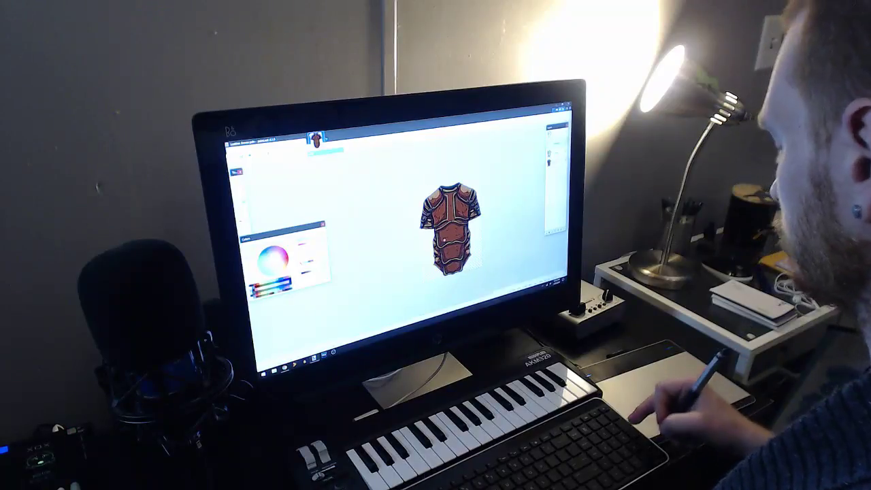
- Review the artwork with only the Color layer visible, bringing back the Shading, Highlights and Ink layers one after another
{"action": "scroll", "coordinate": [445, 239], "scroll_direction": "up", "scroll_amount": 3}
{"action": "left_click_drag", "start_coordinate": [484, 179], "coordinate": [436, 230]}
{"action": "scroll", "coordinate": [438, 235], "scroll_direction": "down", "scroll_amount": 1}
{"action": "scroll", "coordinate": [435, 230], "scroll_direction": "down", "scroll_amount": 1}
{"action": "scroll", "coordinate": [436, 229], "scroll_direction": "up", "scroll_amount": 1}
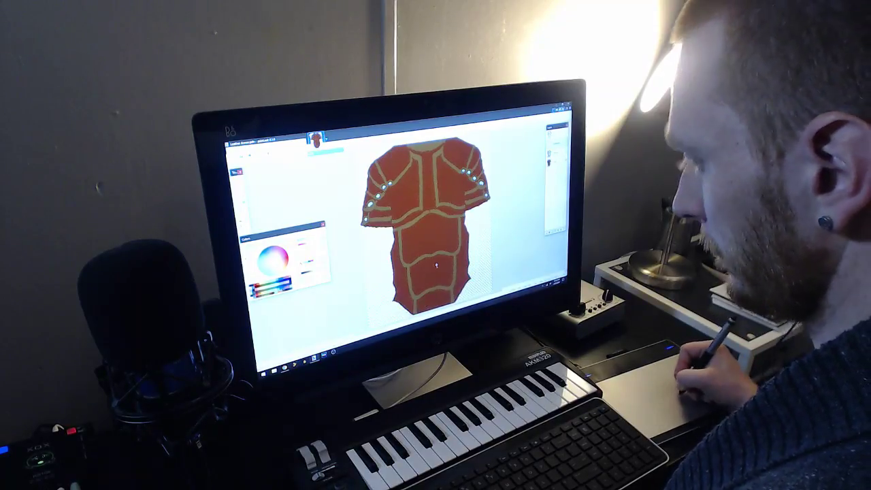
{"action": "scroll", "coordinate": [436, 262], "scroll_direction": "up", "scroll_amount": 1}
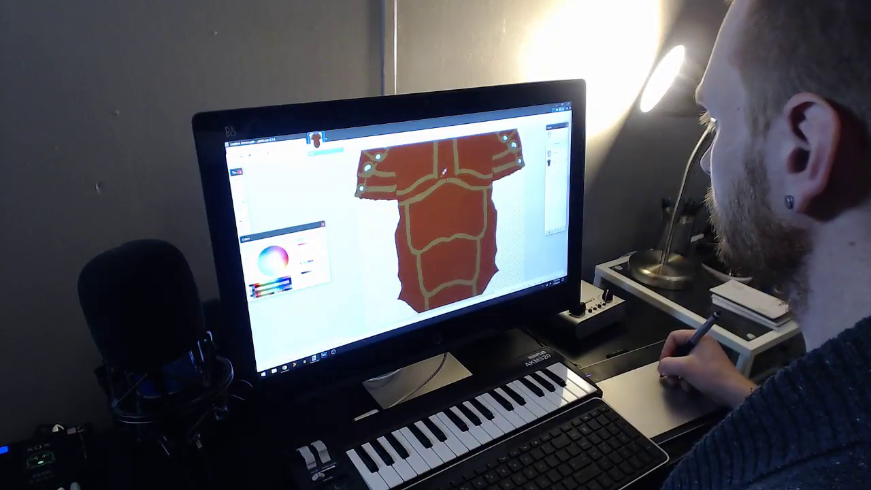
{"action": "left_click_drag", "start_coordinate": [444, 171], "coordinate": [449, 236]}
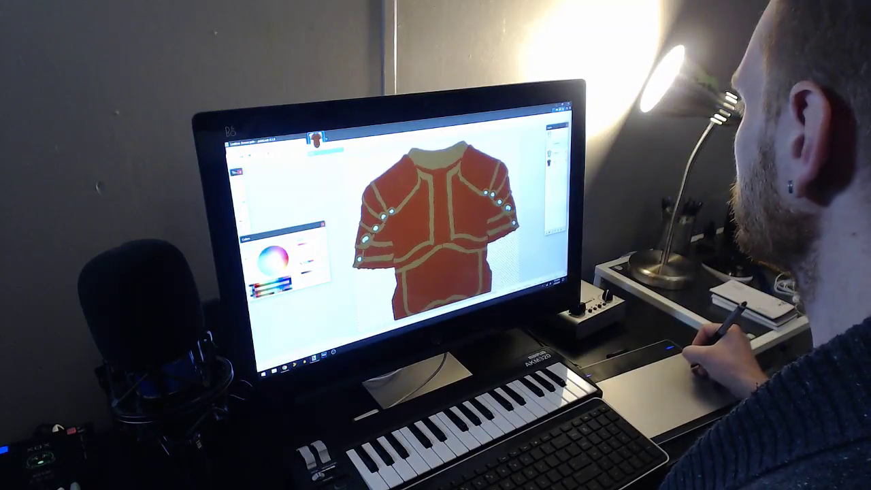
{"action": "left_click", "coordinate": [564, 143]}
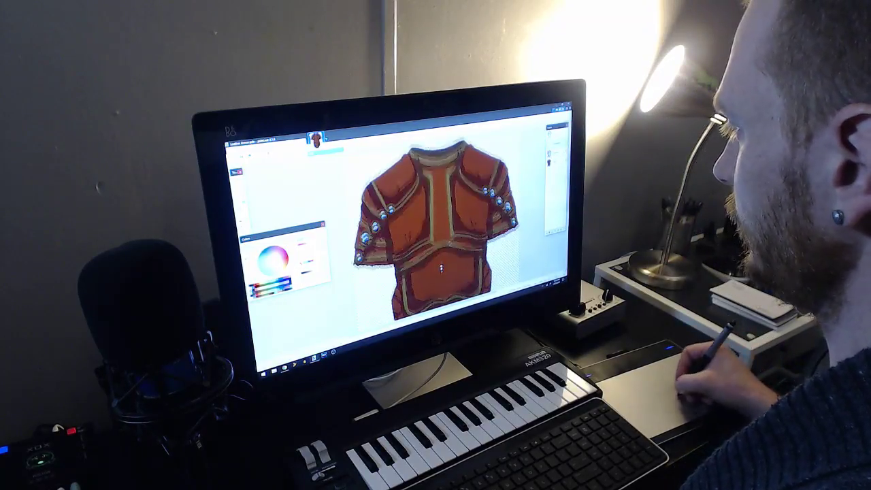
{"action": "mouse_move", "coordinate": [440, 267]}
{"action": "left_mouse_down"}
{"action": "mouse_move", "coordinate": [435, 173]}
{"action": "mouse_move", "coordinate": [443, 273]}
{"action": "left_mouse_up"}
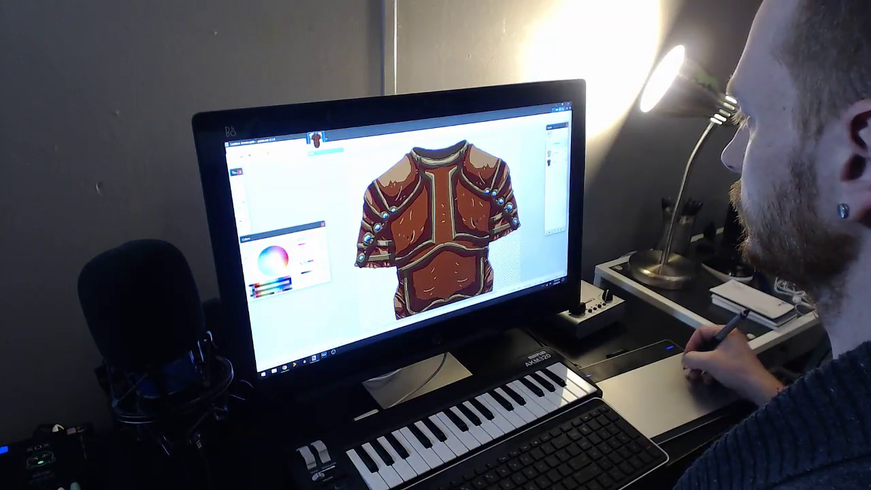
{"action": "mouse_move", "coordinate": [442, 266]}
{"action": "left_mouse_down"}
{"action": "mouse_move", "coordinate": [429, 184]}
{"action": "mouse_move", "coordinate": [435, 263]}
{"action": "left_mouse_up"}
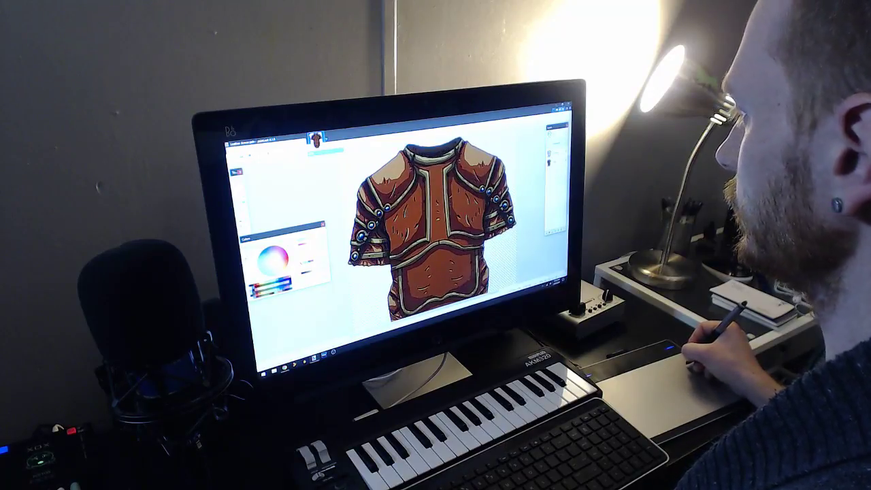
{"action": "left_click_drag", "start_coordinate": [445, 257], "coordinate": [431, 223]}
{"action": "scroll", "coordinate": [424, 262], "scroll_direction": "down", "scroll_amount": 3}
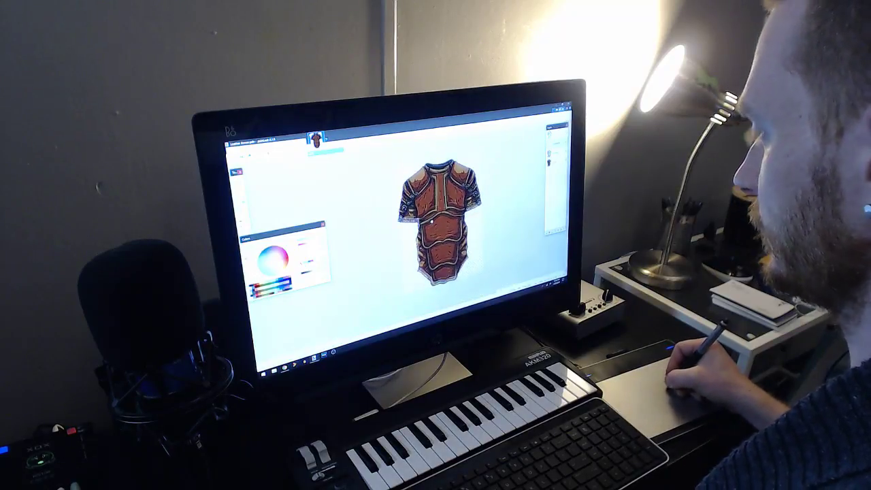
- Save the layered drawing, and save a flattened PNG copy named Leather Armor Color
{"action": "key", "text": "ctrl+s"}
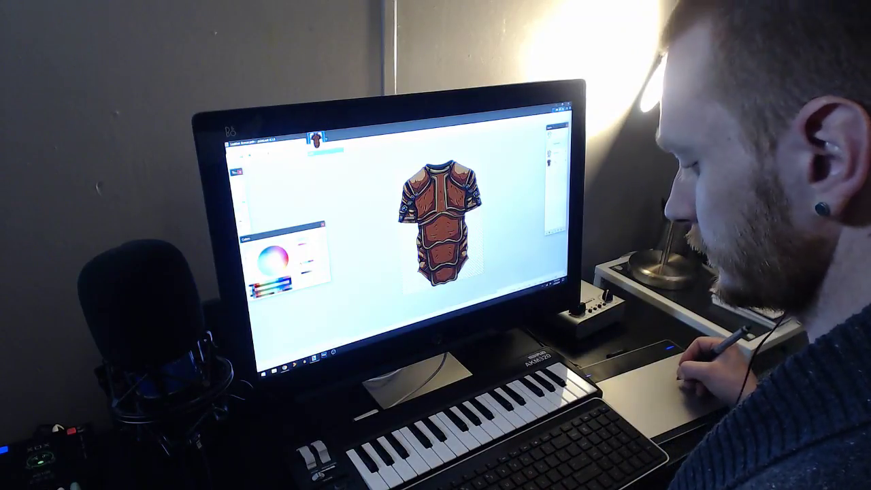
{"action": "key", "text": "ctrl+shift+s"}
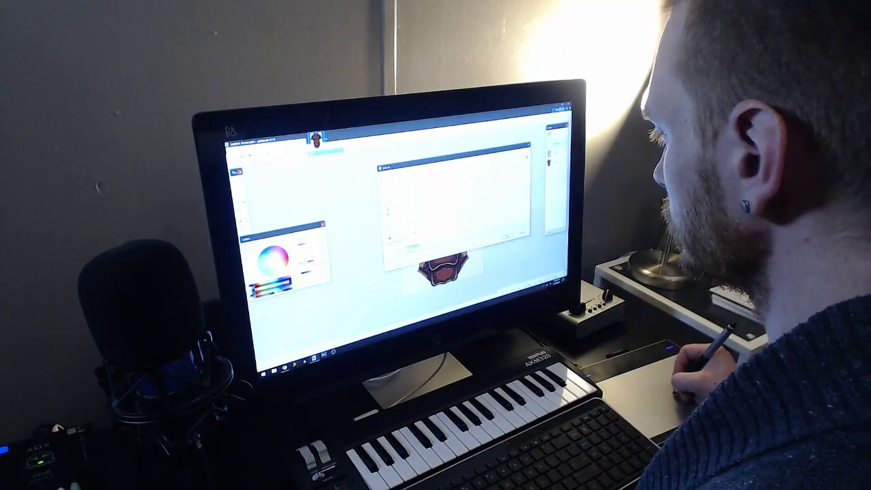
{"action": "left_click", "coordinate": [470, 239]}
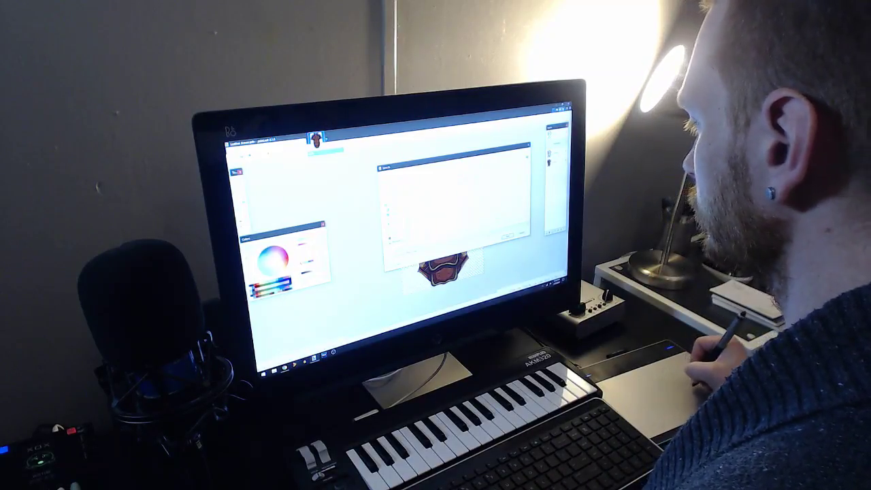
{"action": "left_click", "coordinate": [507, 236]}
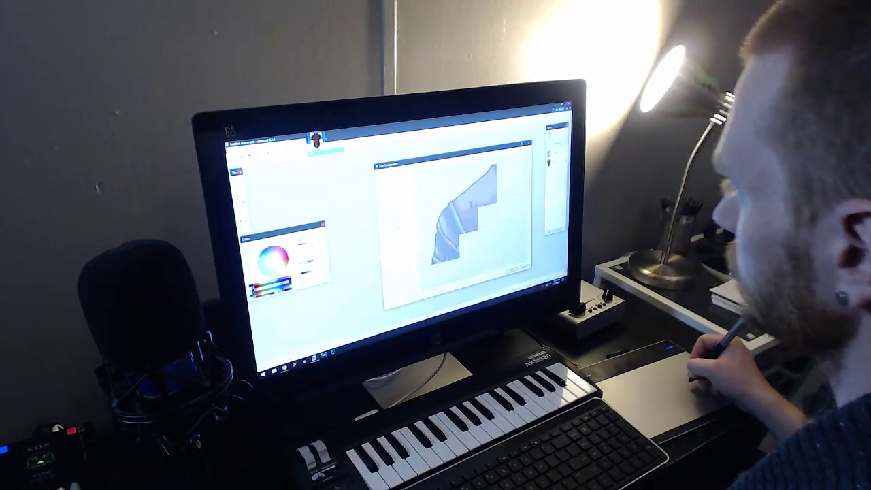
{"action": "left_click_drag", "start_coordinate": [505, 230], "coordinate": [462, 196]}
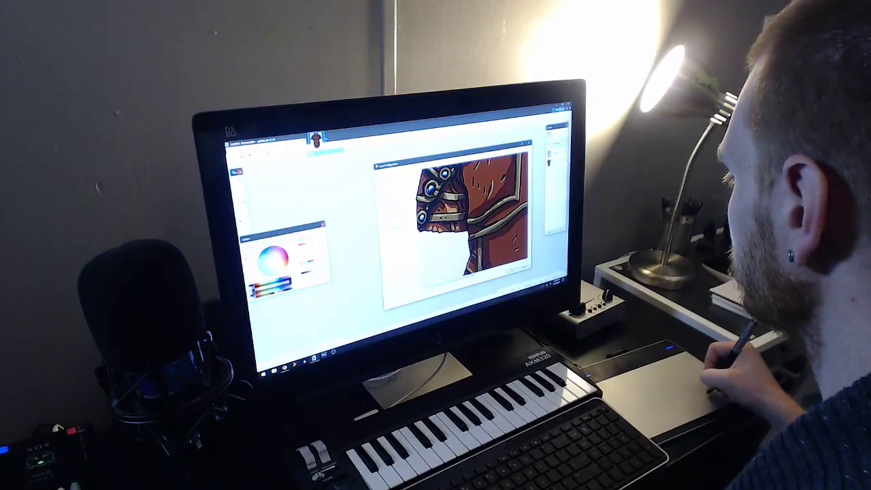
{"action": "left_click", "coordinate": [511, 270]}
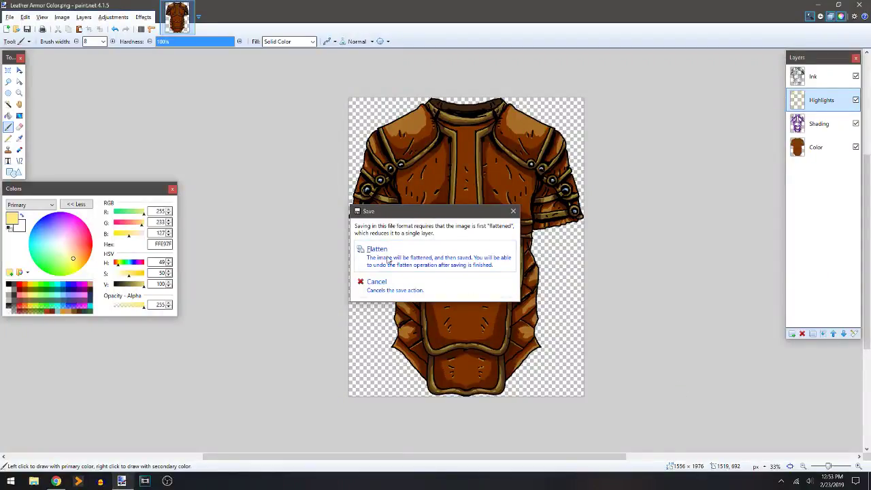
{"action": "left_click", "coordinate": [389, 259]}
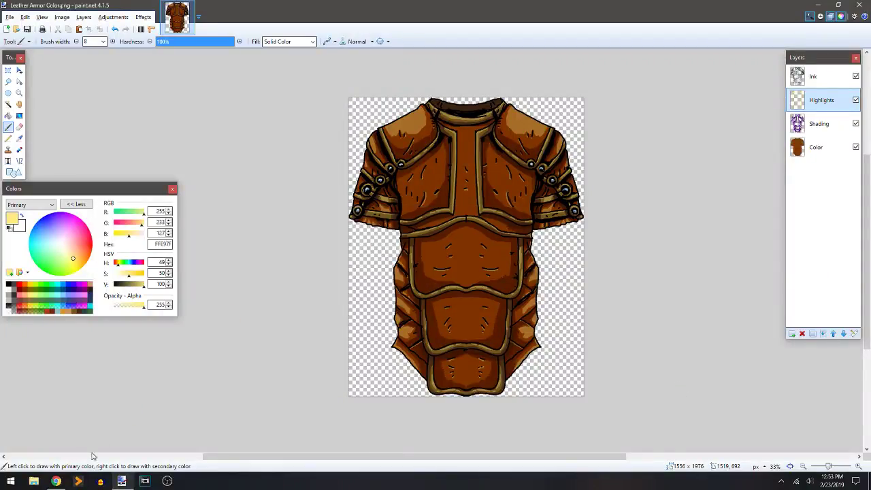
- Compare the finished armor with the leather armor reference photo in Chrome, switching back and forth to paint.net
{"action": "left_click", "coordinate": [56, 481]}
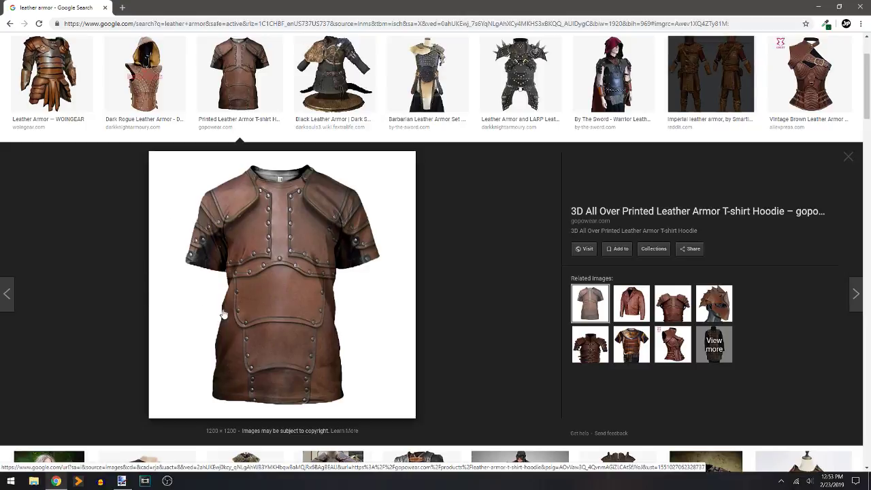
{"action": "left_click", "coordinate": [121, 481]}
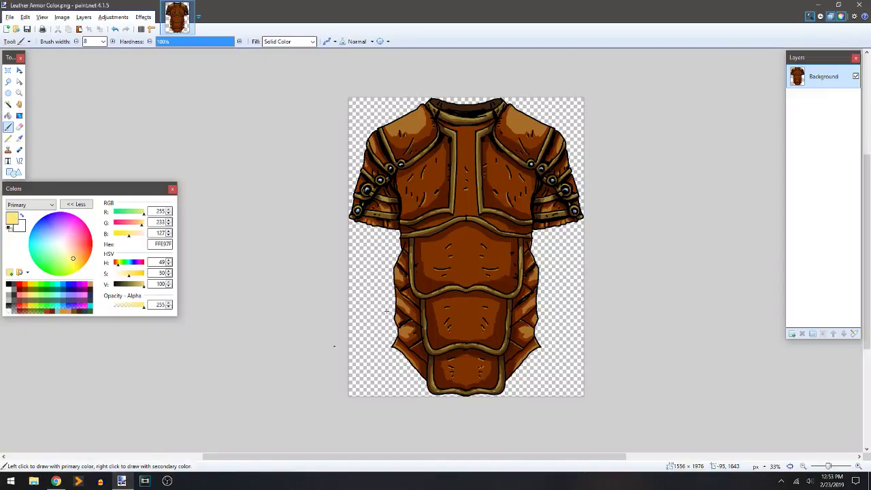
{"action": "left_click", "coordinate": [63, 481]}
{"action": "left_click", "coordinate": [123, 480]}
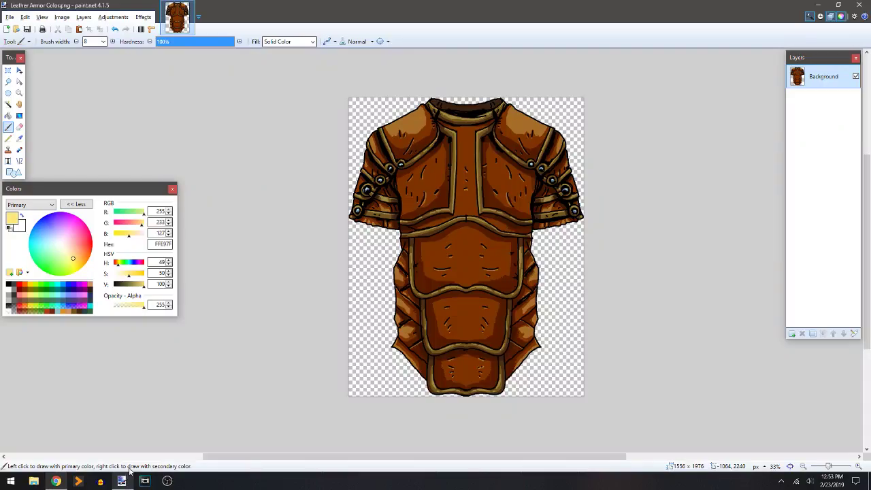
{"action": "left_click", "coordinate": [59, 481]}
{"action": "left_click", "coordinate": [122, 480]}
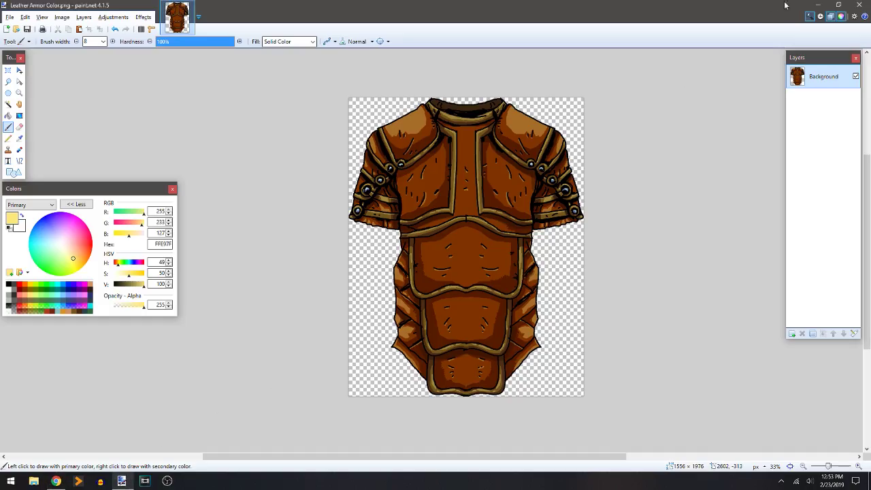
- Minimize paint.net and open Google Drive in a new Chrome tab
{"action": "left_click", "coordinate": [817, 6]}
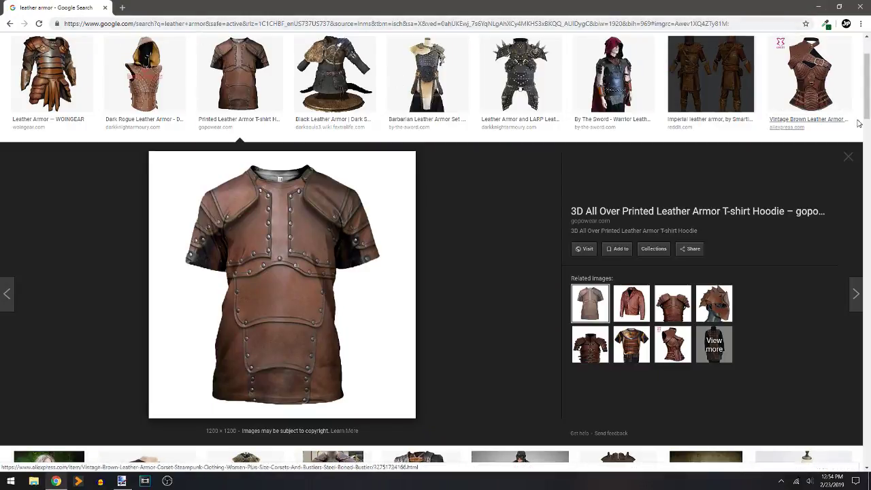
{"action": "scroll", "coordinate": [301, 113], "scroll_direction": "up", "scroll_amount": 2}
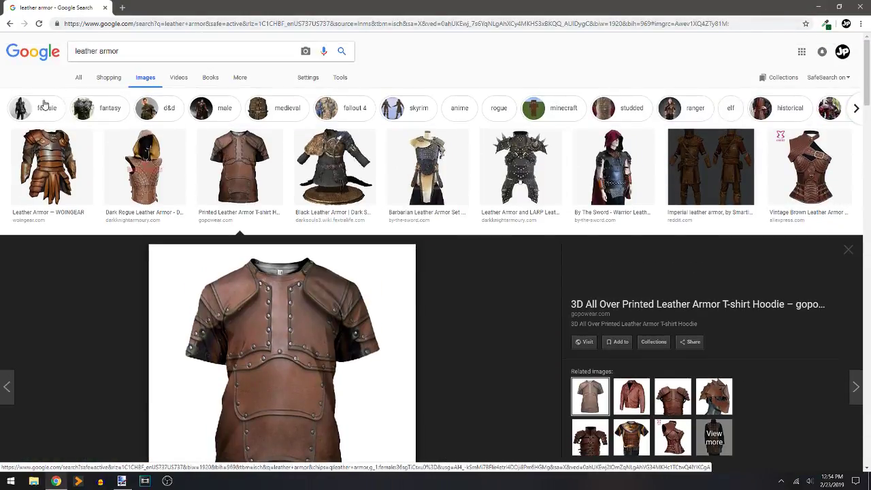
{"action": "left_click", "coordinate": [121, 8]}
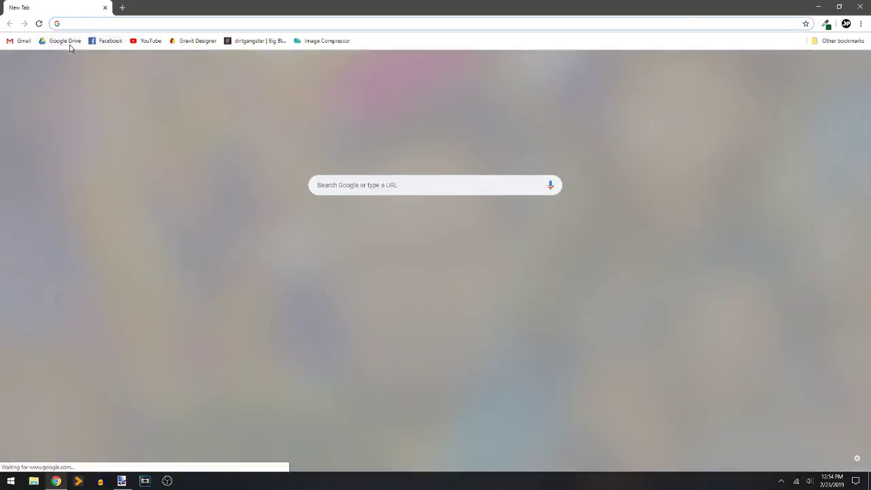
{"action": "left_click", "coordinate": [66, 41]}
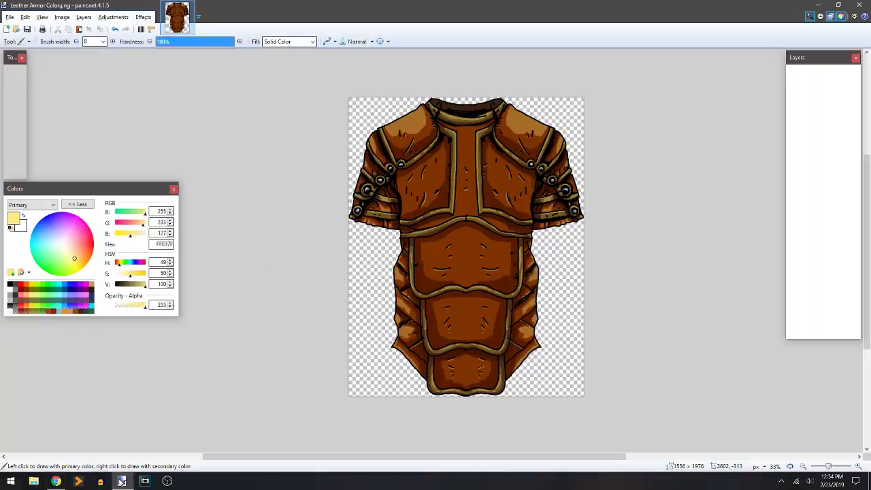
- Switch from paint.net to Google Drive in Chrome and open the Card Layouts presentation from the RIGNAR folder inside JP
{"action": "left_click", "coordinate": [122, 481]}
{"action": "left_click", "coordinate": [55, 481]}
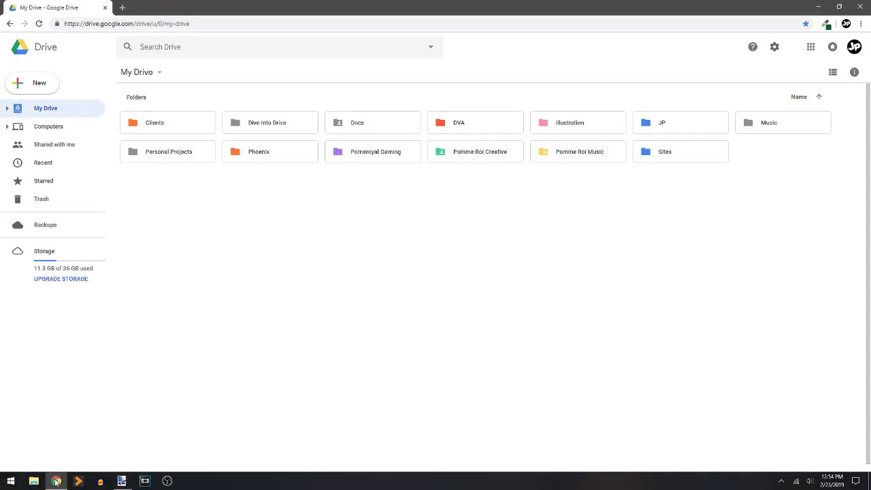
{"action": "double_click", "coordinate": [672, 125]}
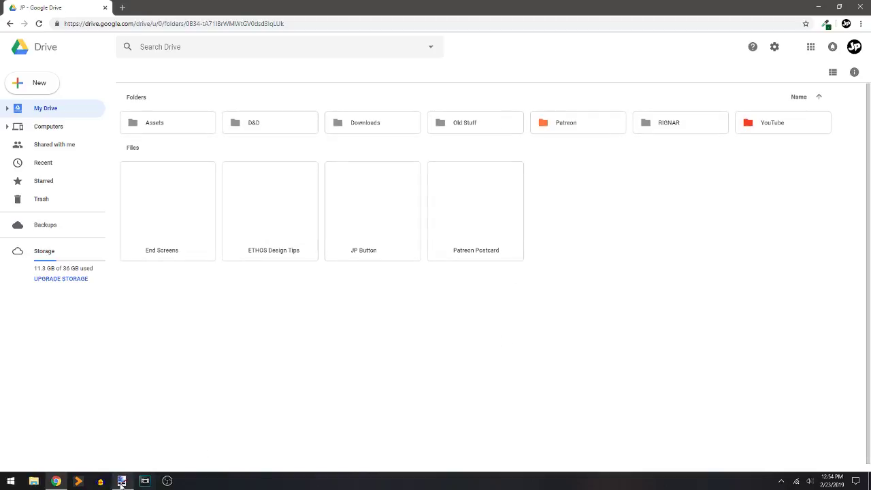
{"action": "key", "text": "alt+Tab"}
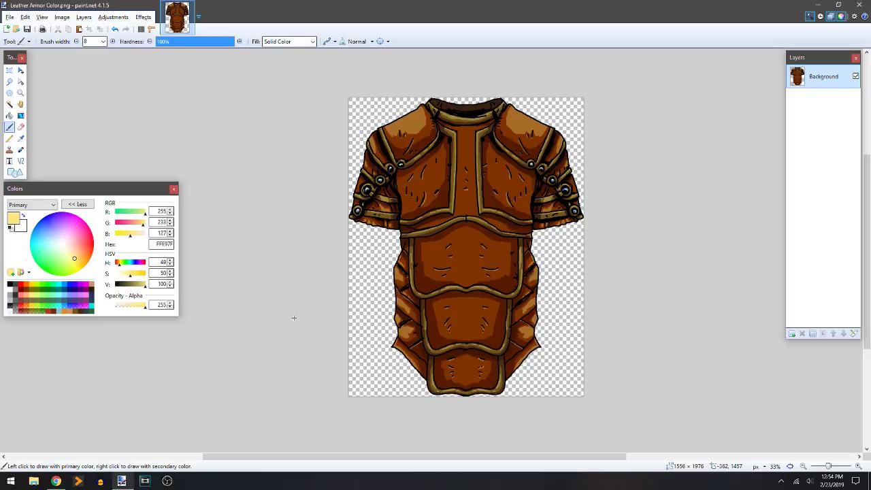
{"action": "left_click", "coordinate": [56, 481]}
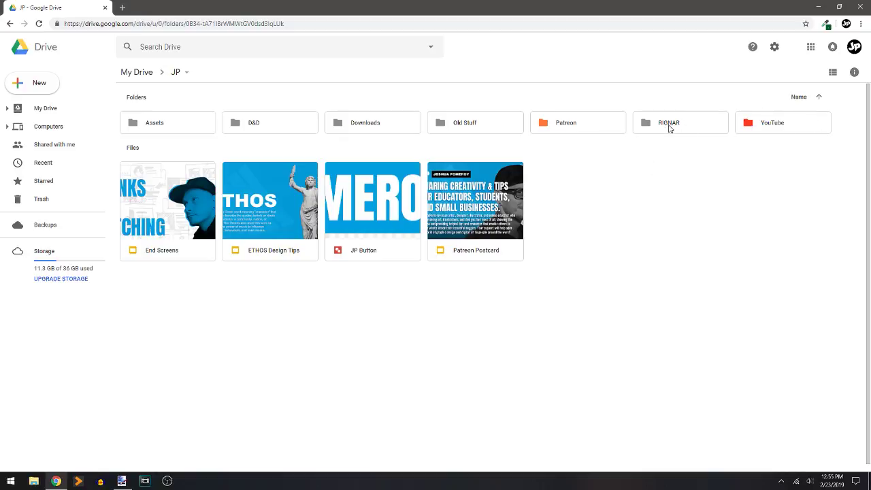
{"action": "double_click", "coordinate": [670, 129]}
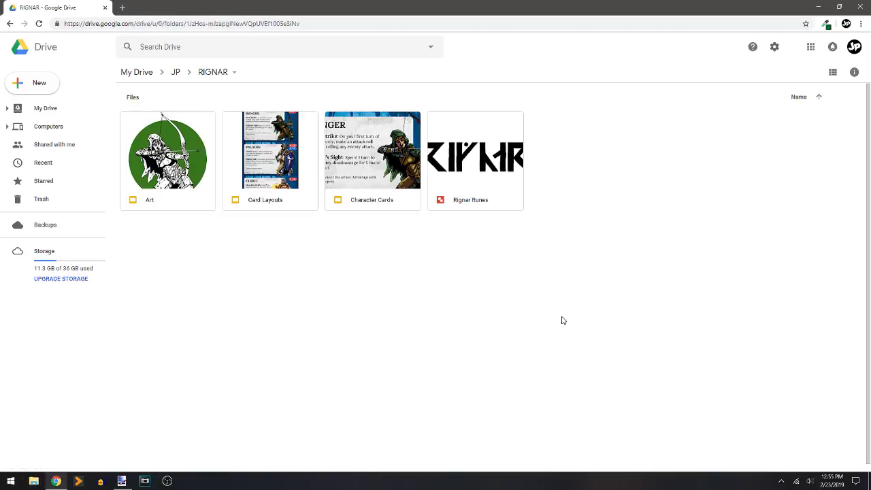
{"action": "double_click", "coordinate": [275, 173]}
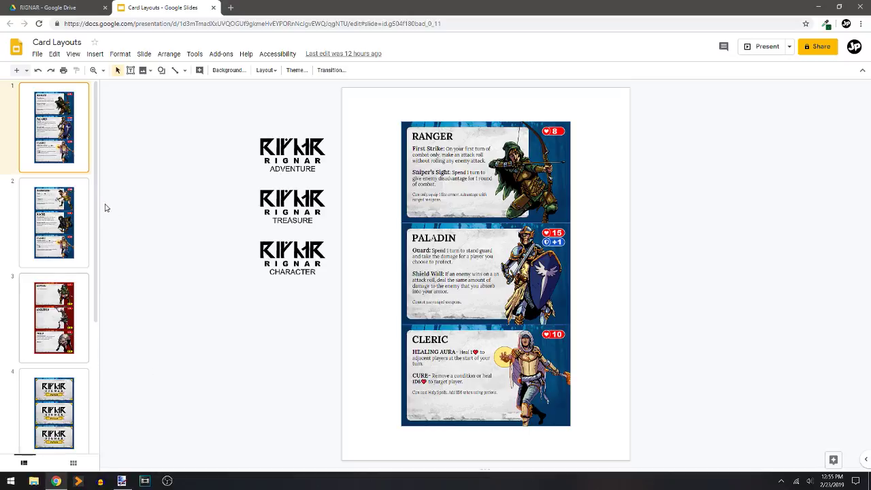
- Show the enemy cards on slide 3 of Card Layouts and look through the slides that follow
{"action": "left_click", "coordinate": [102, 270]}
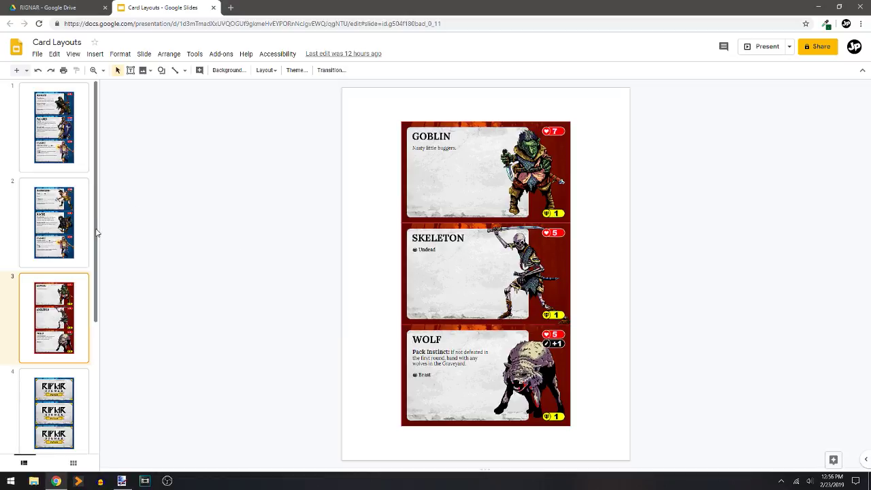
{"action": "scroll", "coordinate": [99, 265], "scroll_direction": "down", "scroll_amount": 2}
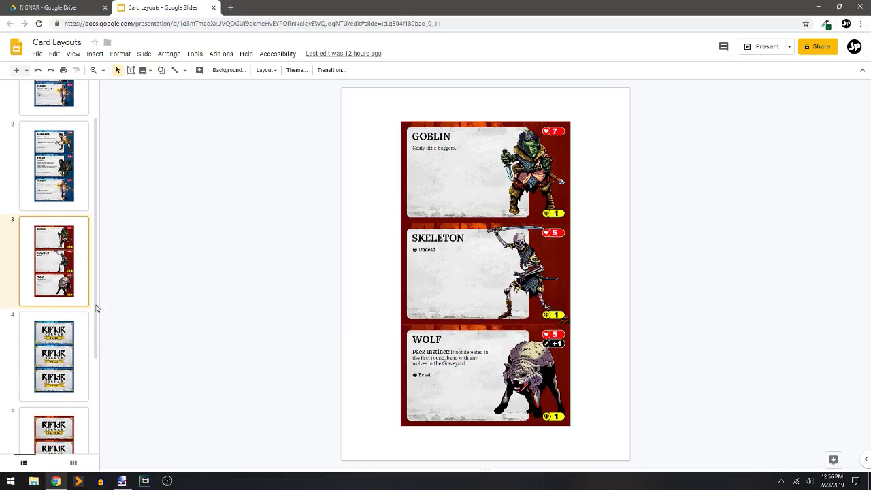
{"action": "scroll", "coordinate": [97, 314], "scroll_direction": "down", "scroll_amount": 2}
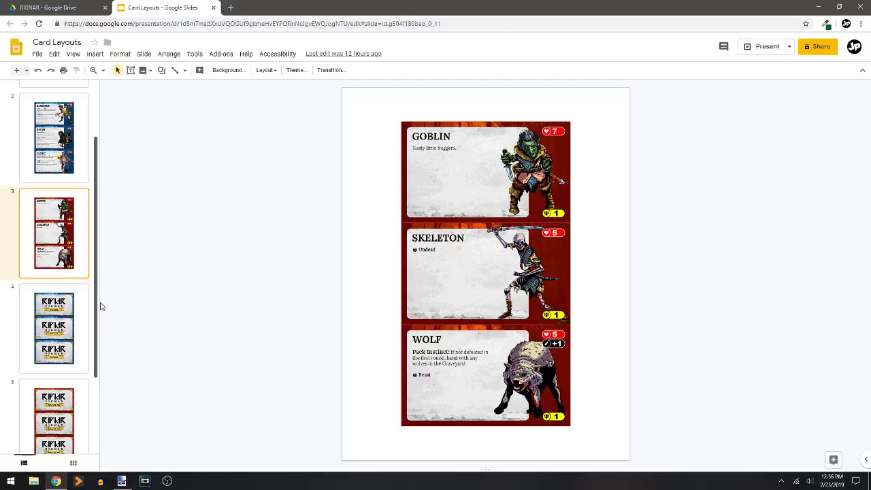